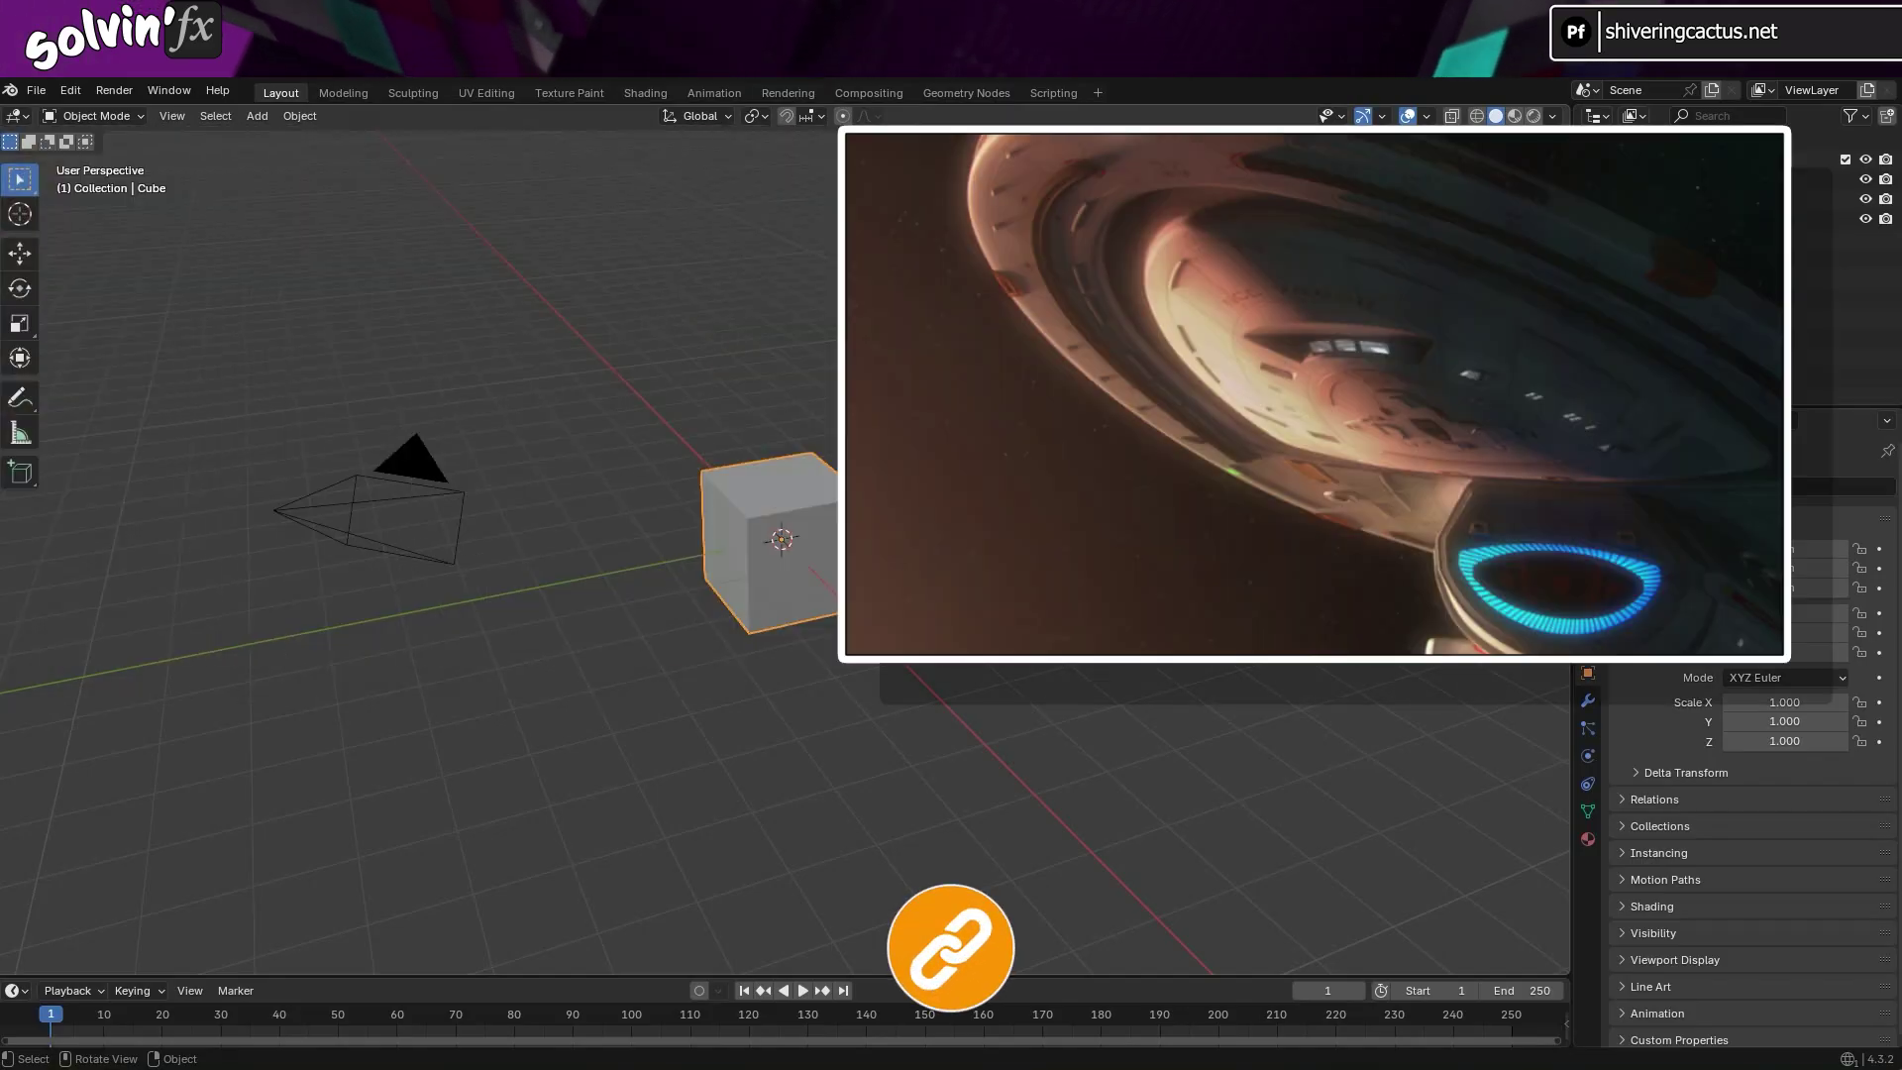
# Open Voyager.blend with Load UI unchecked.
pyautogui.click(48, 88)
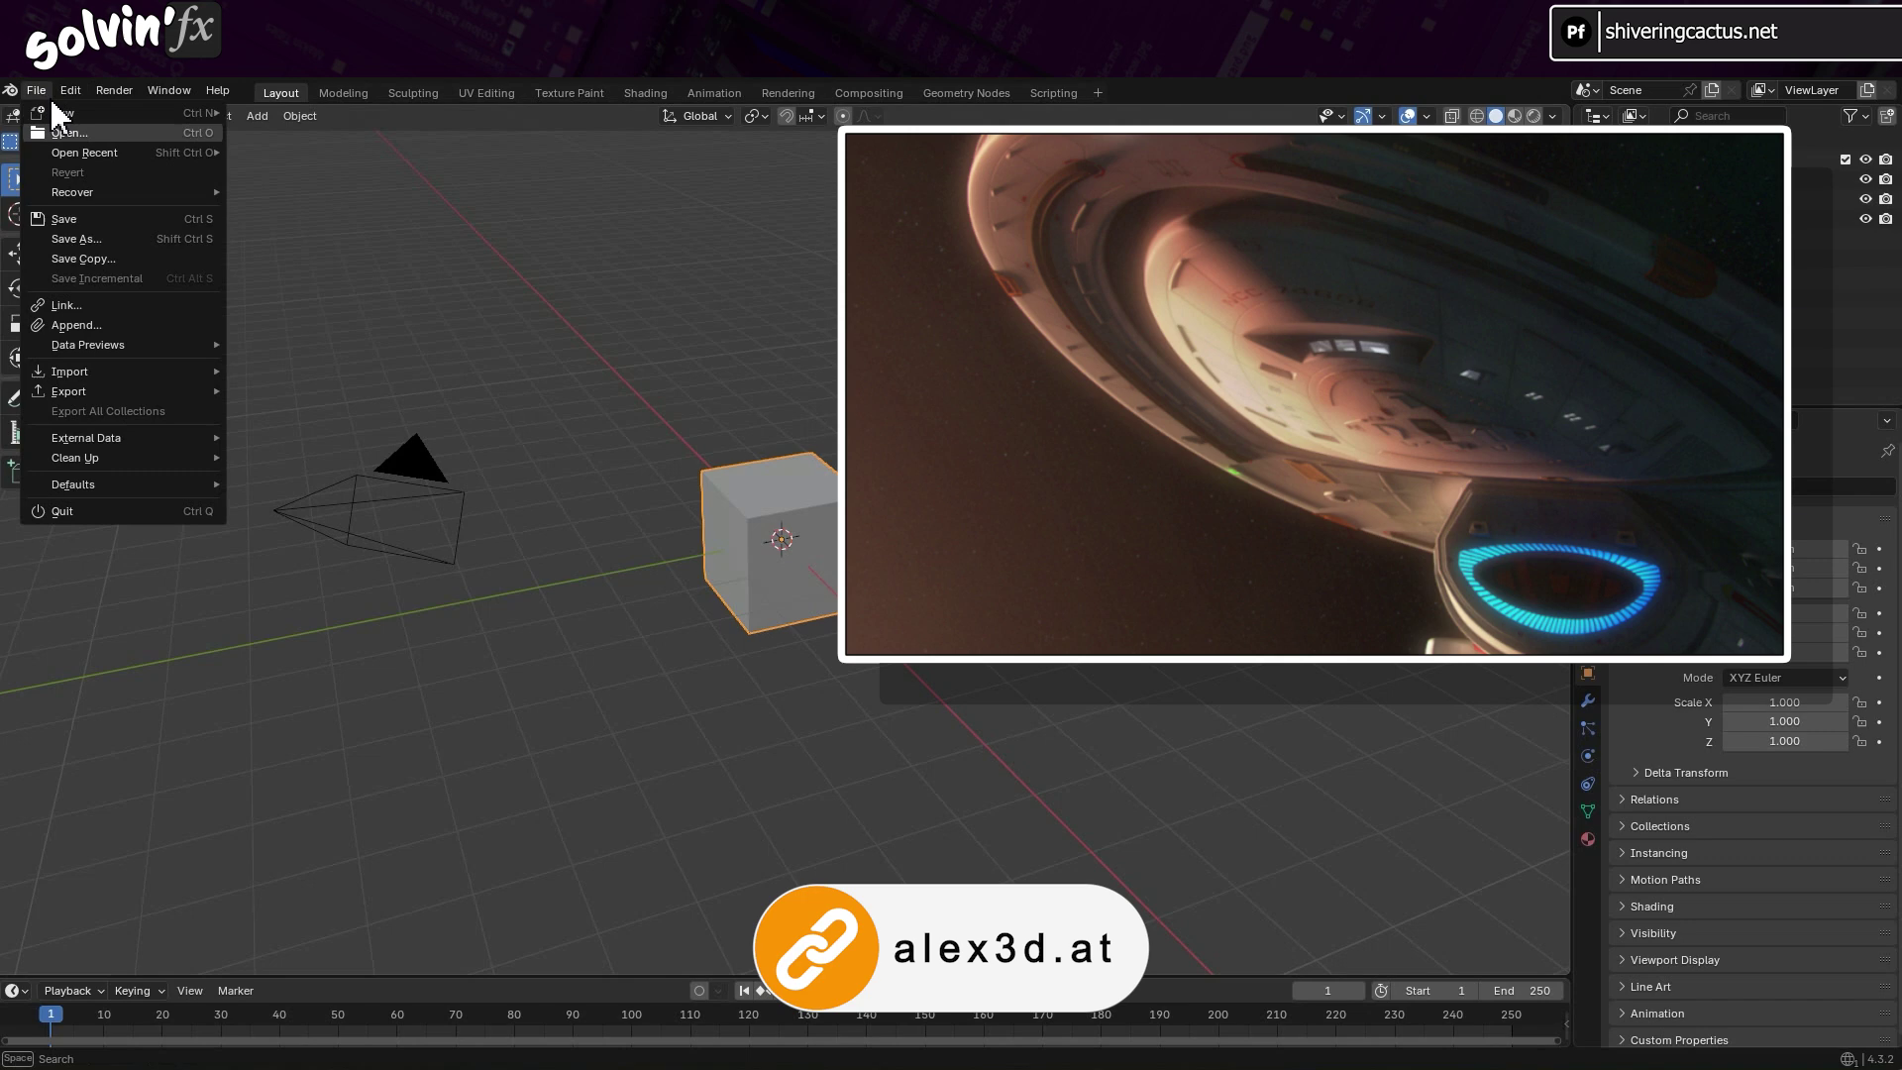
pyautogui.click(67, 131)
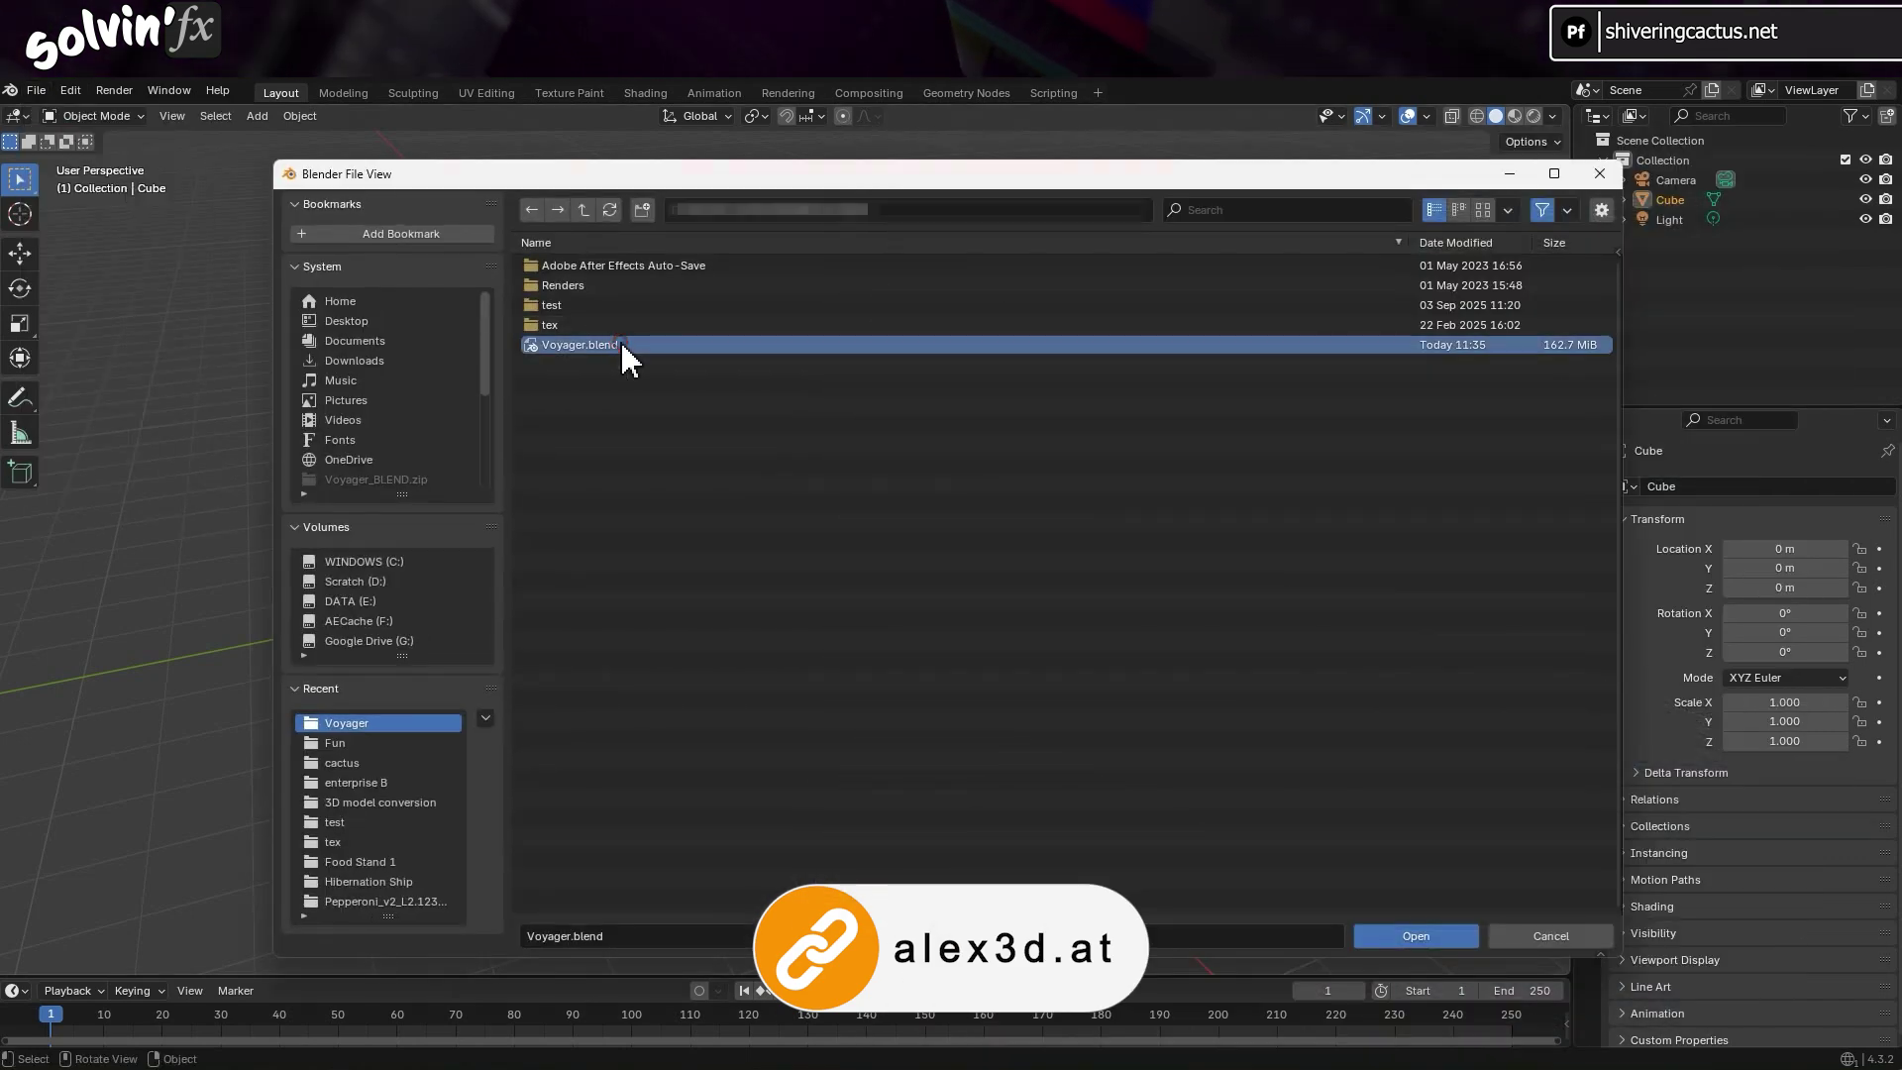
pyautogui.click(620, 342)
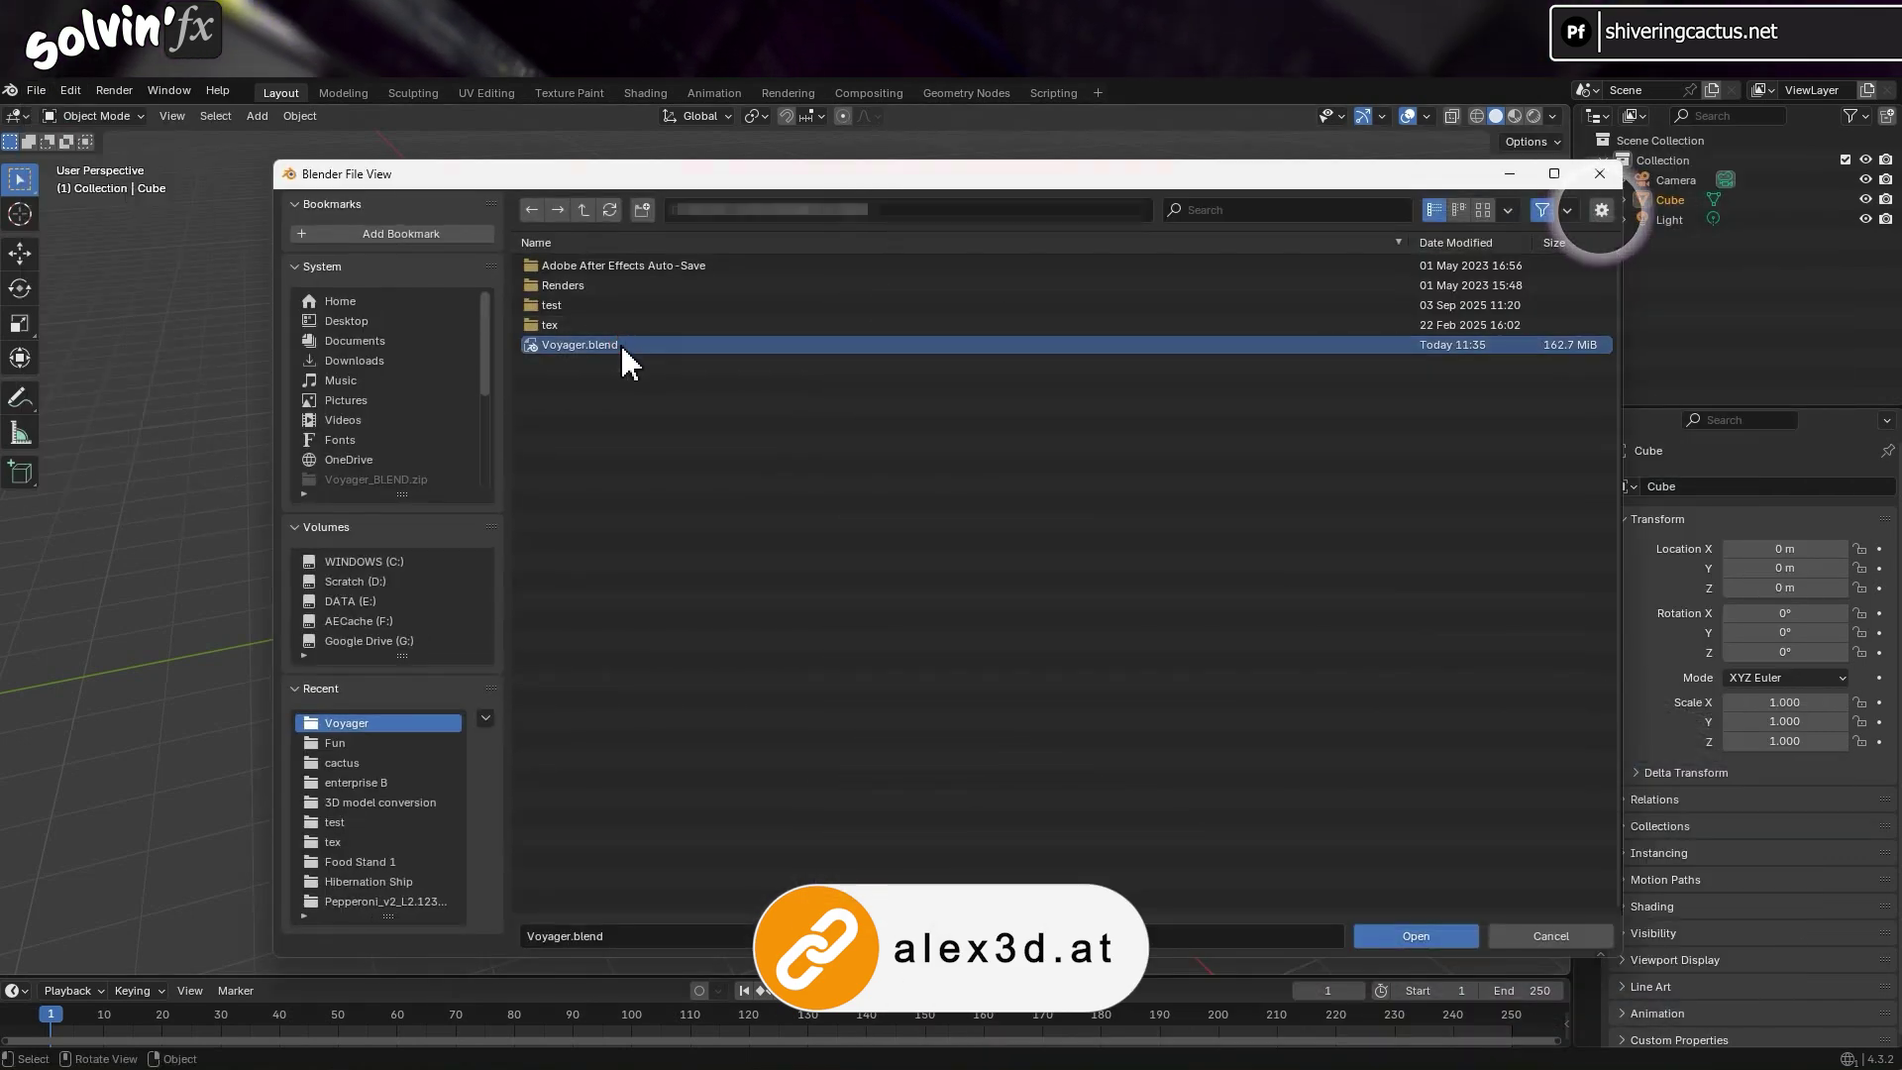
pyautogui.click(1601, 209)
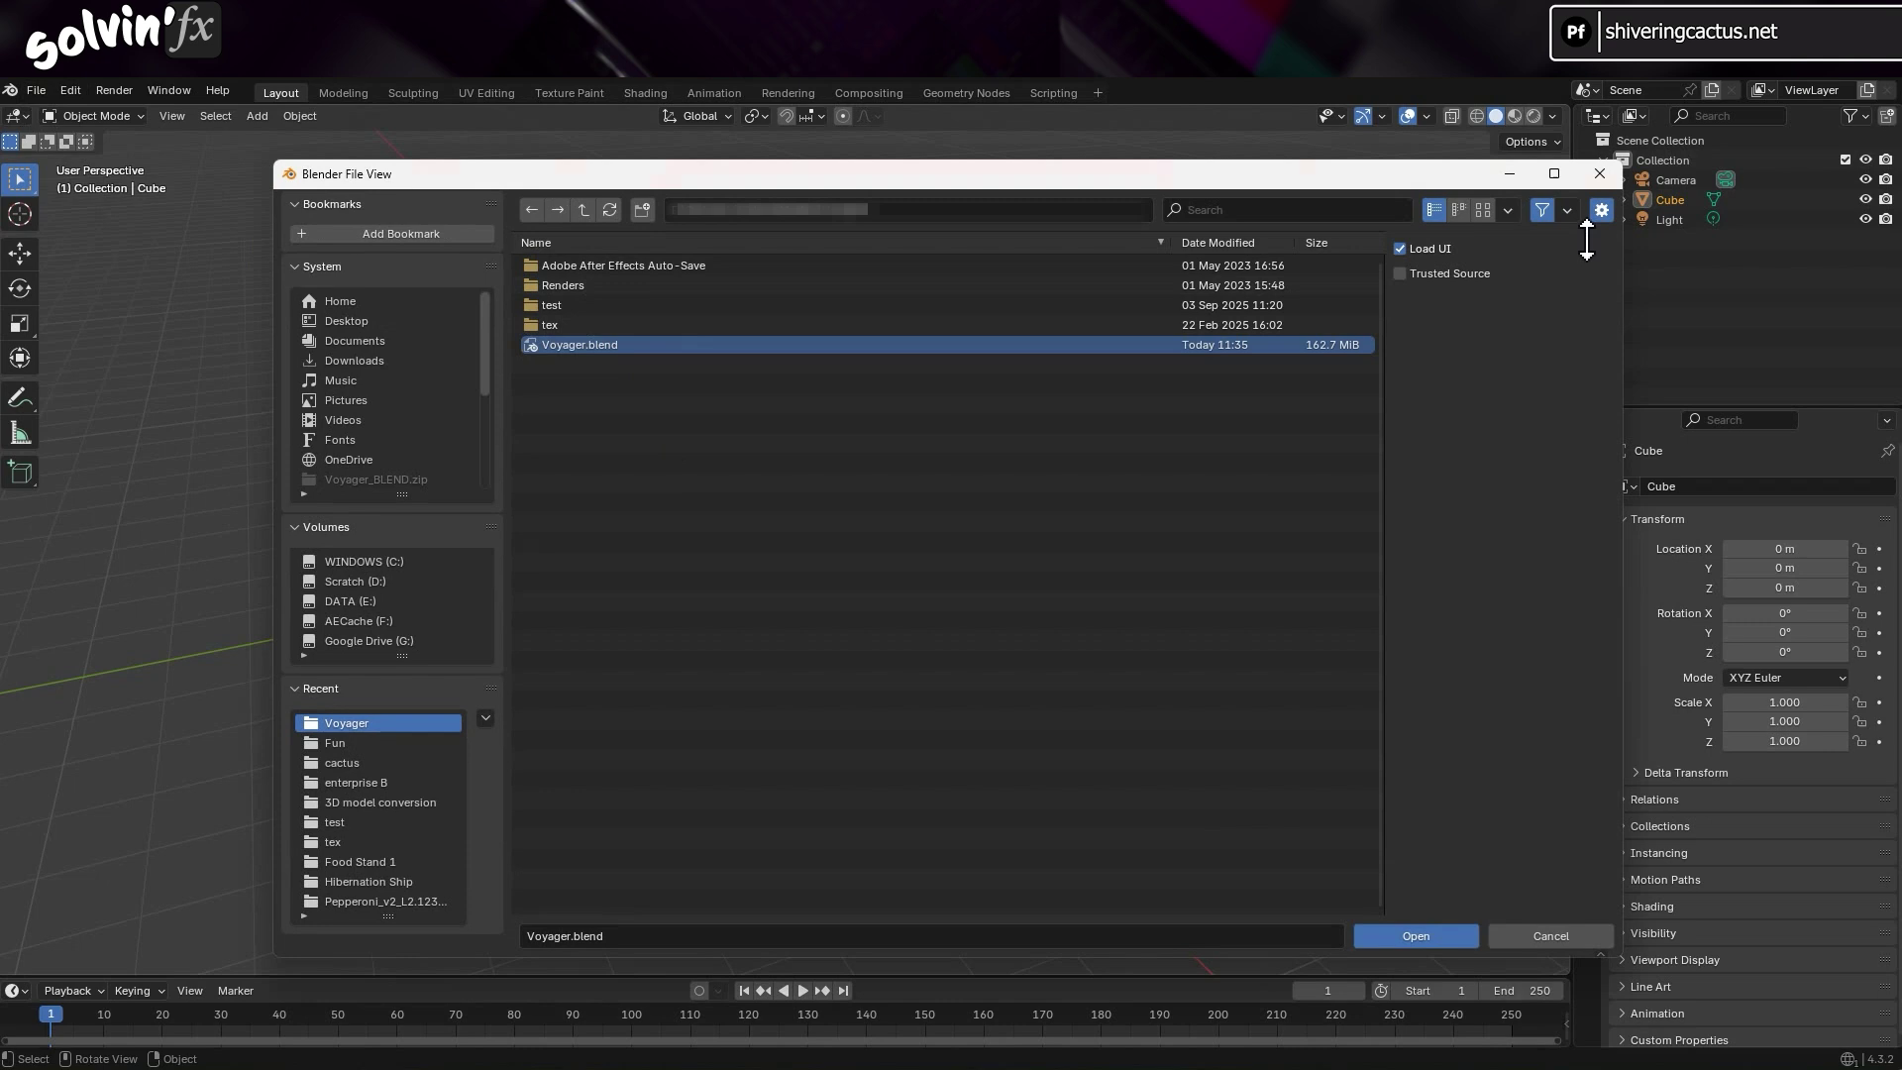
pyautogui.click(1442, 245)
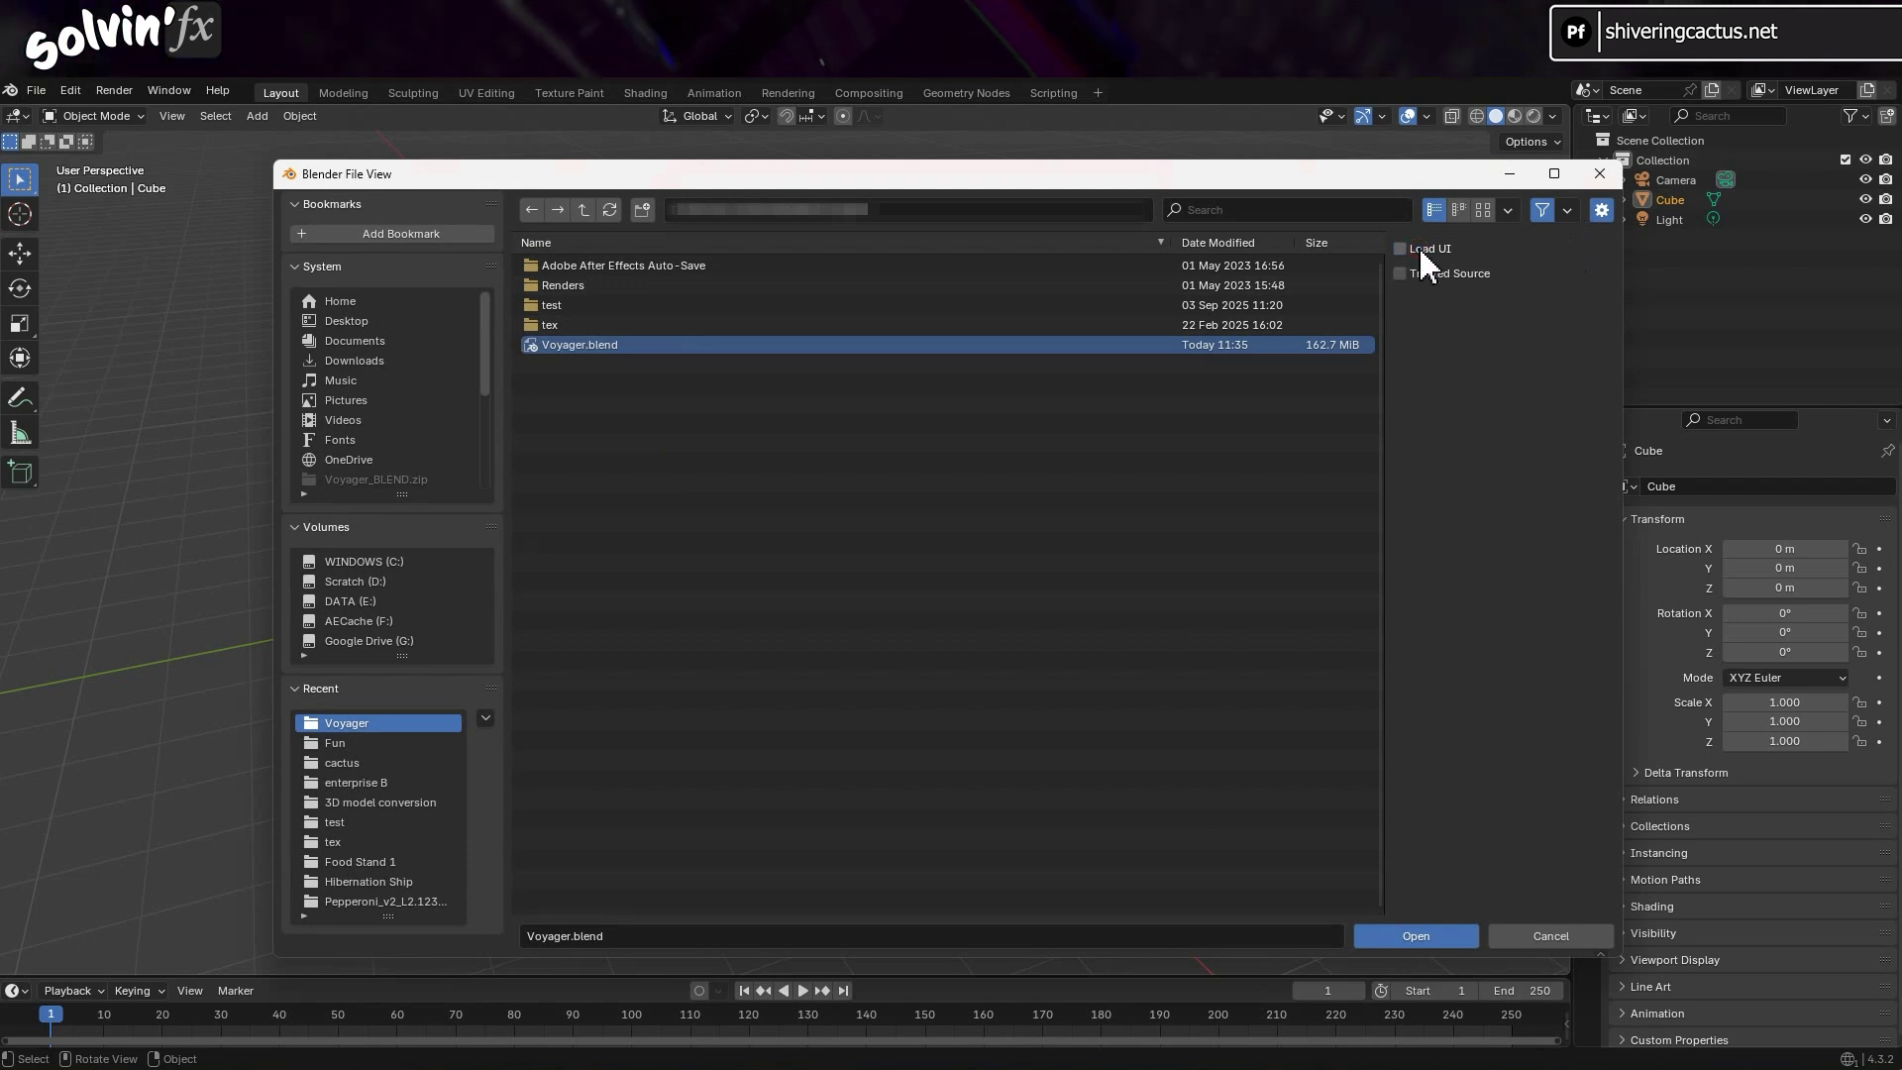
pyautogui.click(1417, 935)
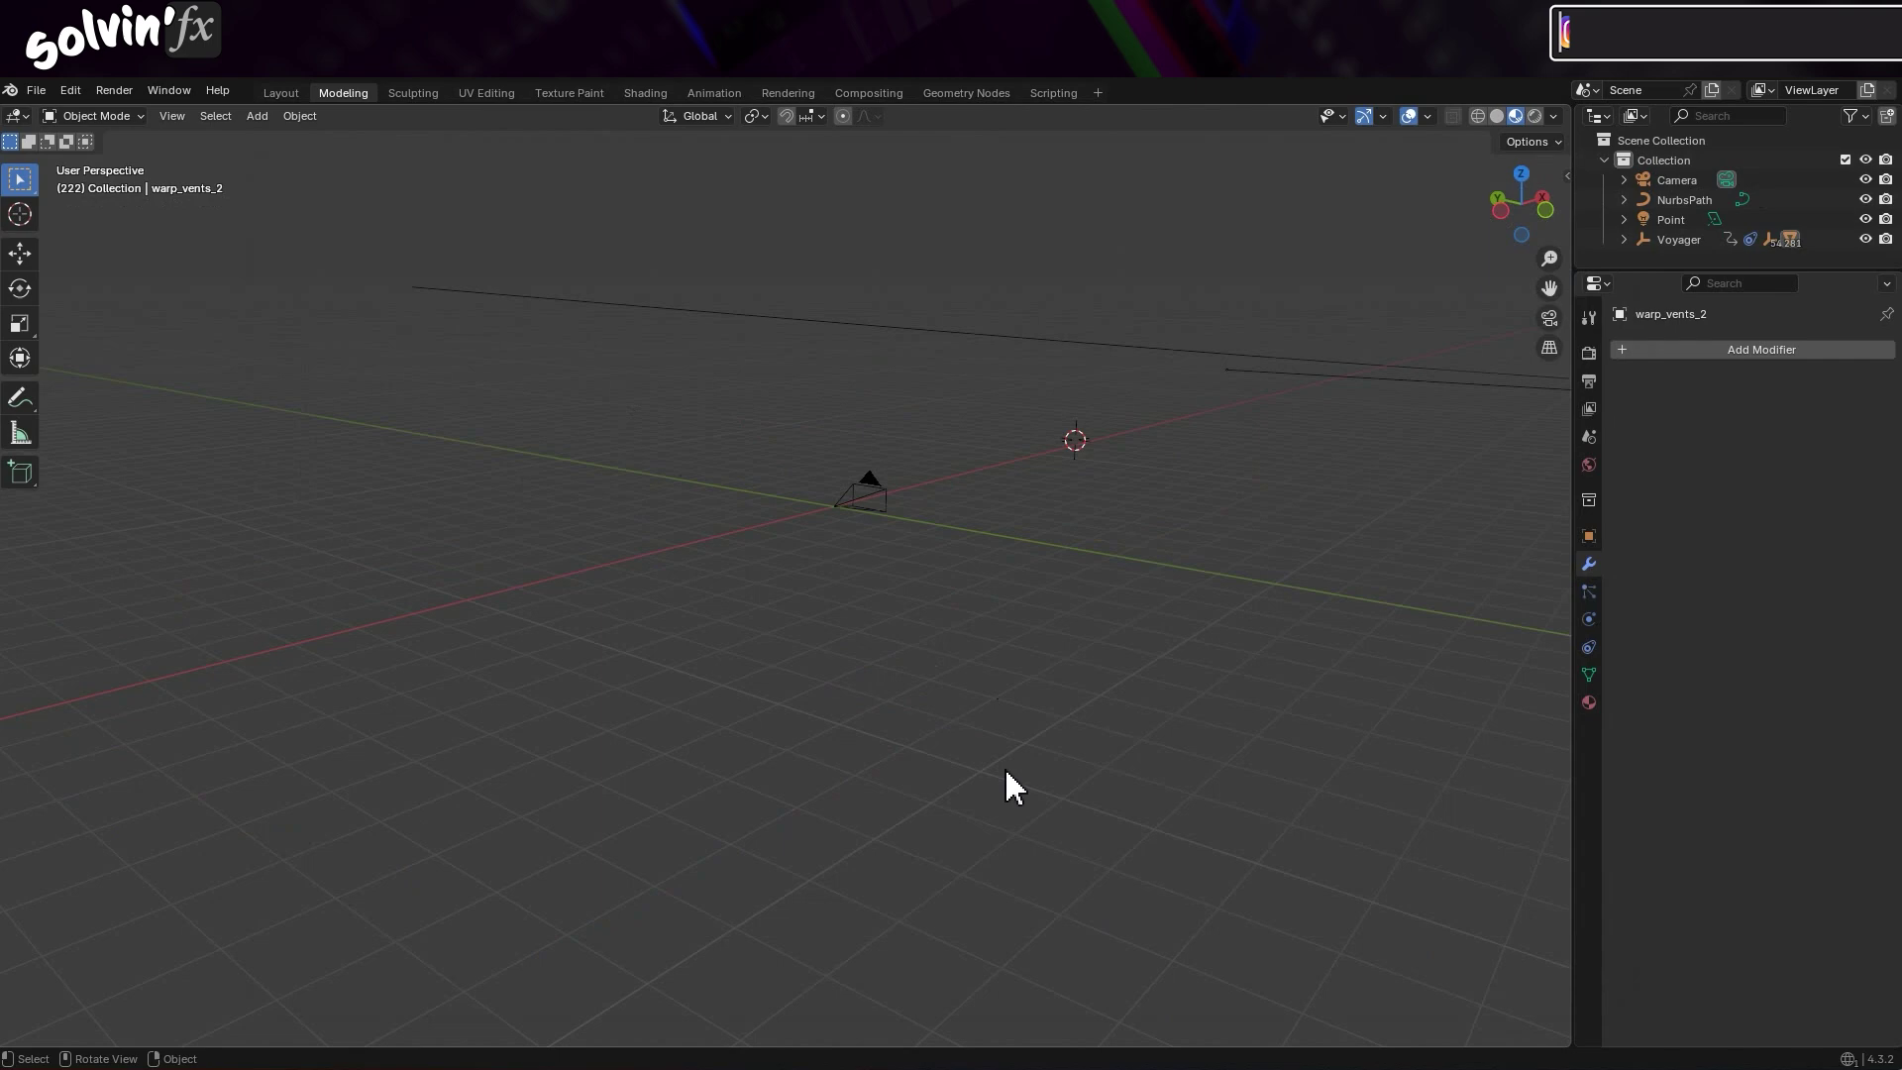
# Move the timeline to frame 0 and view the ship in Material Preview shading.
pyautogui.click(735, 94)
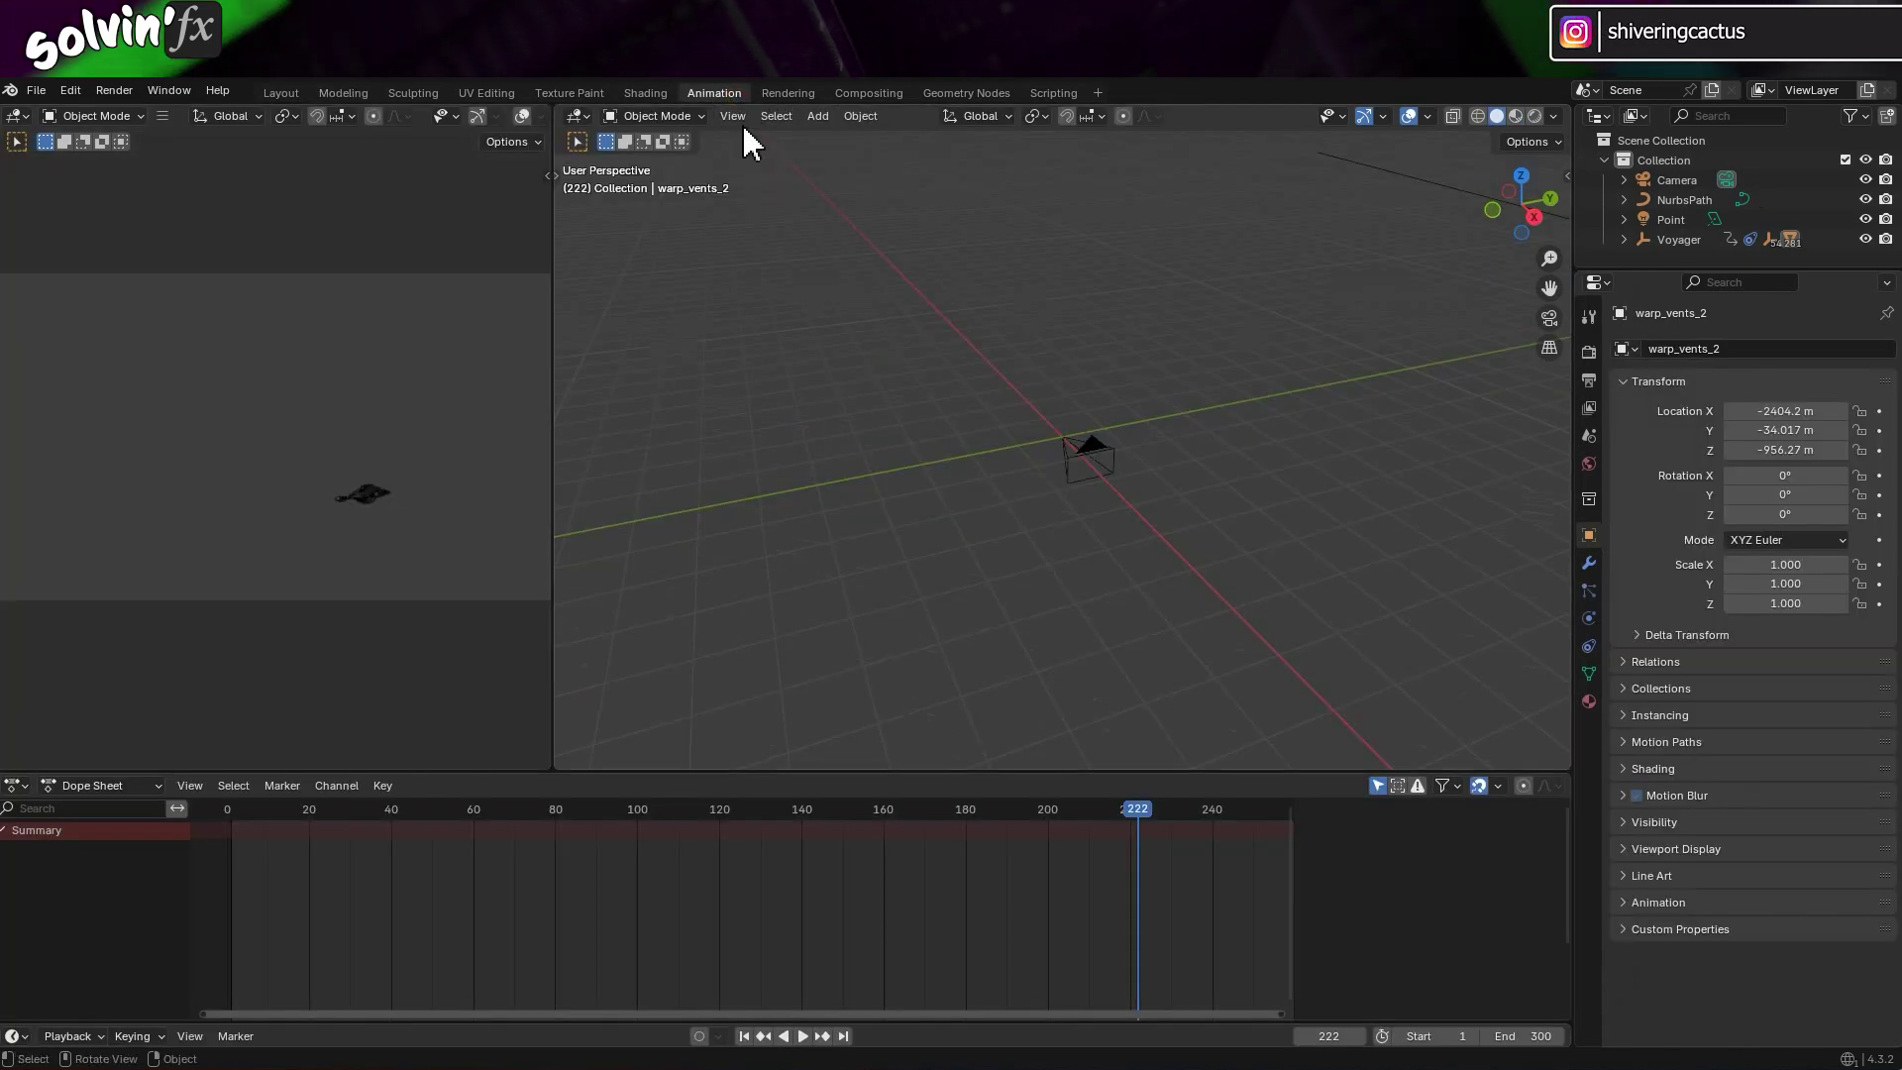
pyautogui.moveTo(1145, 804); pyautogui.dragTo(227, 833)
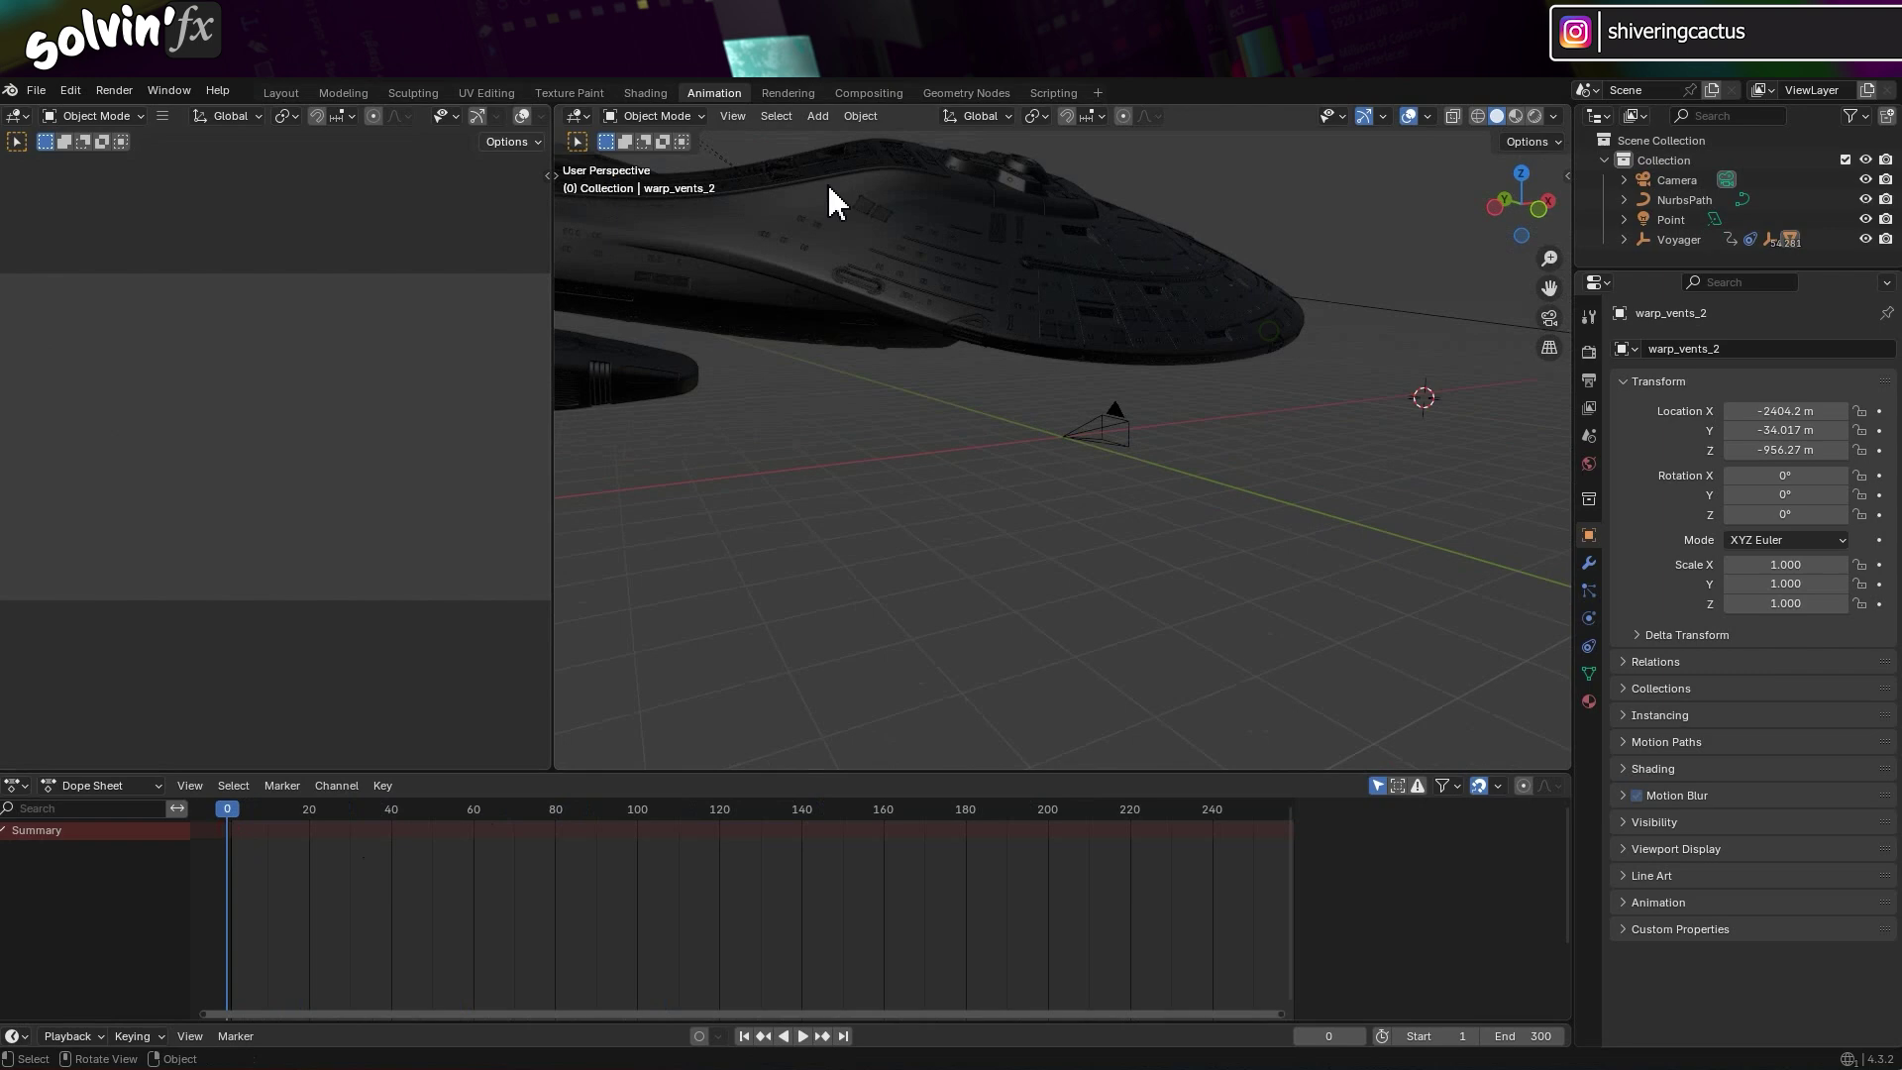
pyautogui.click(343, 94)
pyautogui.moveTo(743, 476); pyautogui.dragTo(1193, 374, button='middle')
pyautogui.click(1517, 115)
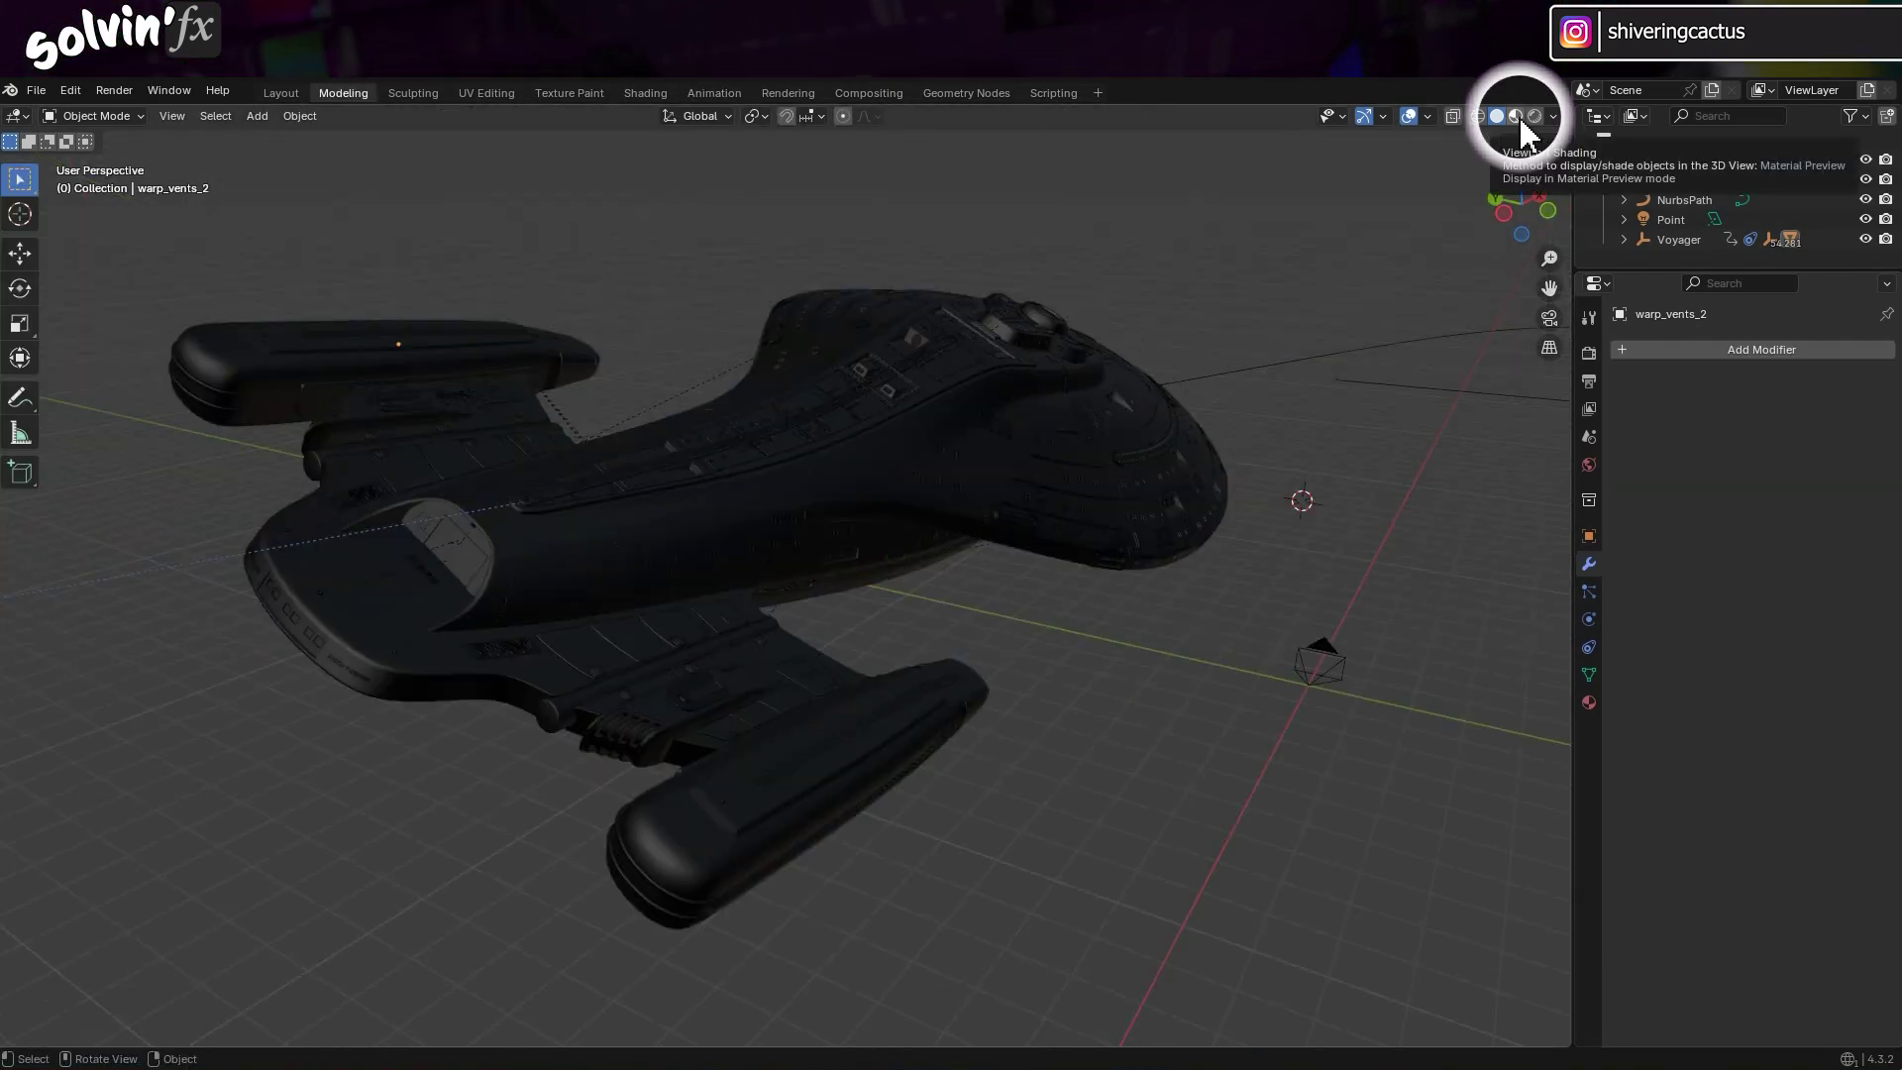
pyautogui.moveTo(1260, 556)
pyautogui.mouseDown(button='middle')
pyautogui.moveTo(1162, 568)
pyautogui.moveTo(1001, 501)
pyautogui.moveTo(894, 512)
pyautogui.moveTo(1110, 574)
pyautogui.mouseUp(button='middle')
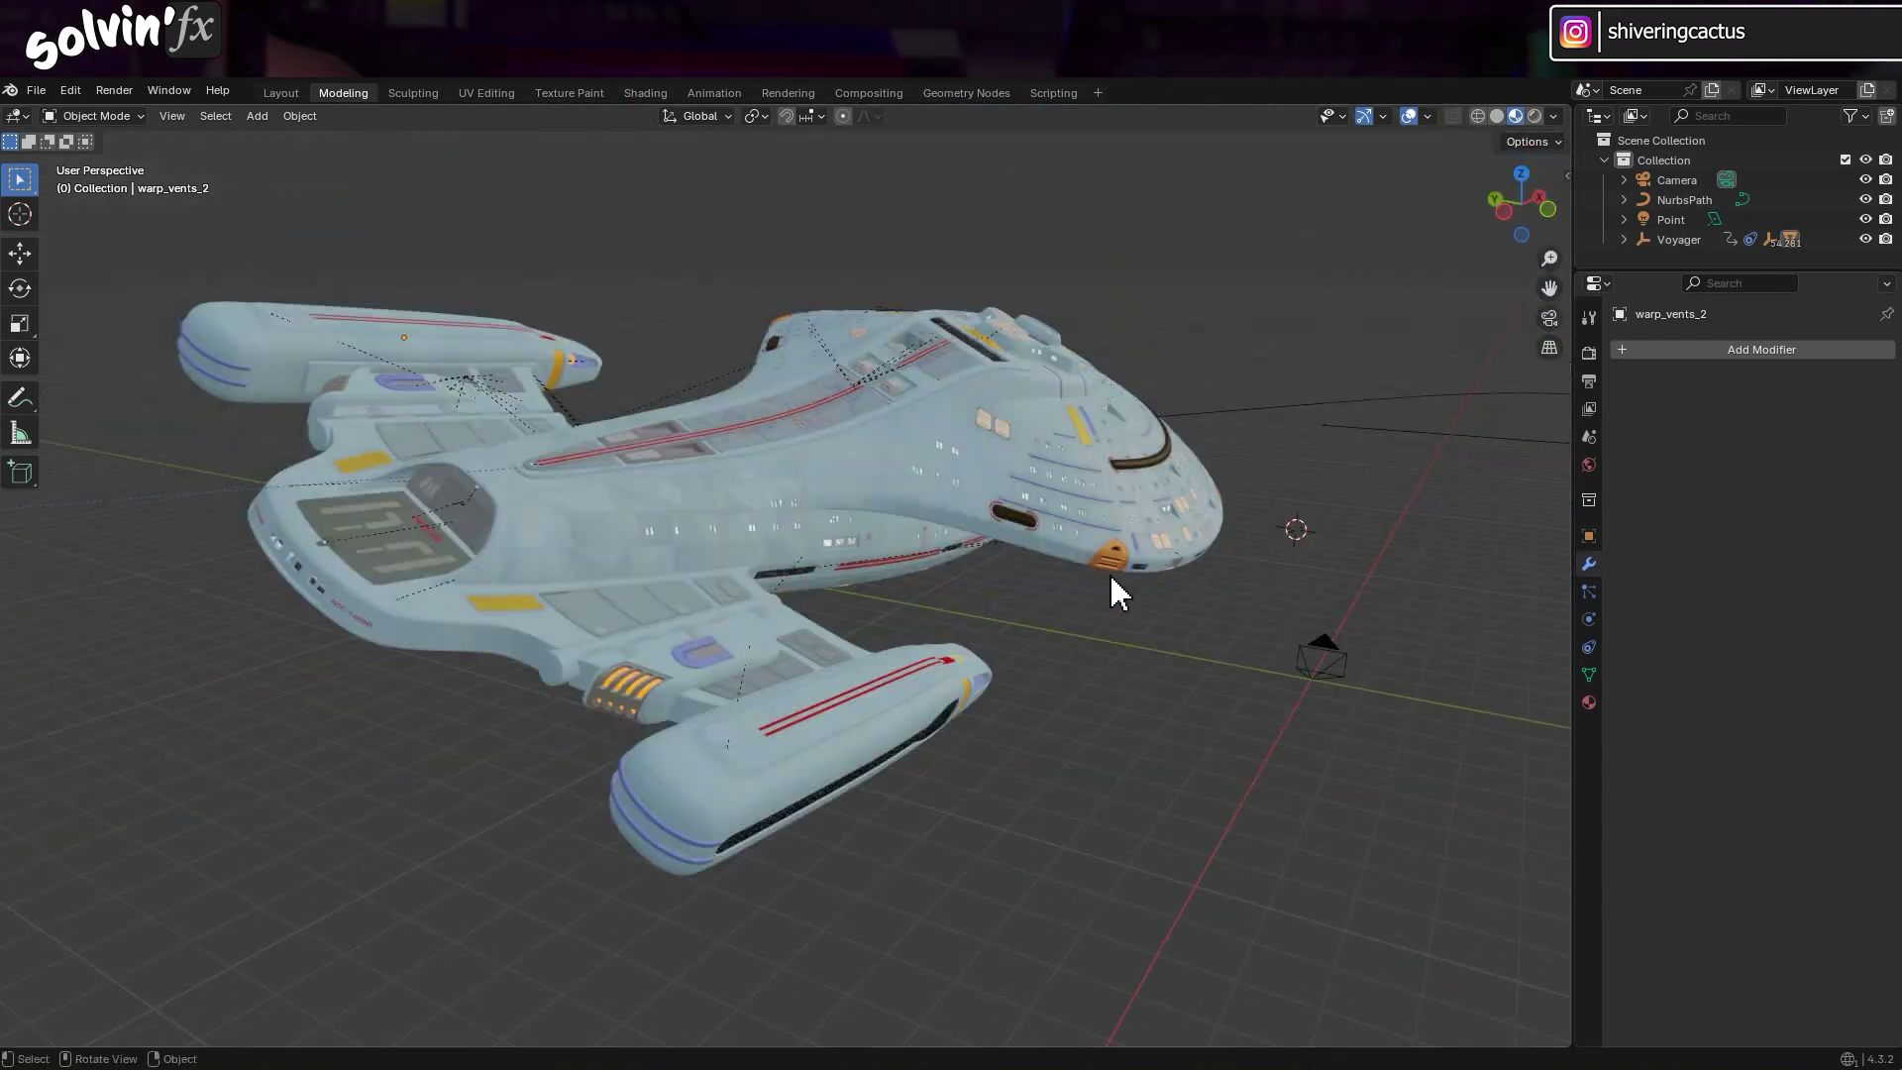
pyautogui.click(38, 89)
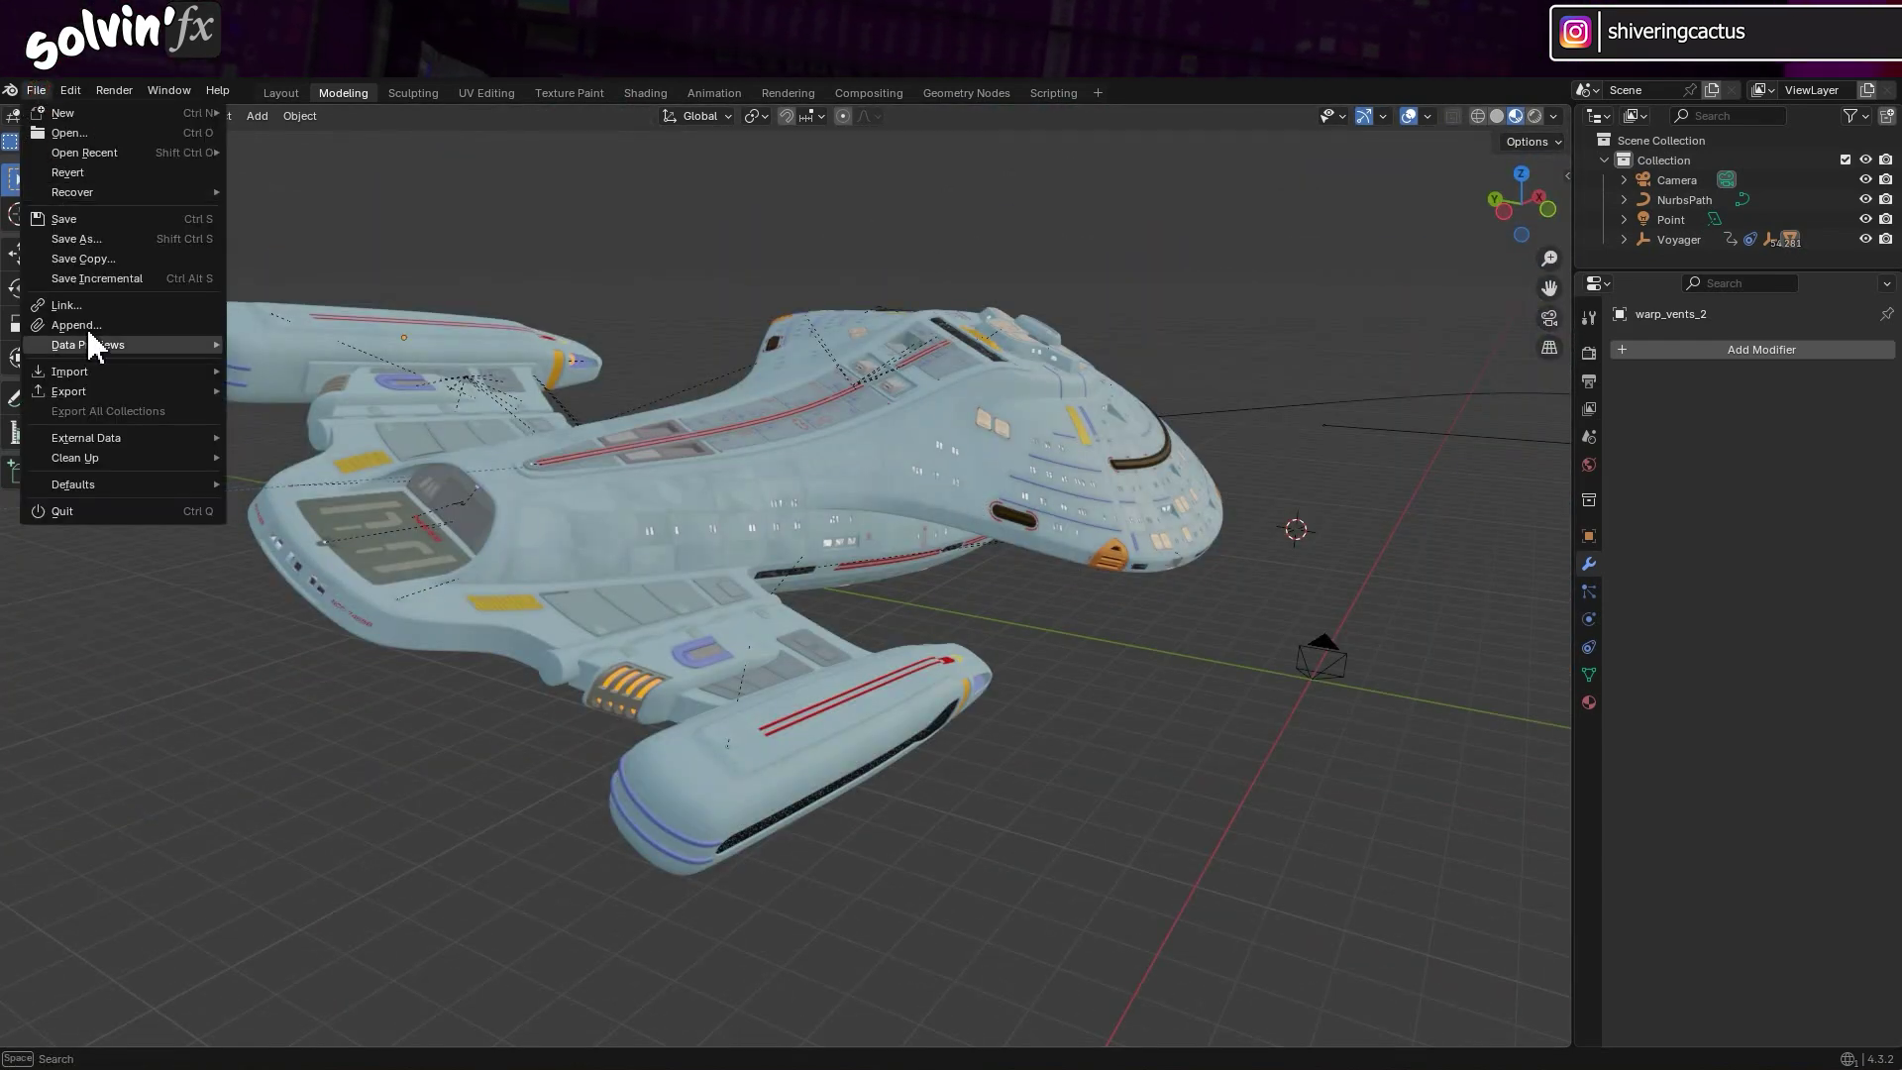
pyautogui.moveTo(97, 391)
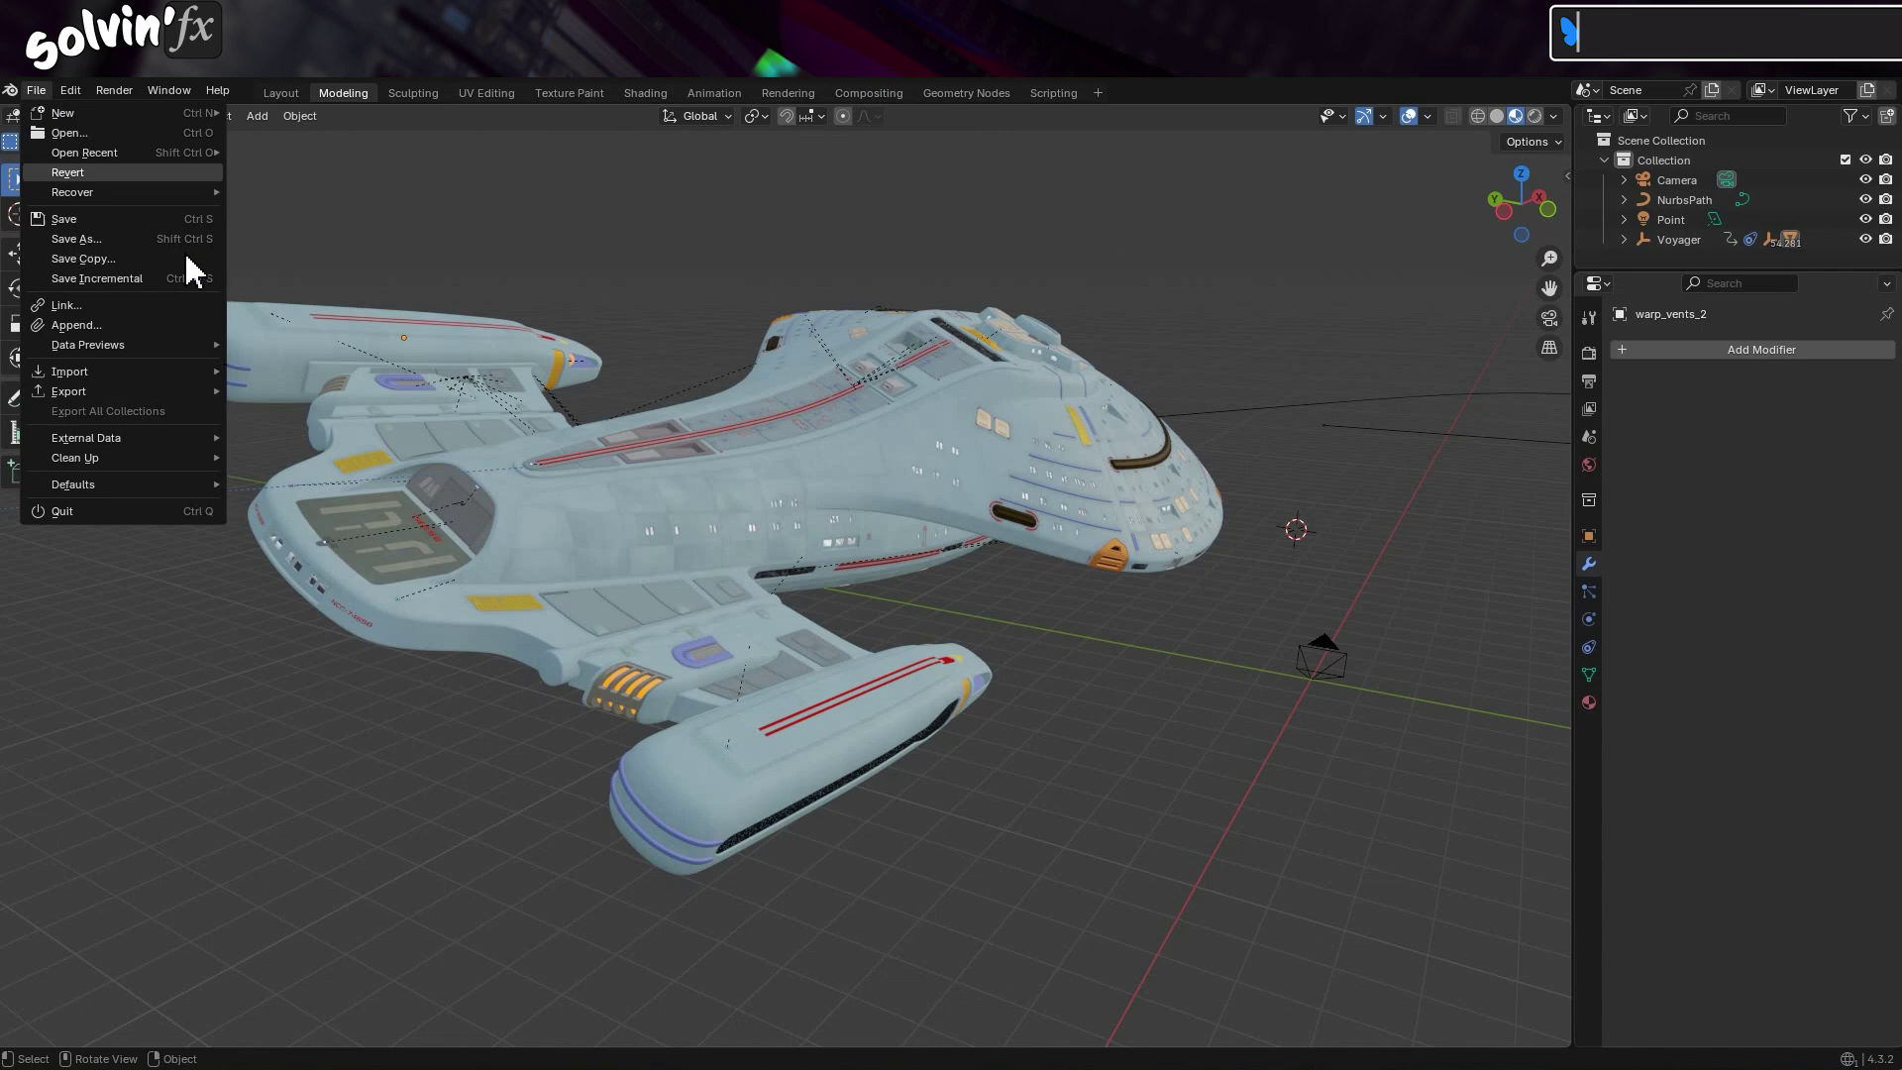
pyautogui.moveTo(77, 83)
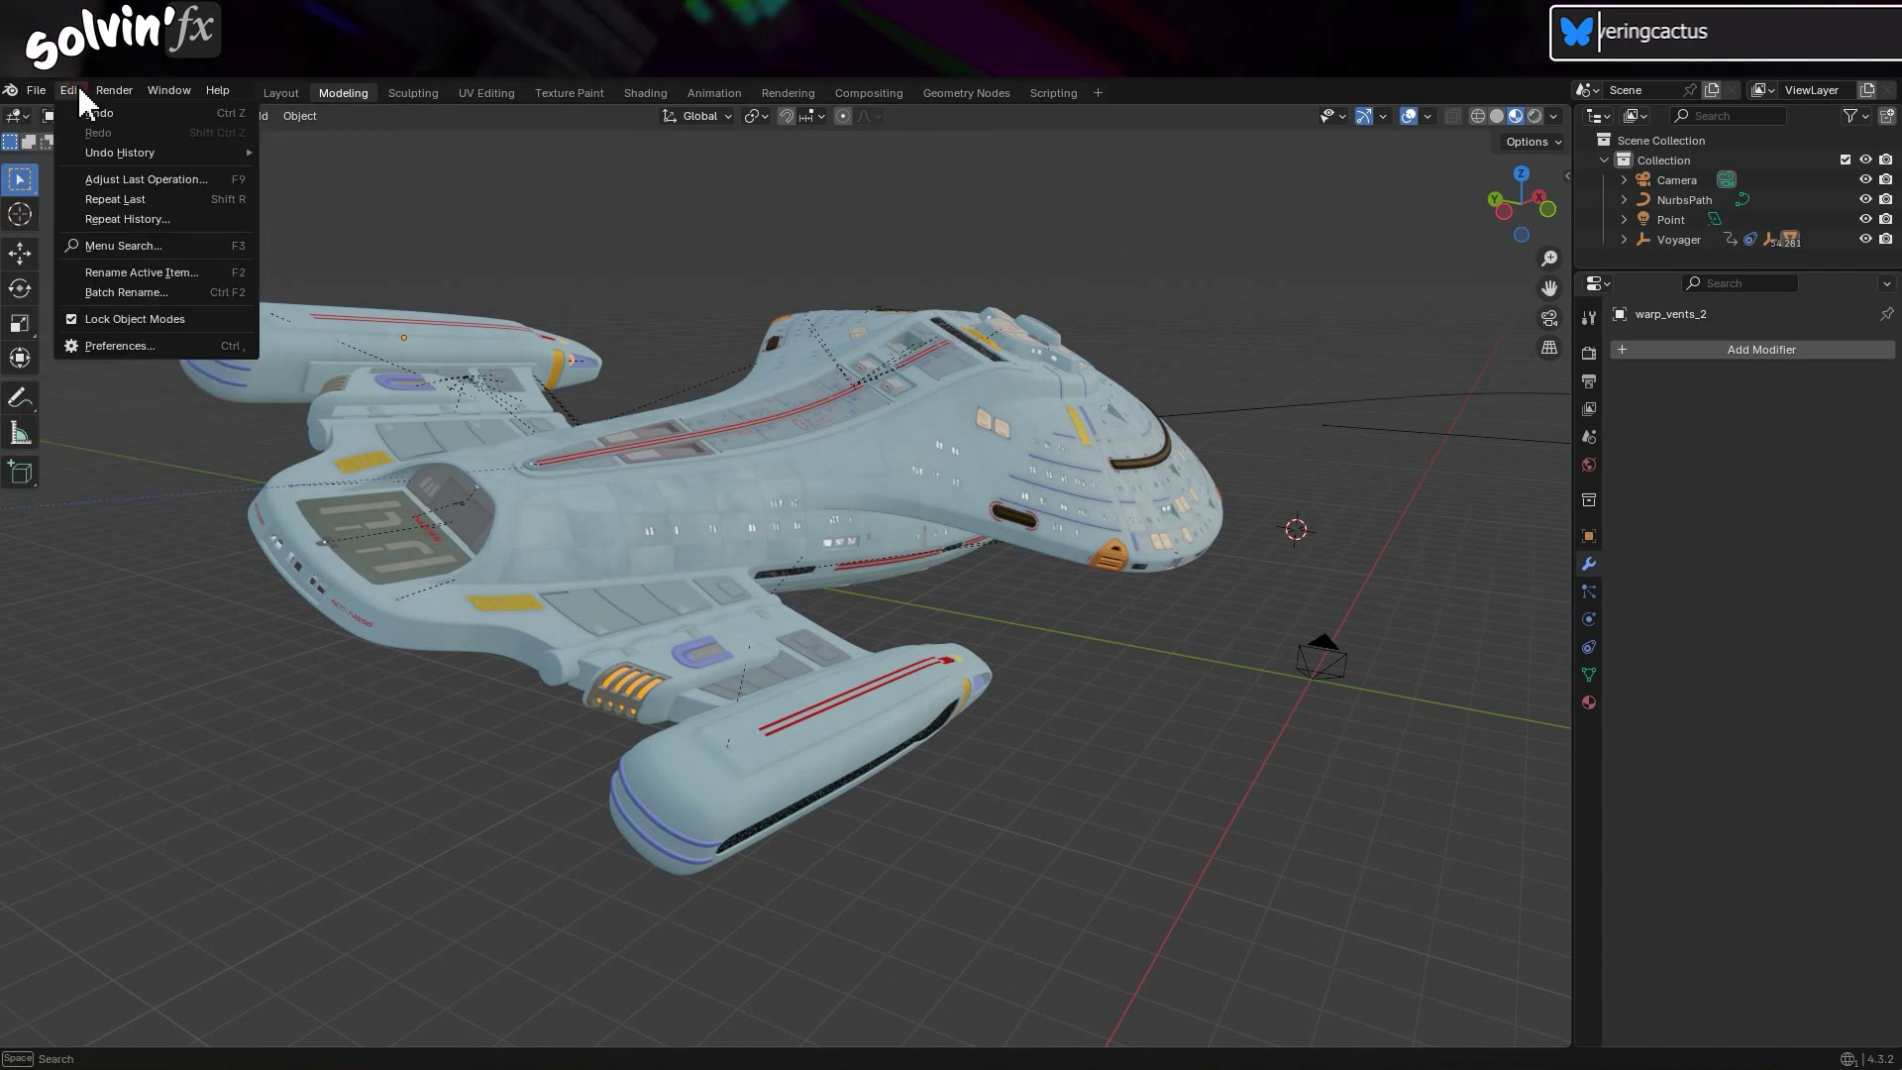
pyautogui.click(169, 344)
pyautogui.click(632, 249)
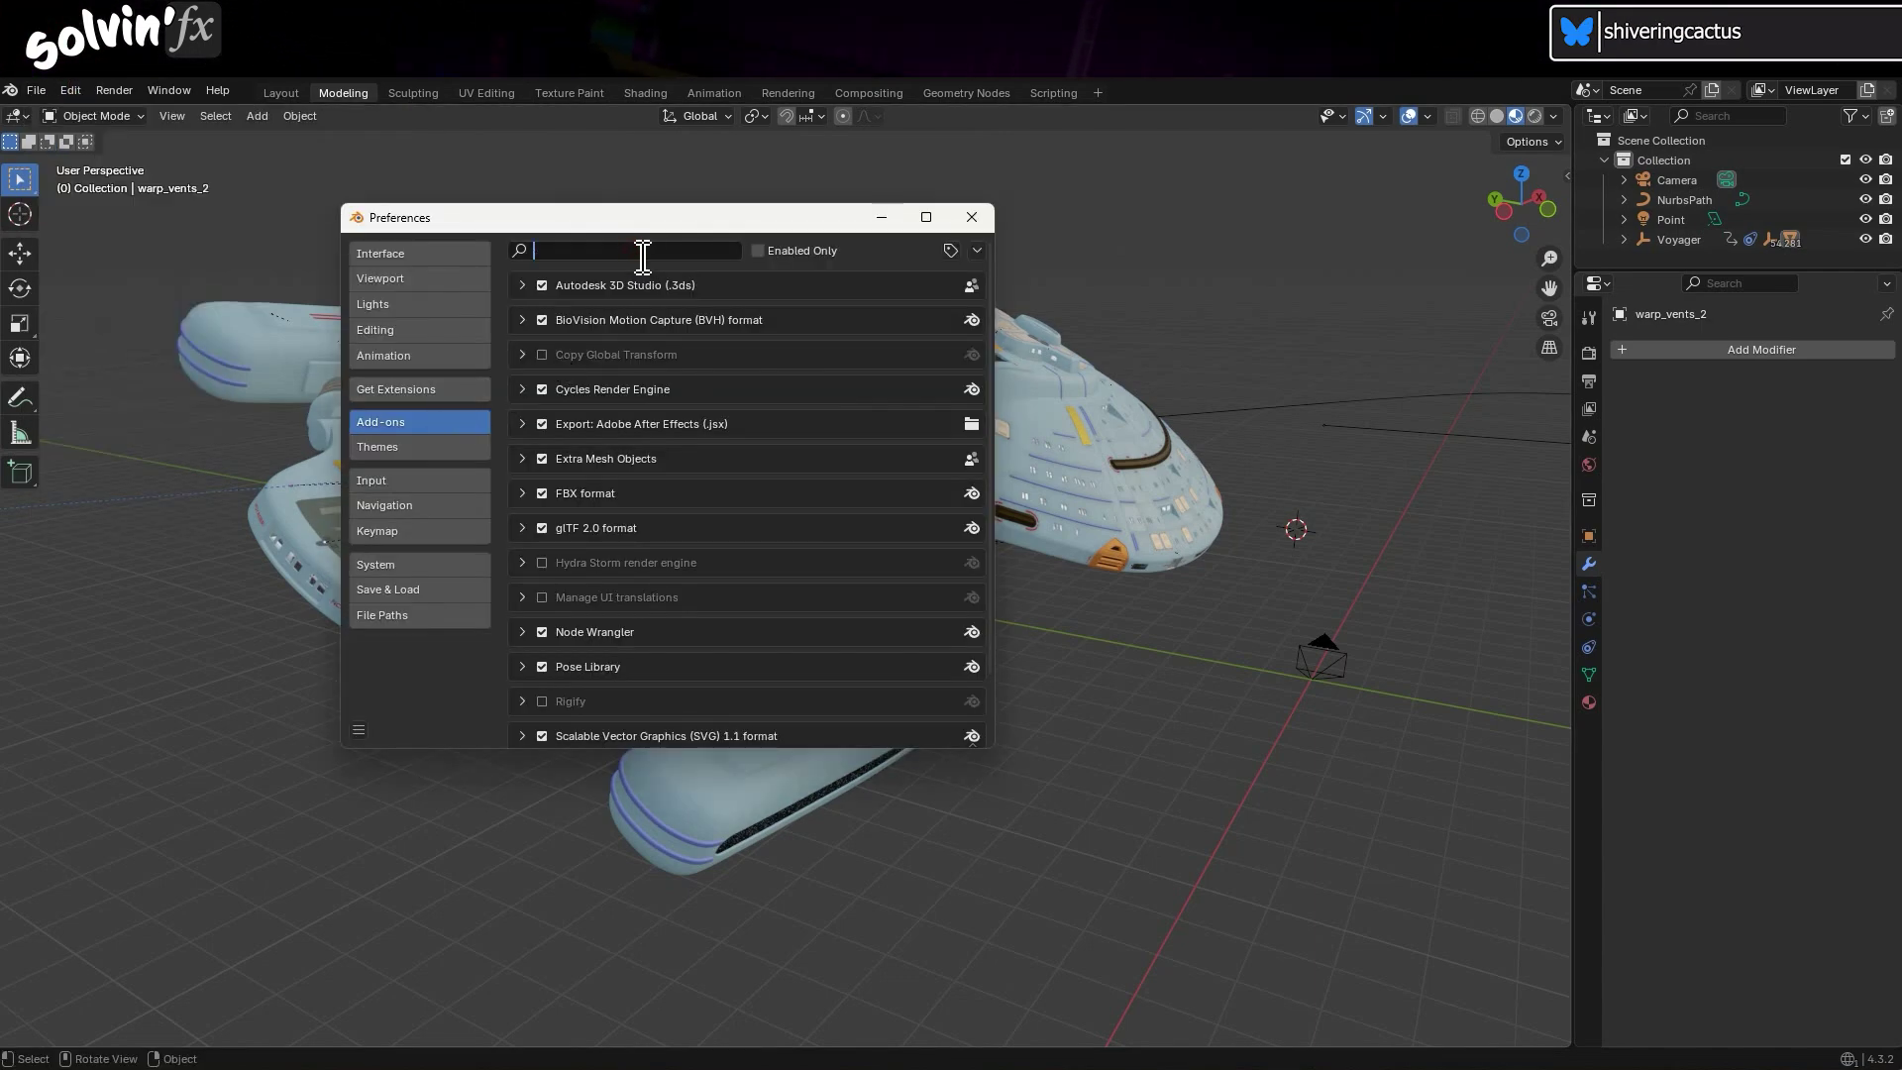
pyautogui.write('gltf')
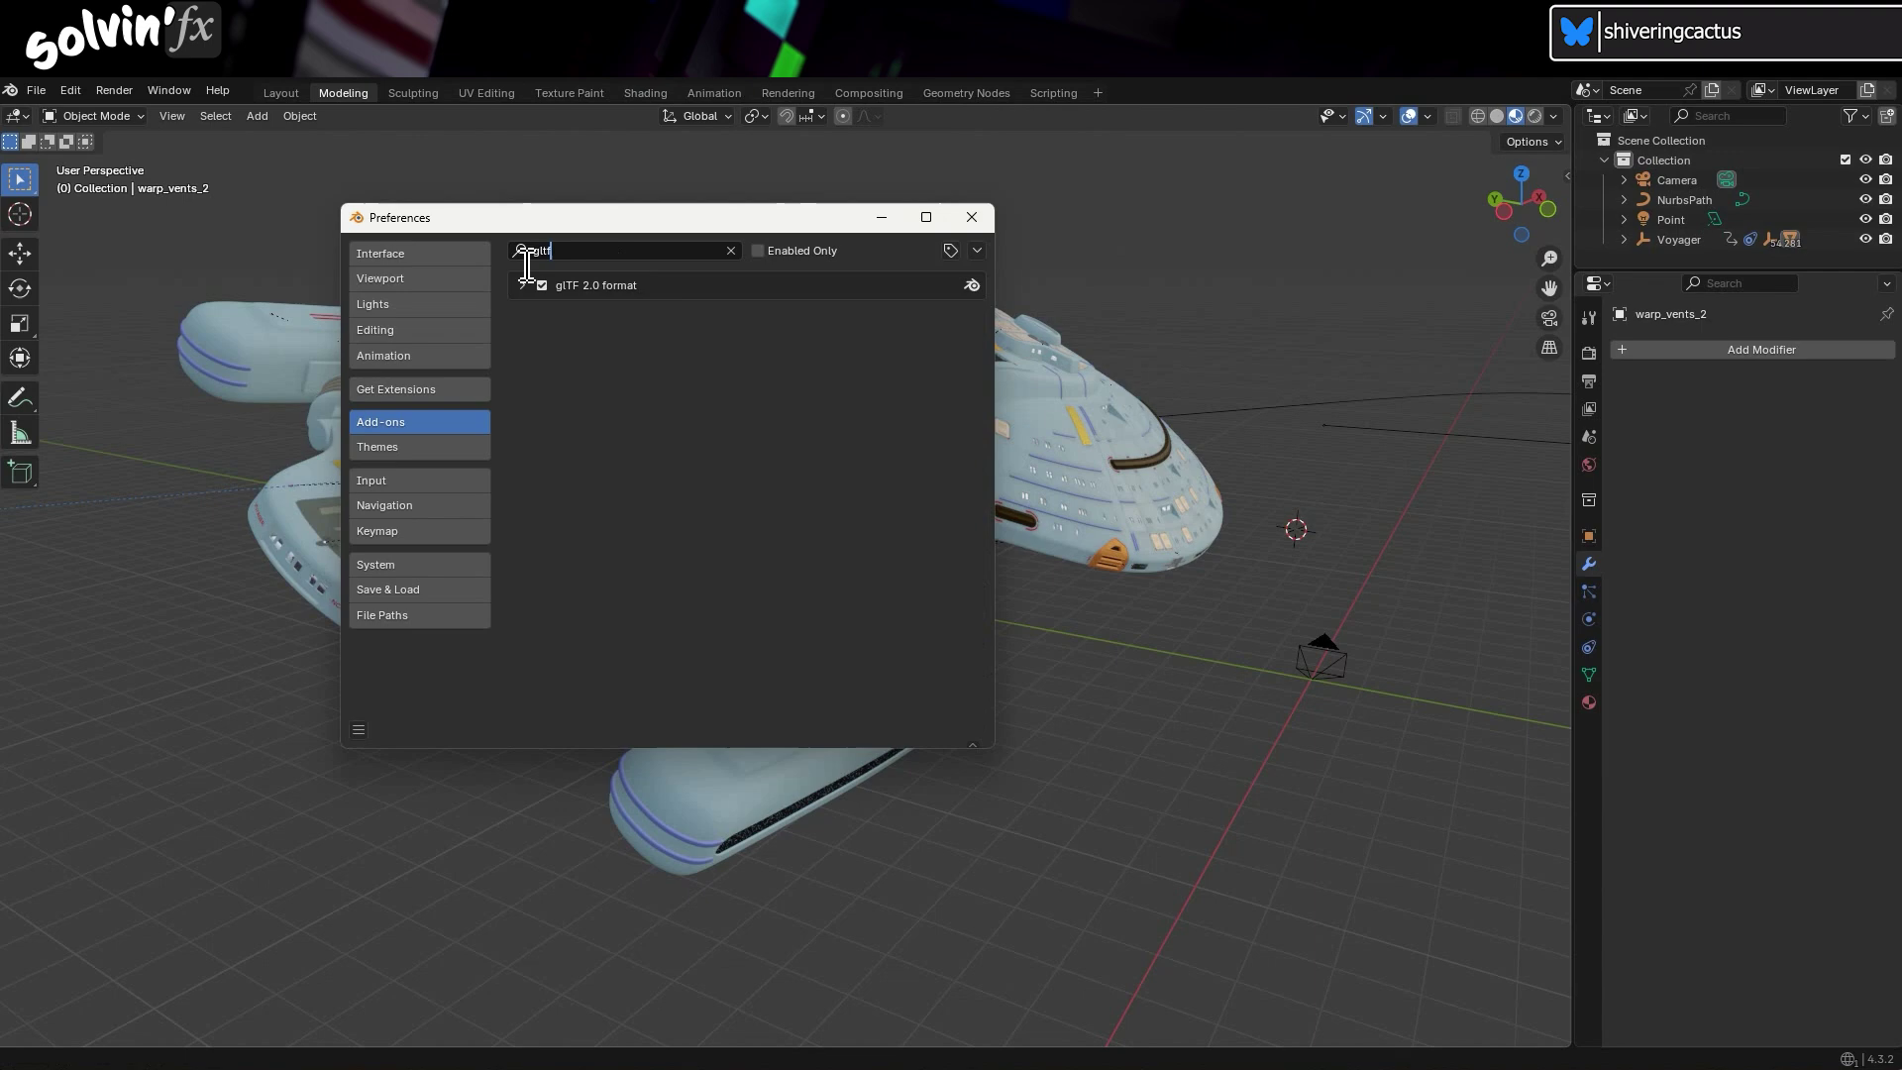
pyautogui.write('f')
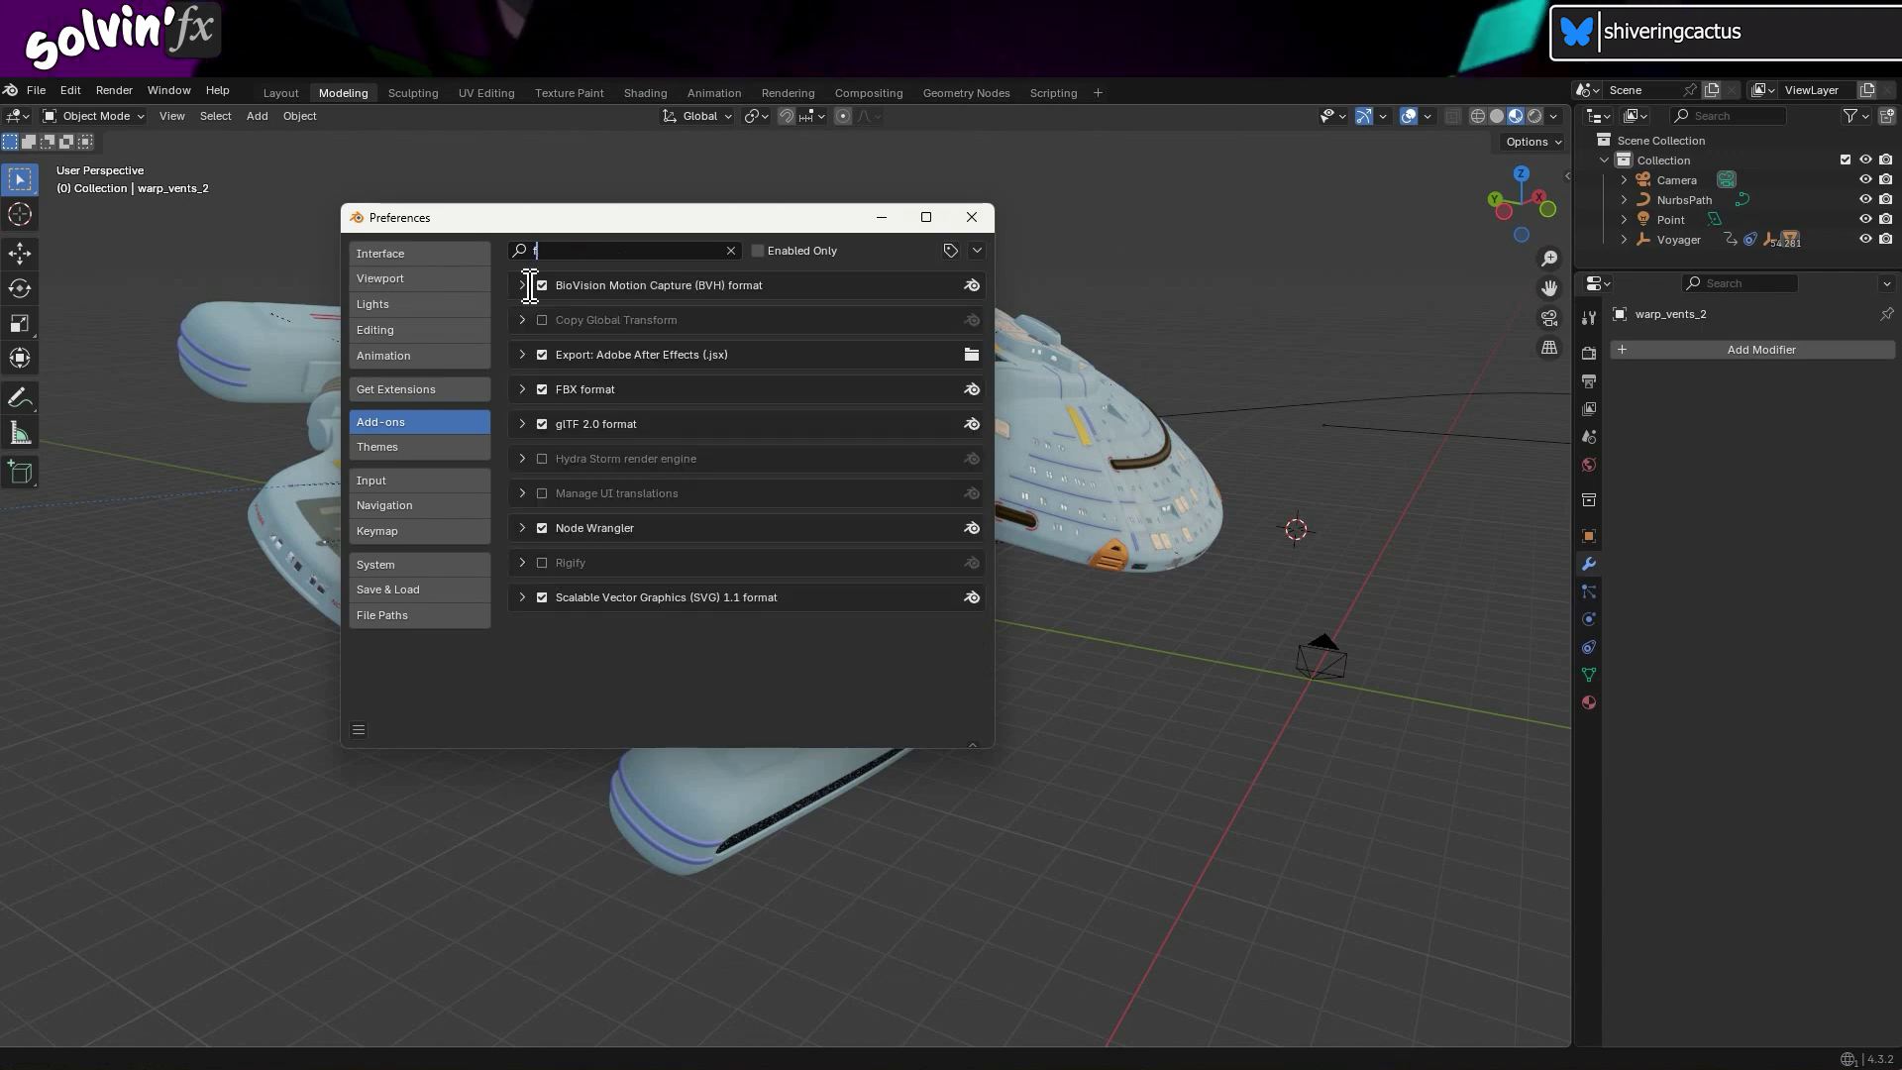
pyautogui.write('bx')
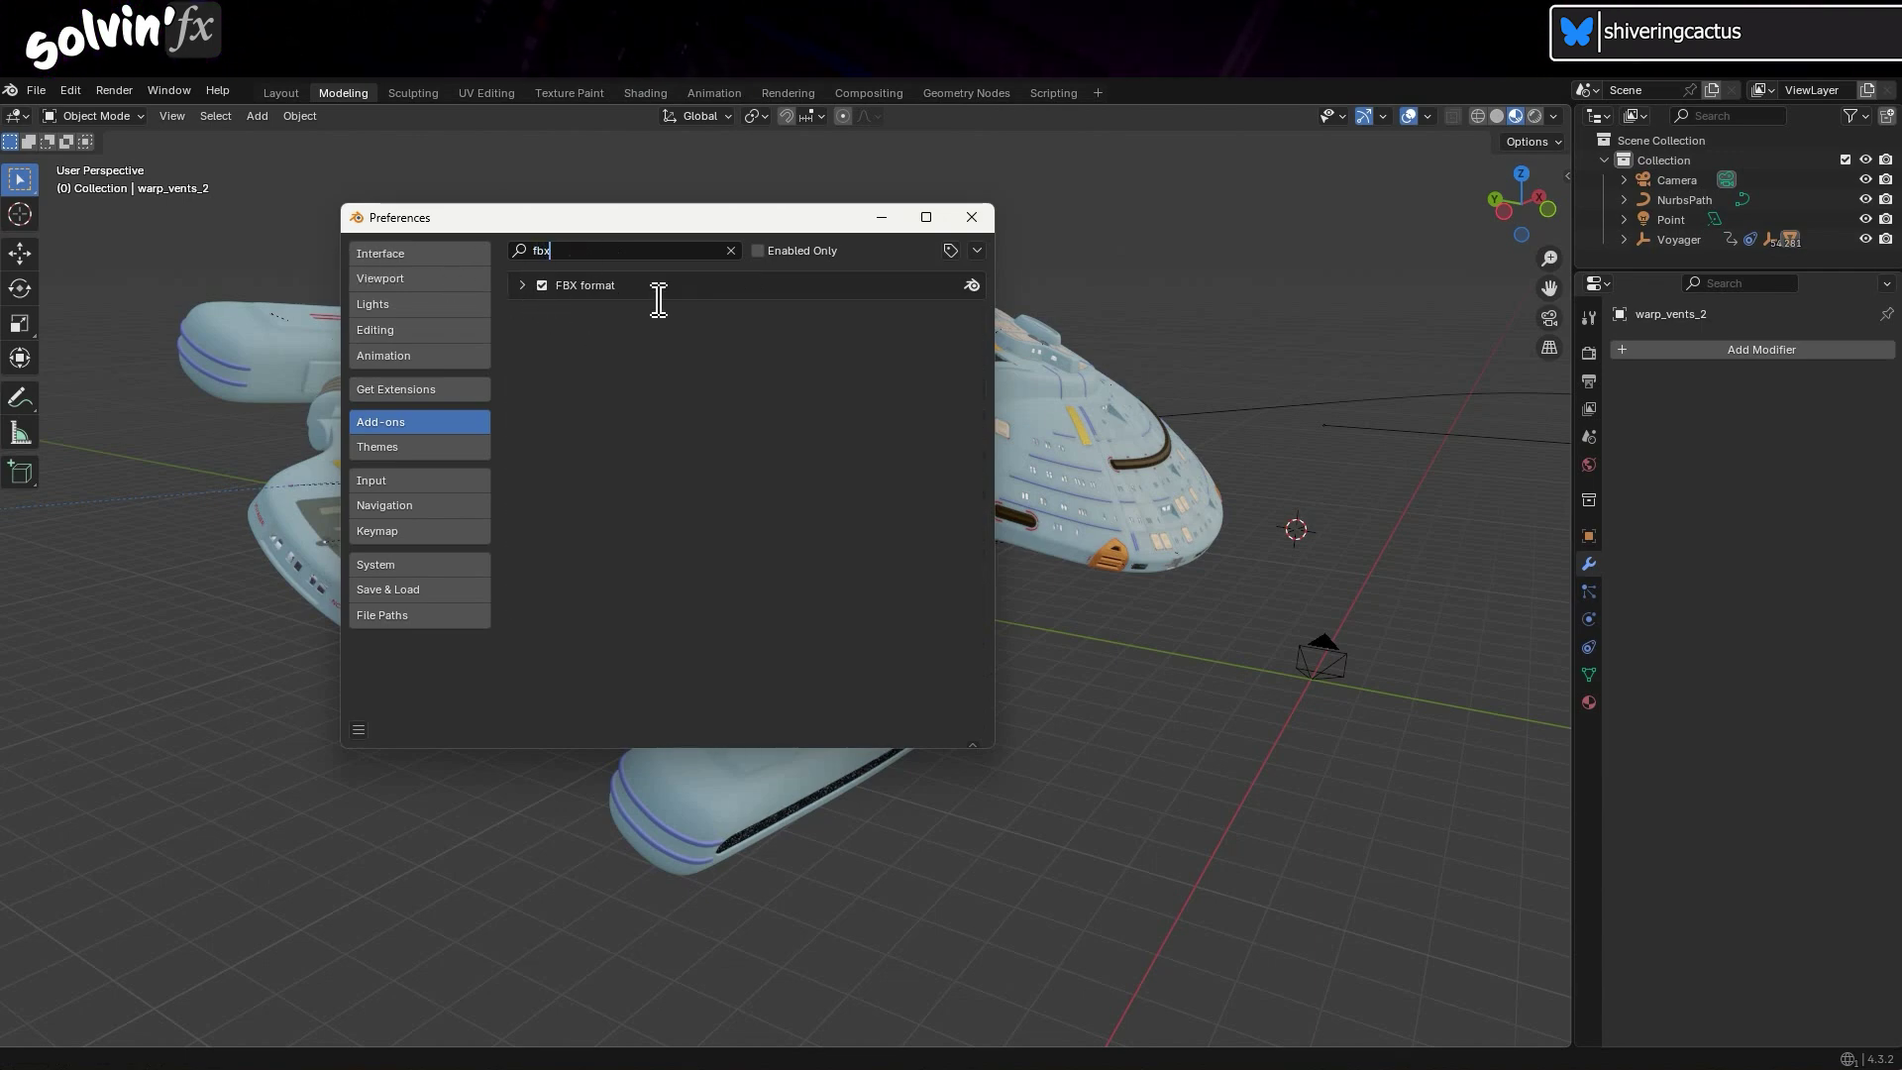
pyautogui.click(971, 217)
pyautogui.click(36, 89)
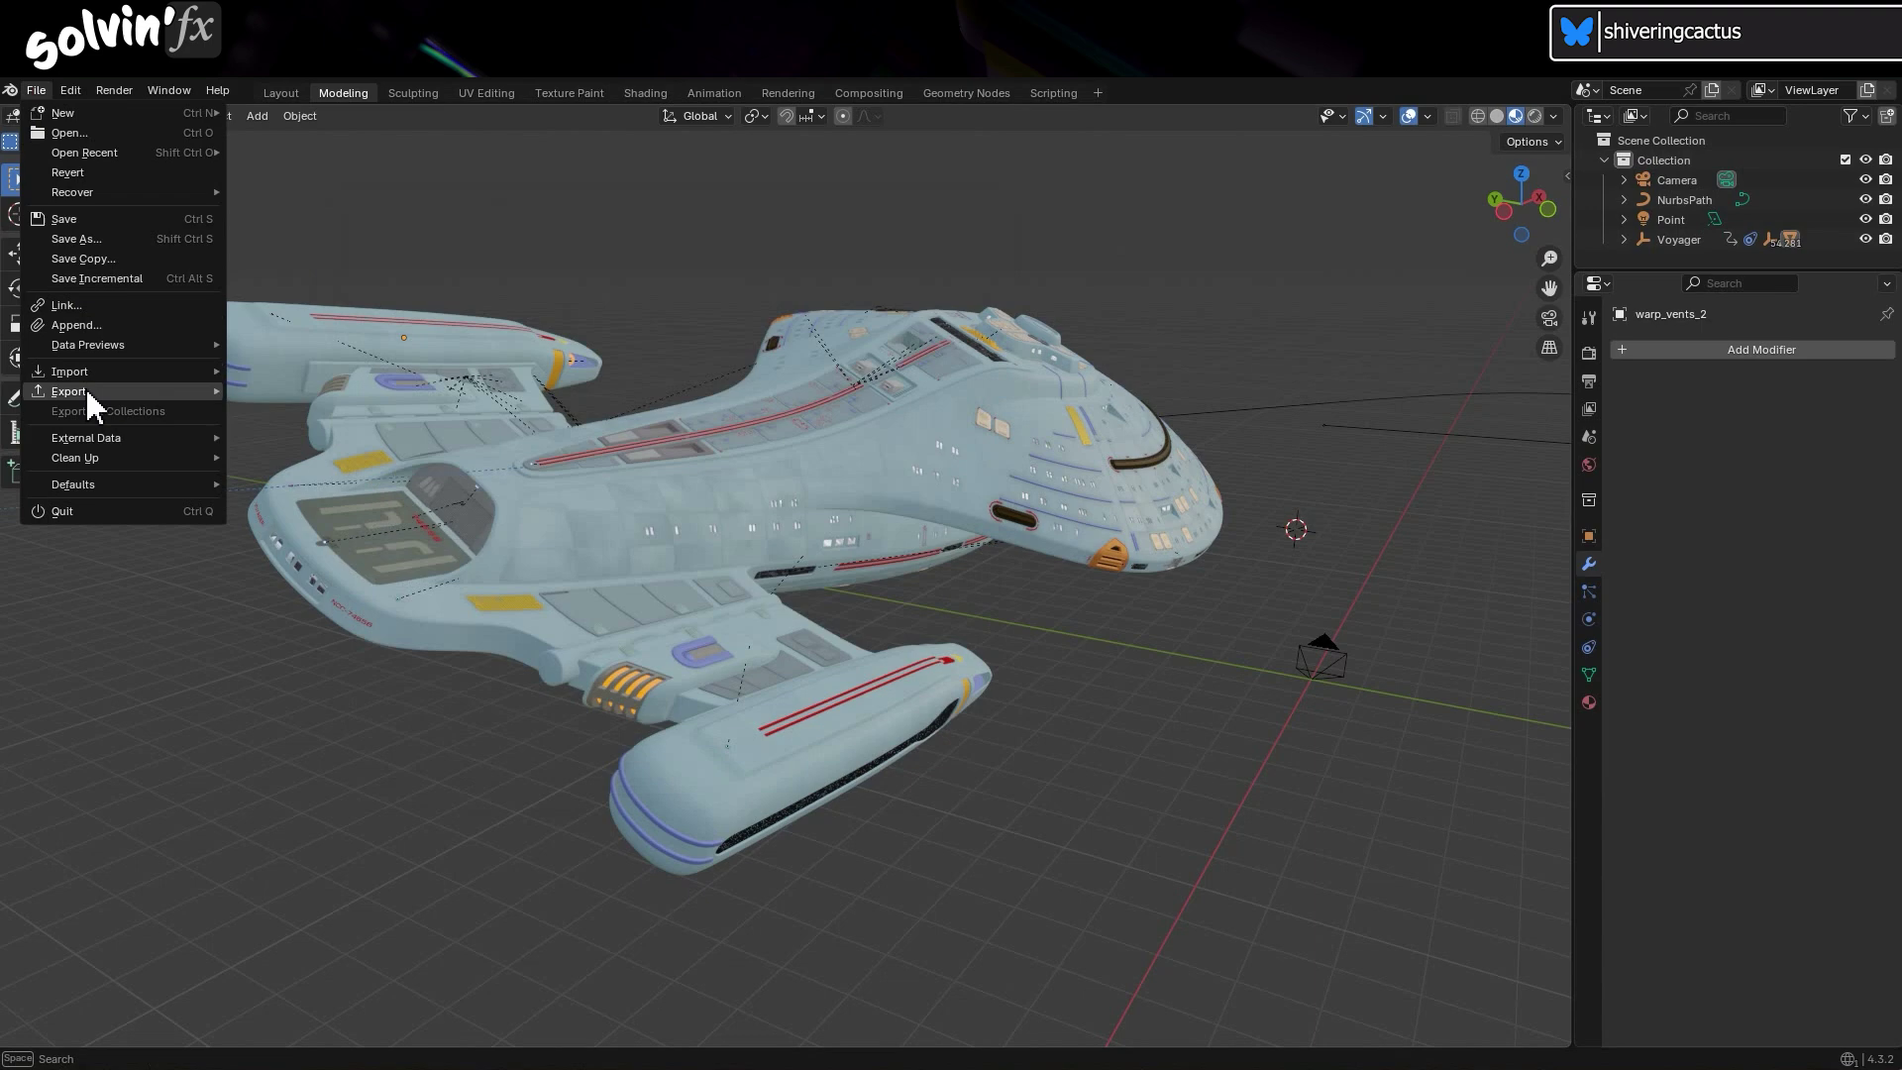
# Start a Wavefront OBJ export as Voyager.obj with Materials > PBR Extensions ticked.
pyautogui.click(395, 485)
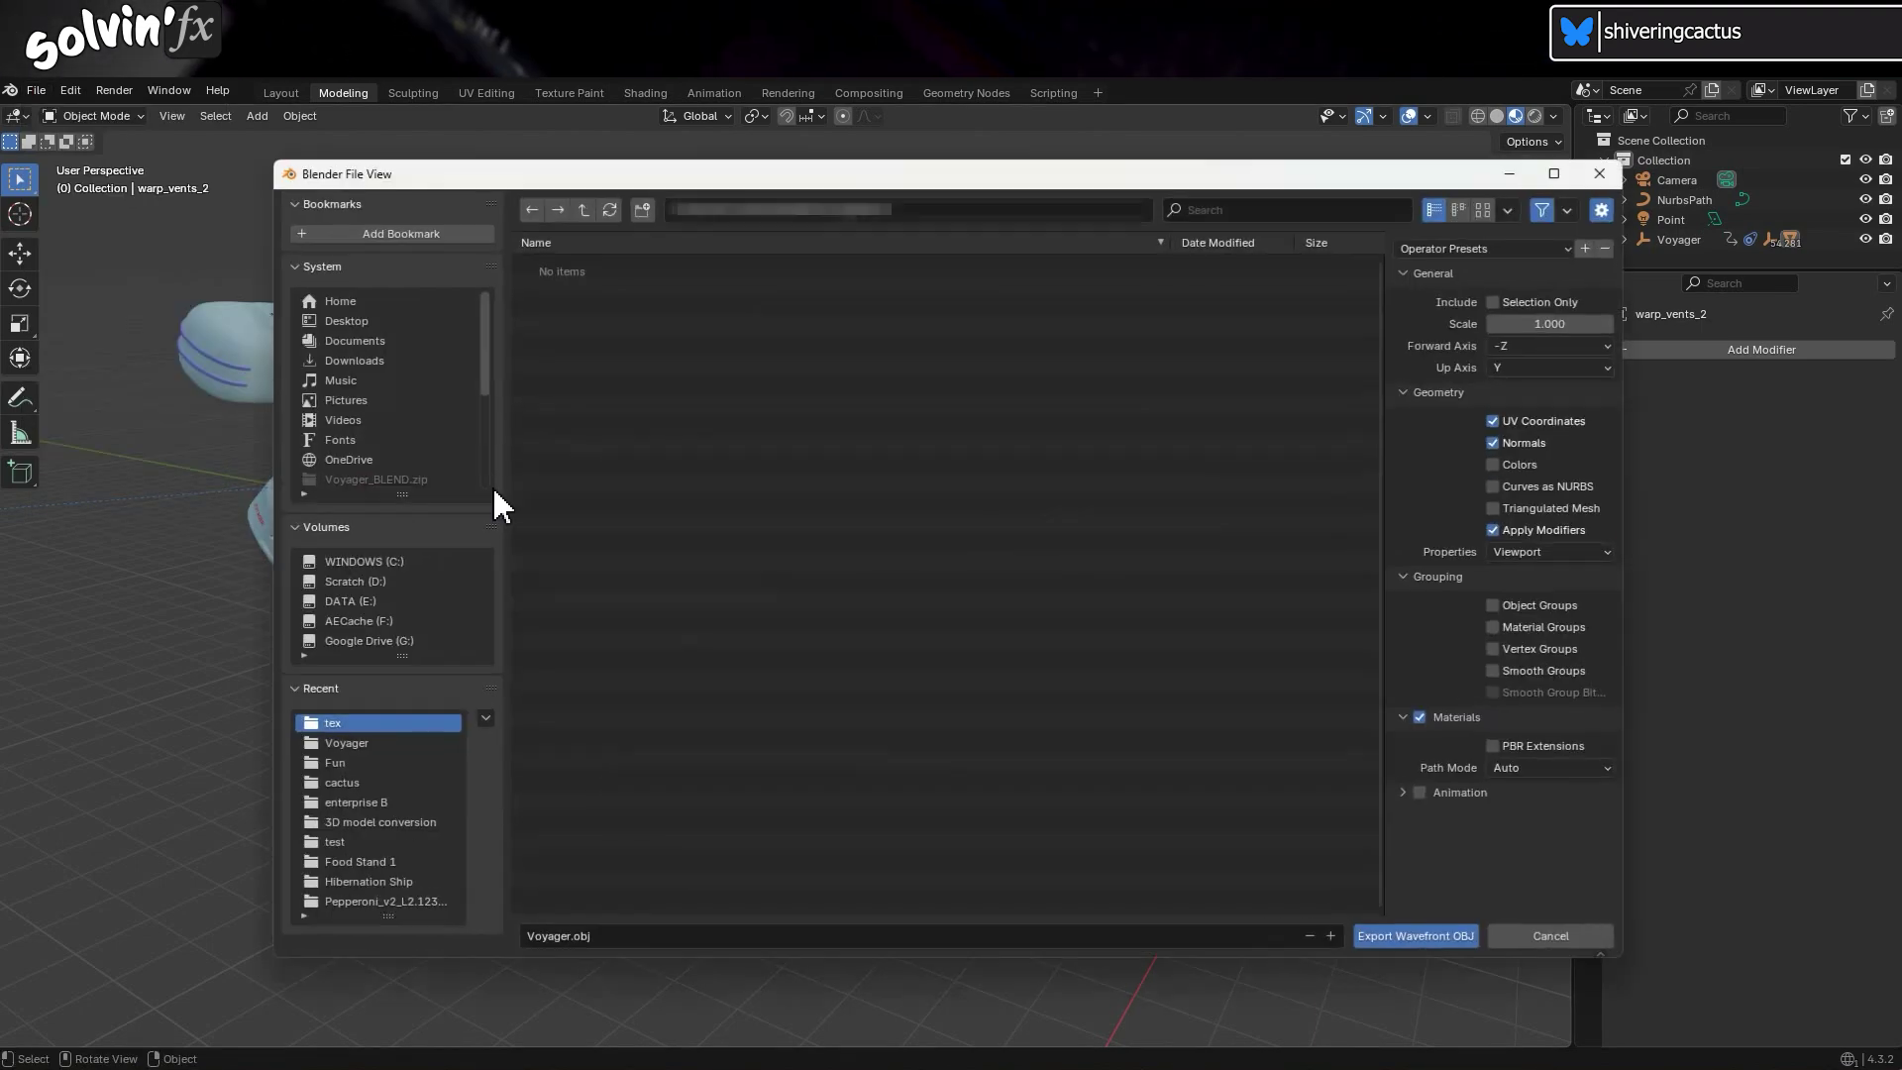
pyautogui.click(1493, 744)
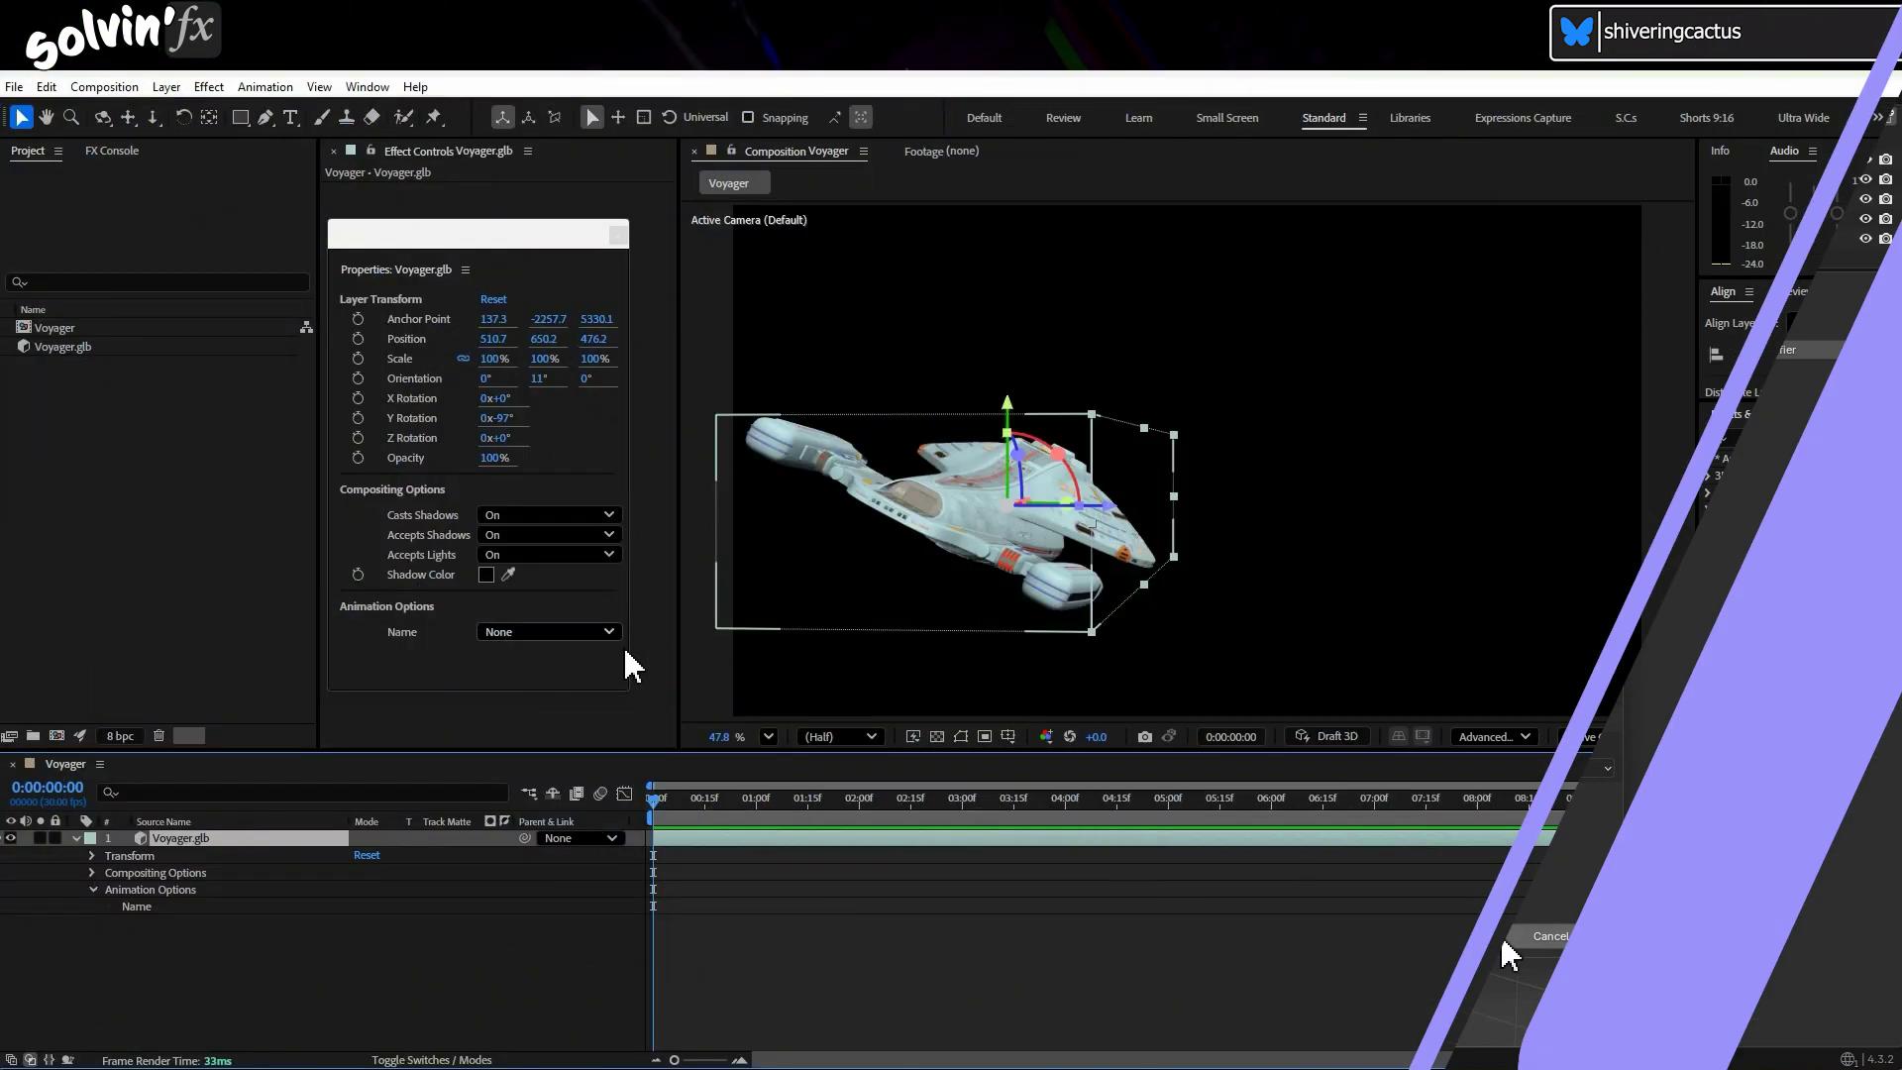
# Set the Voyager.glb layer's animation Name to VoyagerAction and play a preview.
pyautogui.click(582, 631)
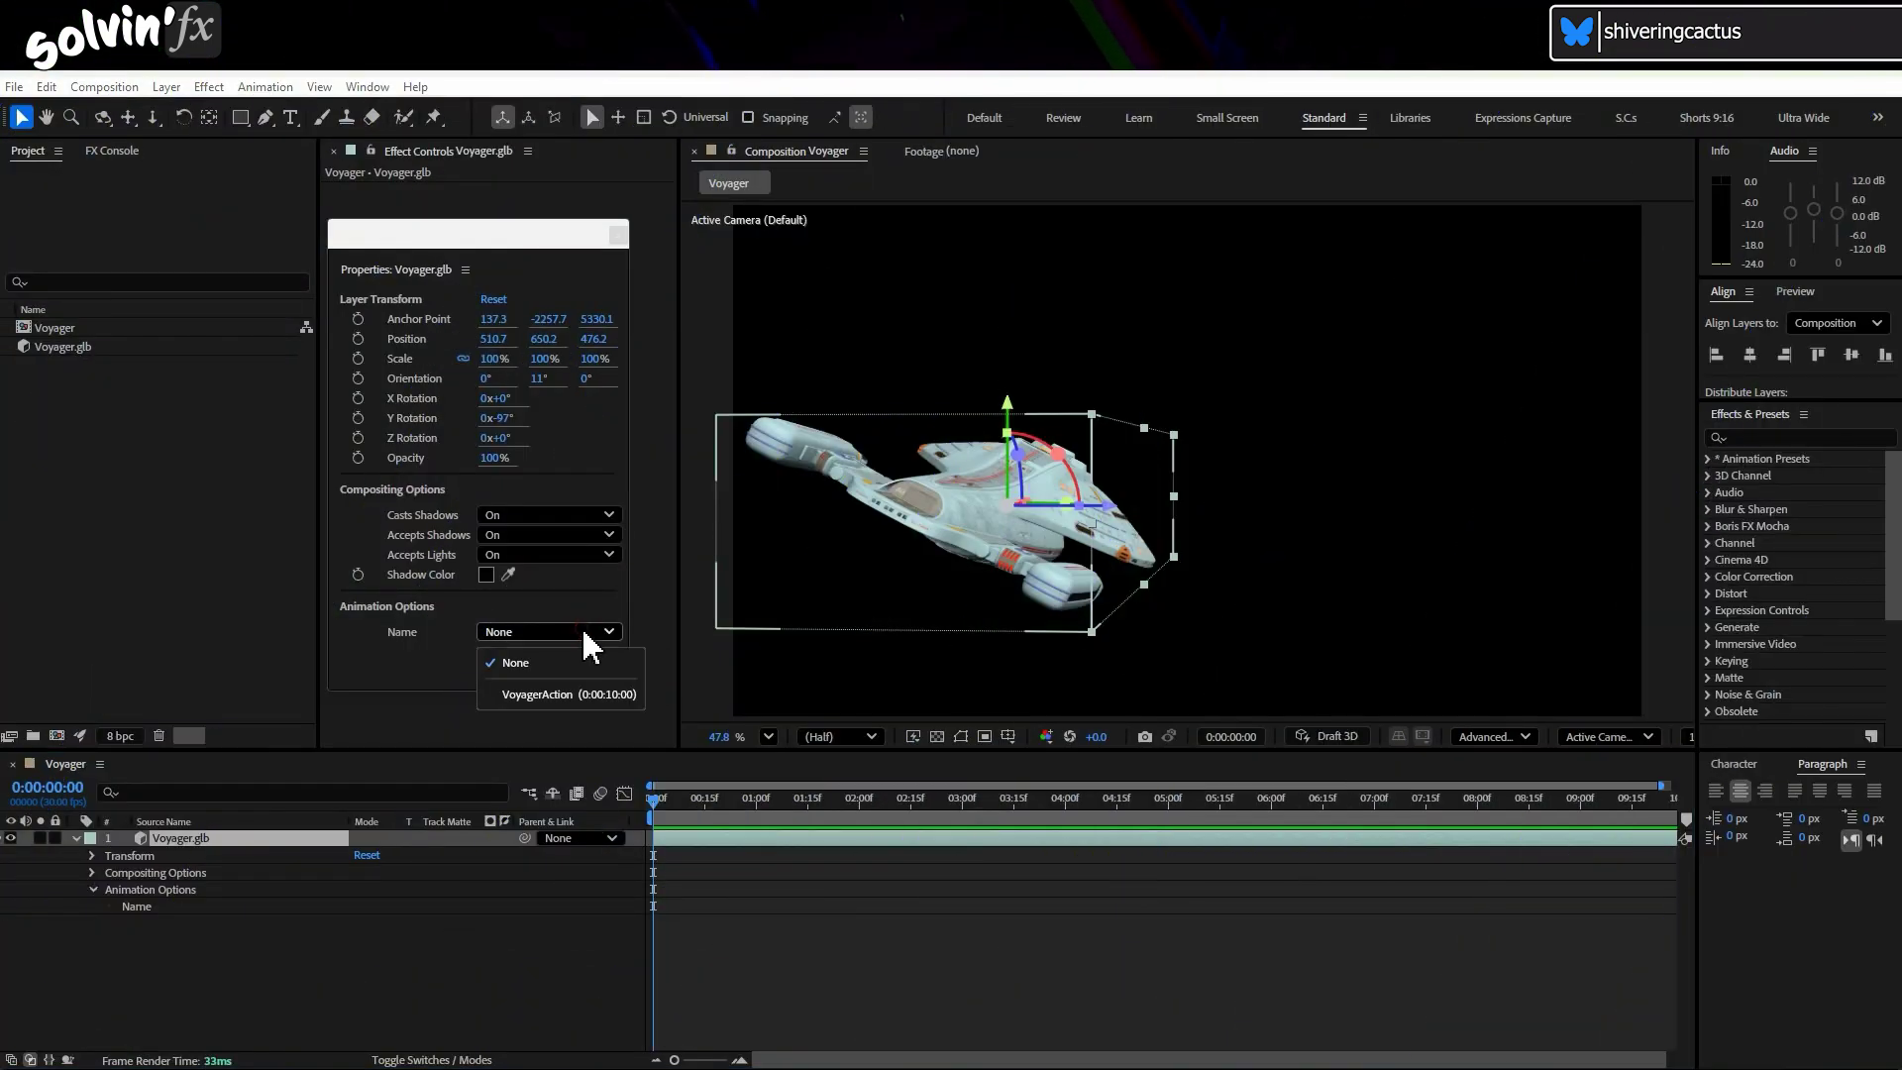
pyautogui.click(582, 693)
pyautogui.press('space')
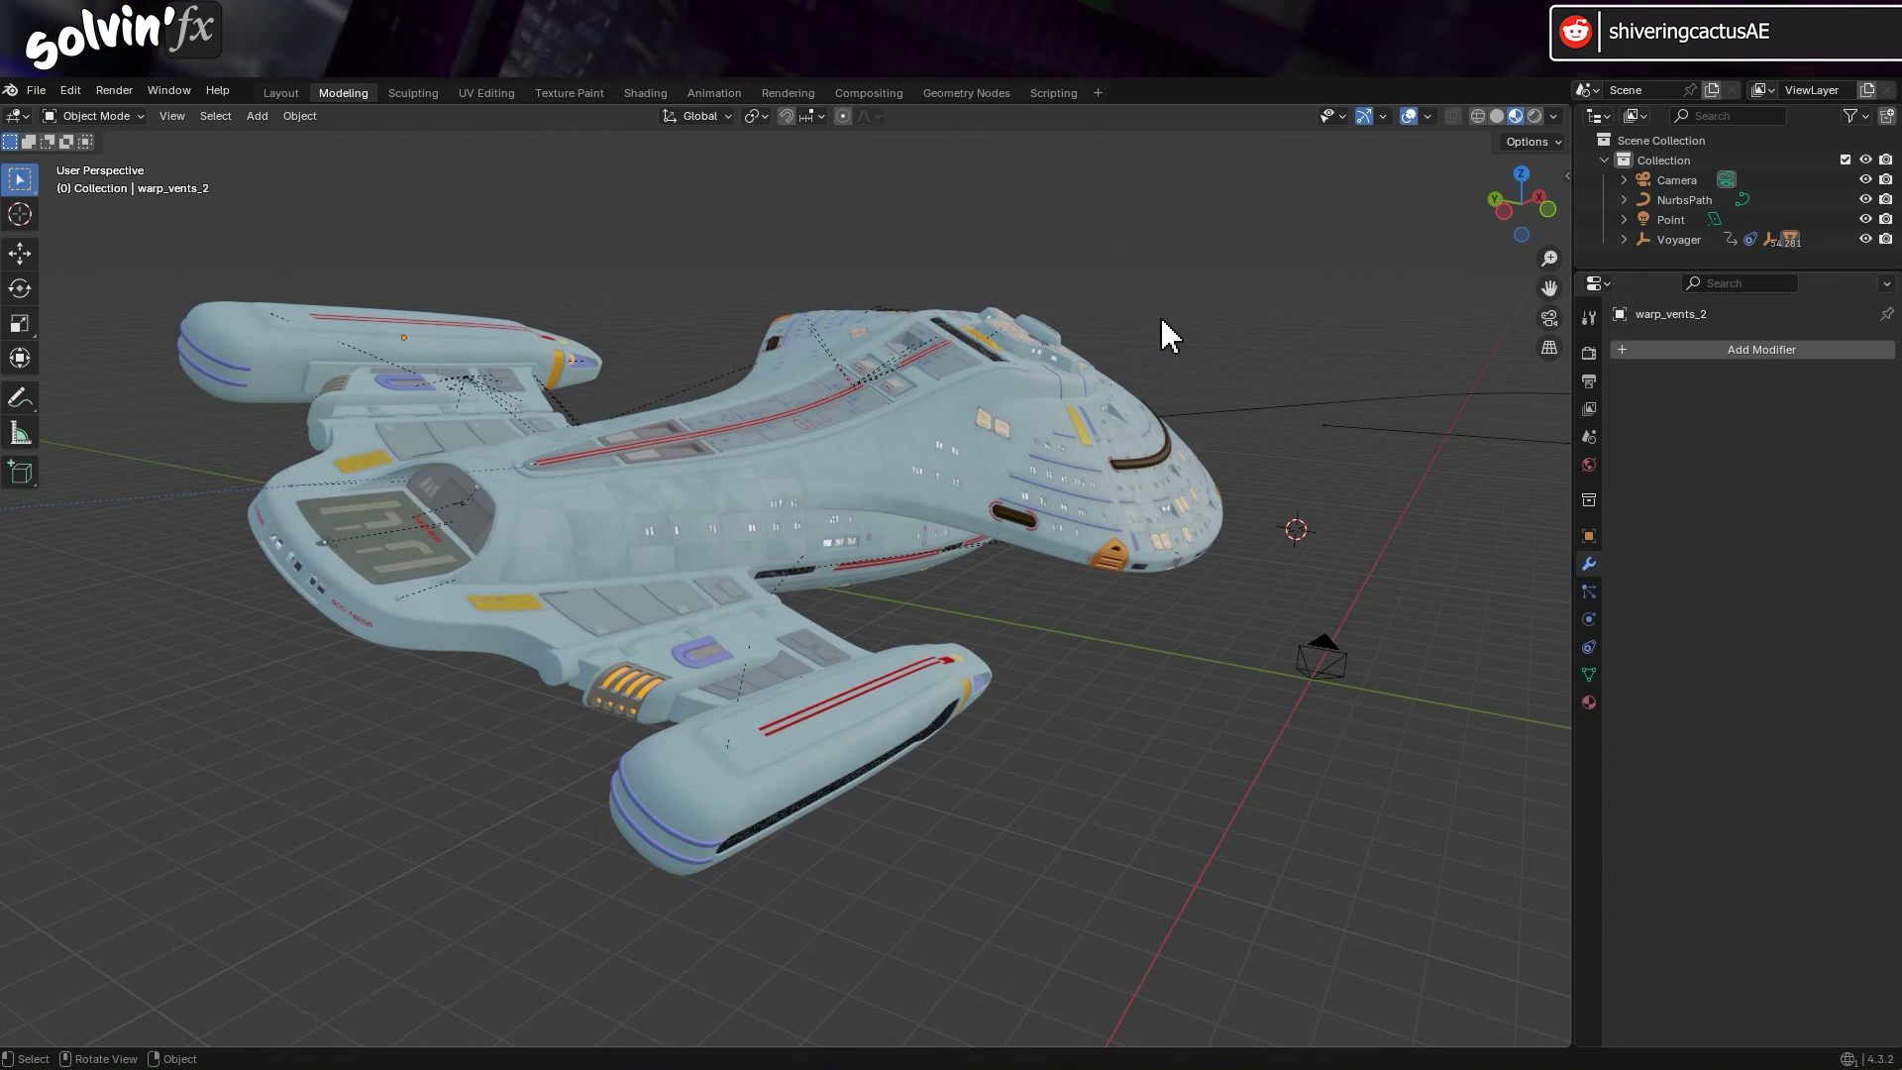
# Check the tex folder in File Explorer, then bring up File > External Data for packing.
pyautogui.hotkey('alt', 'Tab')
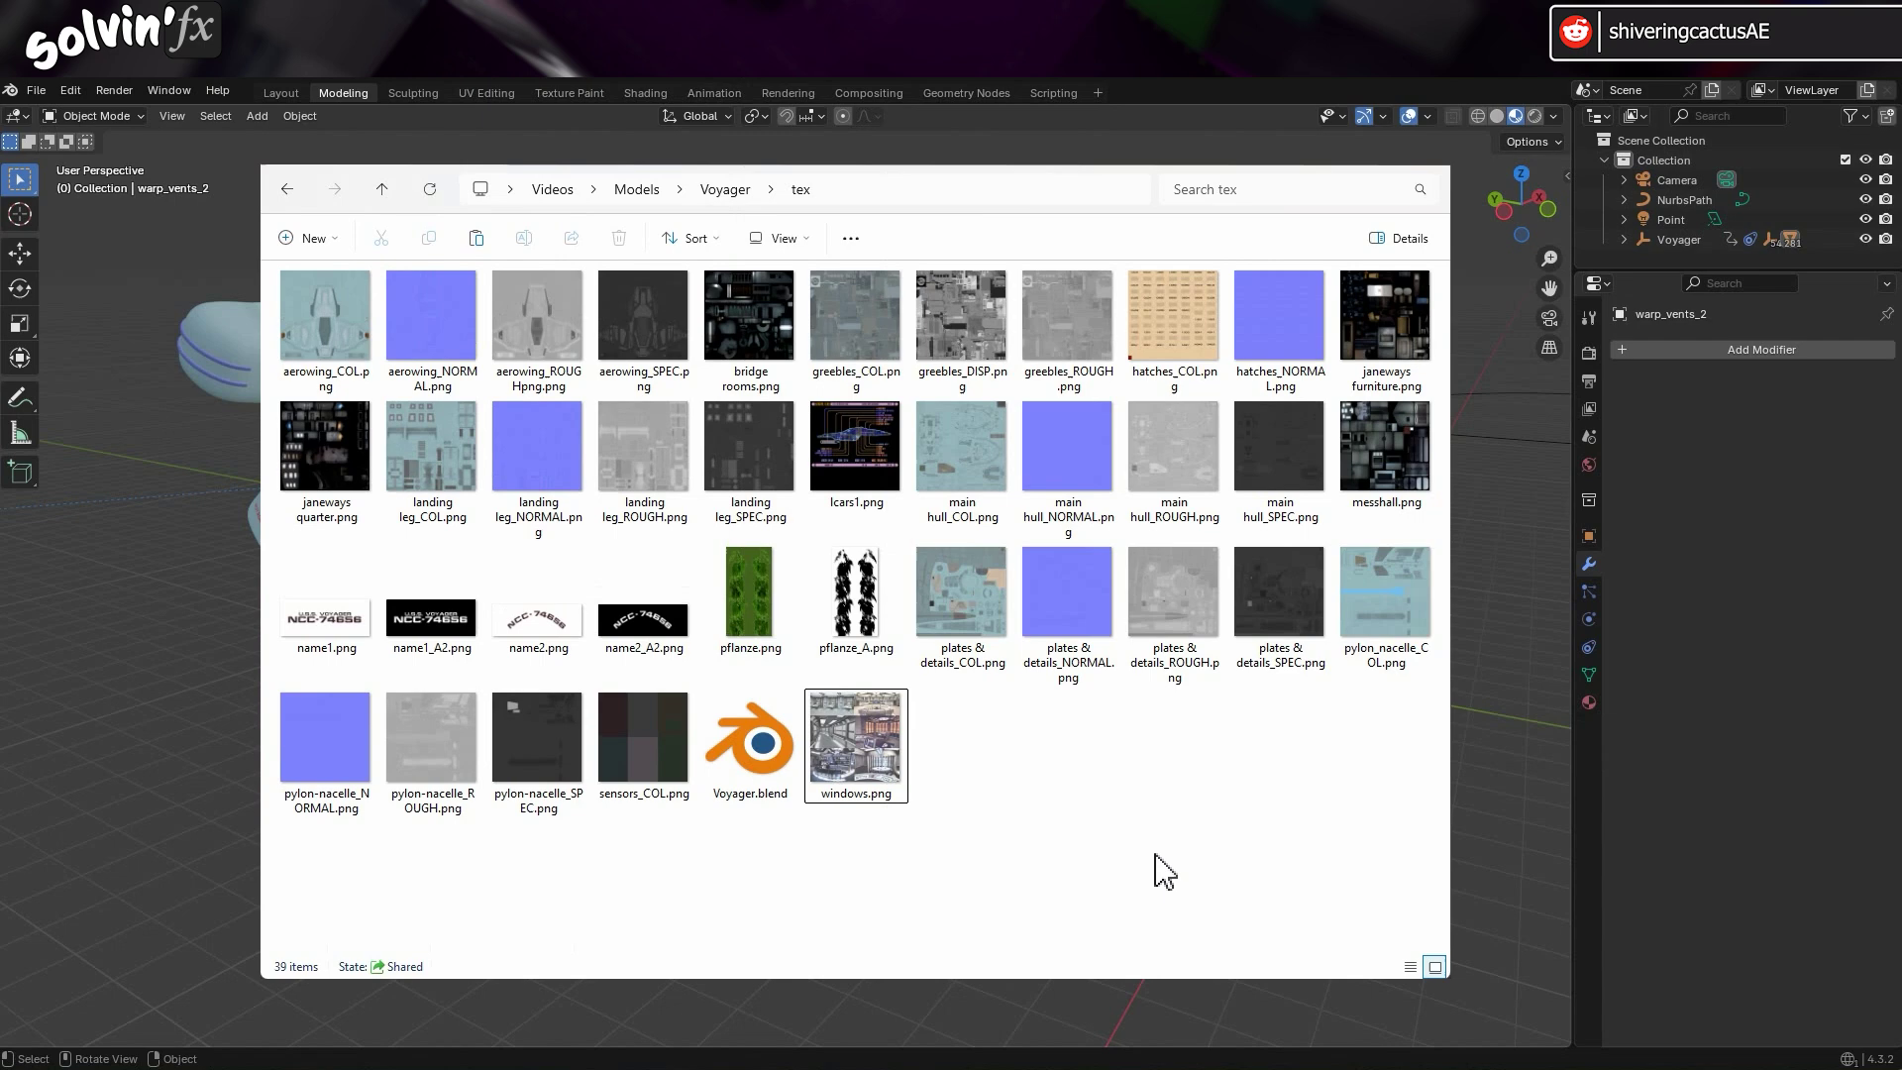
pyautogui.hotkey('alt', 'Tab')
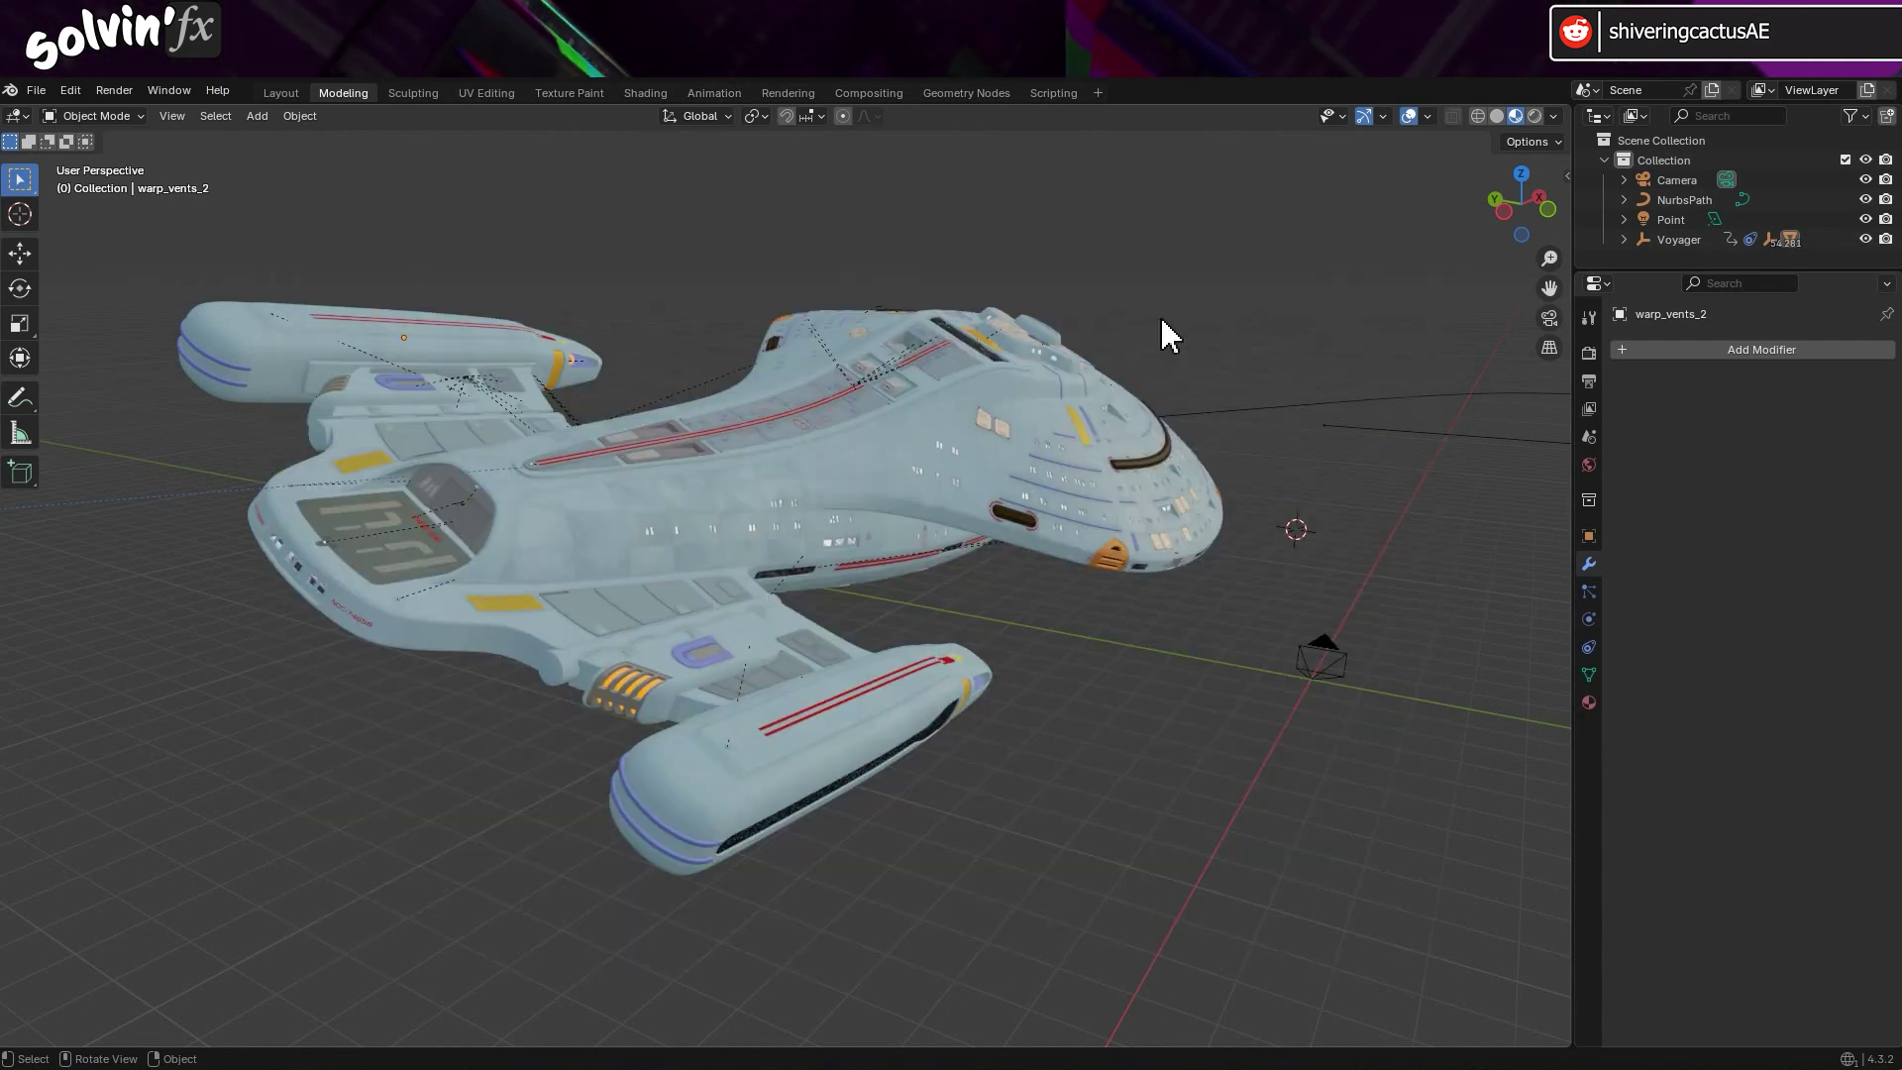
pyautogui.click(35, 90)
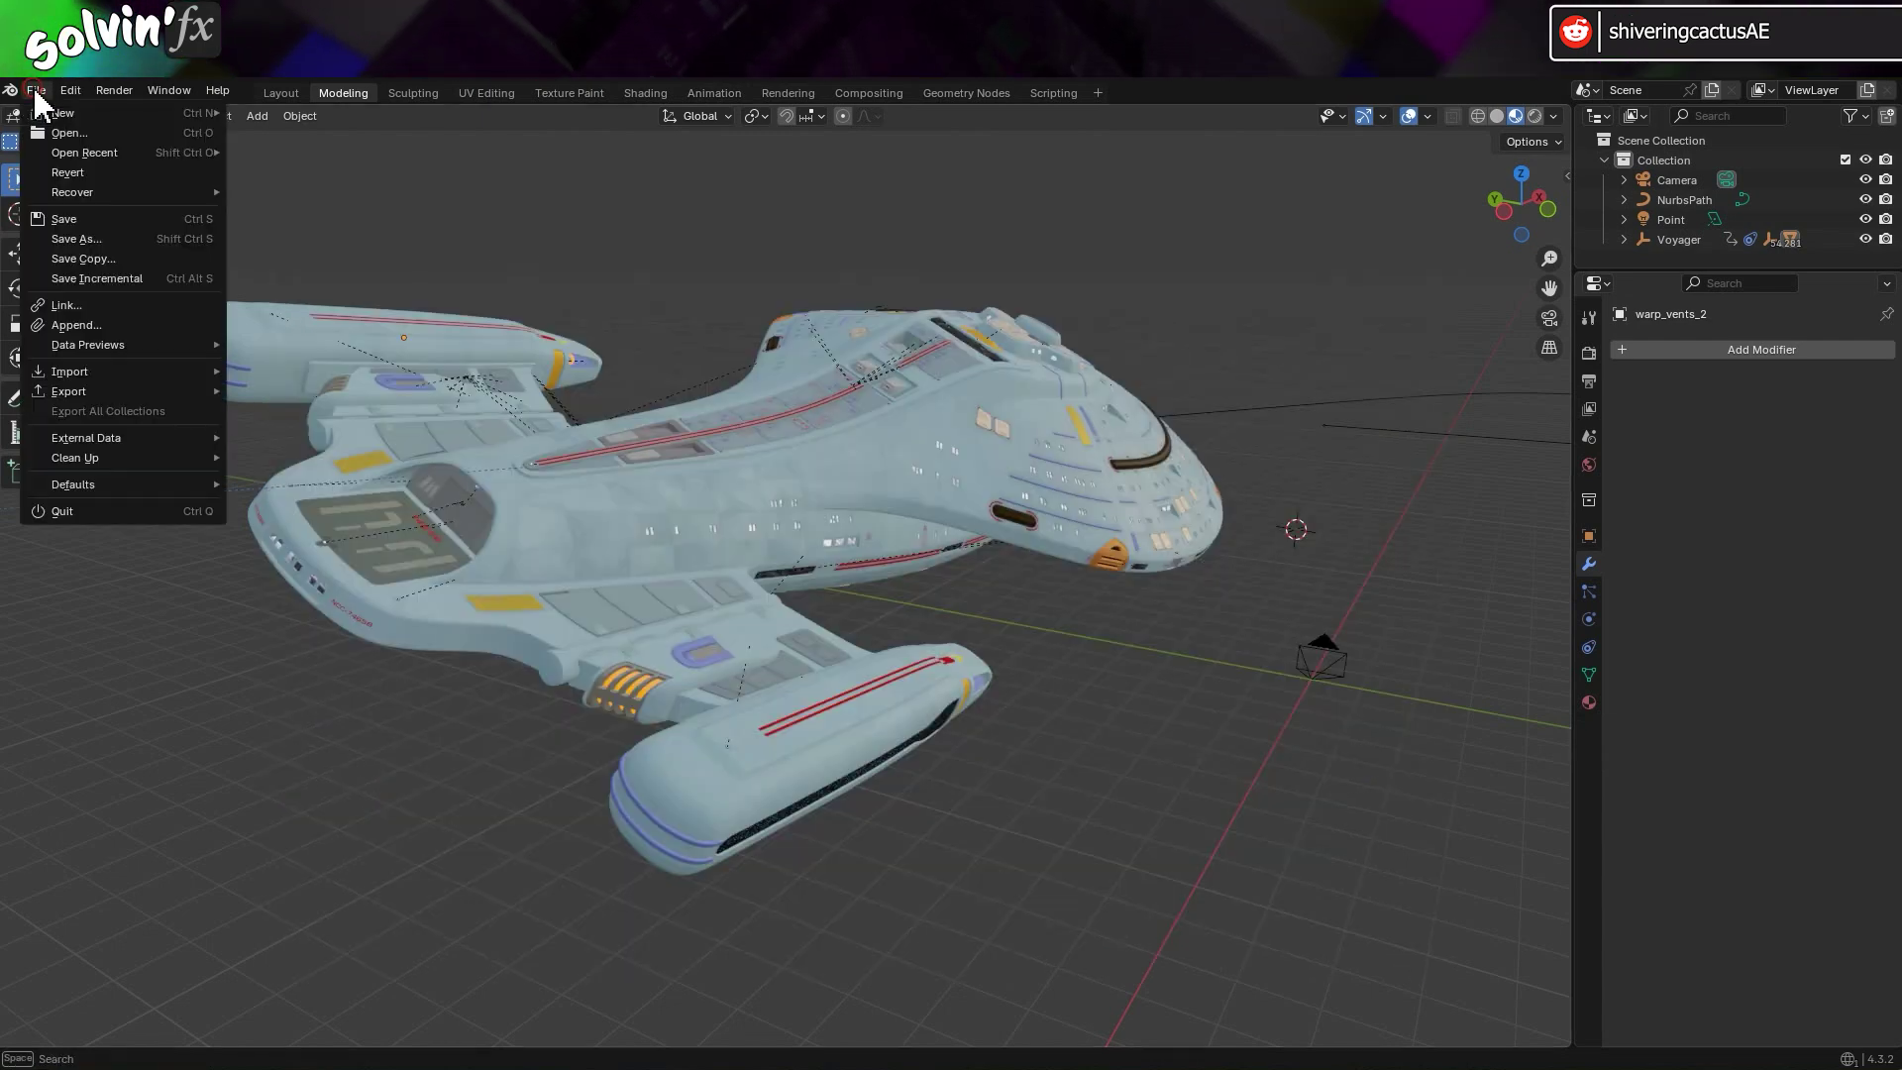
pyautogui.moveTo(138, 436)
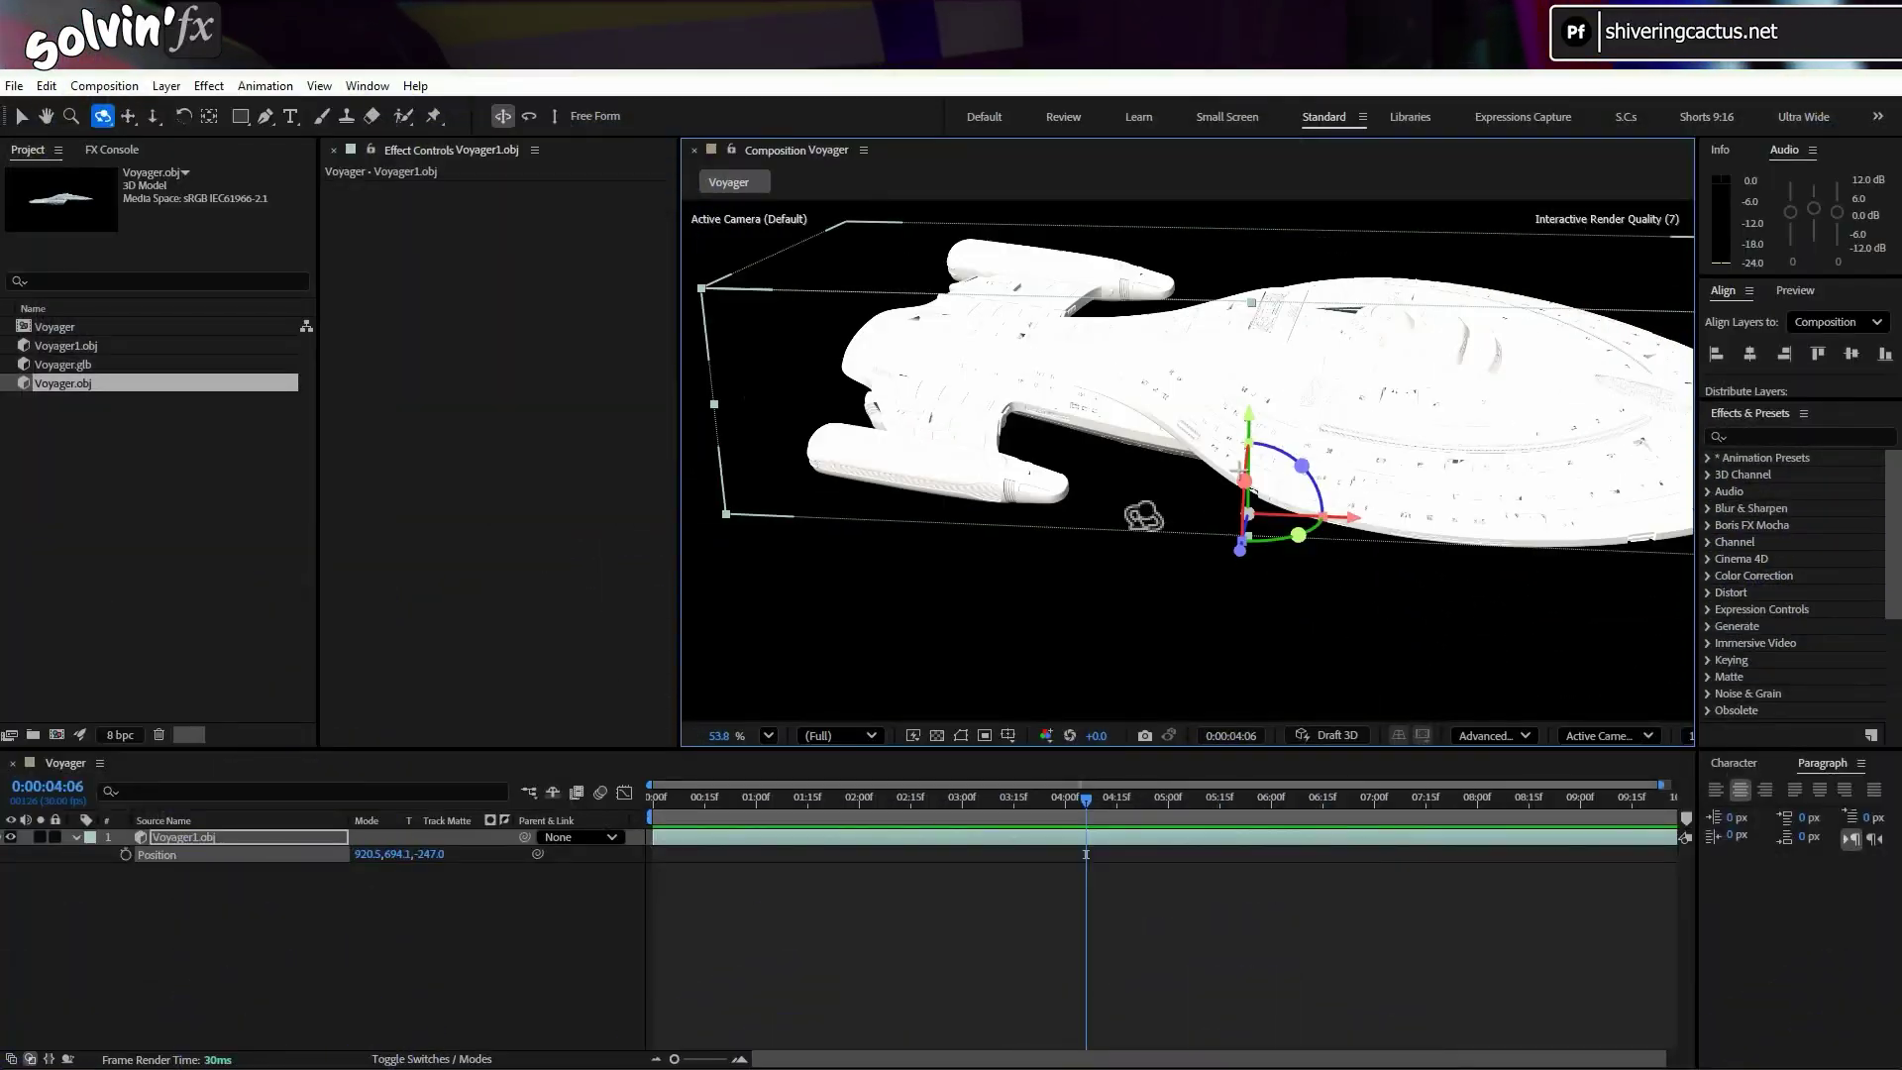
# Set the Voyager's Casts Shadows and Accepts Shadows to Off, keeping Accepts Lights On.
pyautogui.moveTo(1144, 516); pyautogui.dragTo(1004, 489)
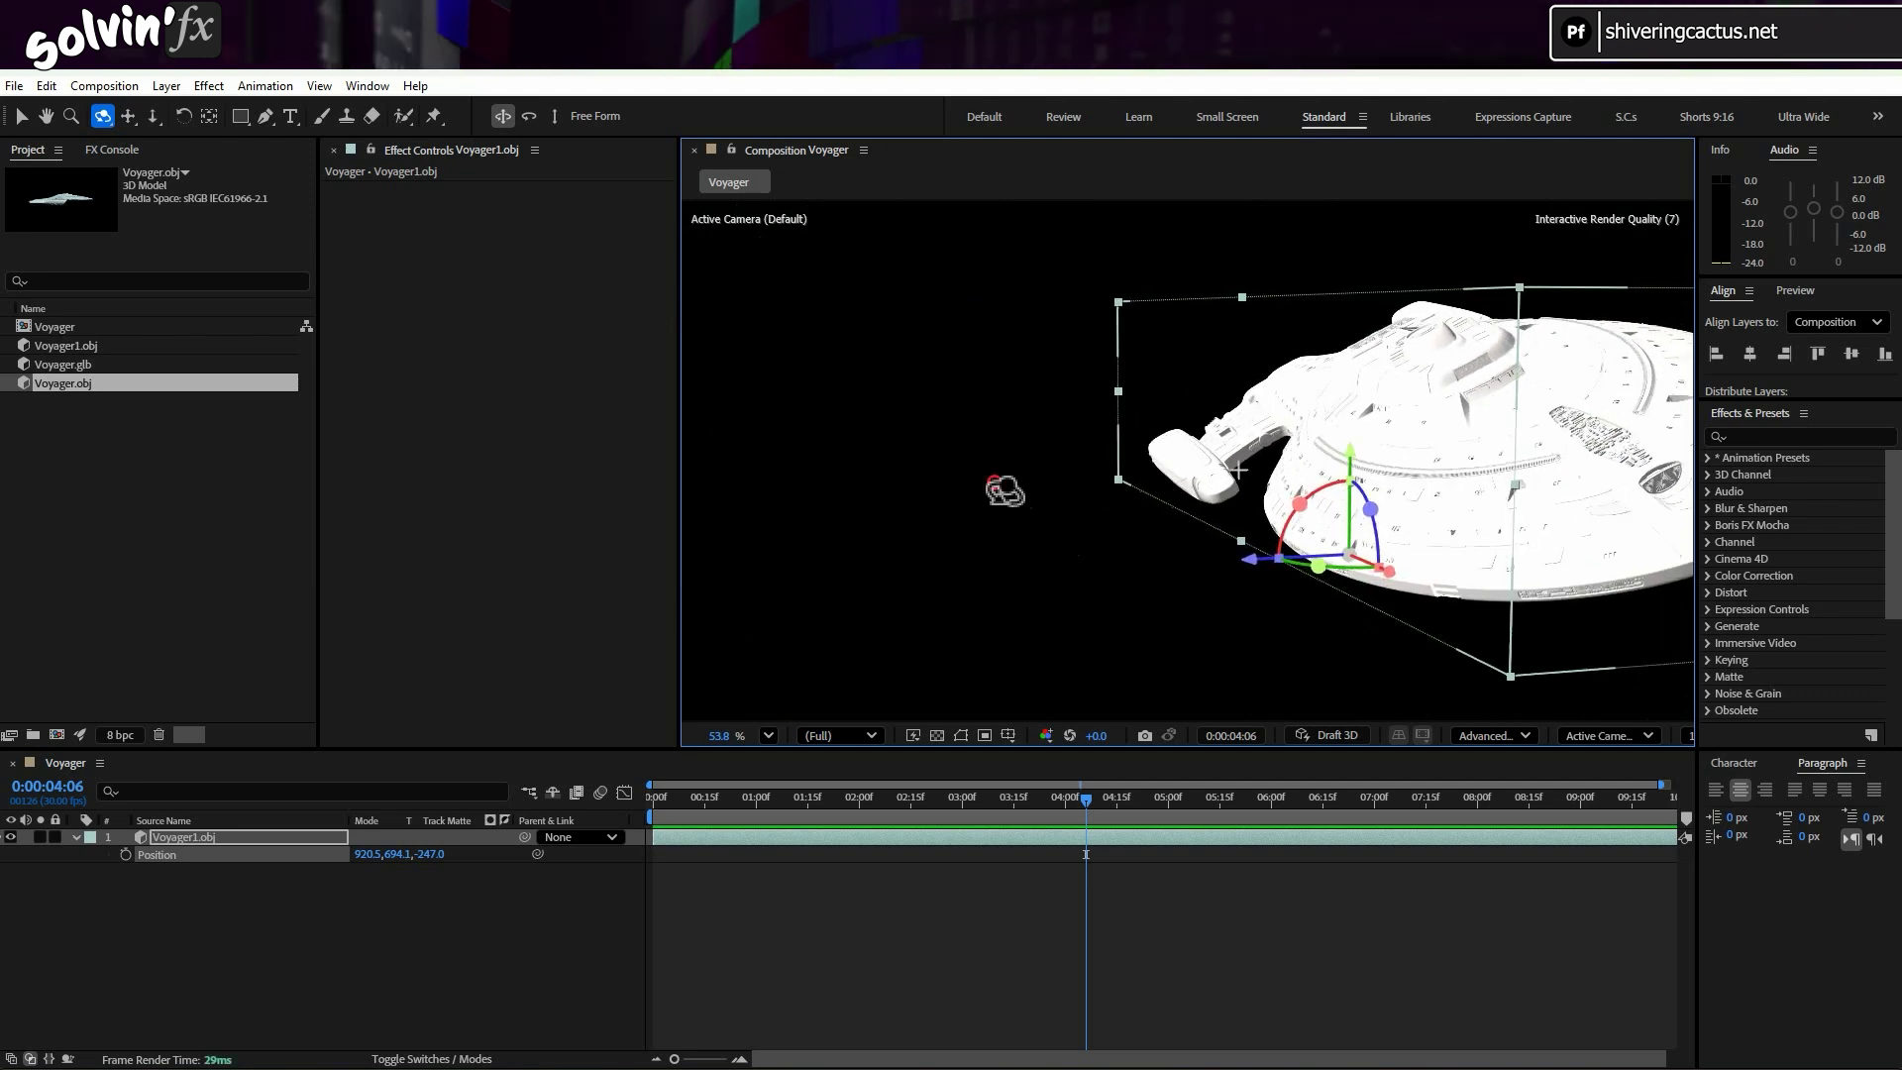
pyautogui.click(76, 837)
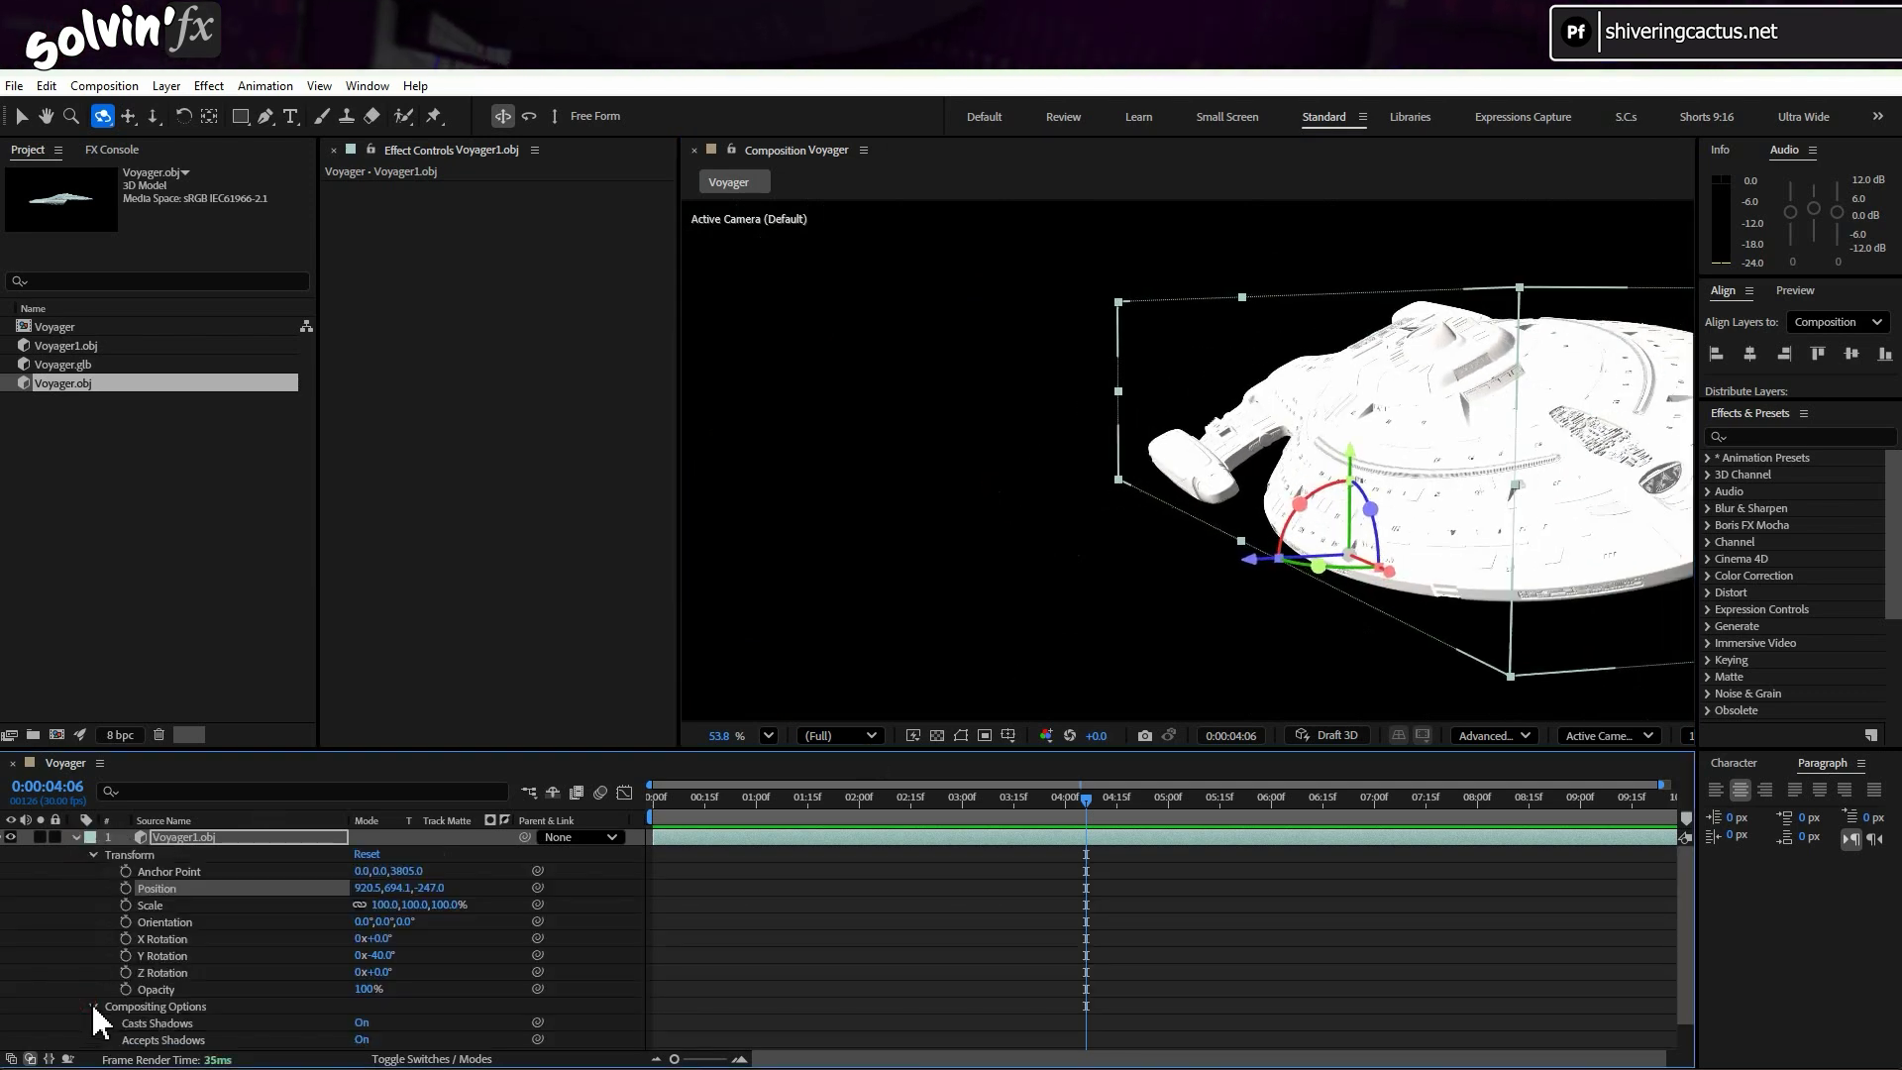
pyautogui.scroll(-2, 305, 983)
pyautogui.click(359, 1024)
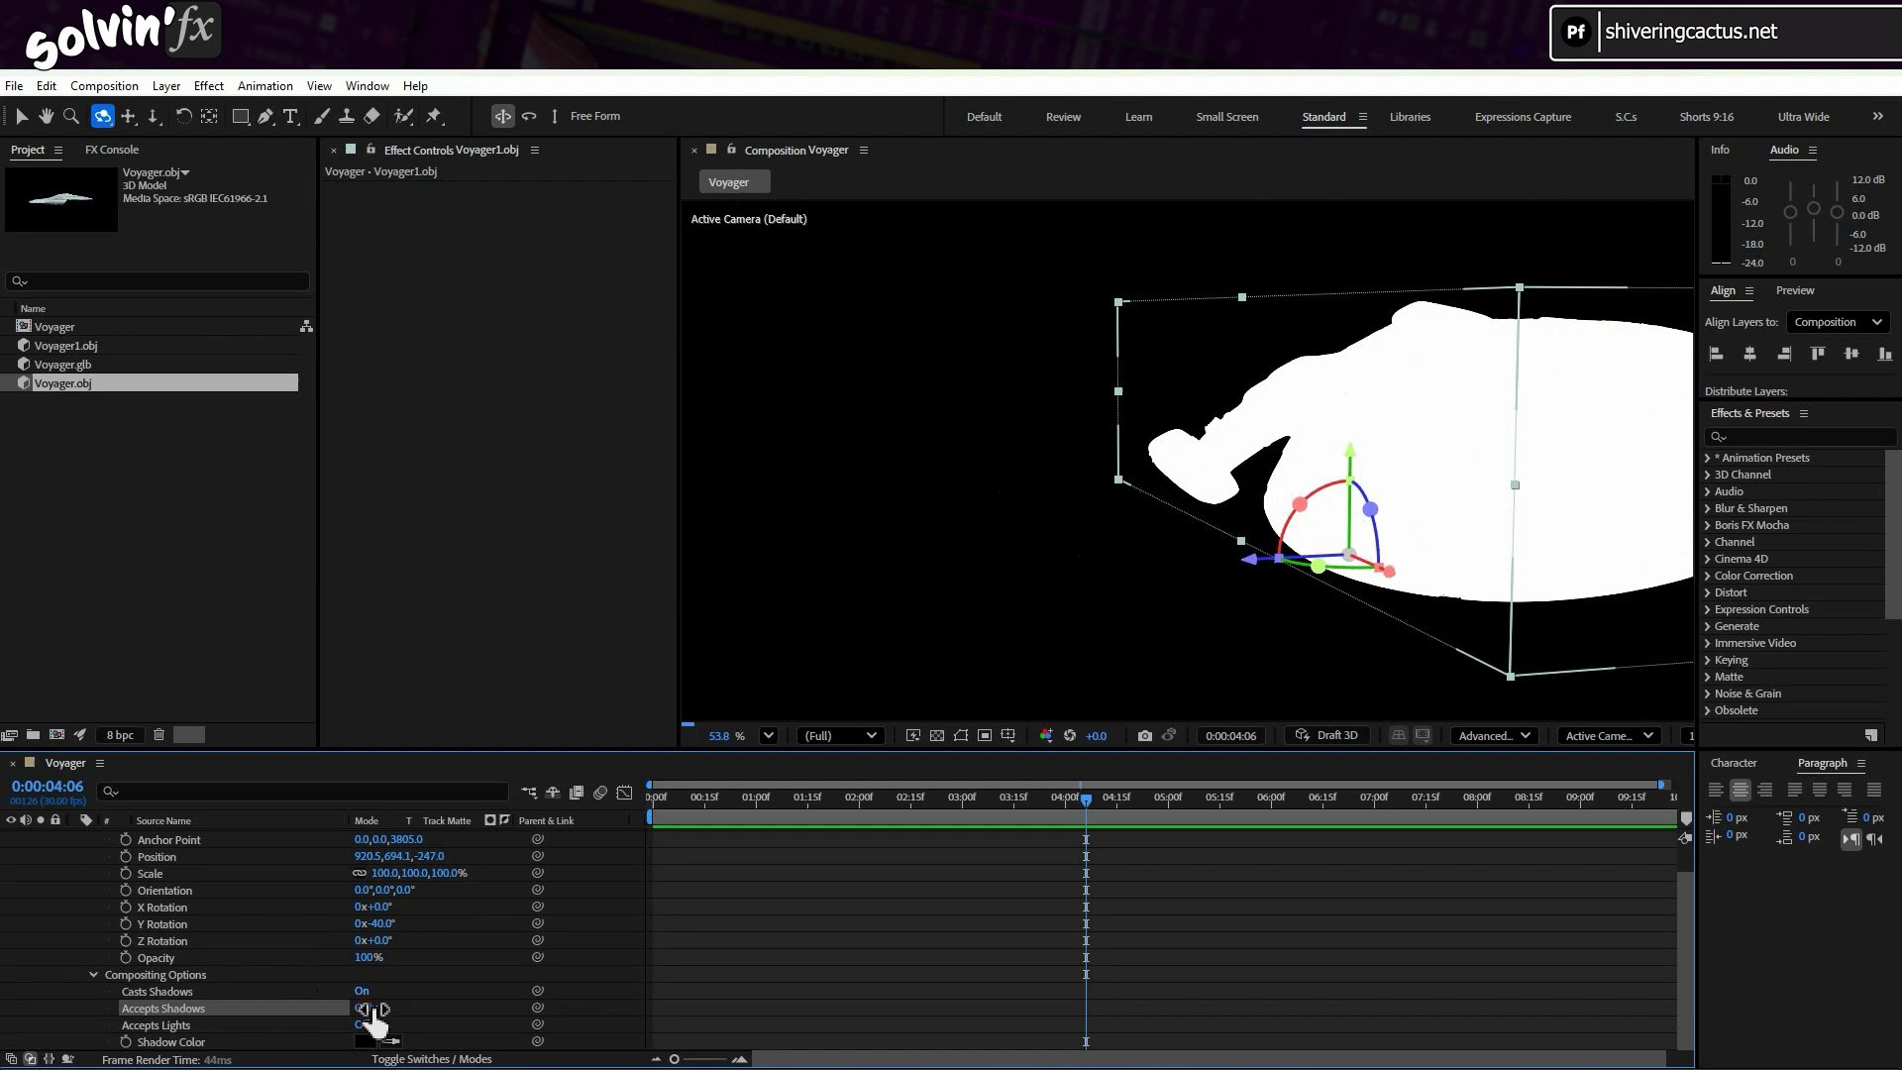
pyautogui.click(362, 990)
pyautogui.click(364, 1008)
pyautogui.click(368, 992)
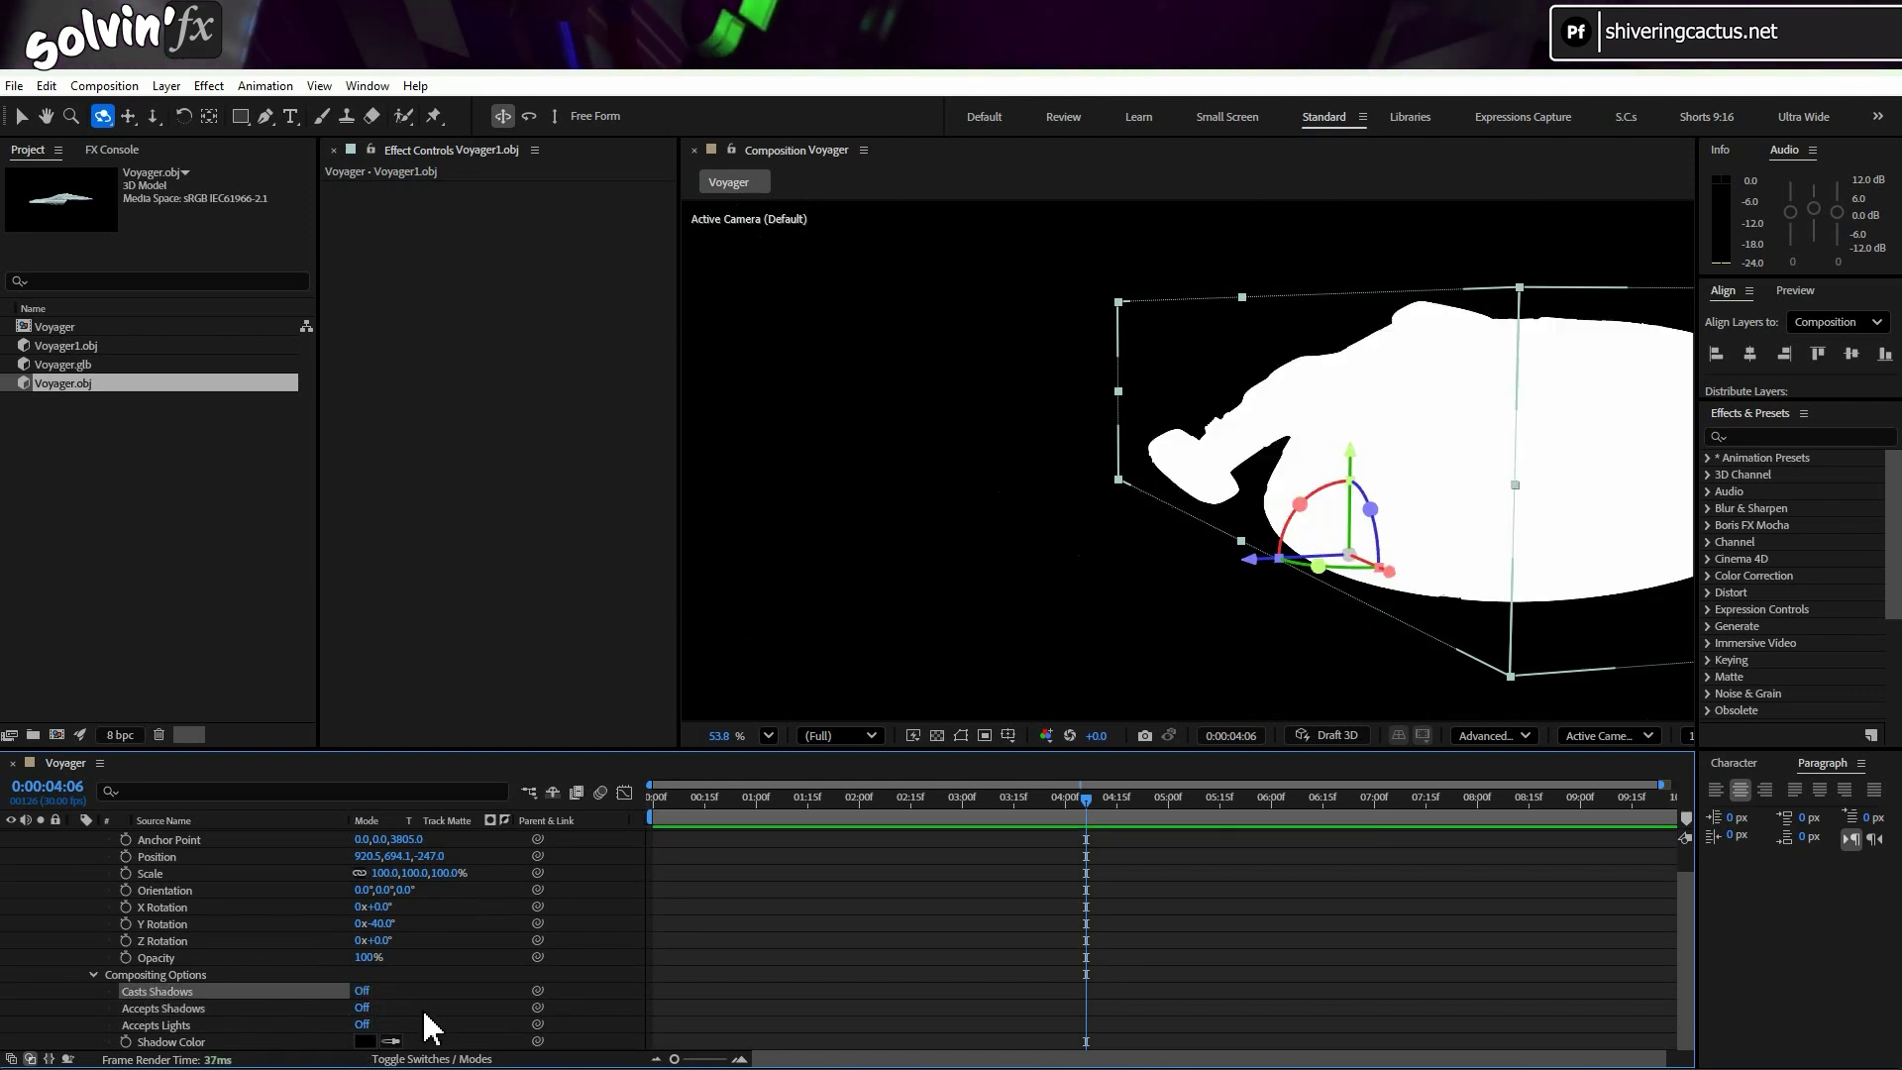
pyautogui.click(366, 1026)
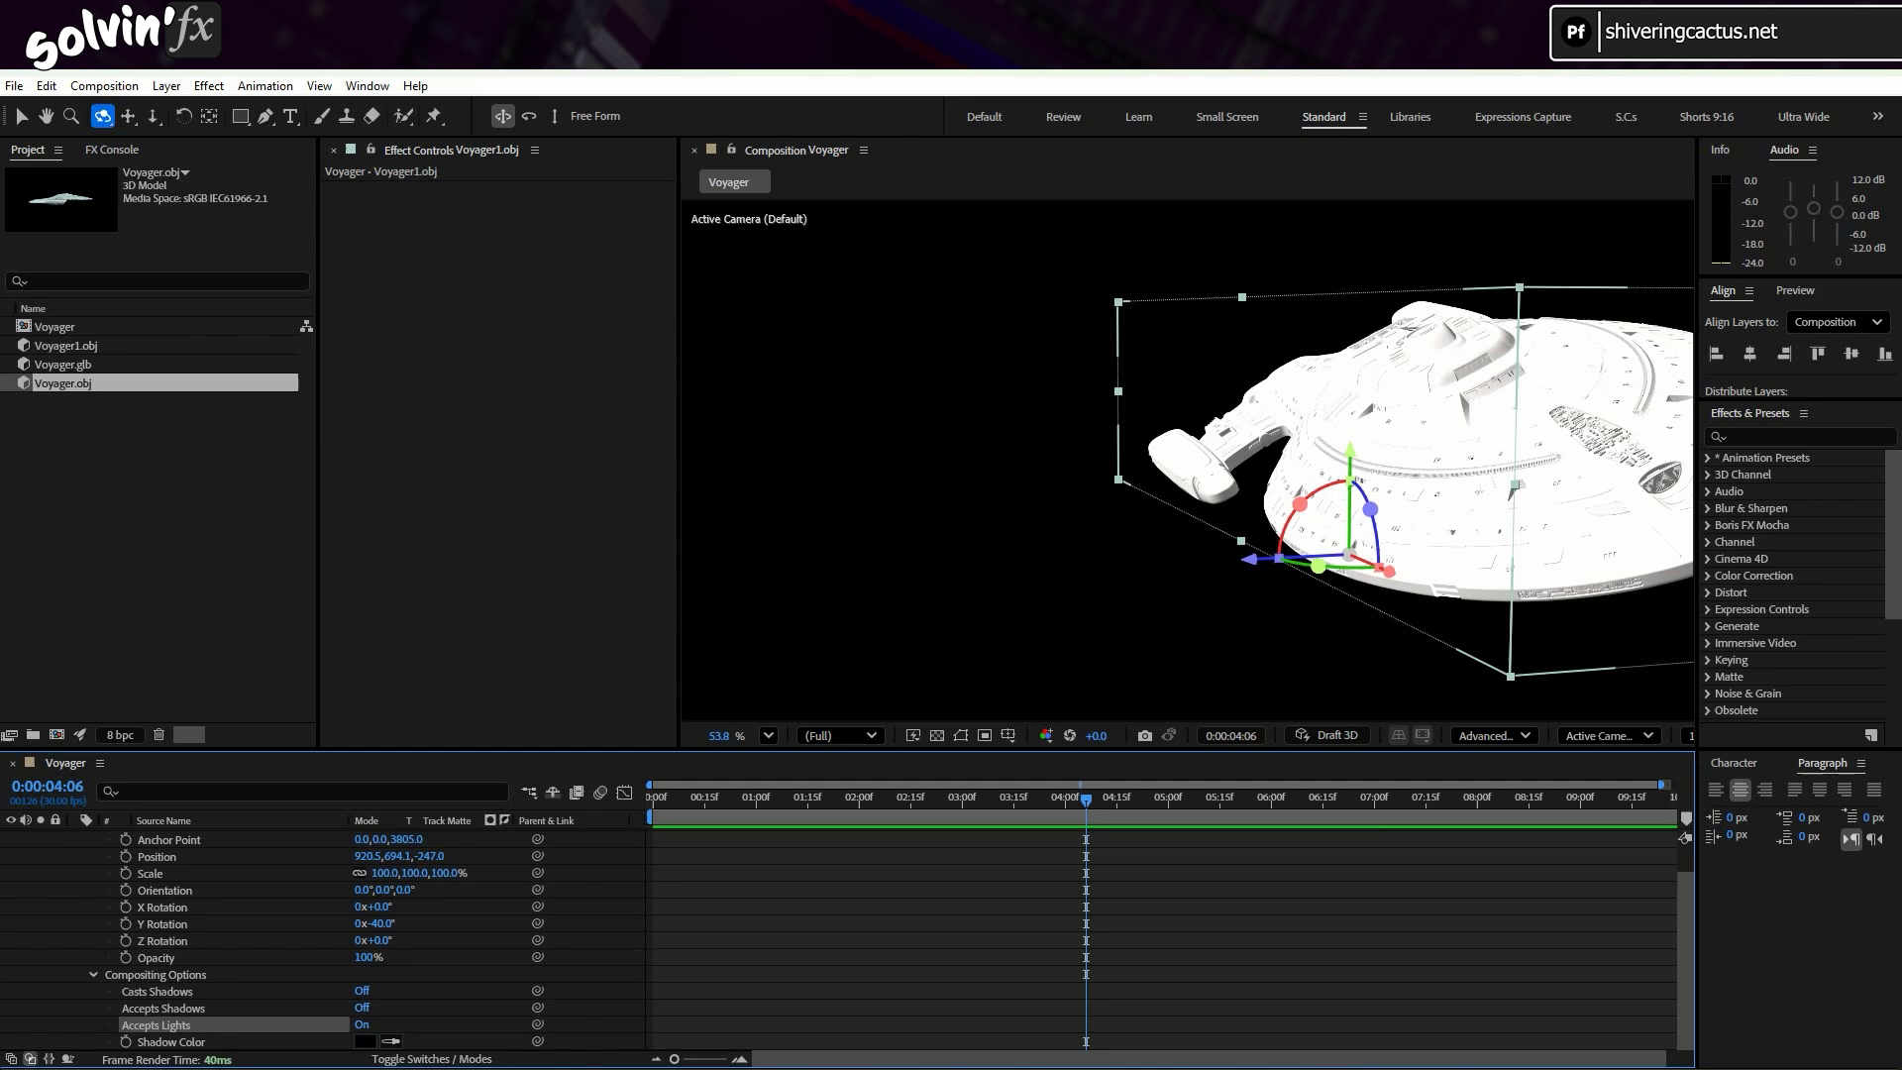
# Push the Voyager farther back along Z and orbit the camera around it.
pyautogui.press('v')
pyautogui.moveTo(1253, 560); pyautogui.dragTo(931, 572)
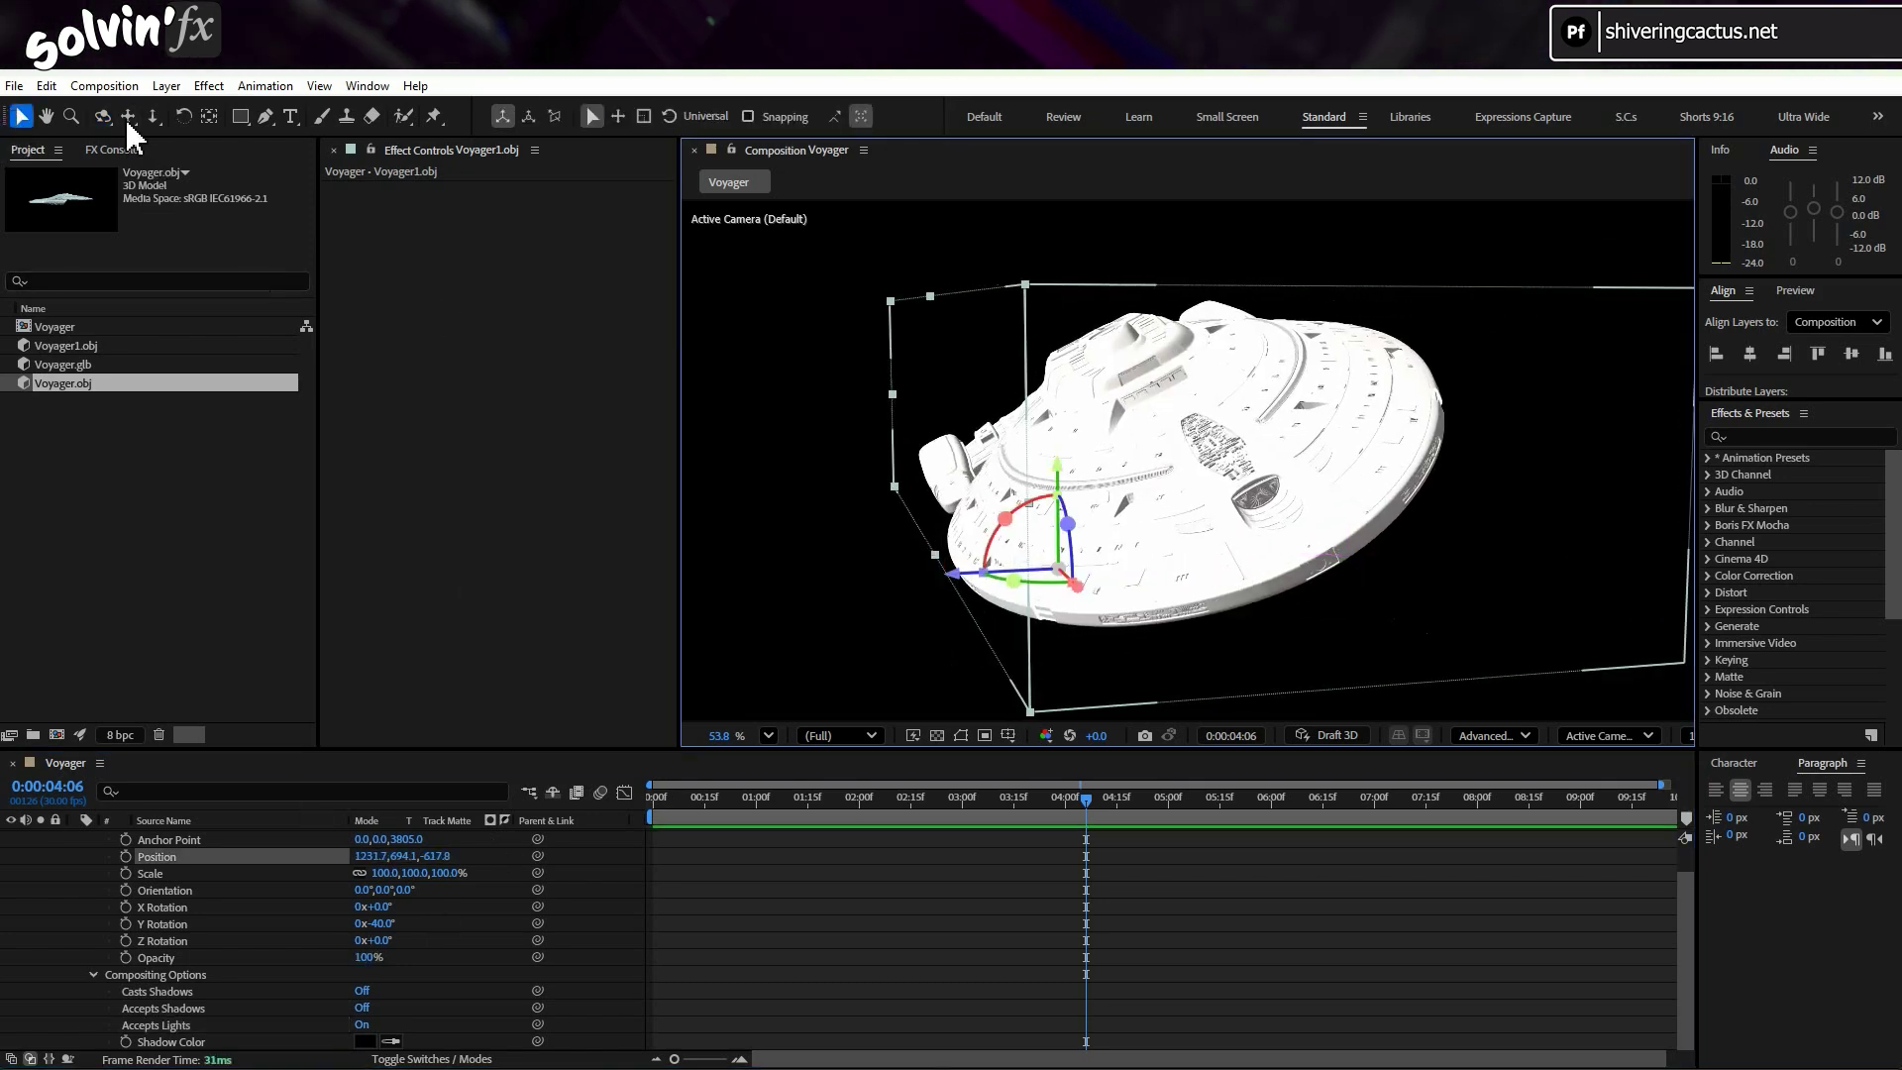
pyautogui.press('c')
pyautogui.moveTo(1090, 594); pyautogui.dragTo(1214, 710)
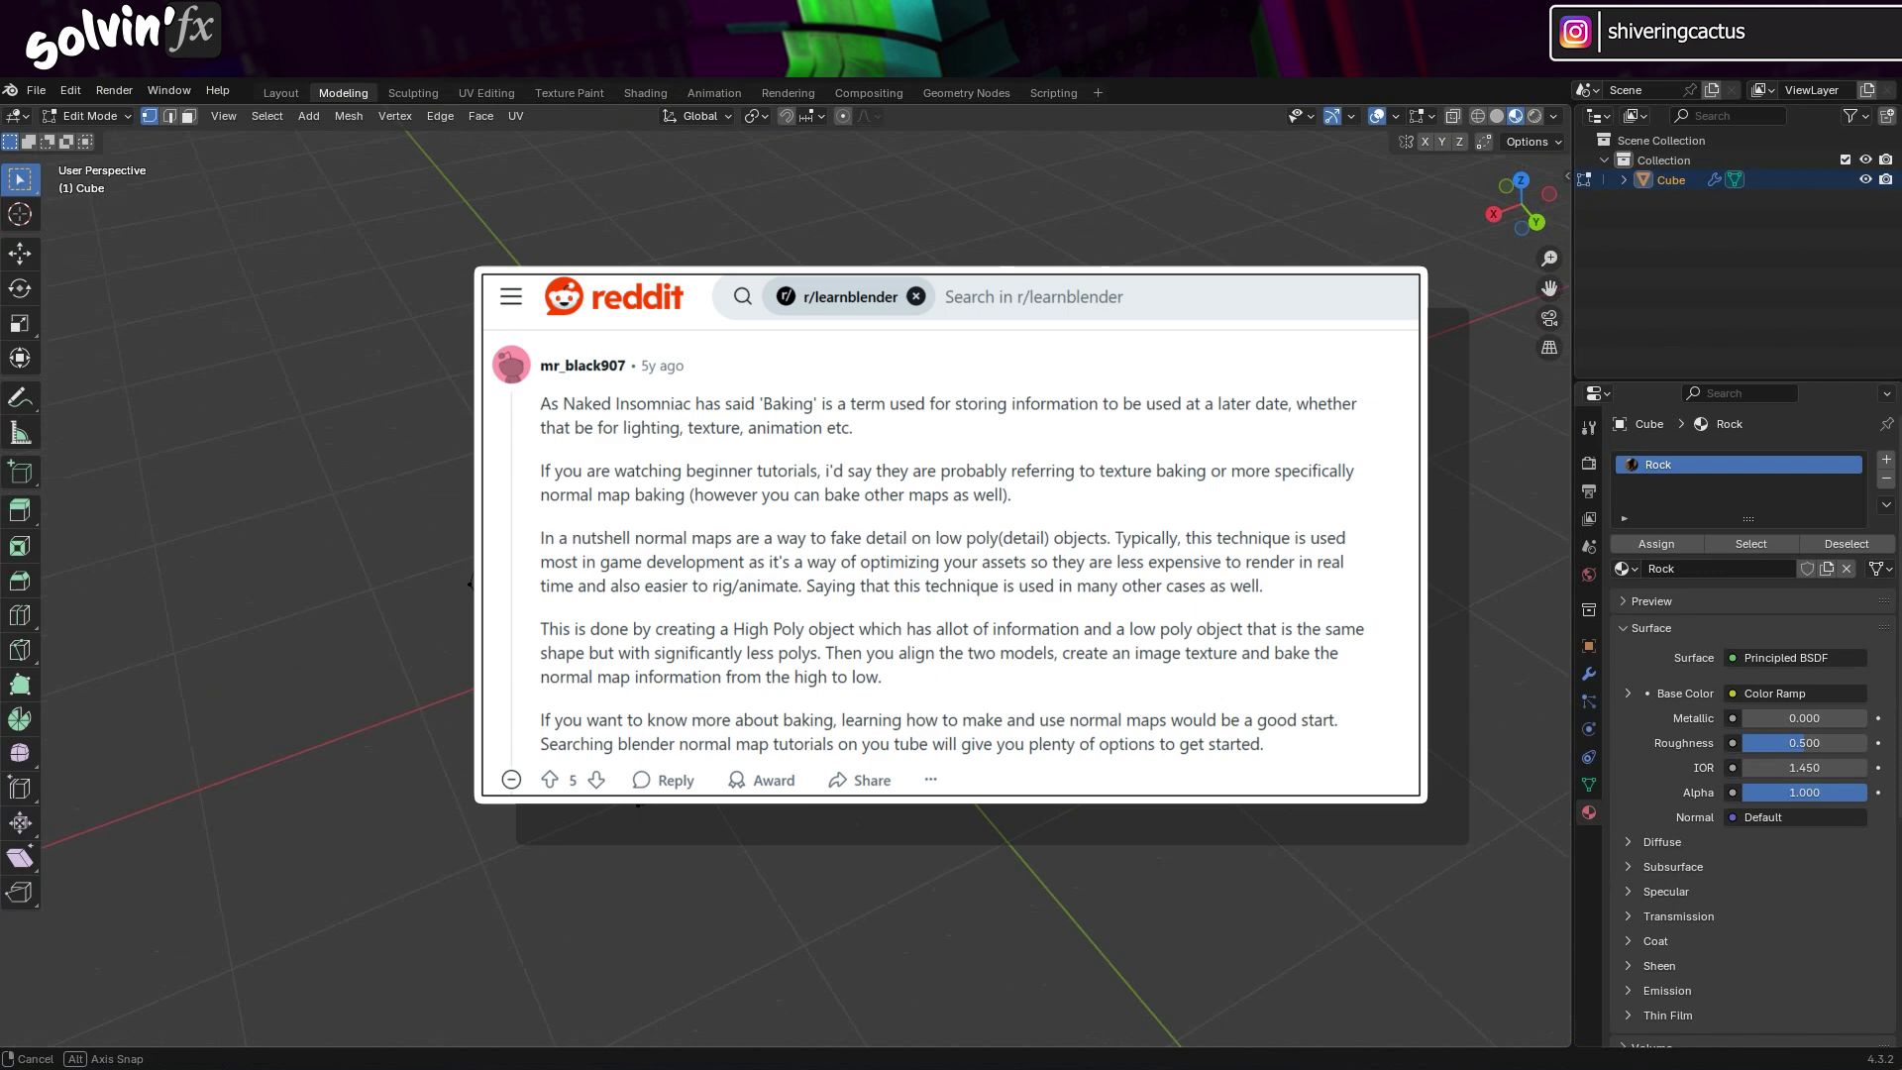
# Expand Cube in the Outliner to show Modifiers > Subdivision, then switch to Object Mode.
pyautogui.moveTo(718, 501)
pyautogui.mouseDown(button='middle')
pyautogui.moveTo(687, 551)
pyautogui.moveTo(703, 492)
pyautogui.mouseUp(button='middle')
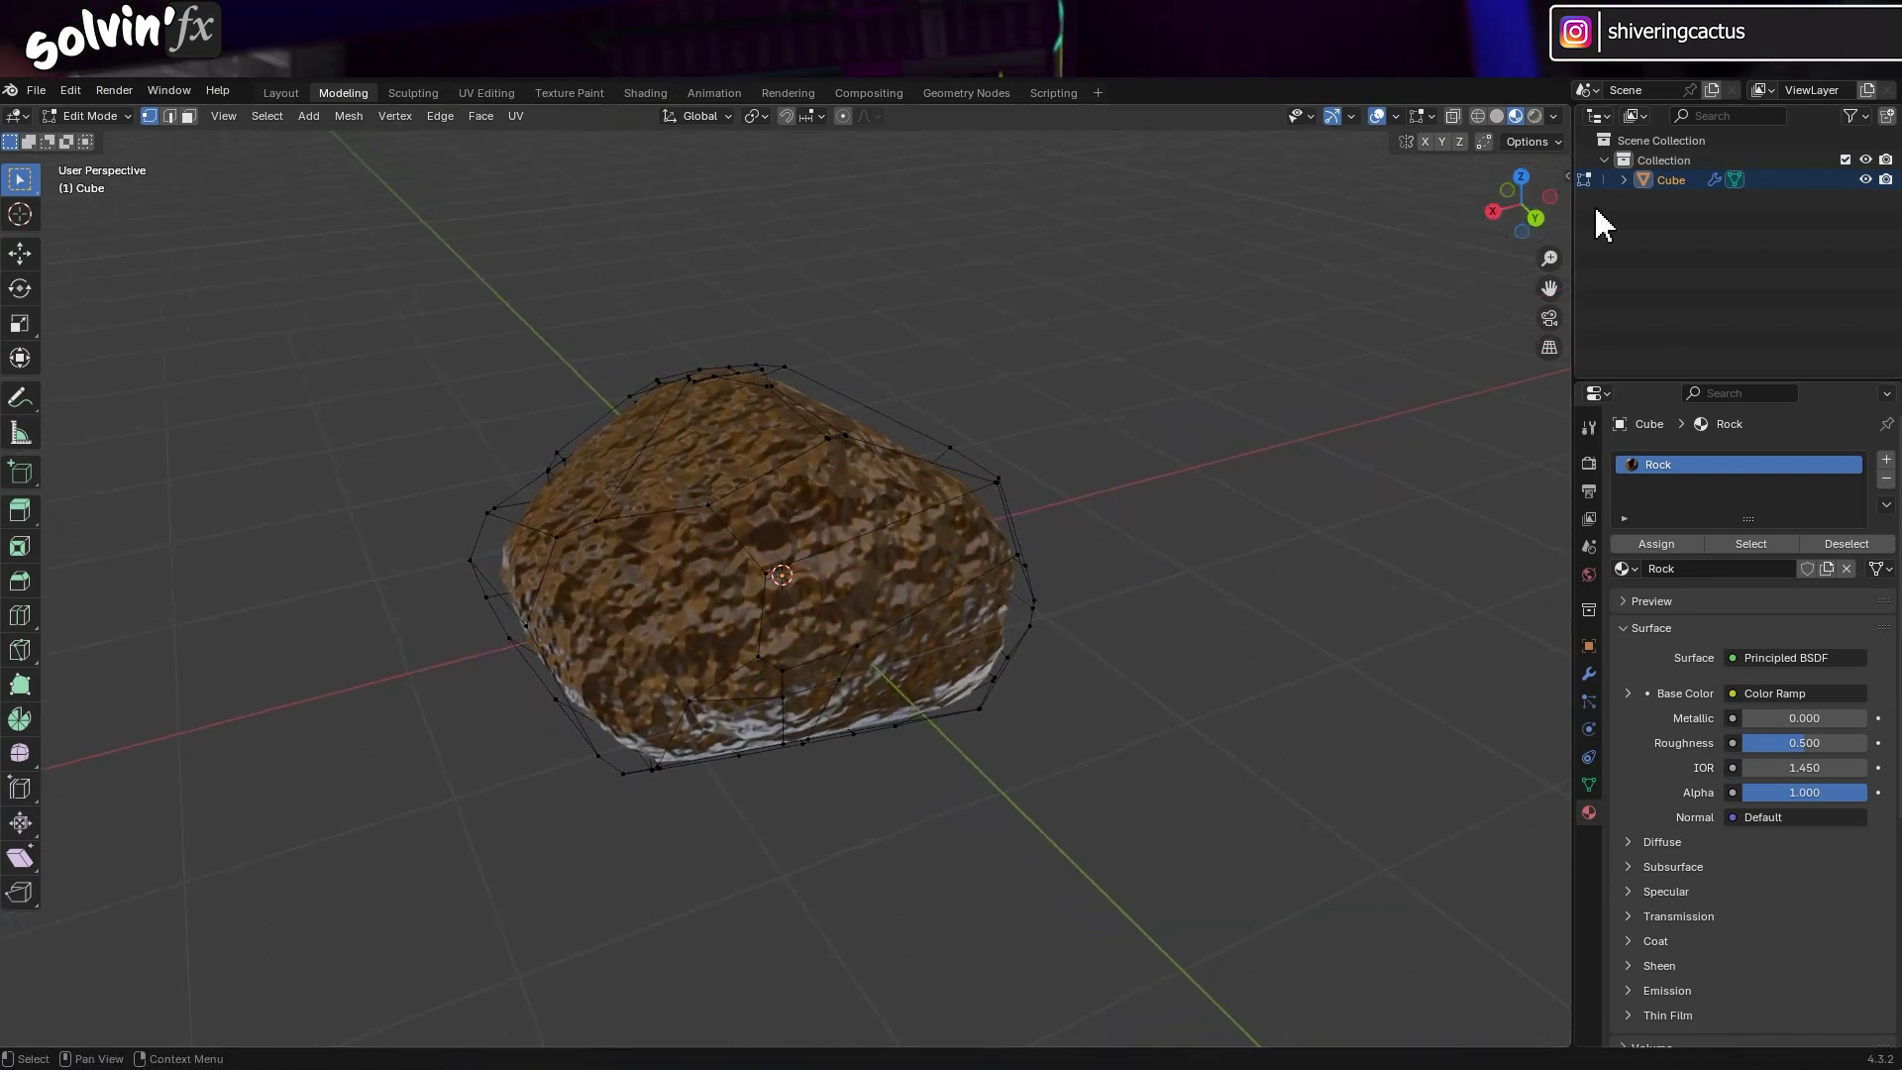
pyautogui.click(1623, 180)
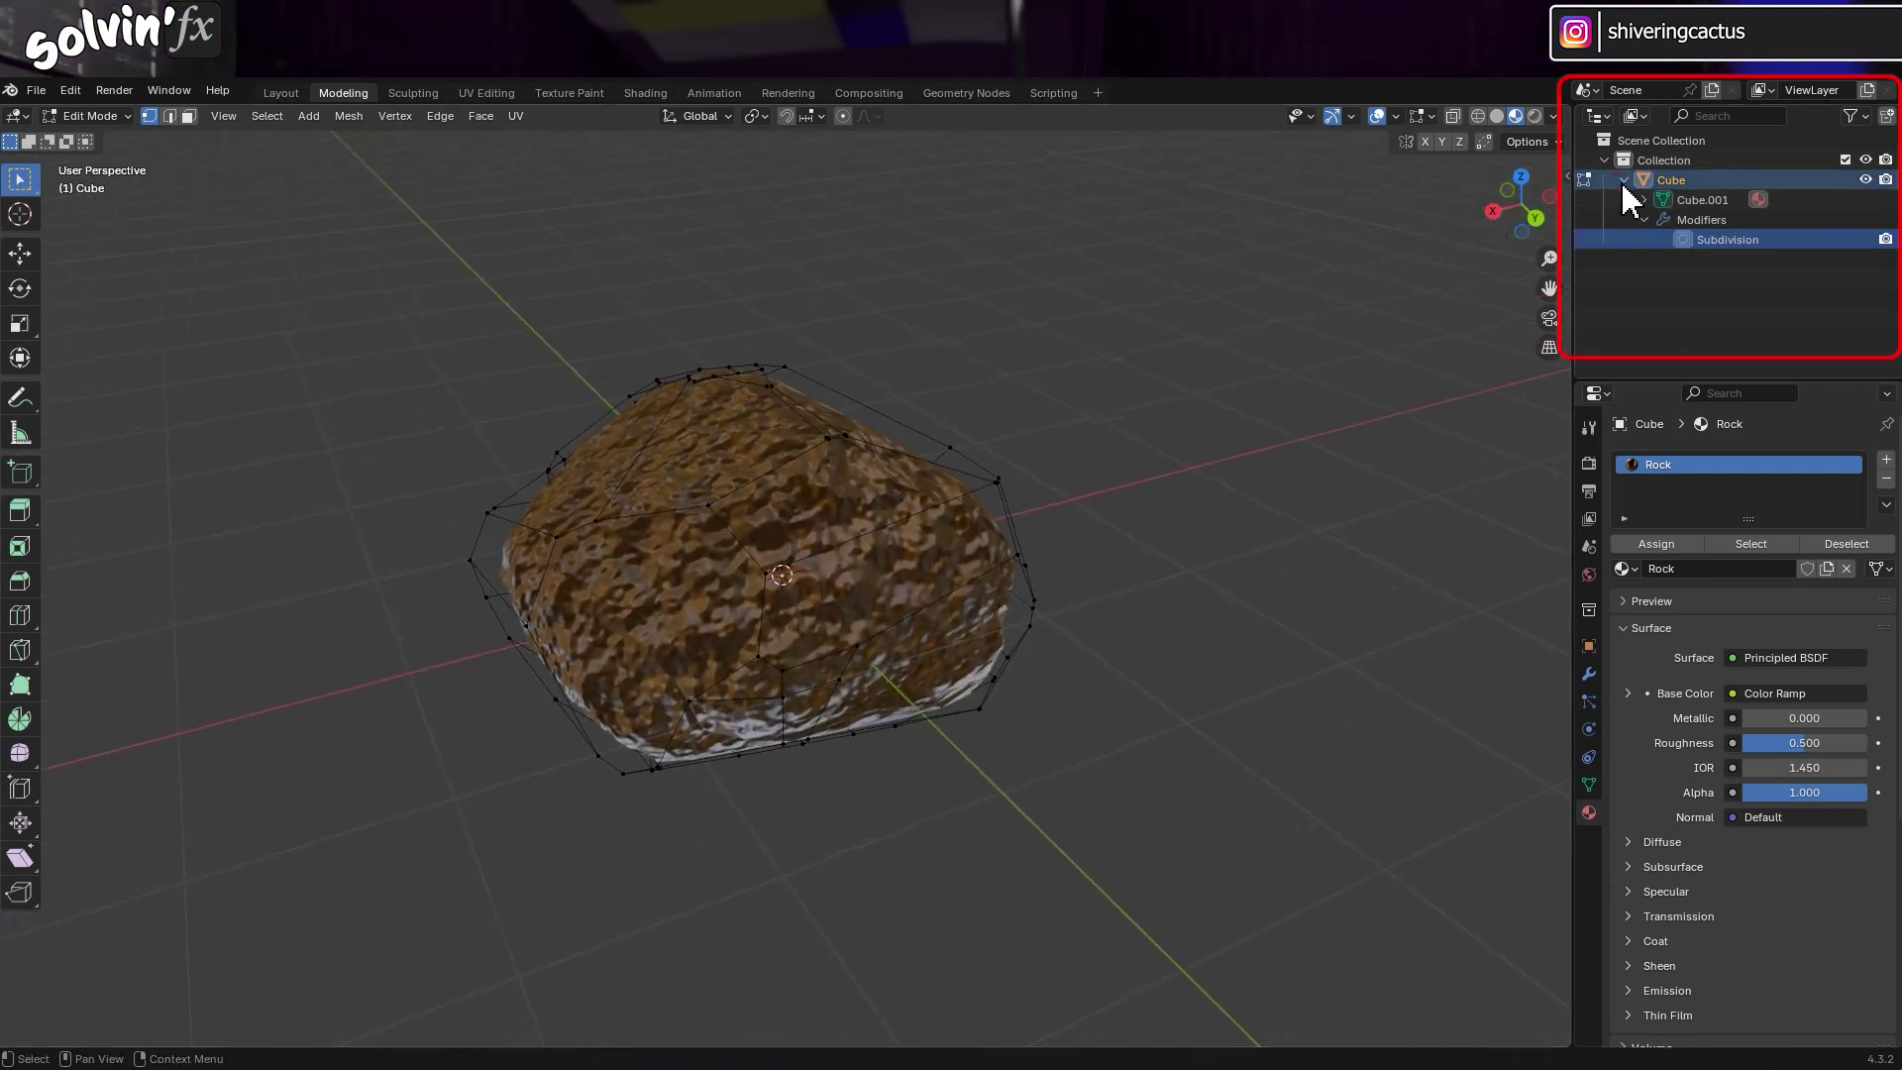
pyautogui.click(1735, 218)
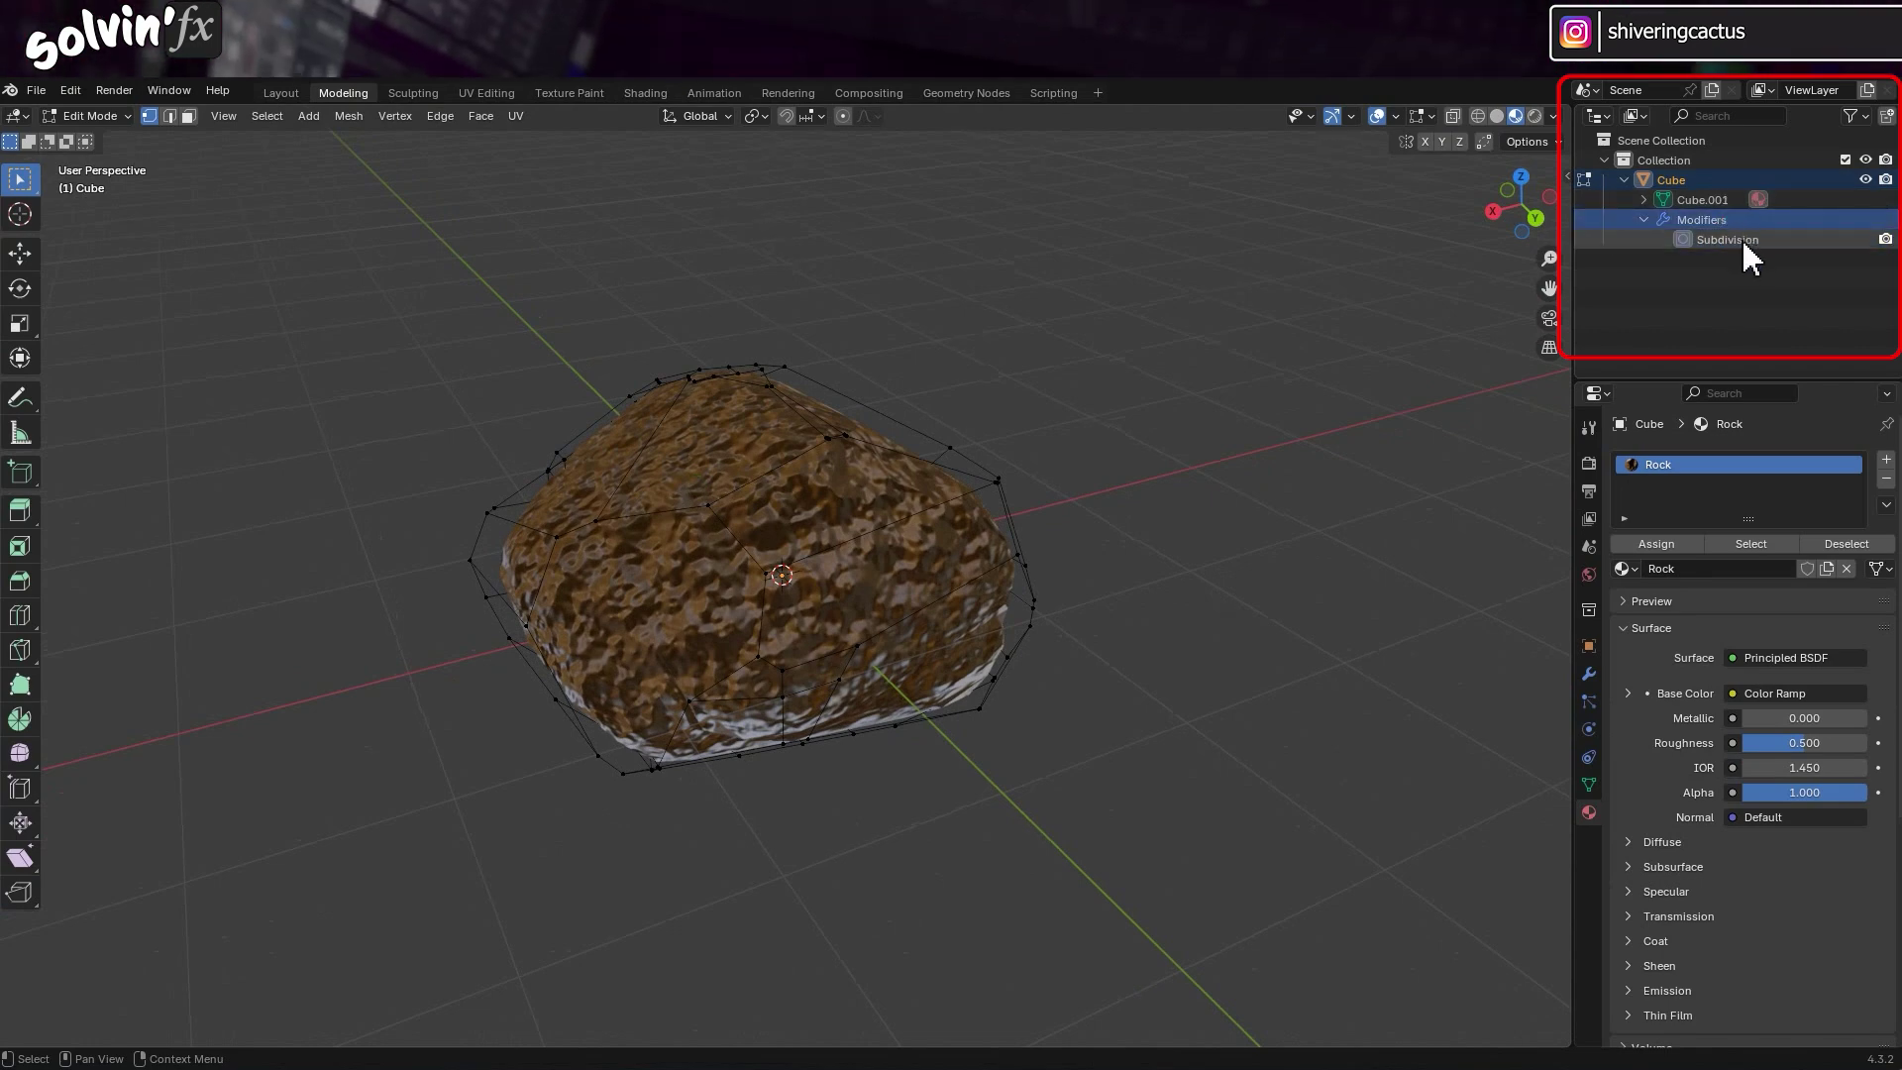
pyautogui.click(1732, 260)
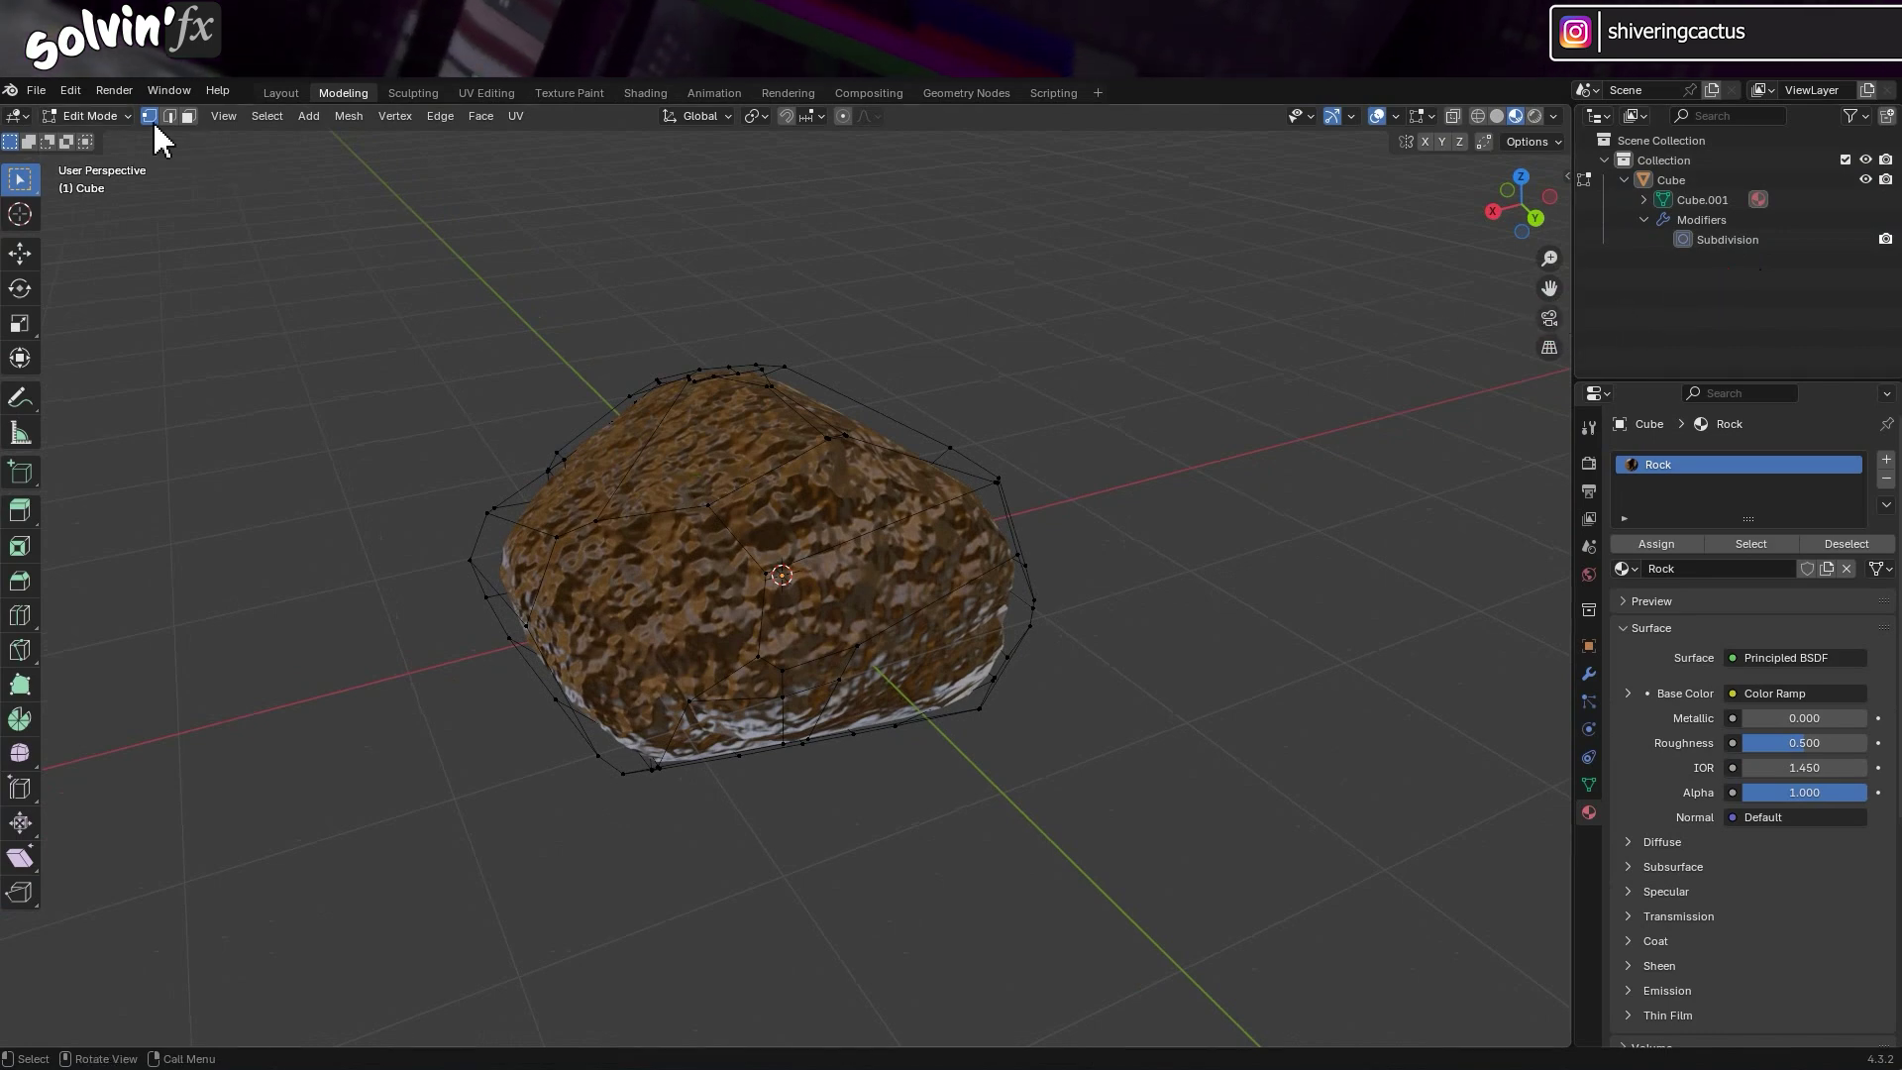
pyautogui.click(126, 118)
pyautogui.click(117, 140)
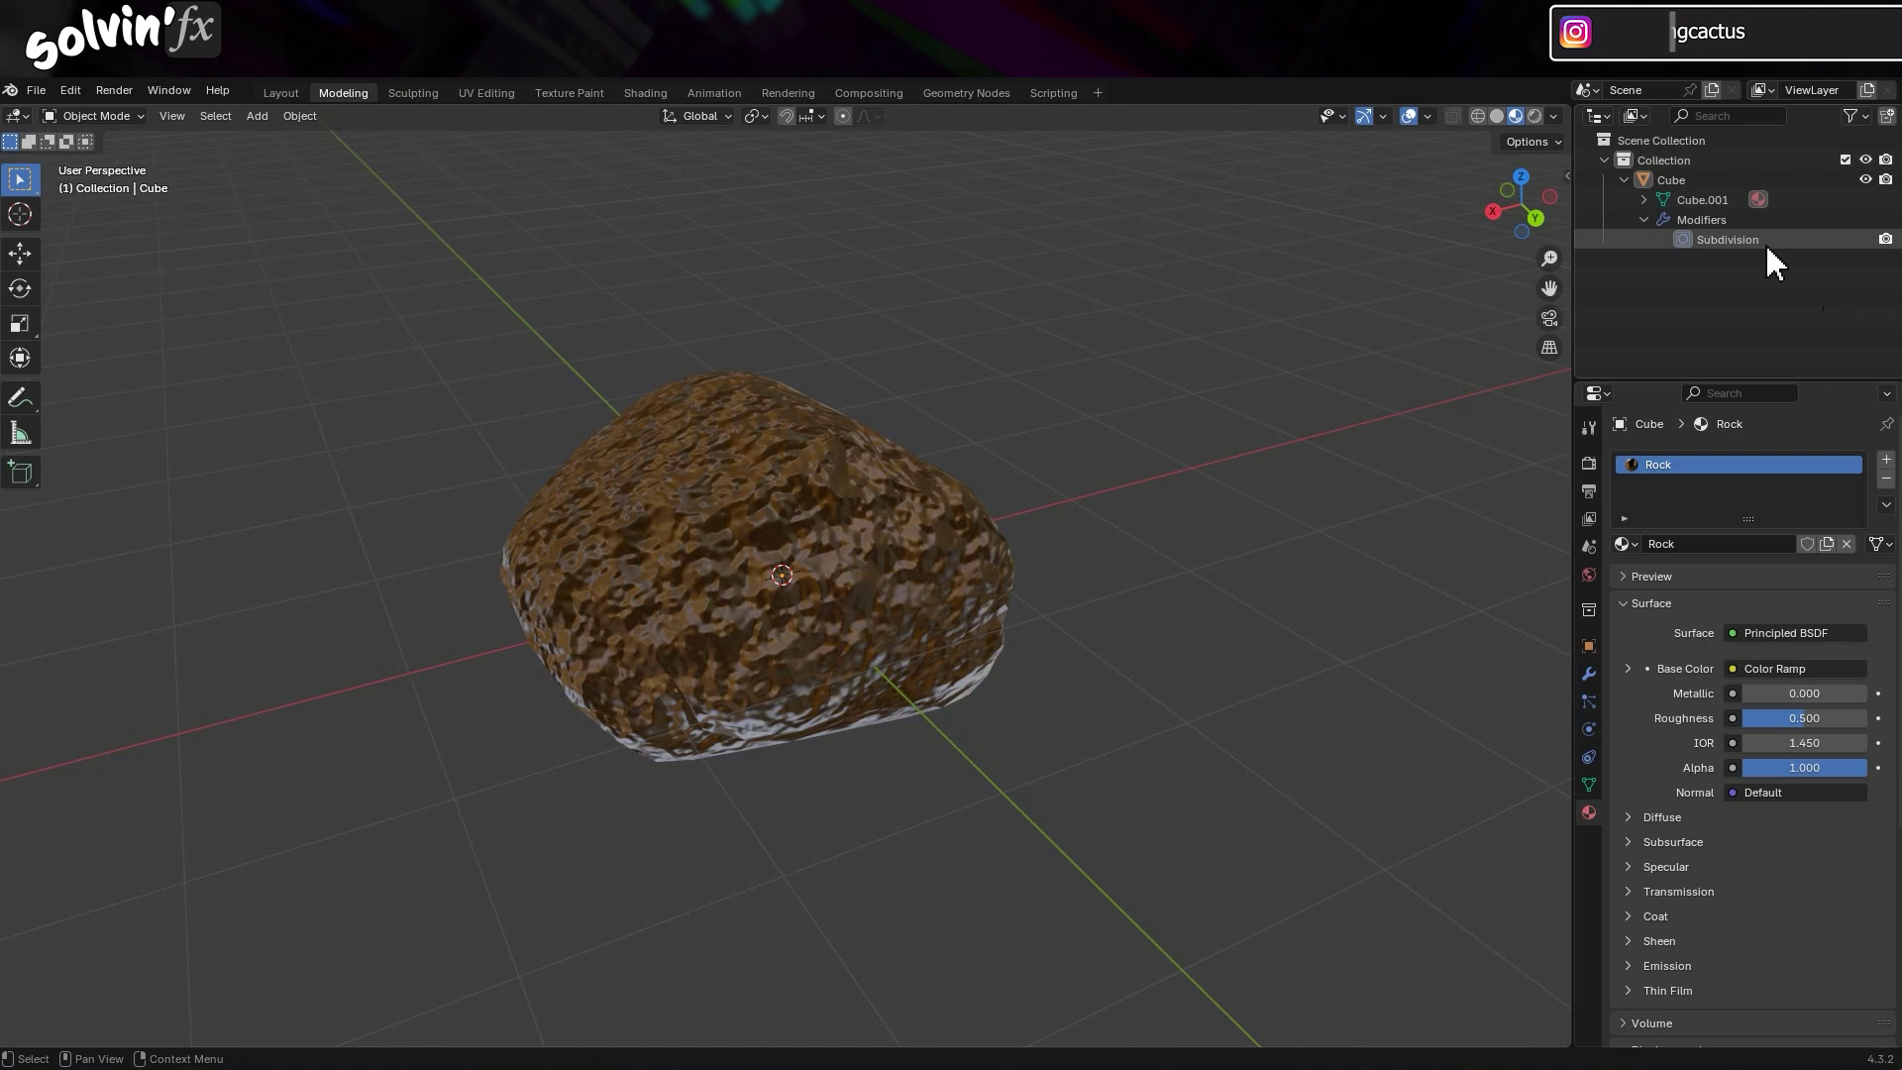
# Tick Mesh > Apply Modifiers in the glTF 2.0 export options, then cancel the export.
pyautogui.click(36, 90)
pyautogui.moveTo(91, 388)
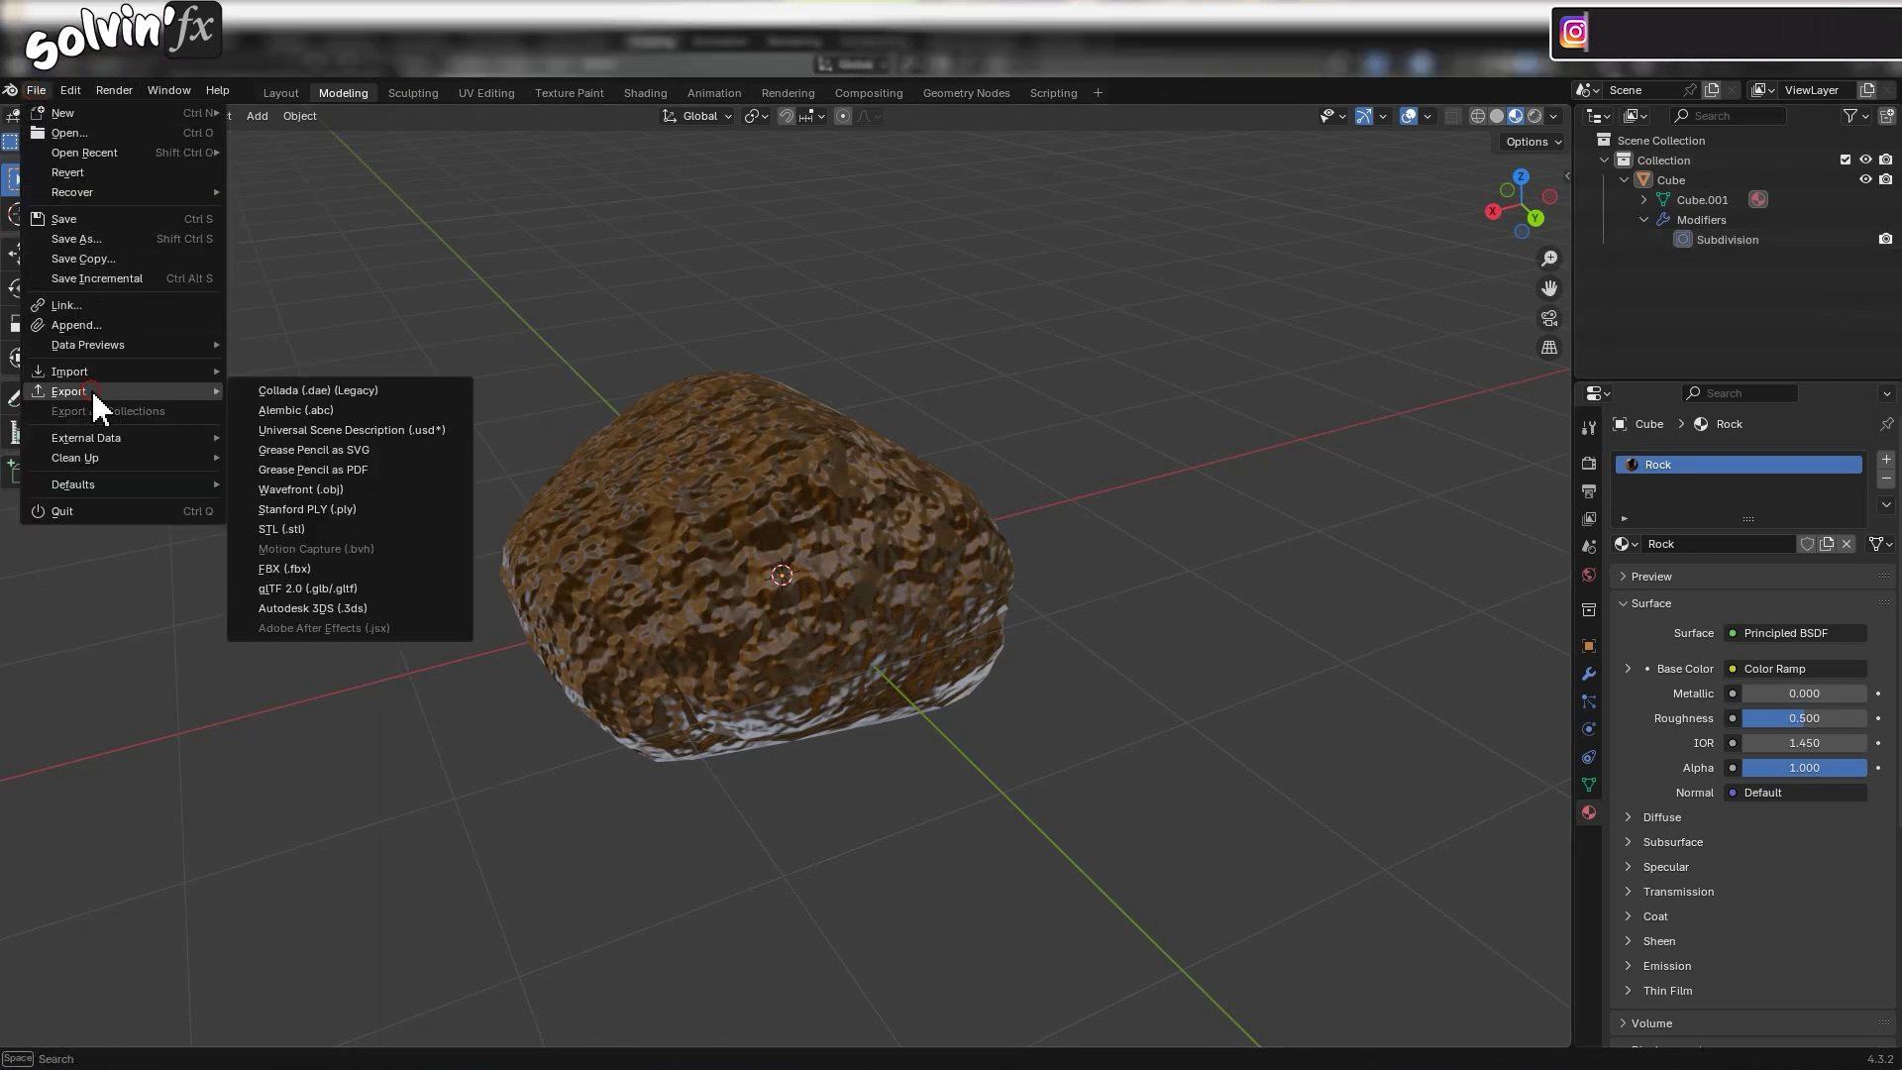
pyautogui.click(399, 588)
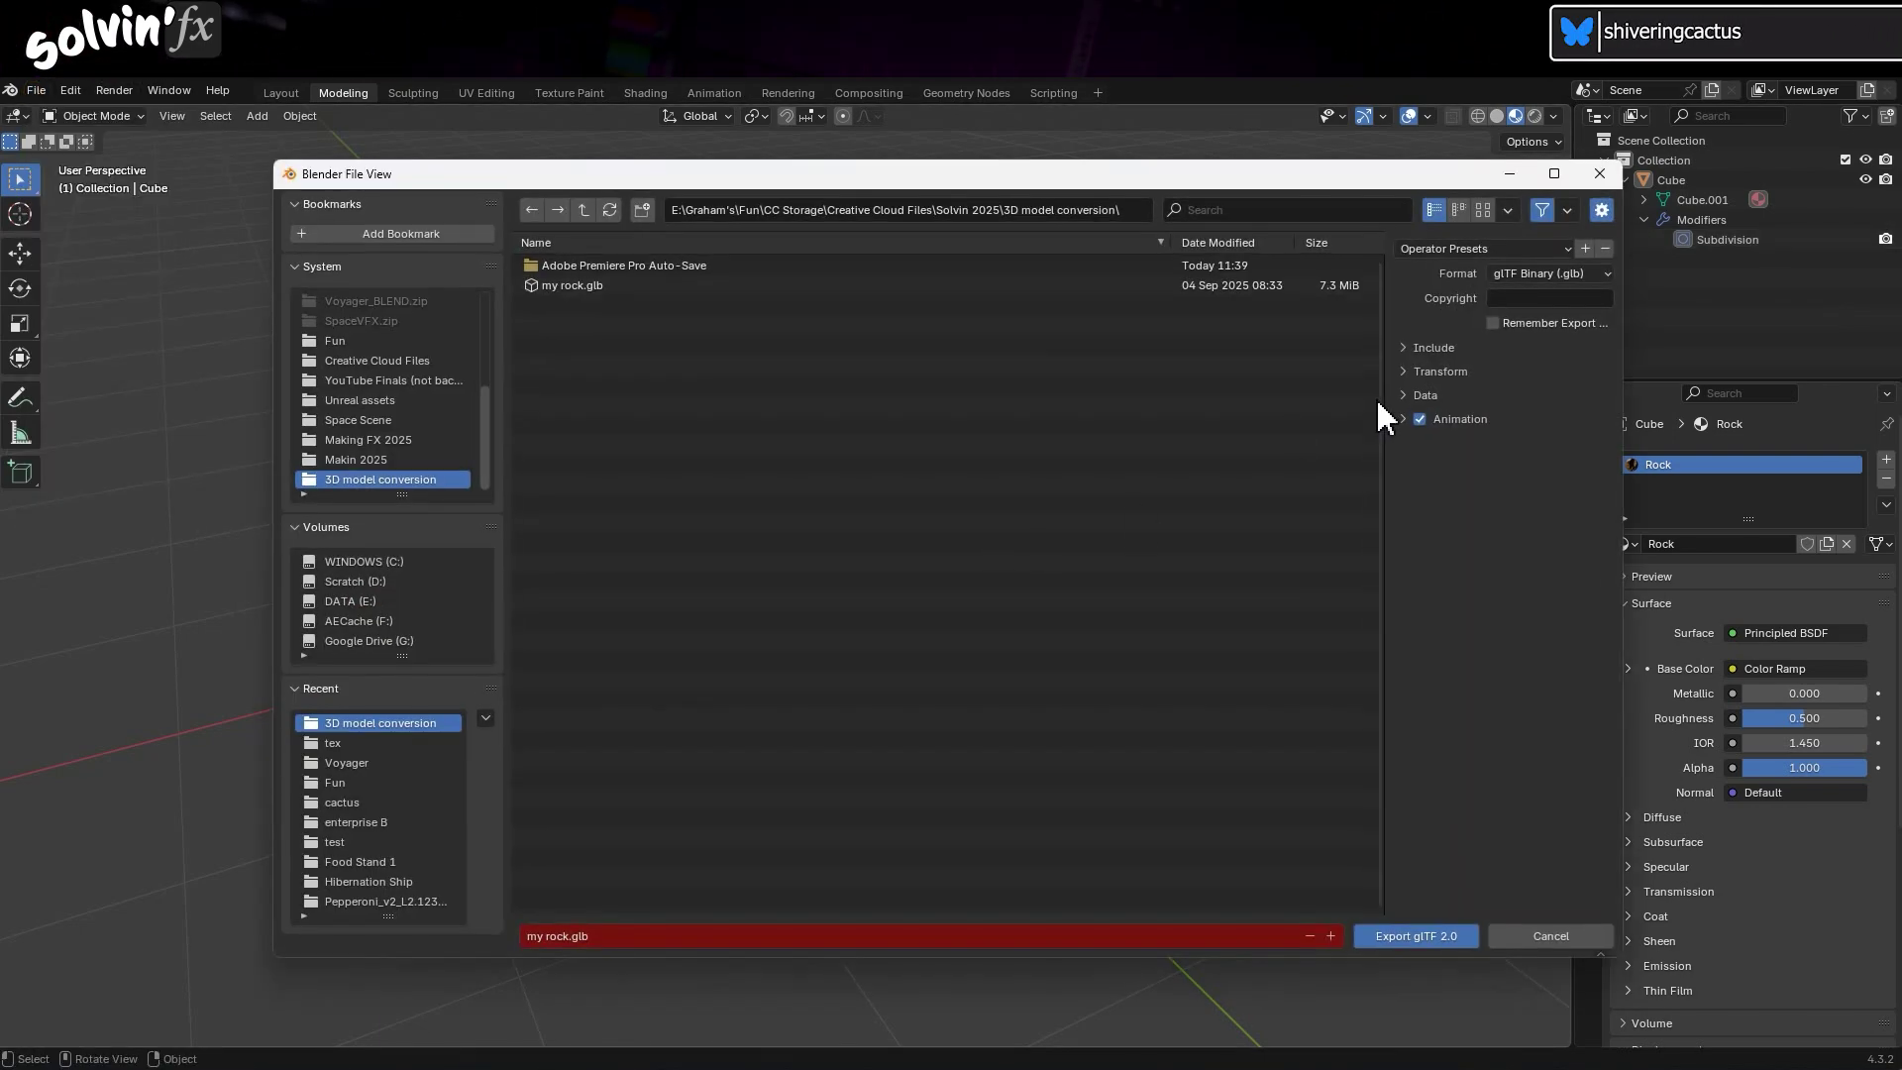
pyautogui.click(1405, 445)
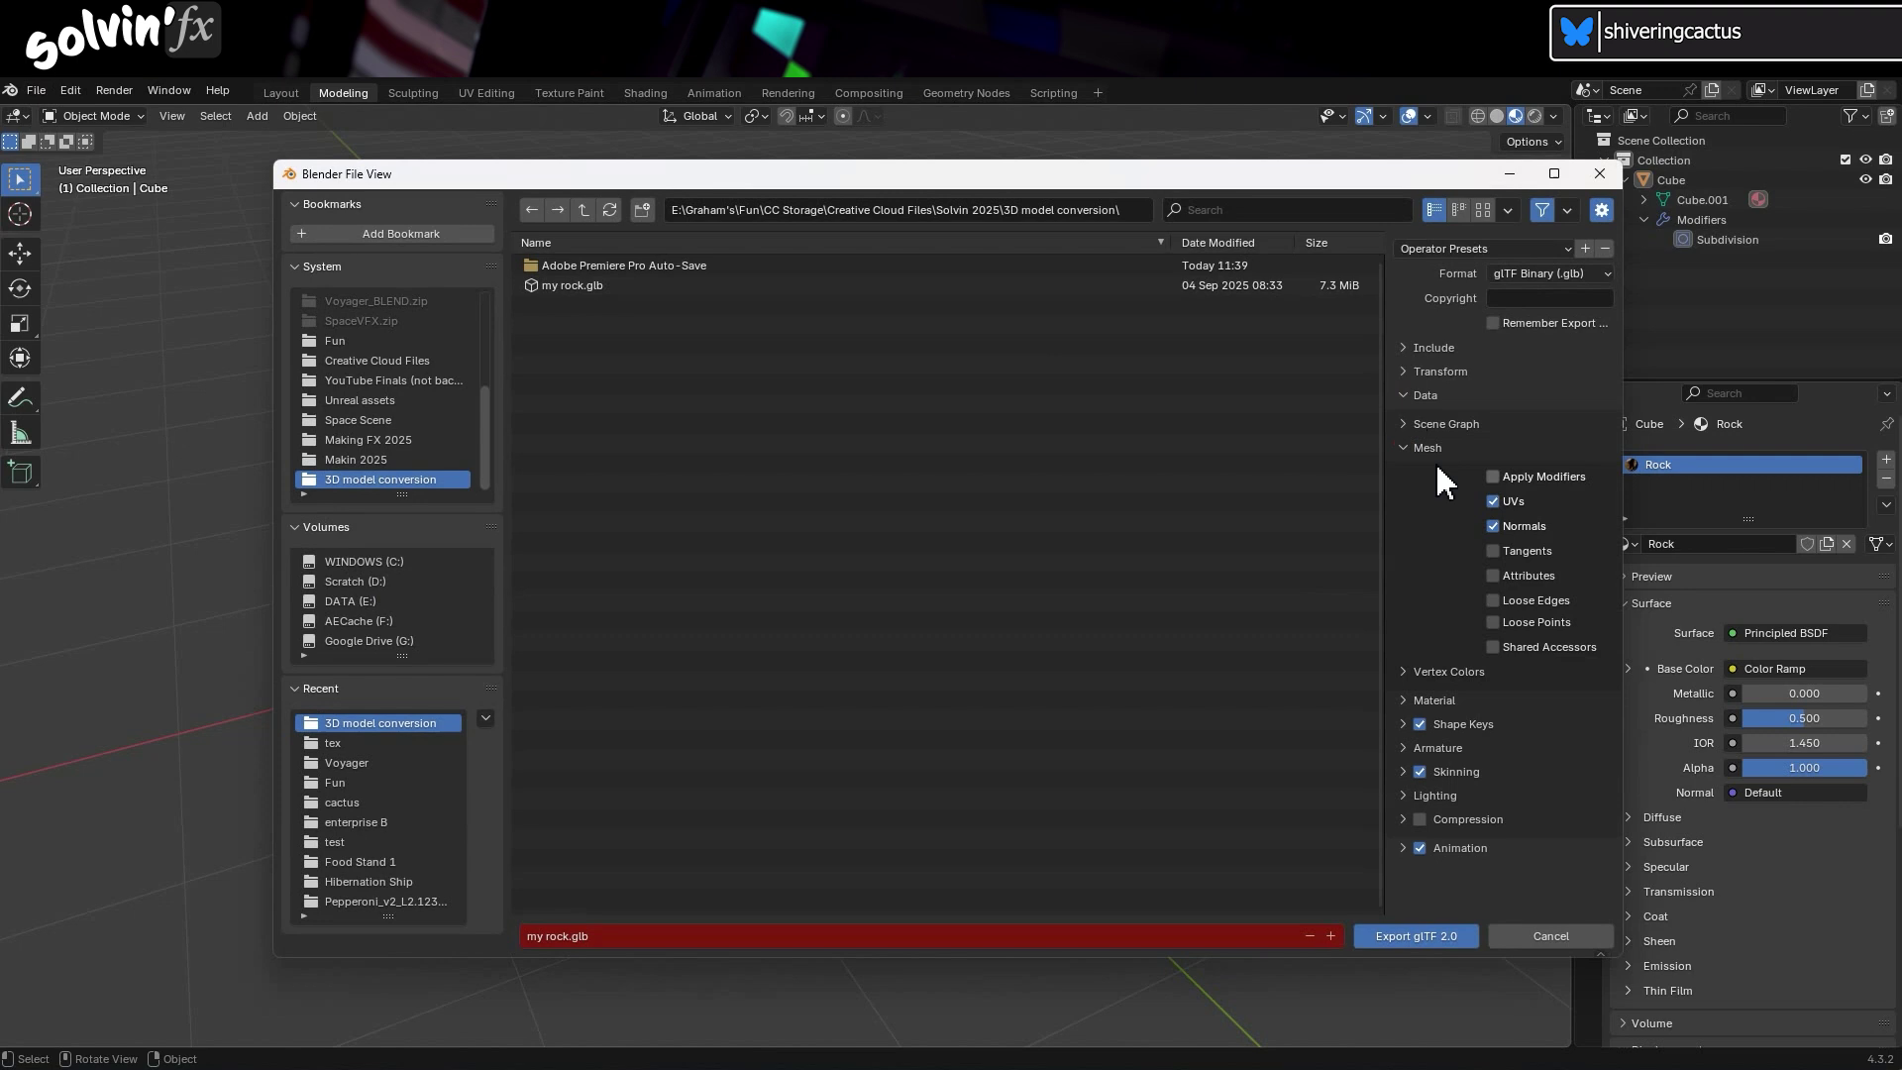
pyautogui.click(1533, 476)
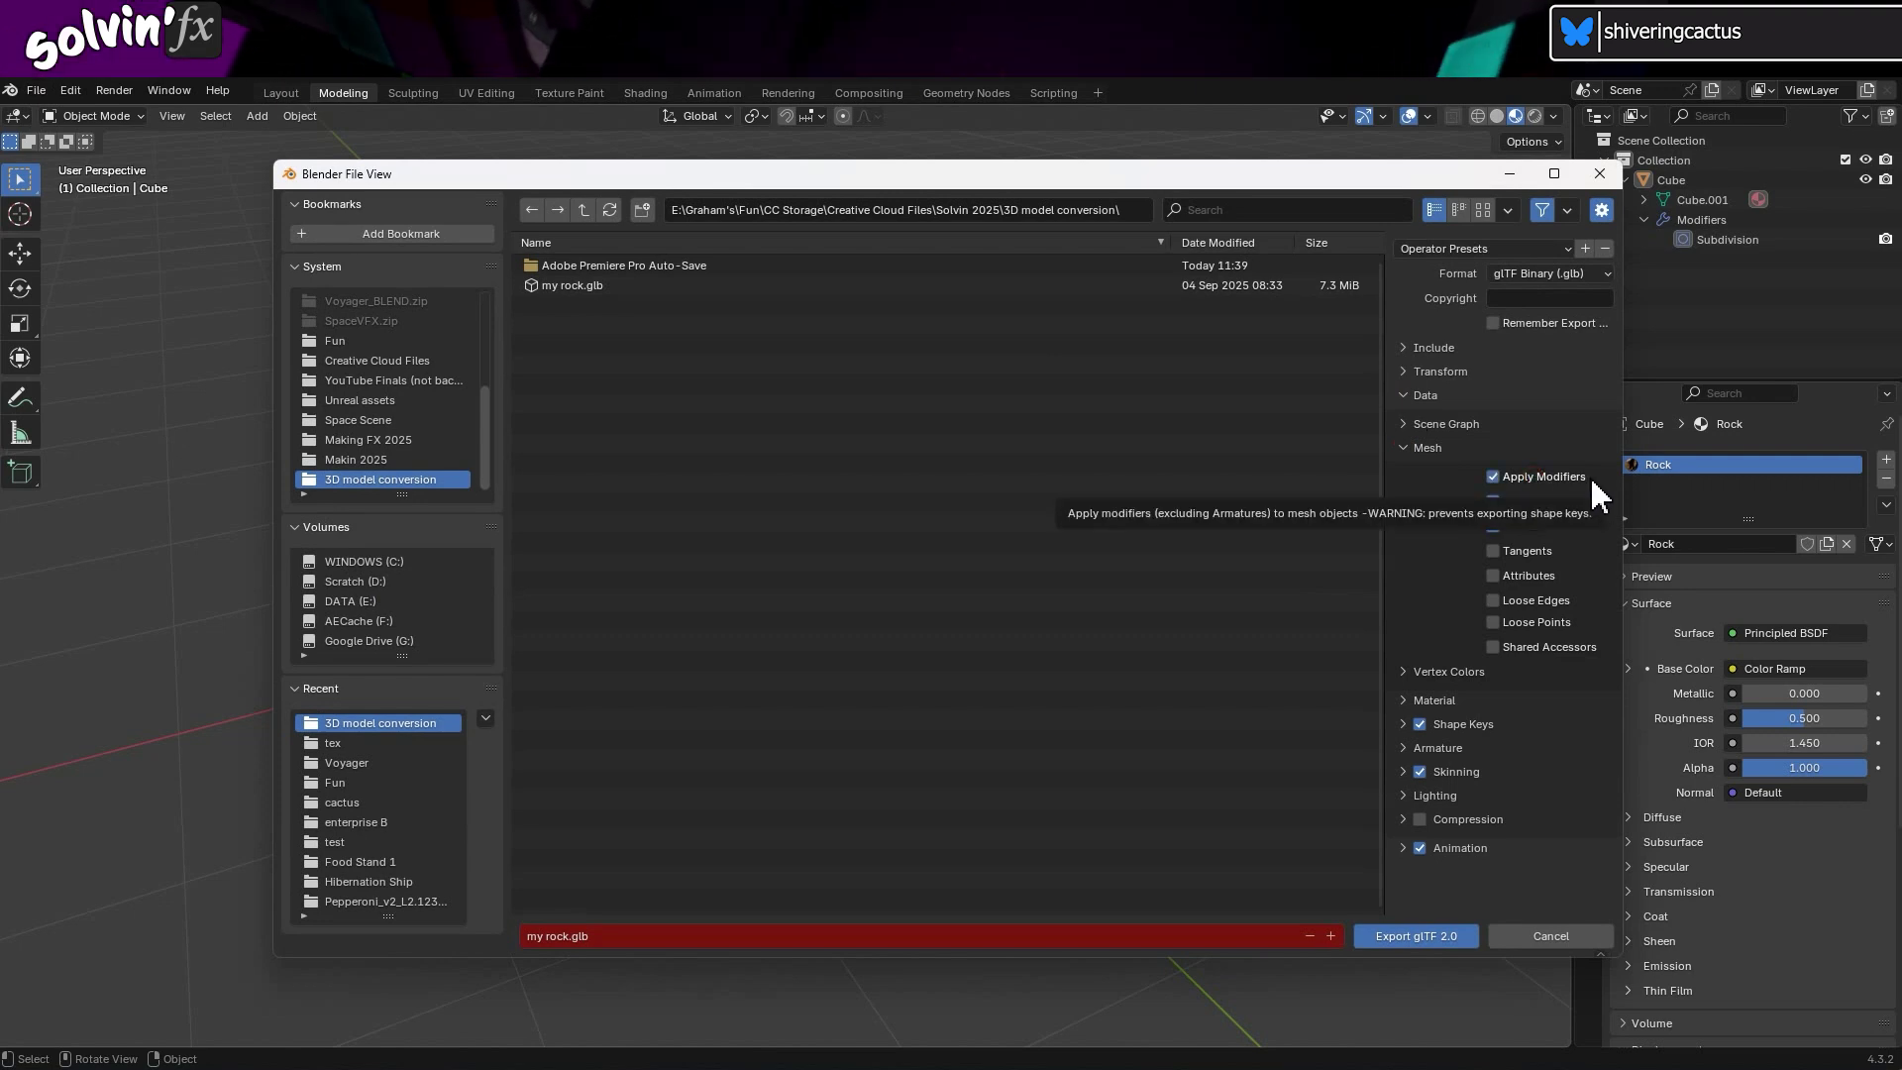
pyautogui.click(1538, 929)
# Apply the Subdivision modifier from the Modifier tab's dropdown.
pyautogui.click(1729, 240)
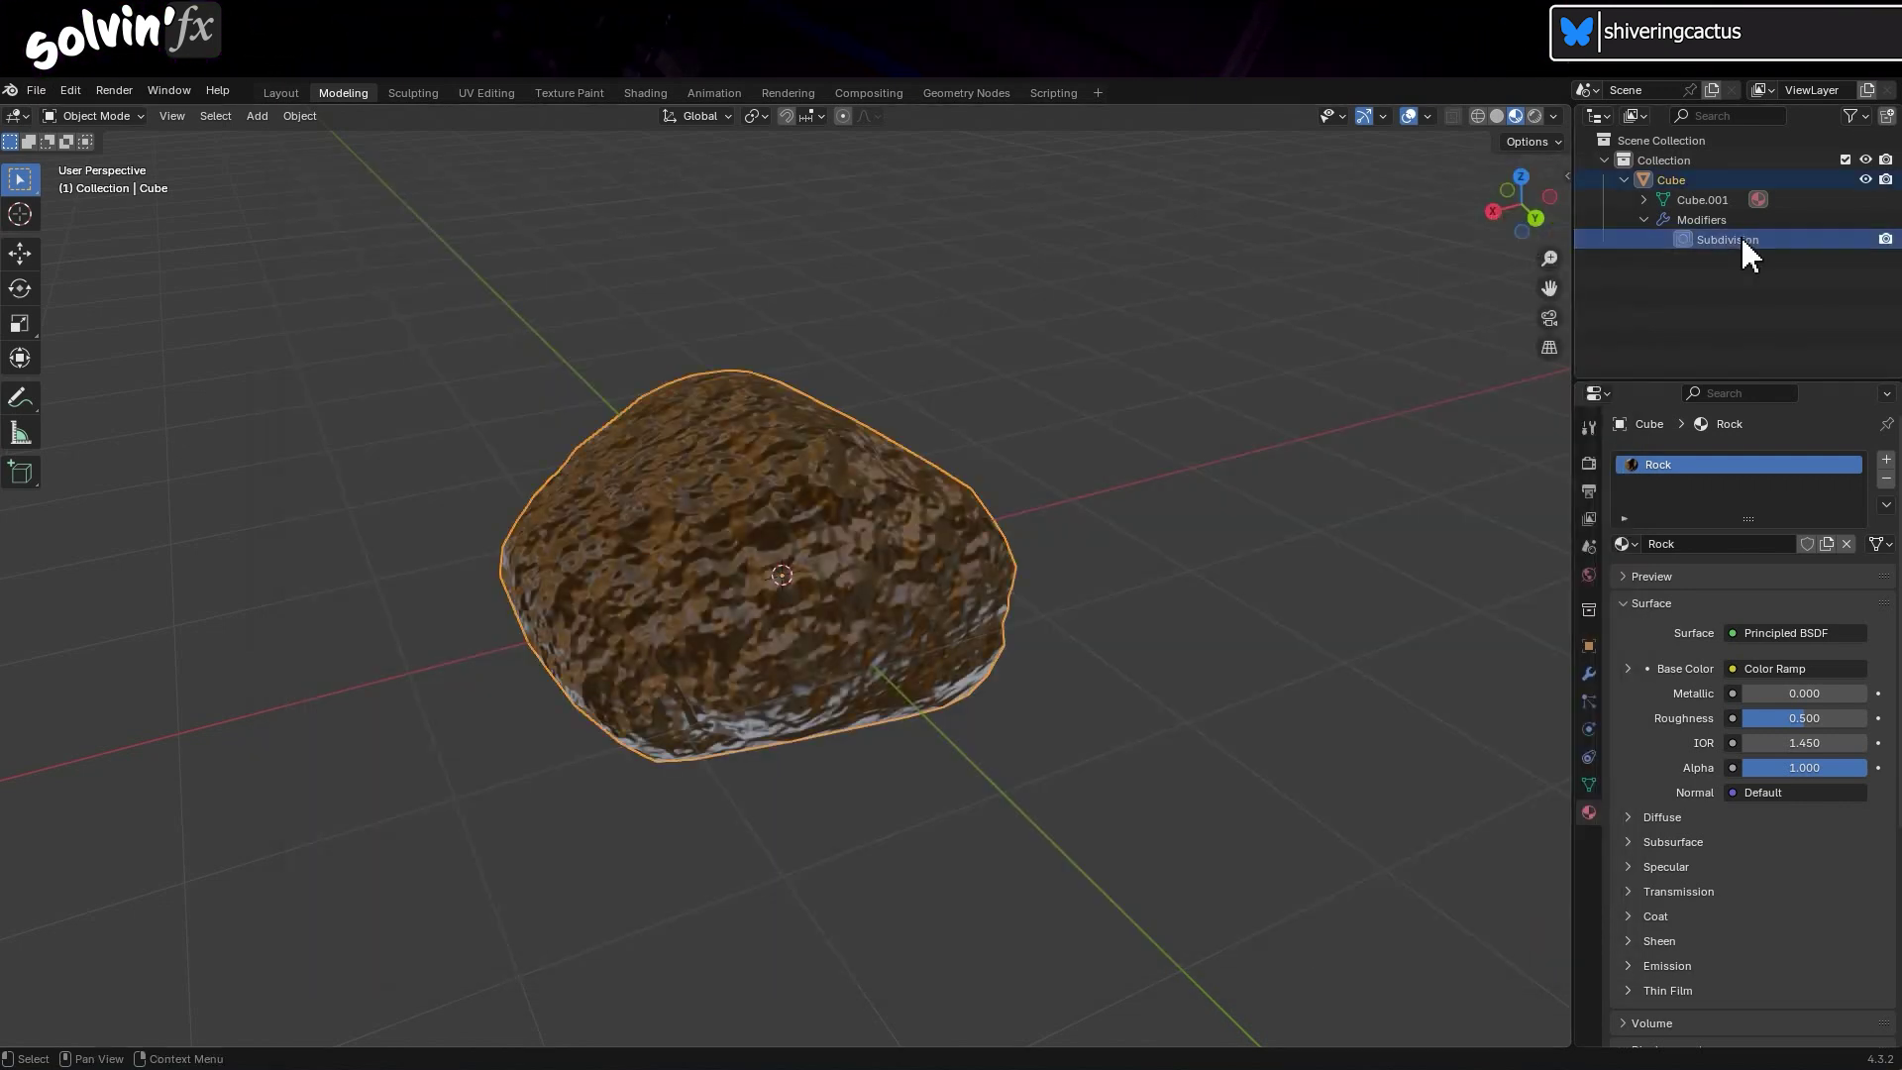
pyautogui.click(1589, 675)
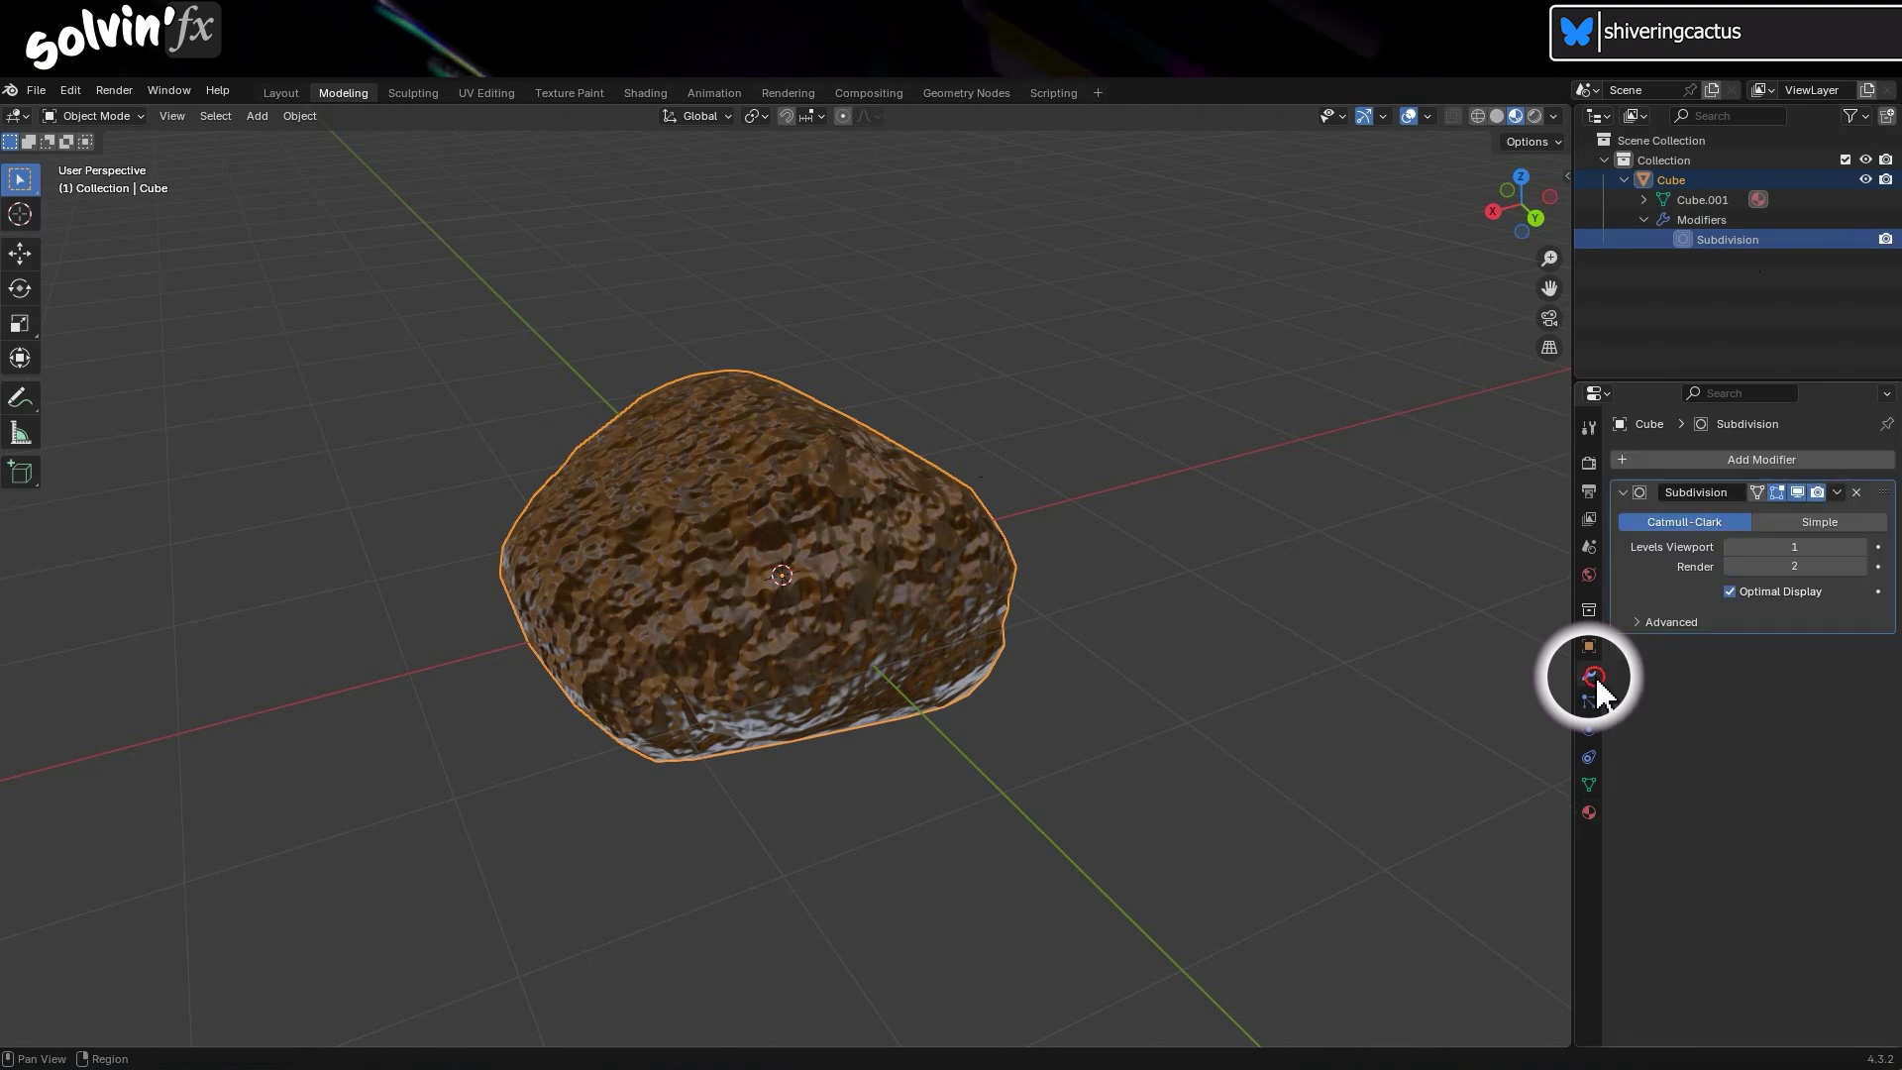
pyautogui.click(1838, 493)
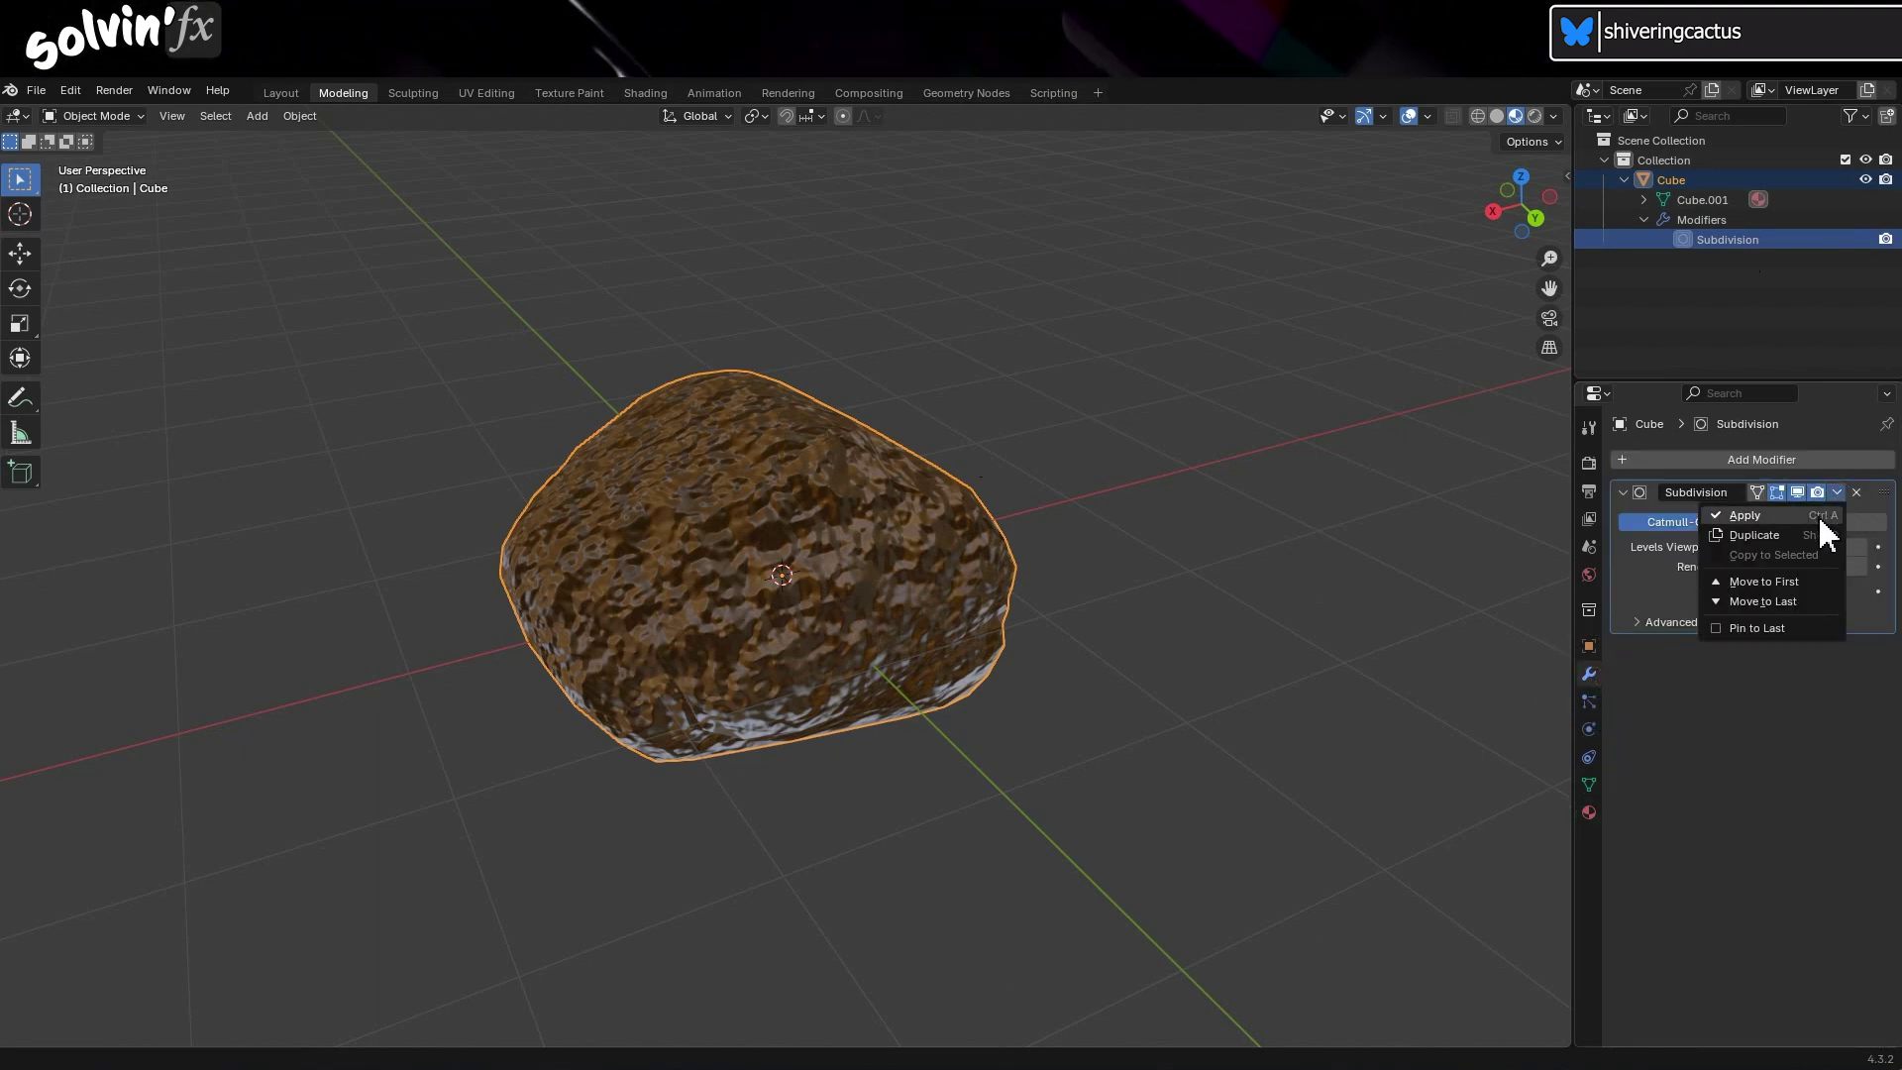
pyautogui.click(1818, 515)
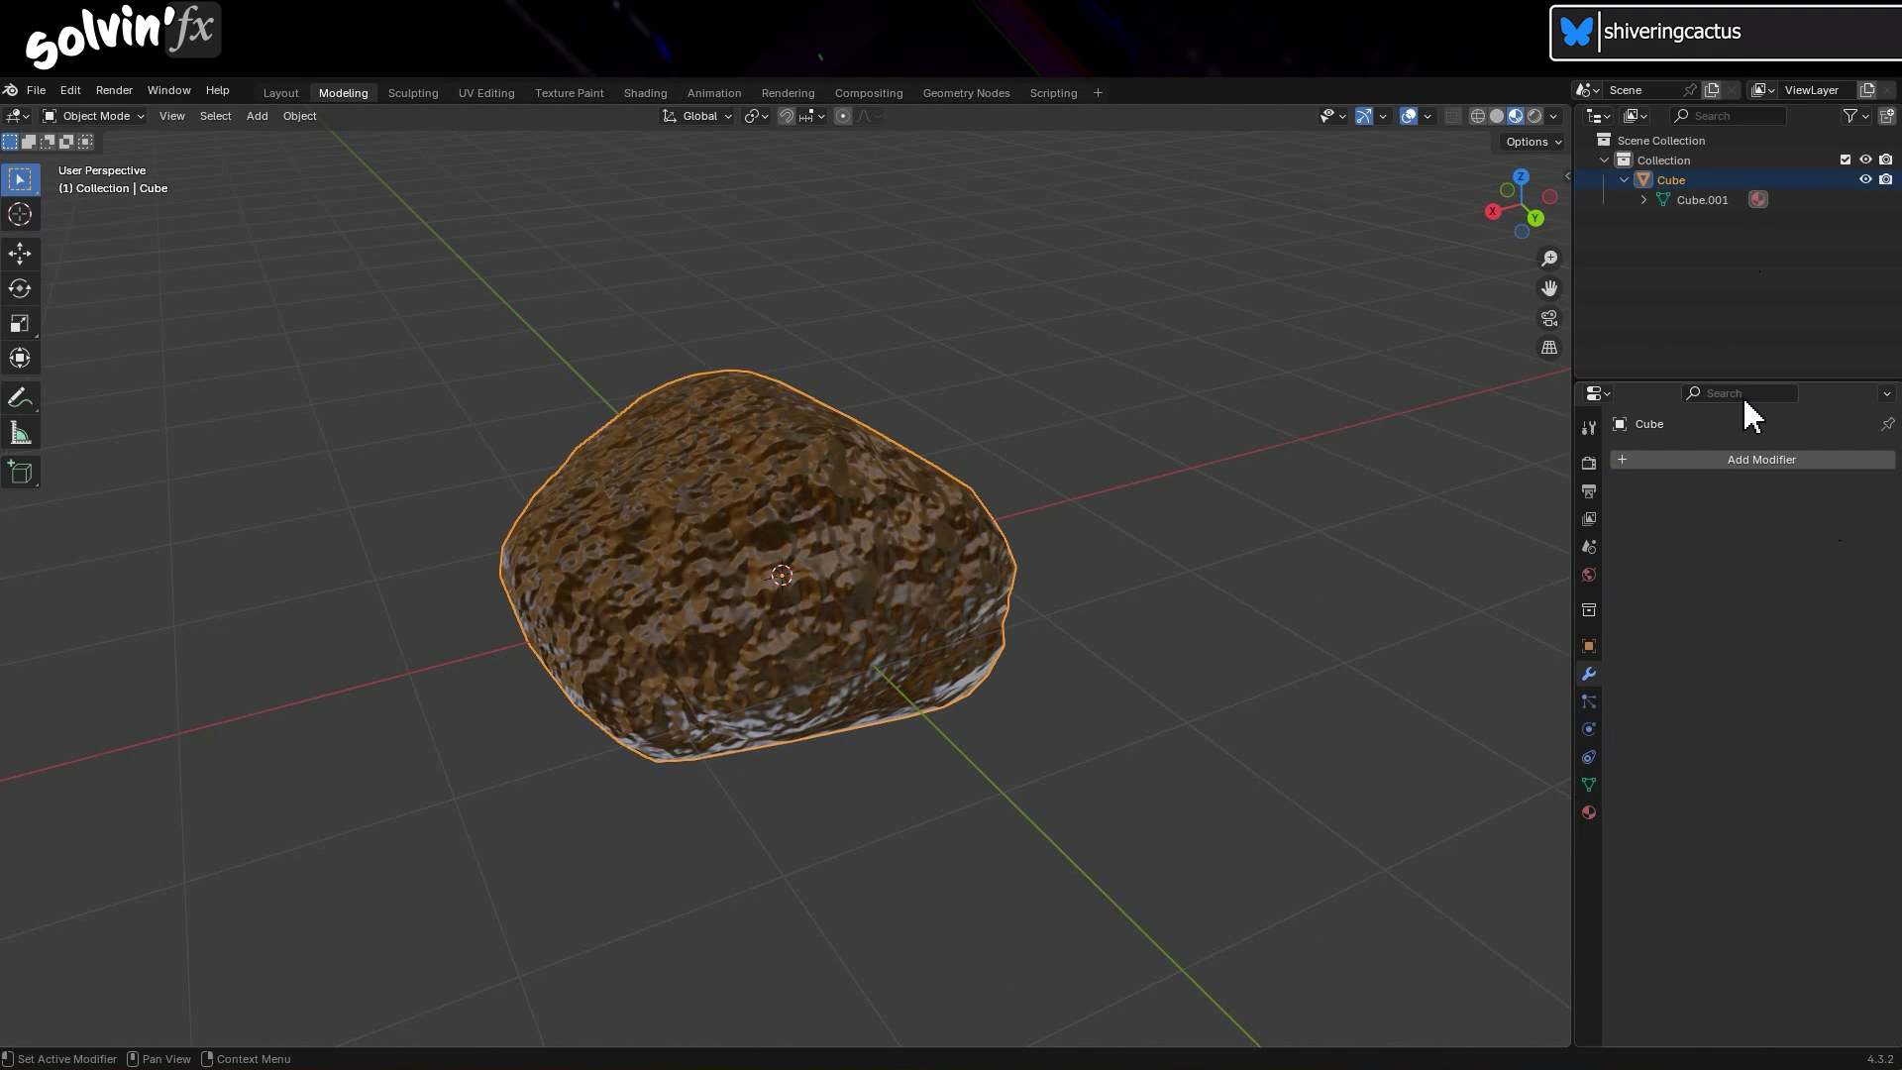
# Add an Image Texture node to the Rock material in the Shading workspace.
pyautogui.click(1757, 199)
pyautogui.click(654, 92)
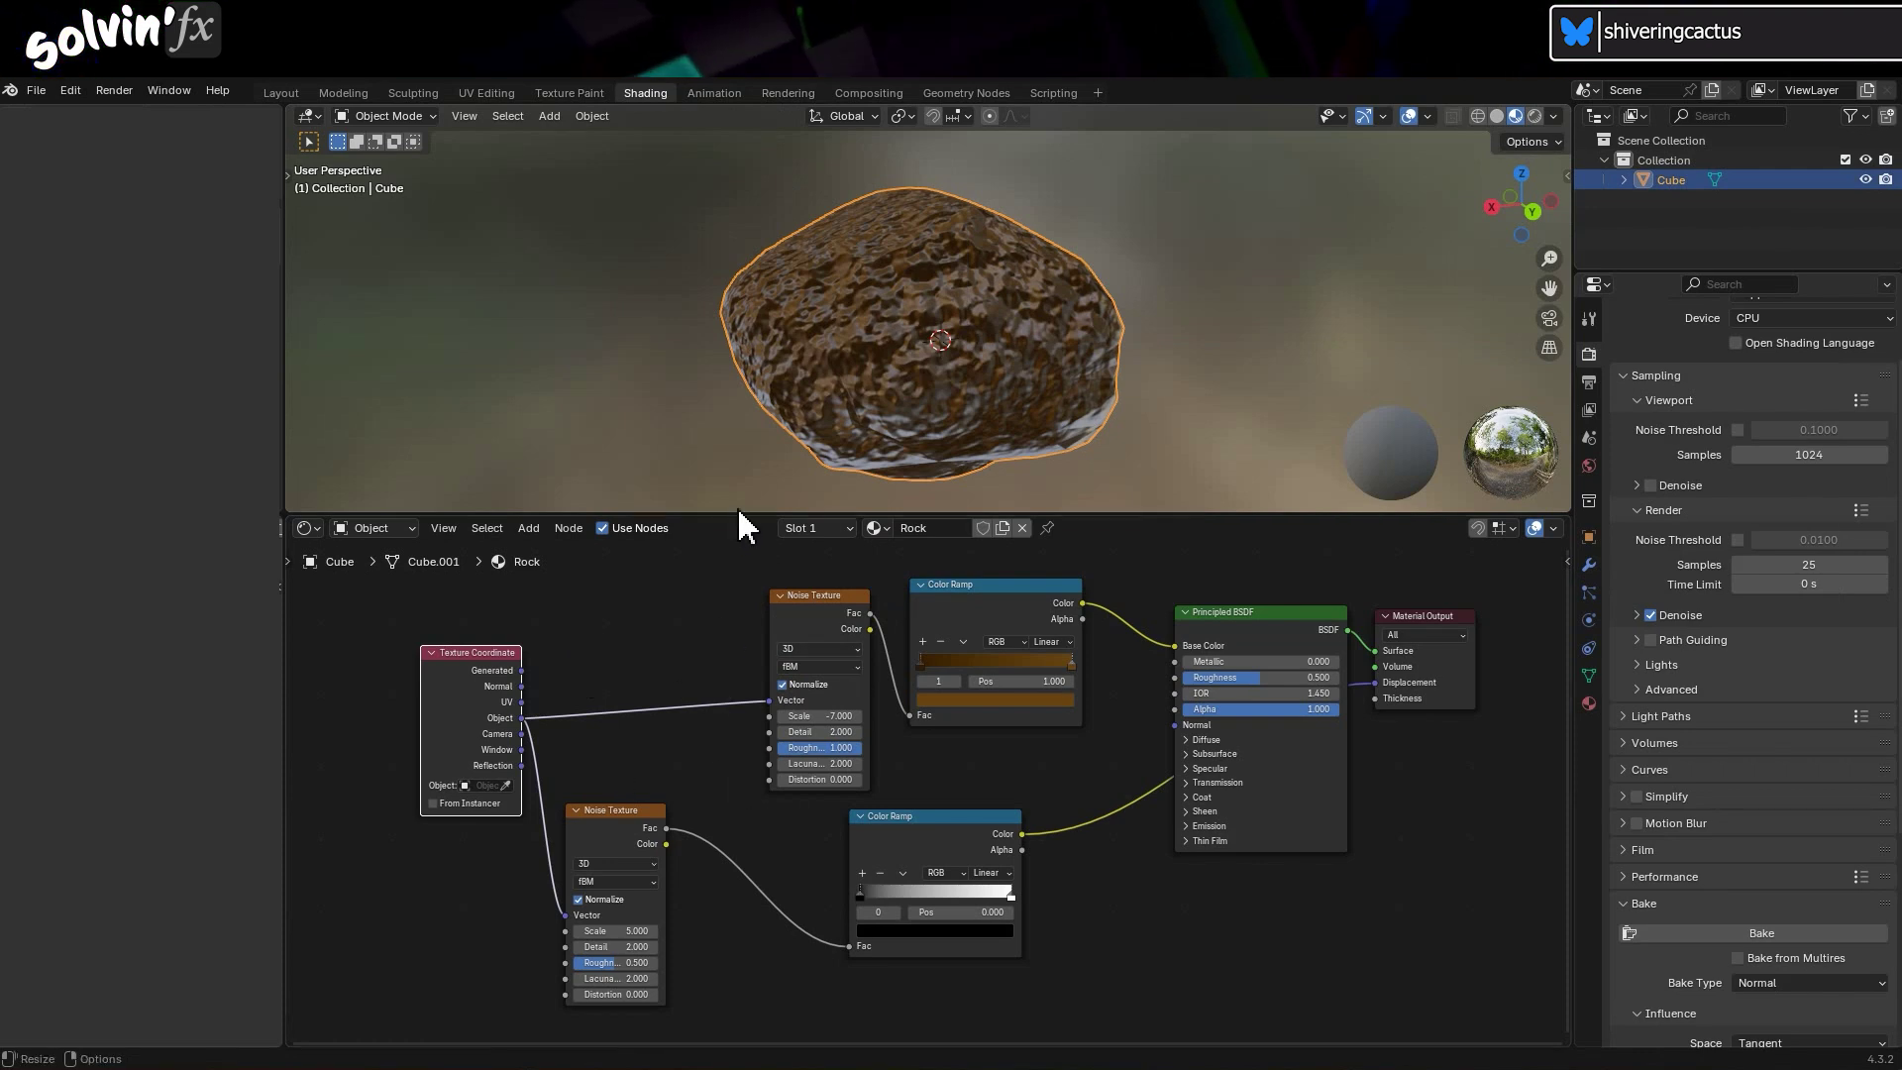
pyautogui.moveTo(739, 515); pyautogui.dragTo(739, 466)
pyautogui.scroll(2, 704, 614)
pyautogui.moveTo(705, 614); pyautogui.dragTo(634, 683, button='middle')
pyautogui.click(529, 478)
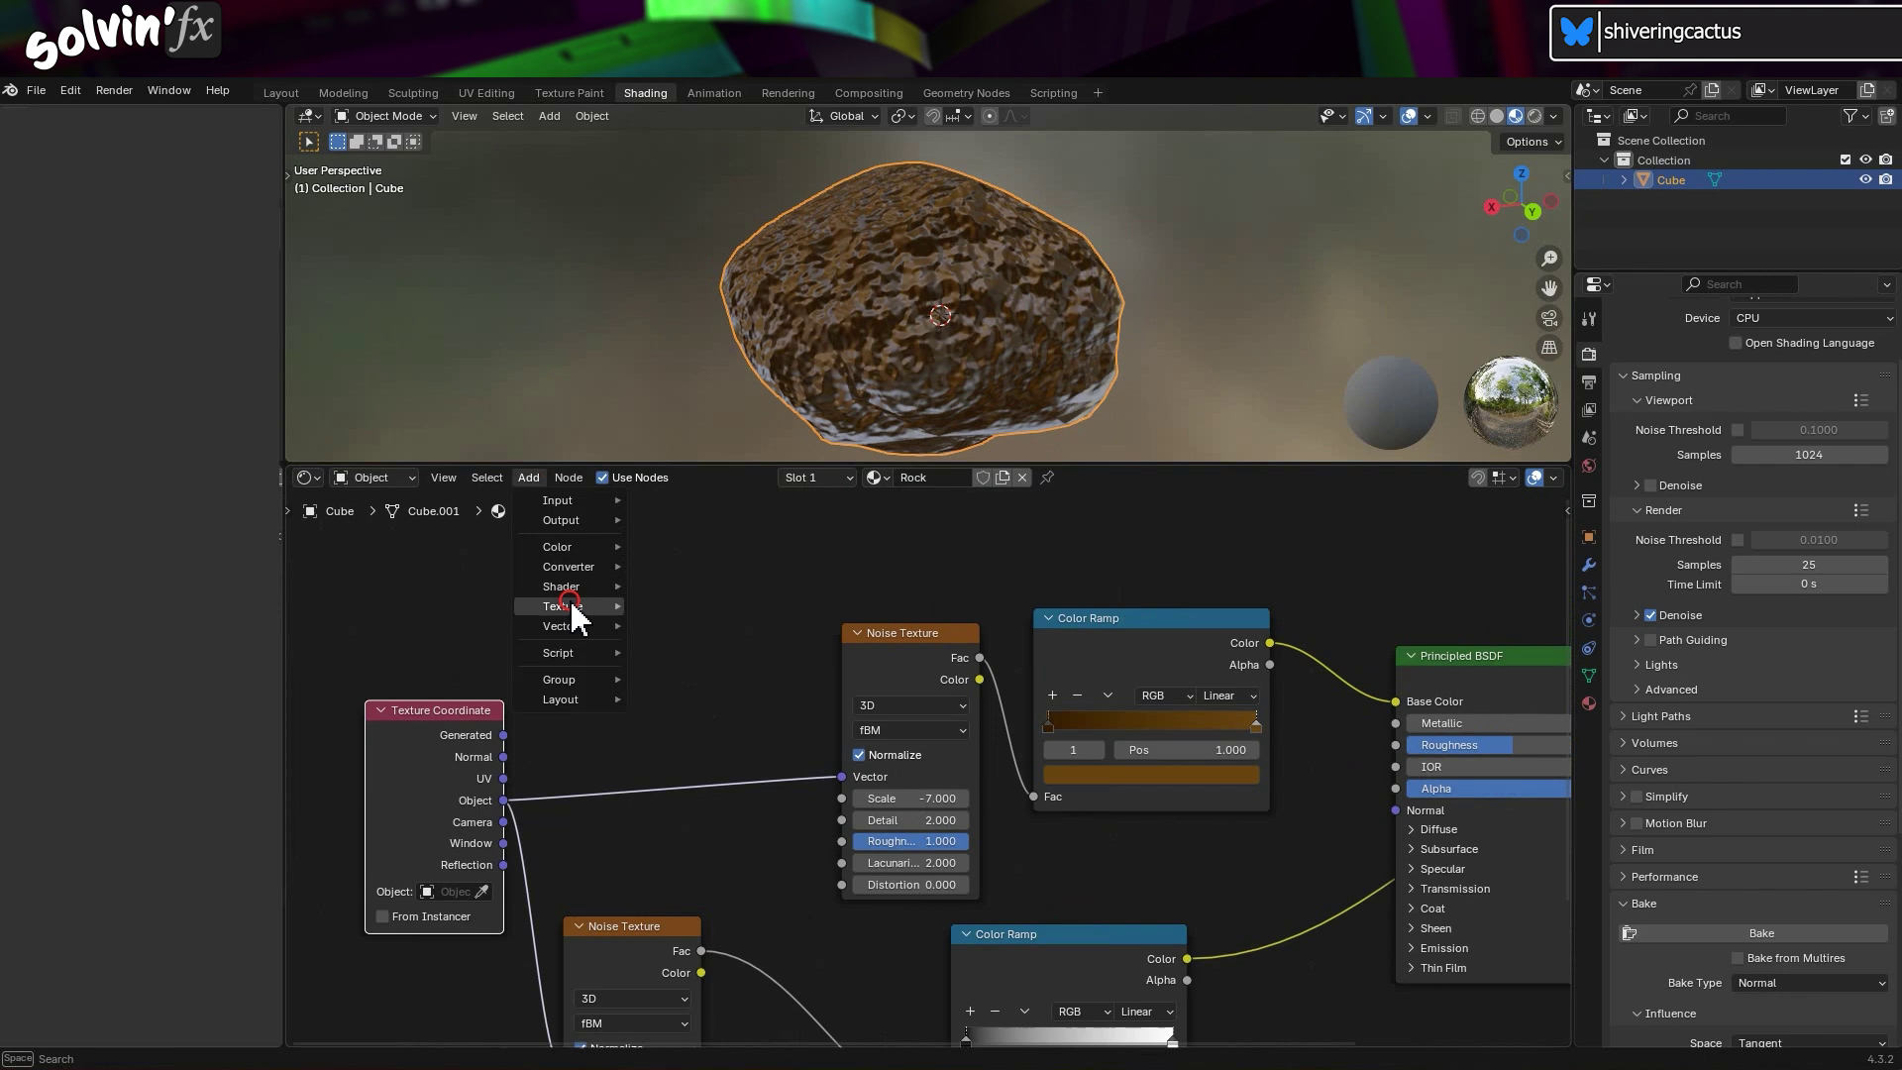
pyautogui.moveTo(571, 604)
pyautogui.click(717, 781)
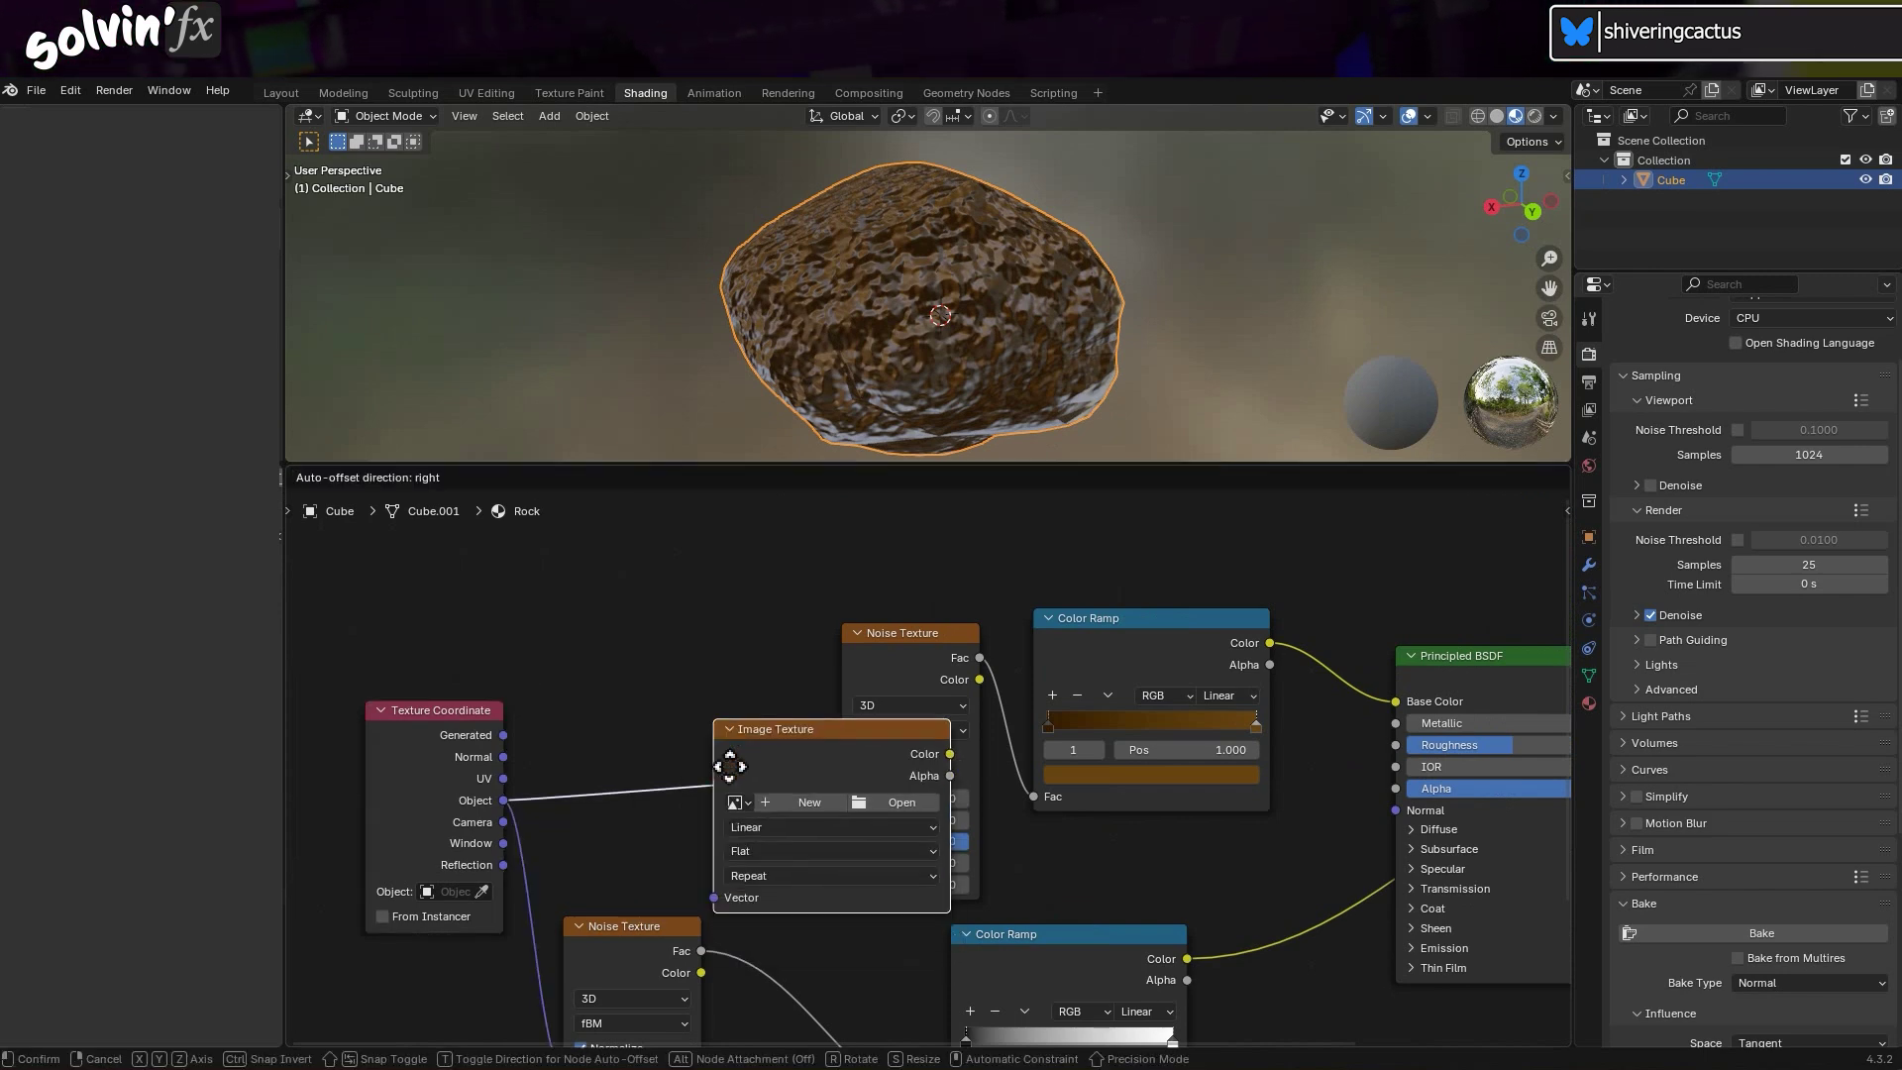
pyautogui.click(550, 547)
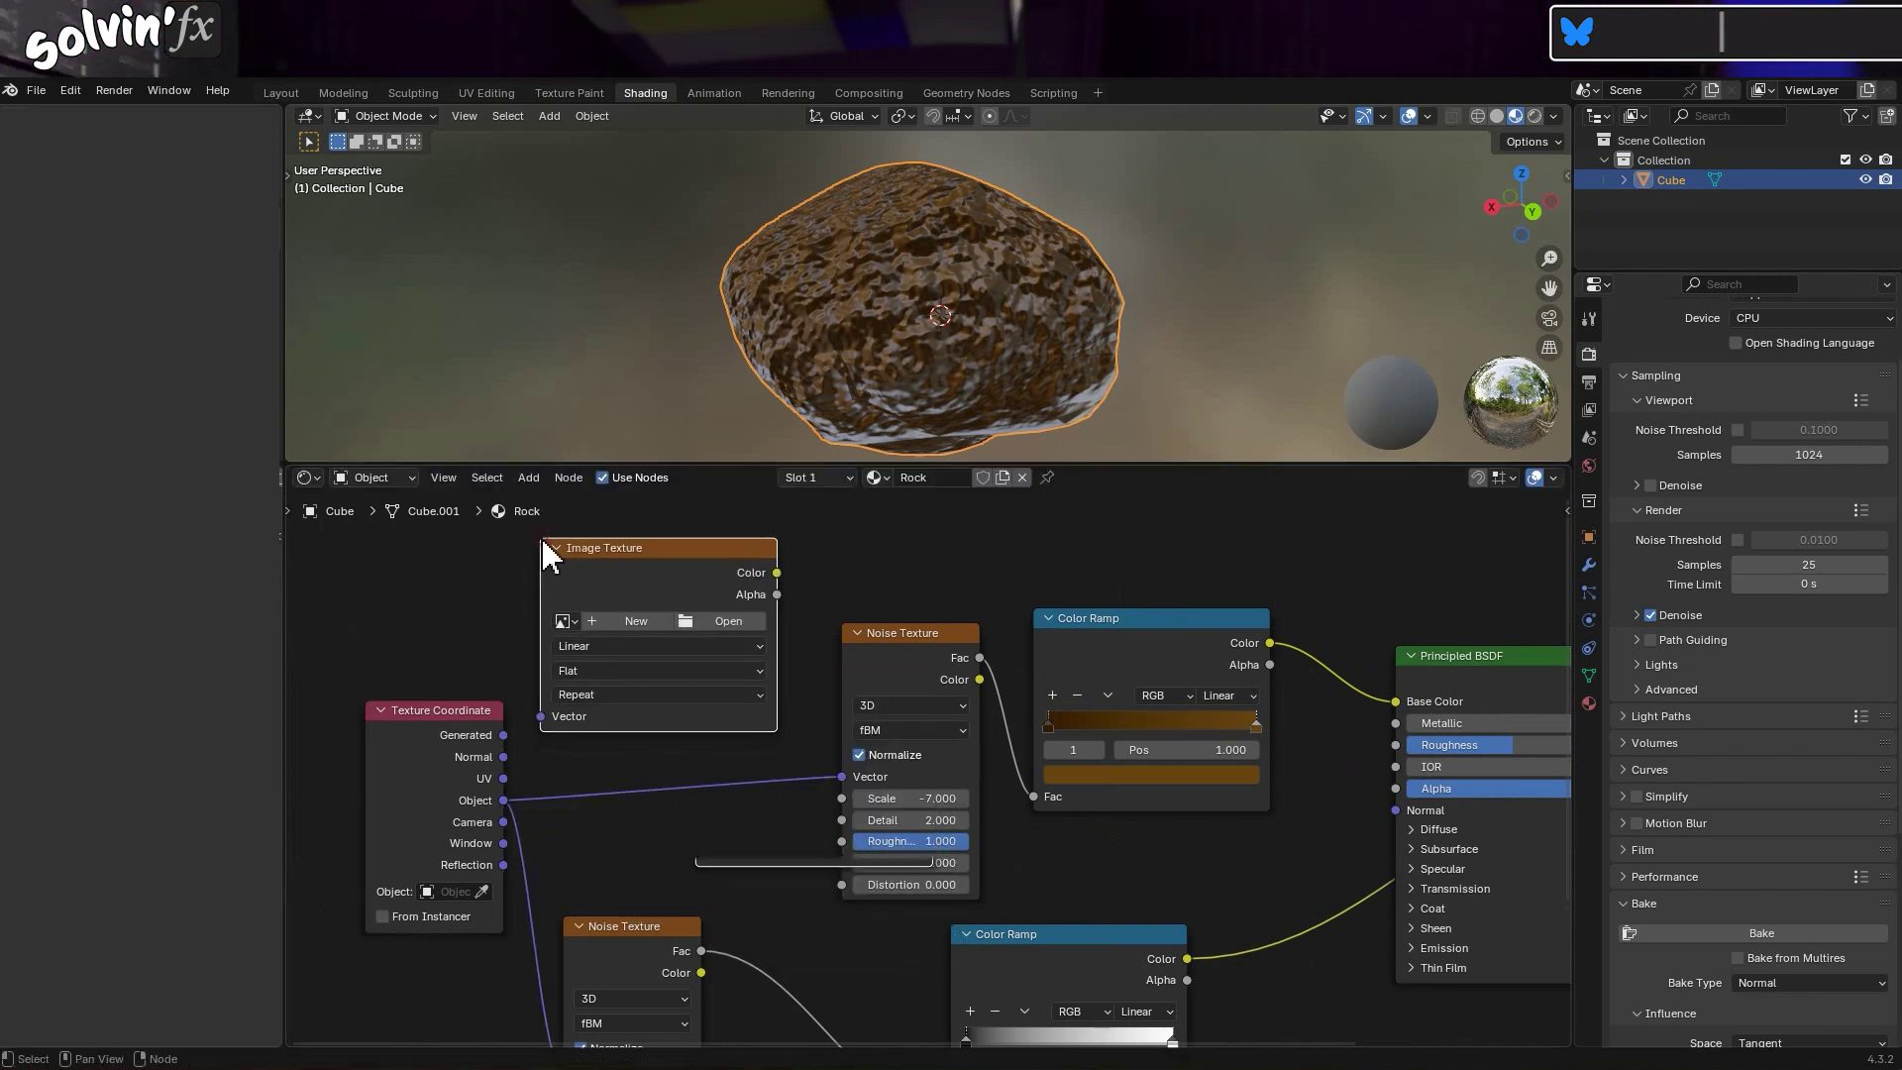
# Create a new image named My rock surface at 2048 × 2048 in the node.
pyautogui.click(639, 621)
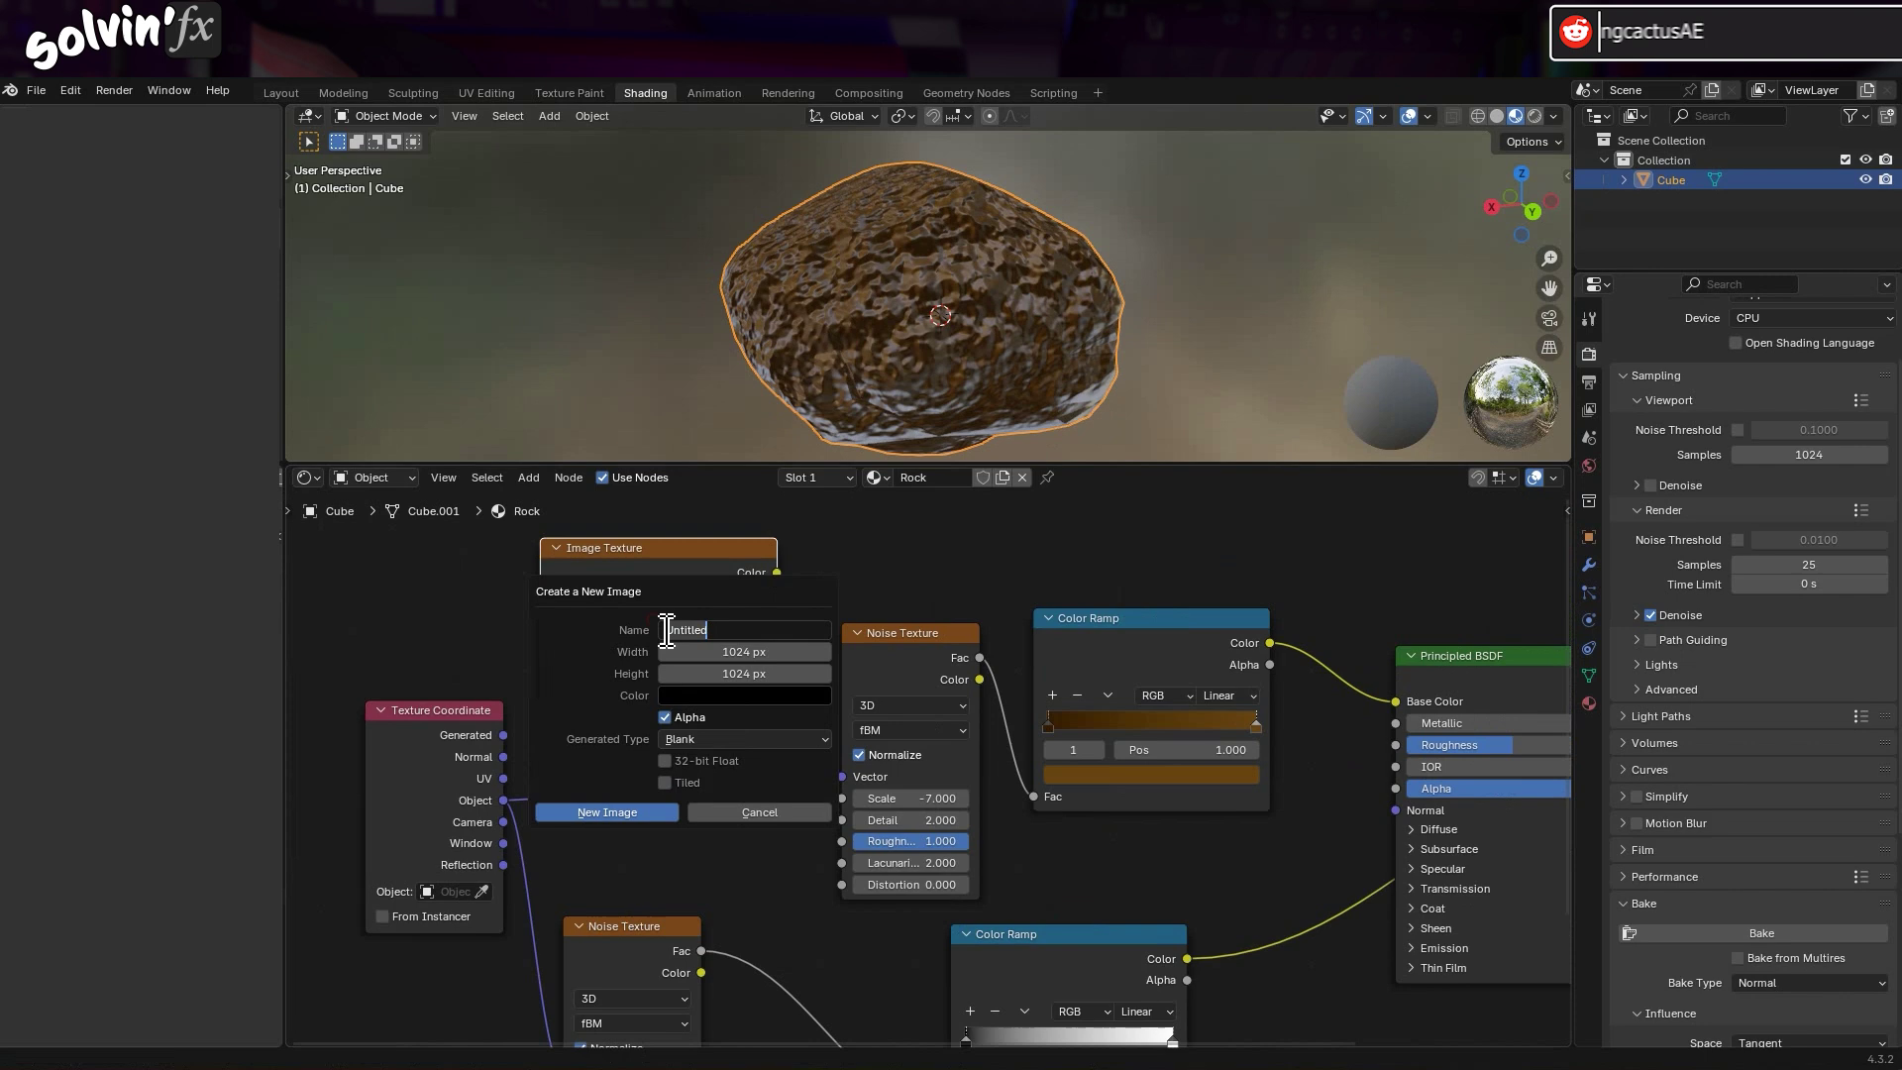
pyautogui.write('My rock surface')
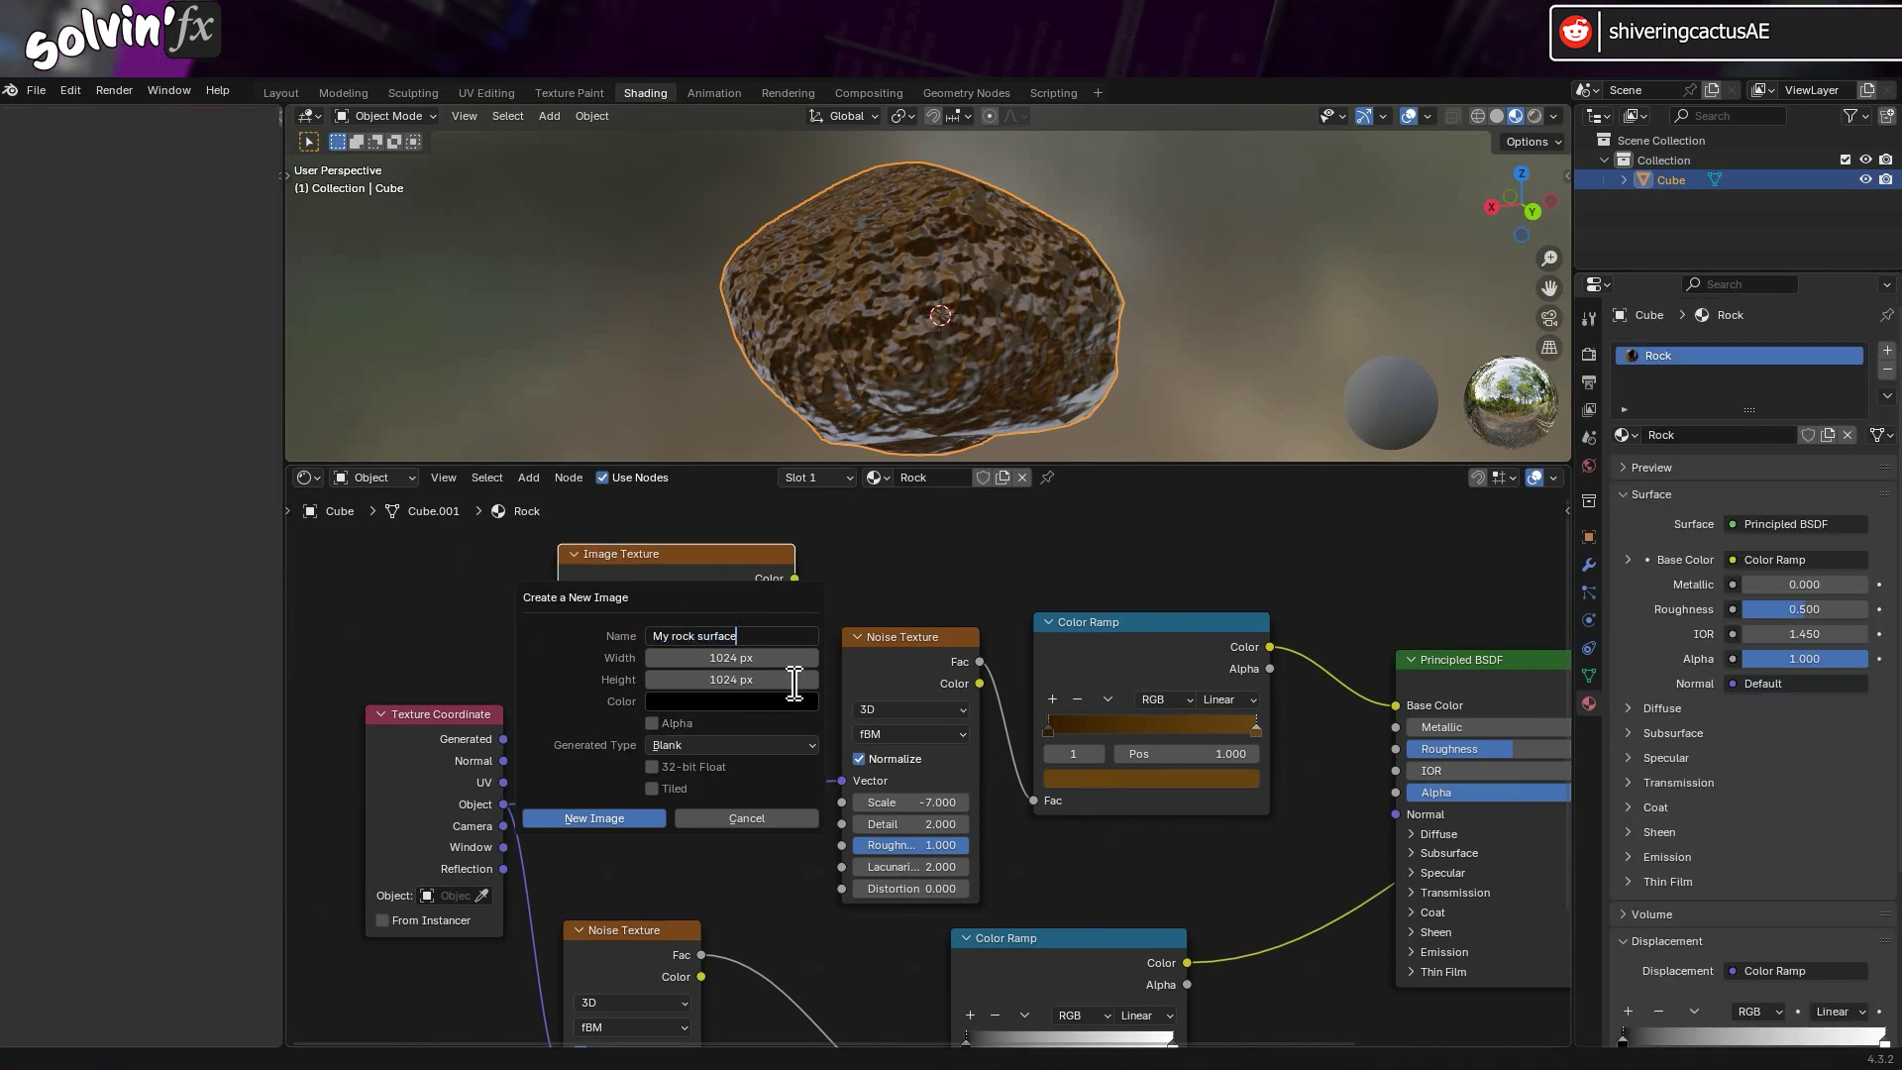
pyautogui.press('Return')
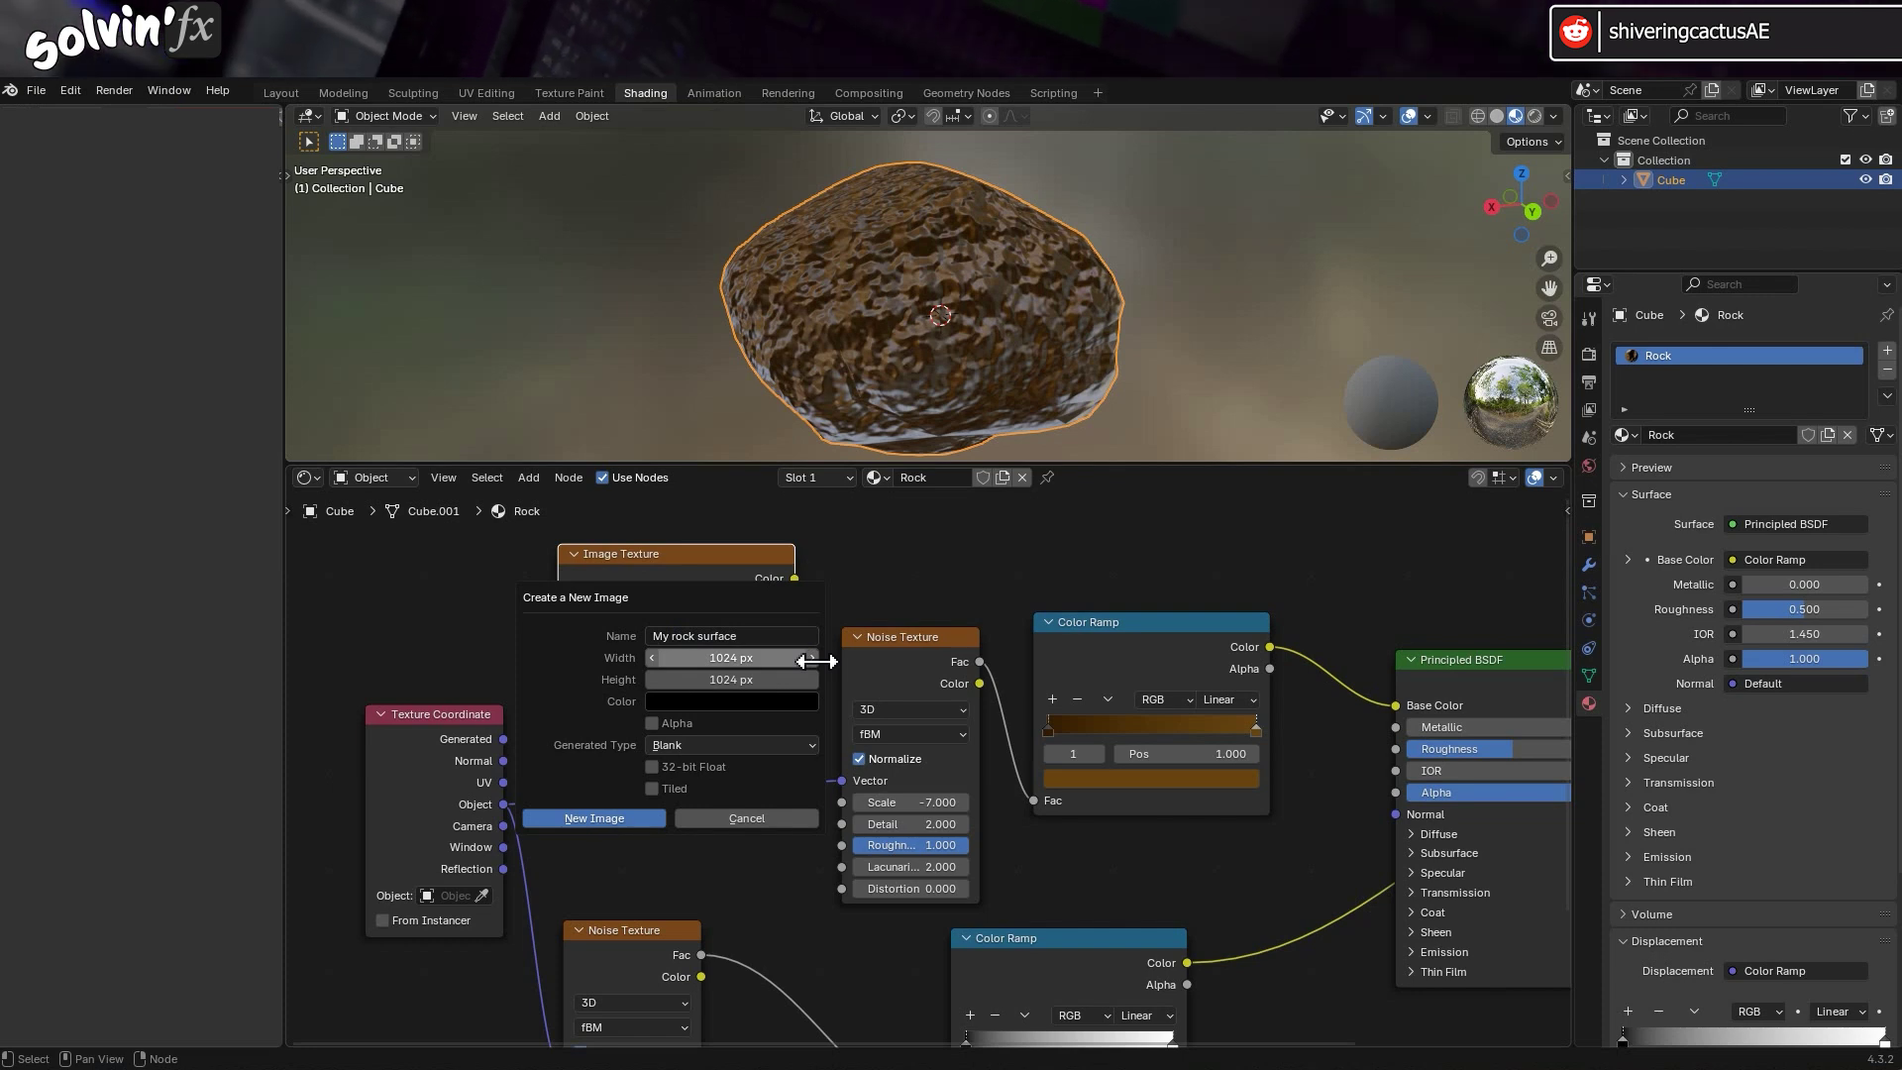
pyautogui.click(814, 660)
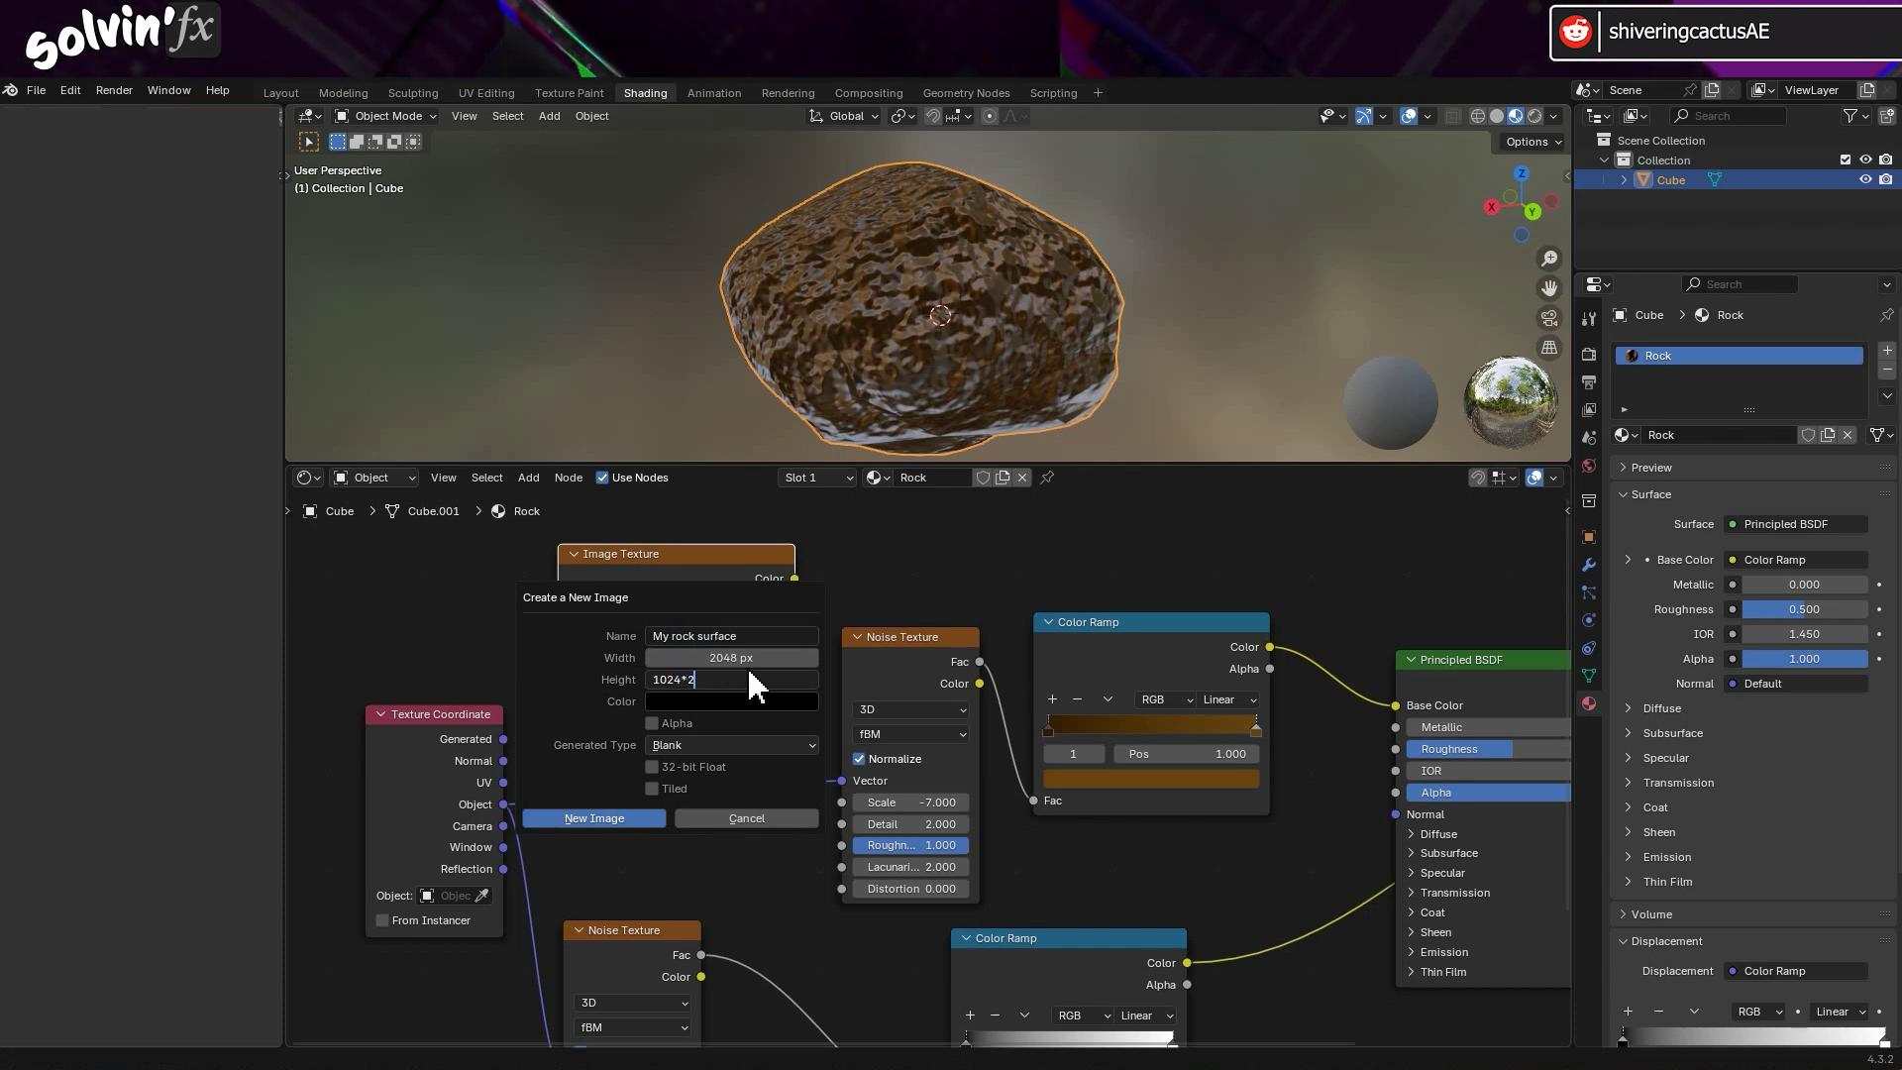
pyautogui.click(657, 818)
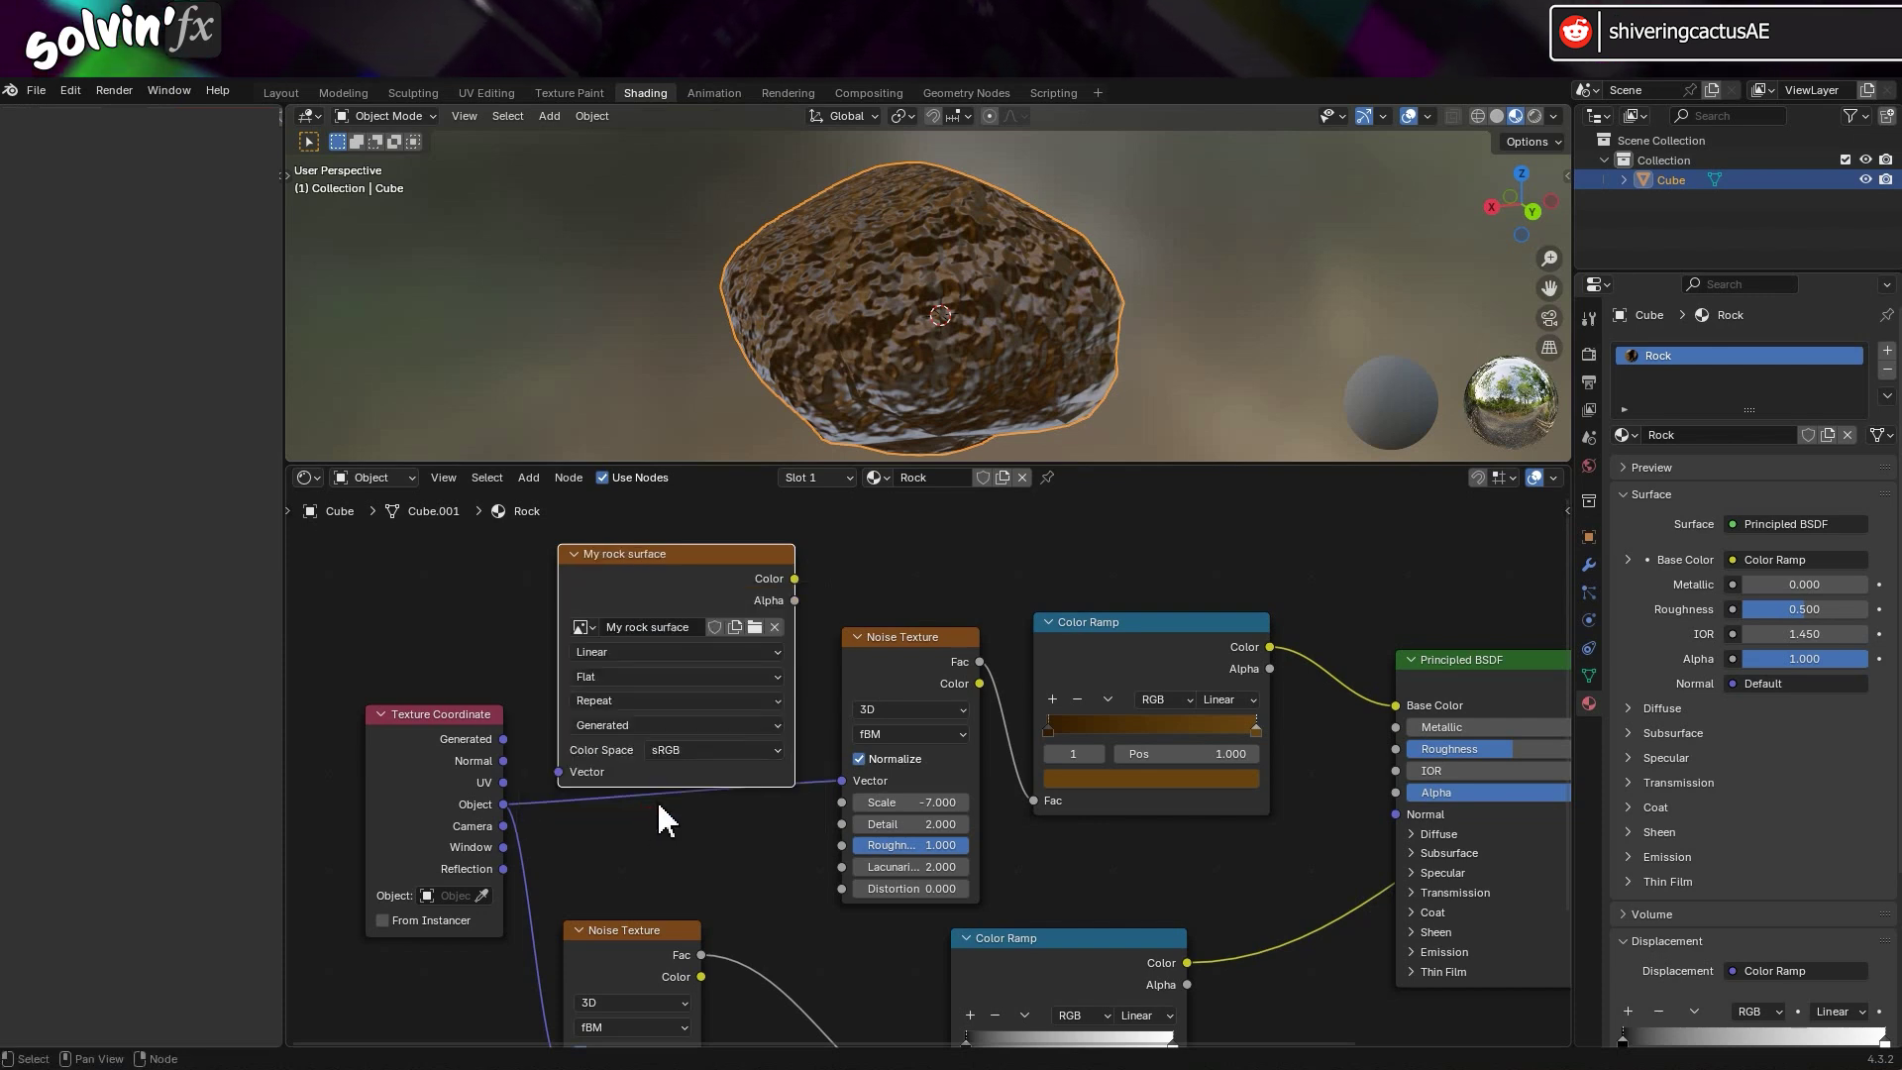
# Bake Diffuse colour only, with Direct and Indirect unchecked, into My rock surface.
pyautogui.moveTo(658, 560); pyautogui.dragTo(642, 543)
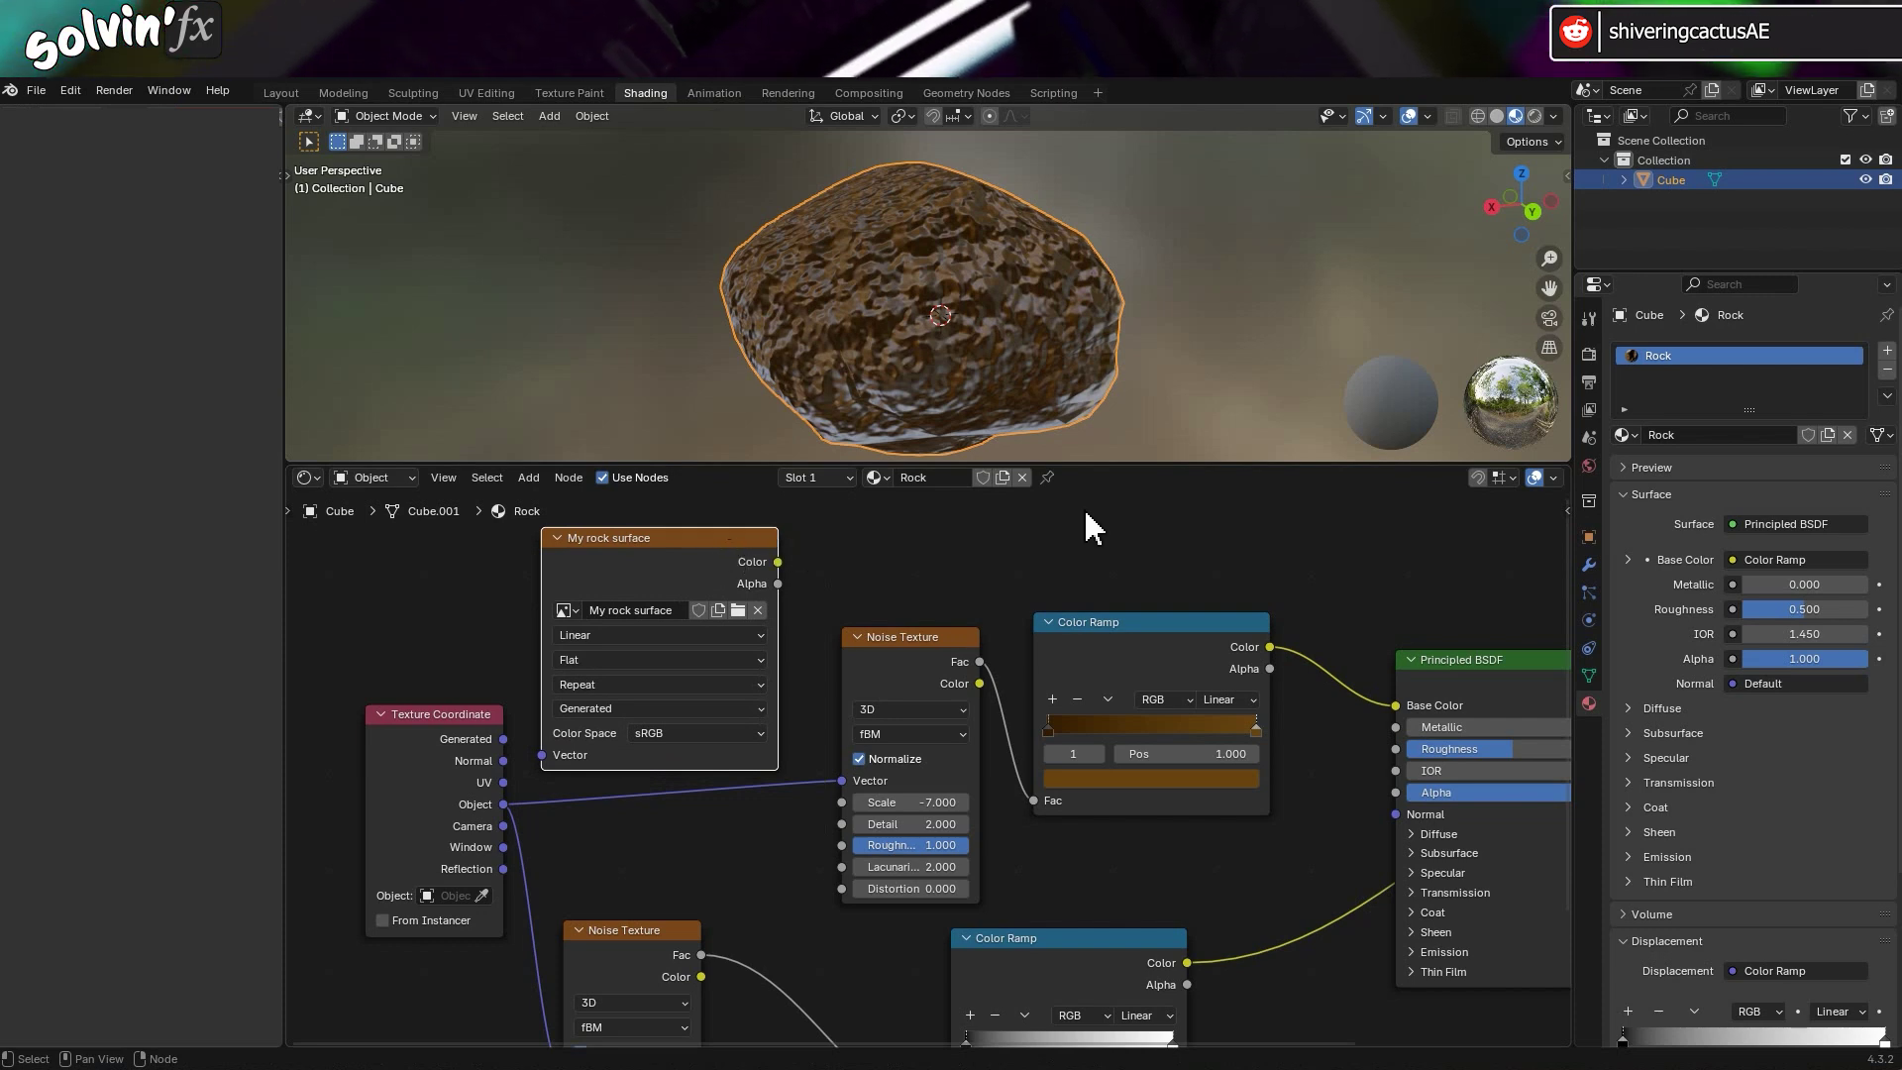
pyautogui.click(1590, 353)
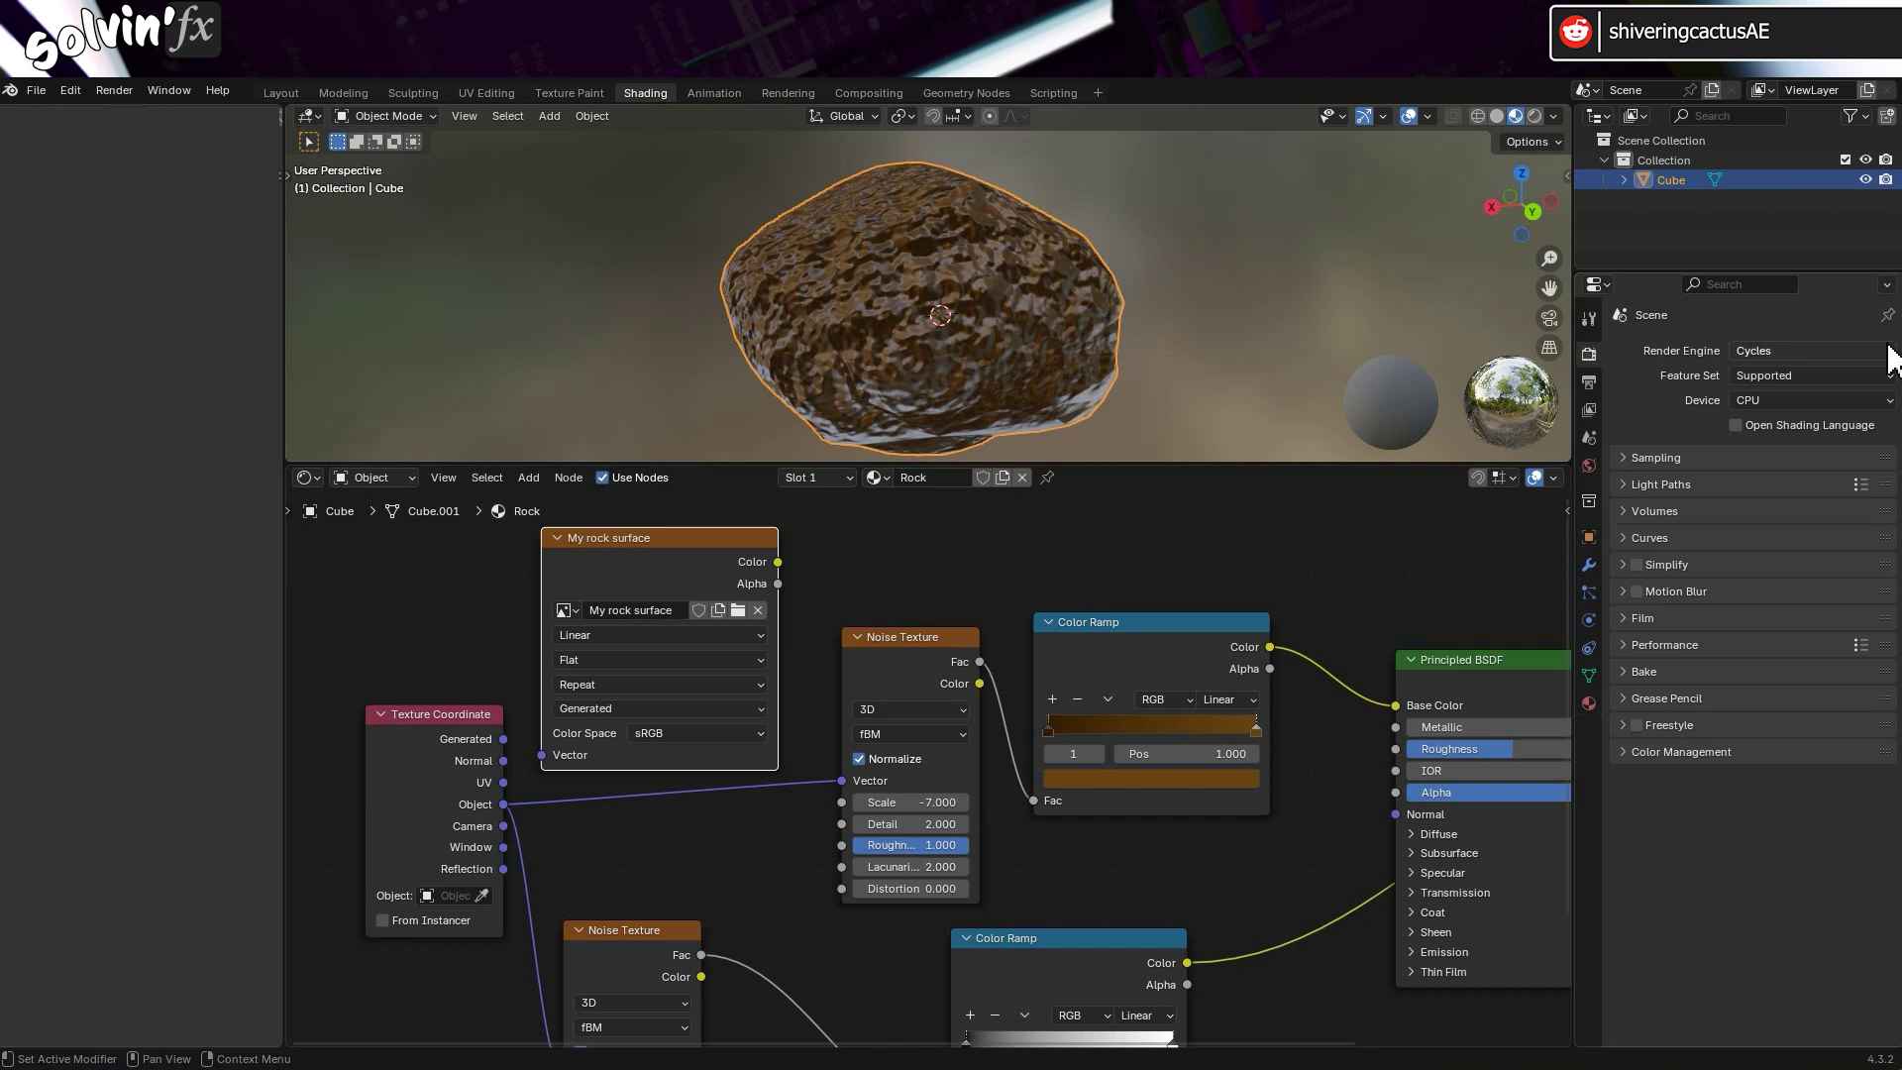
pyautogui.click(1831, 353)
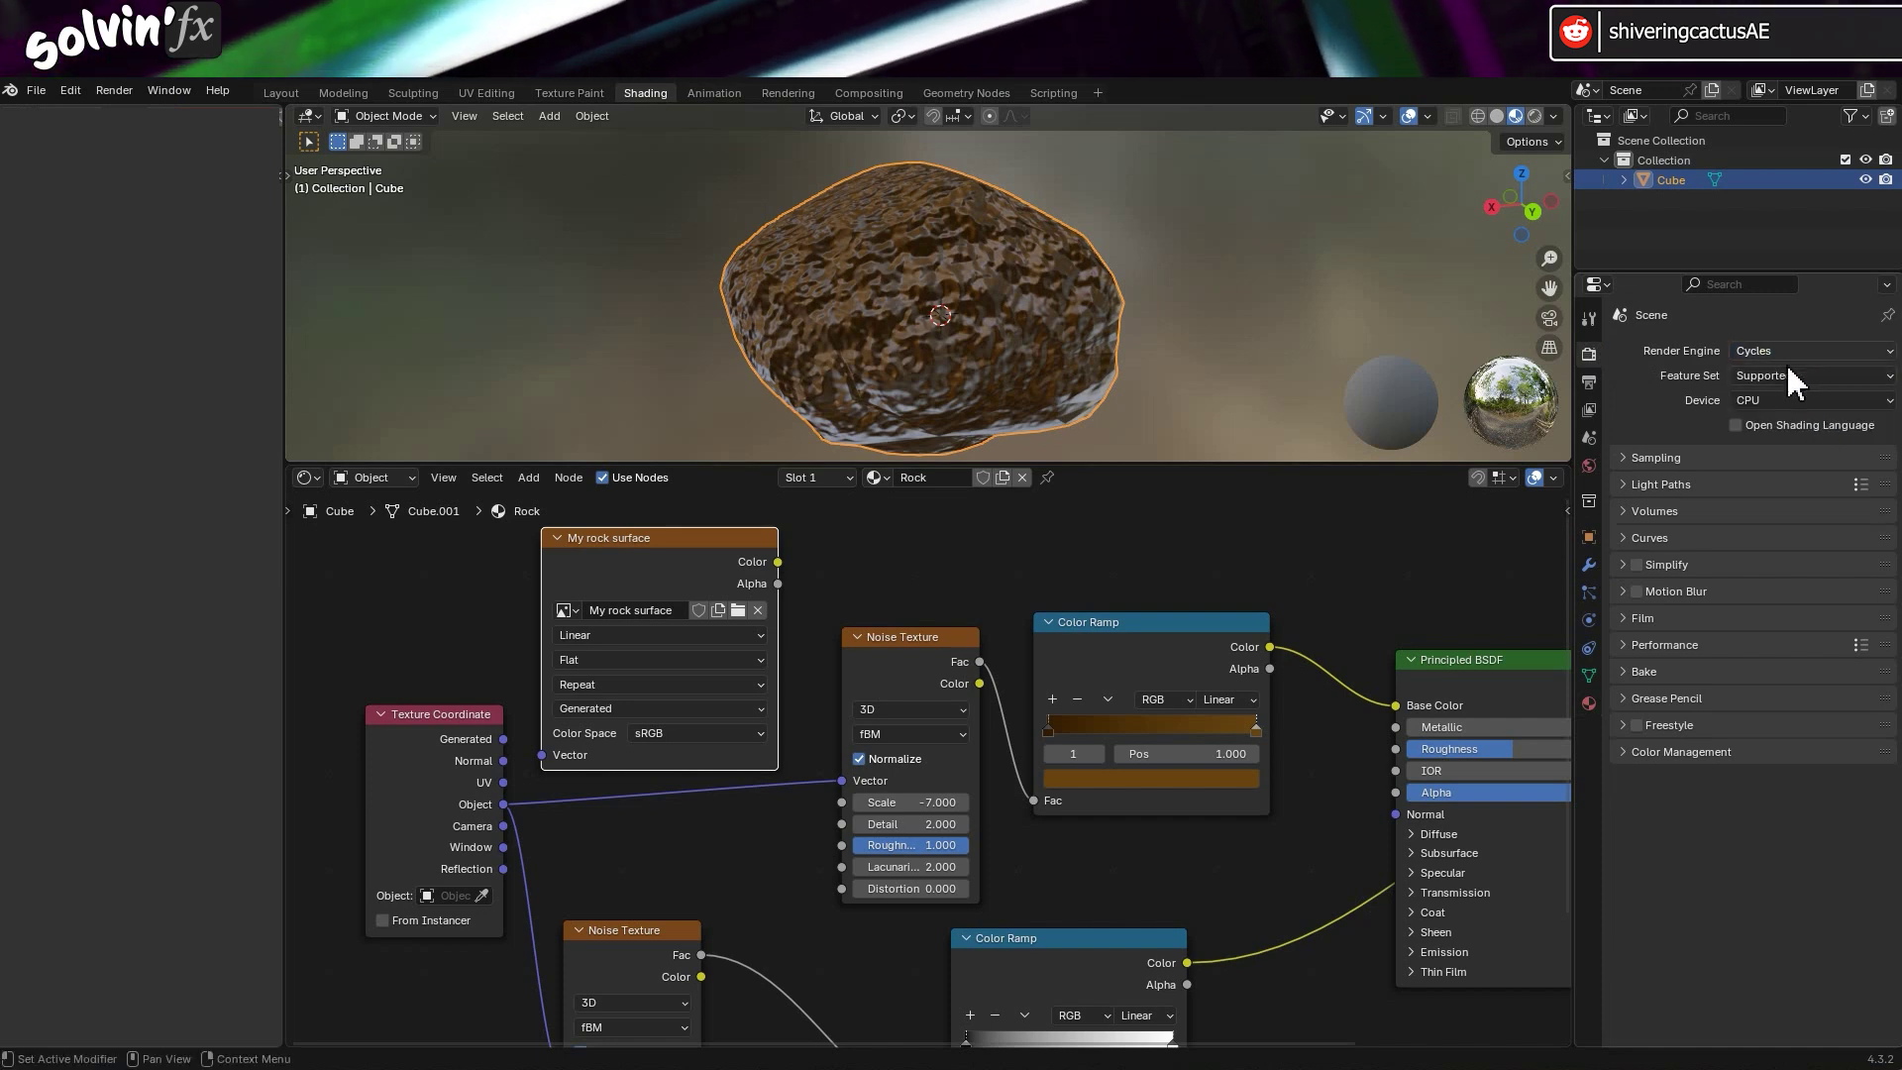
pyautogui.click(1625, 671)
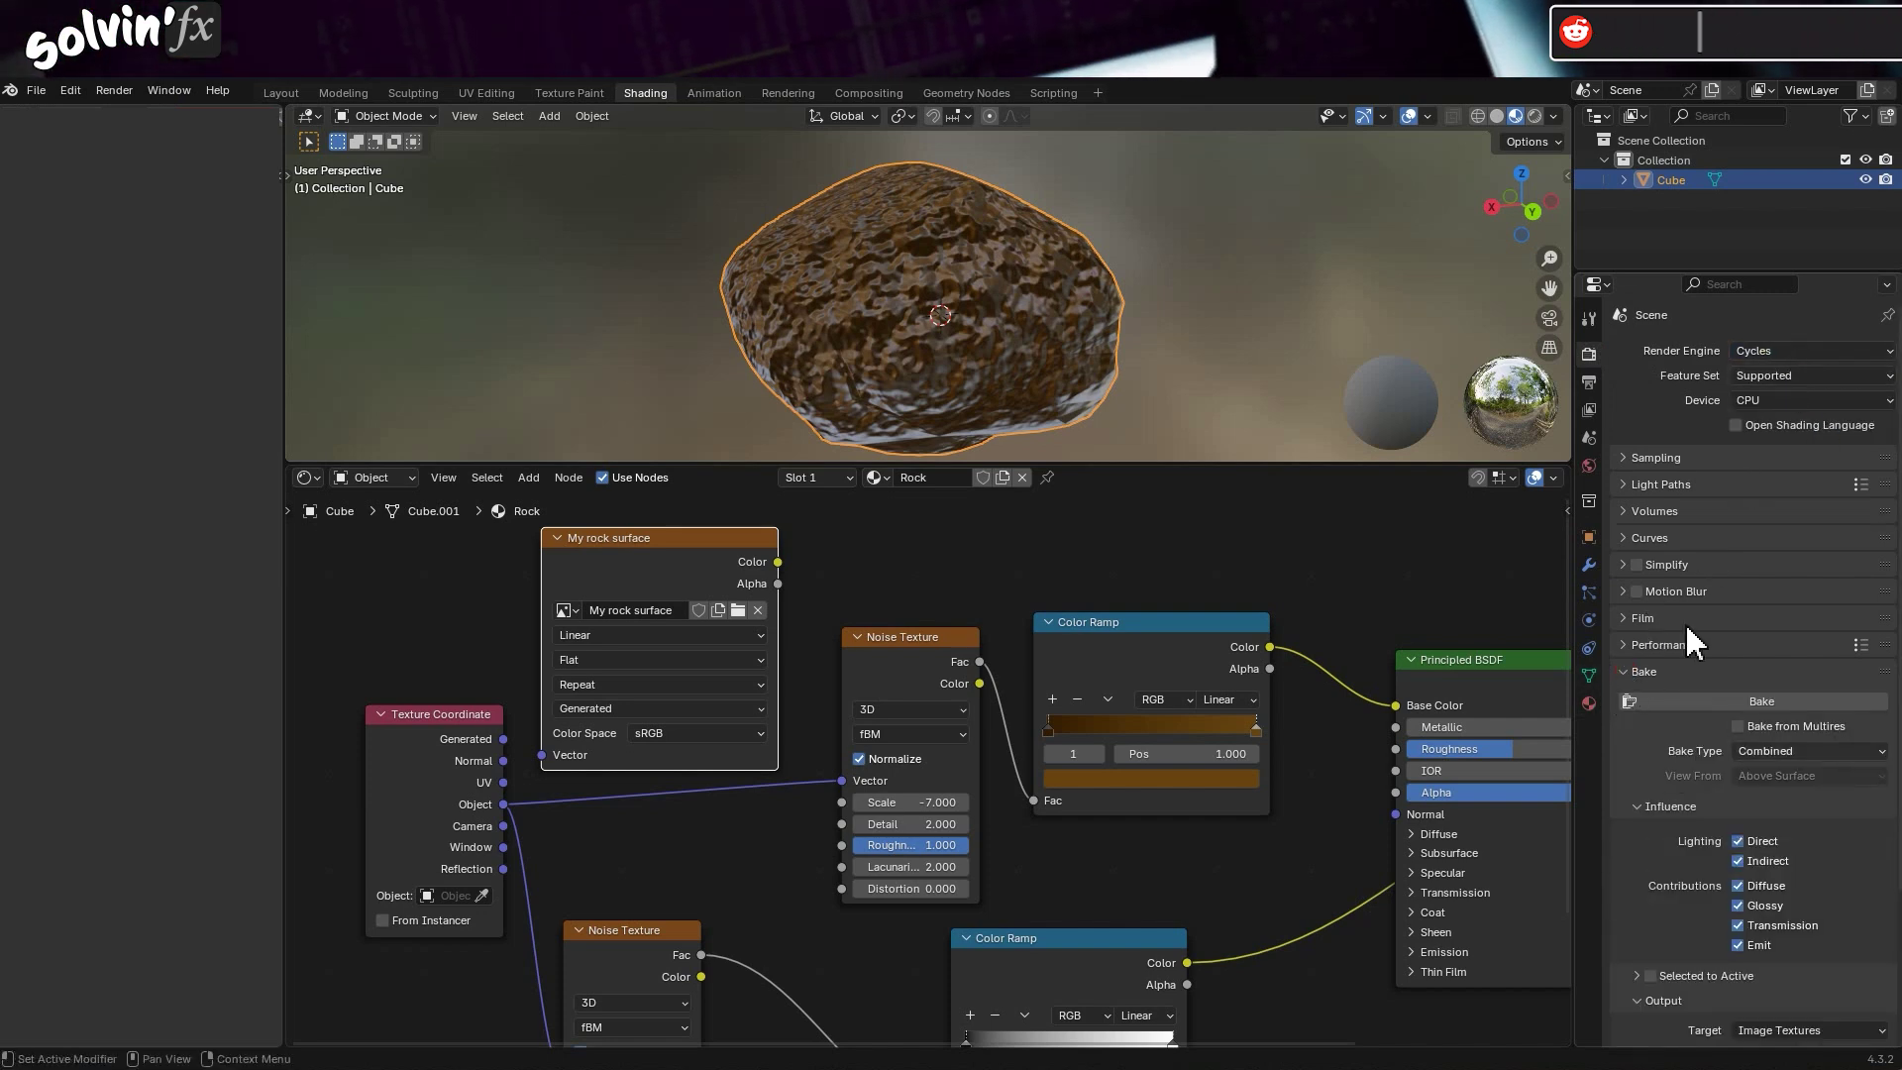
pyautogui.click(1875, 752)
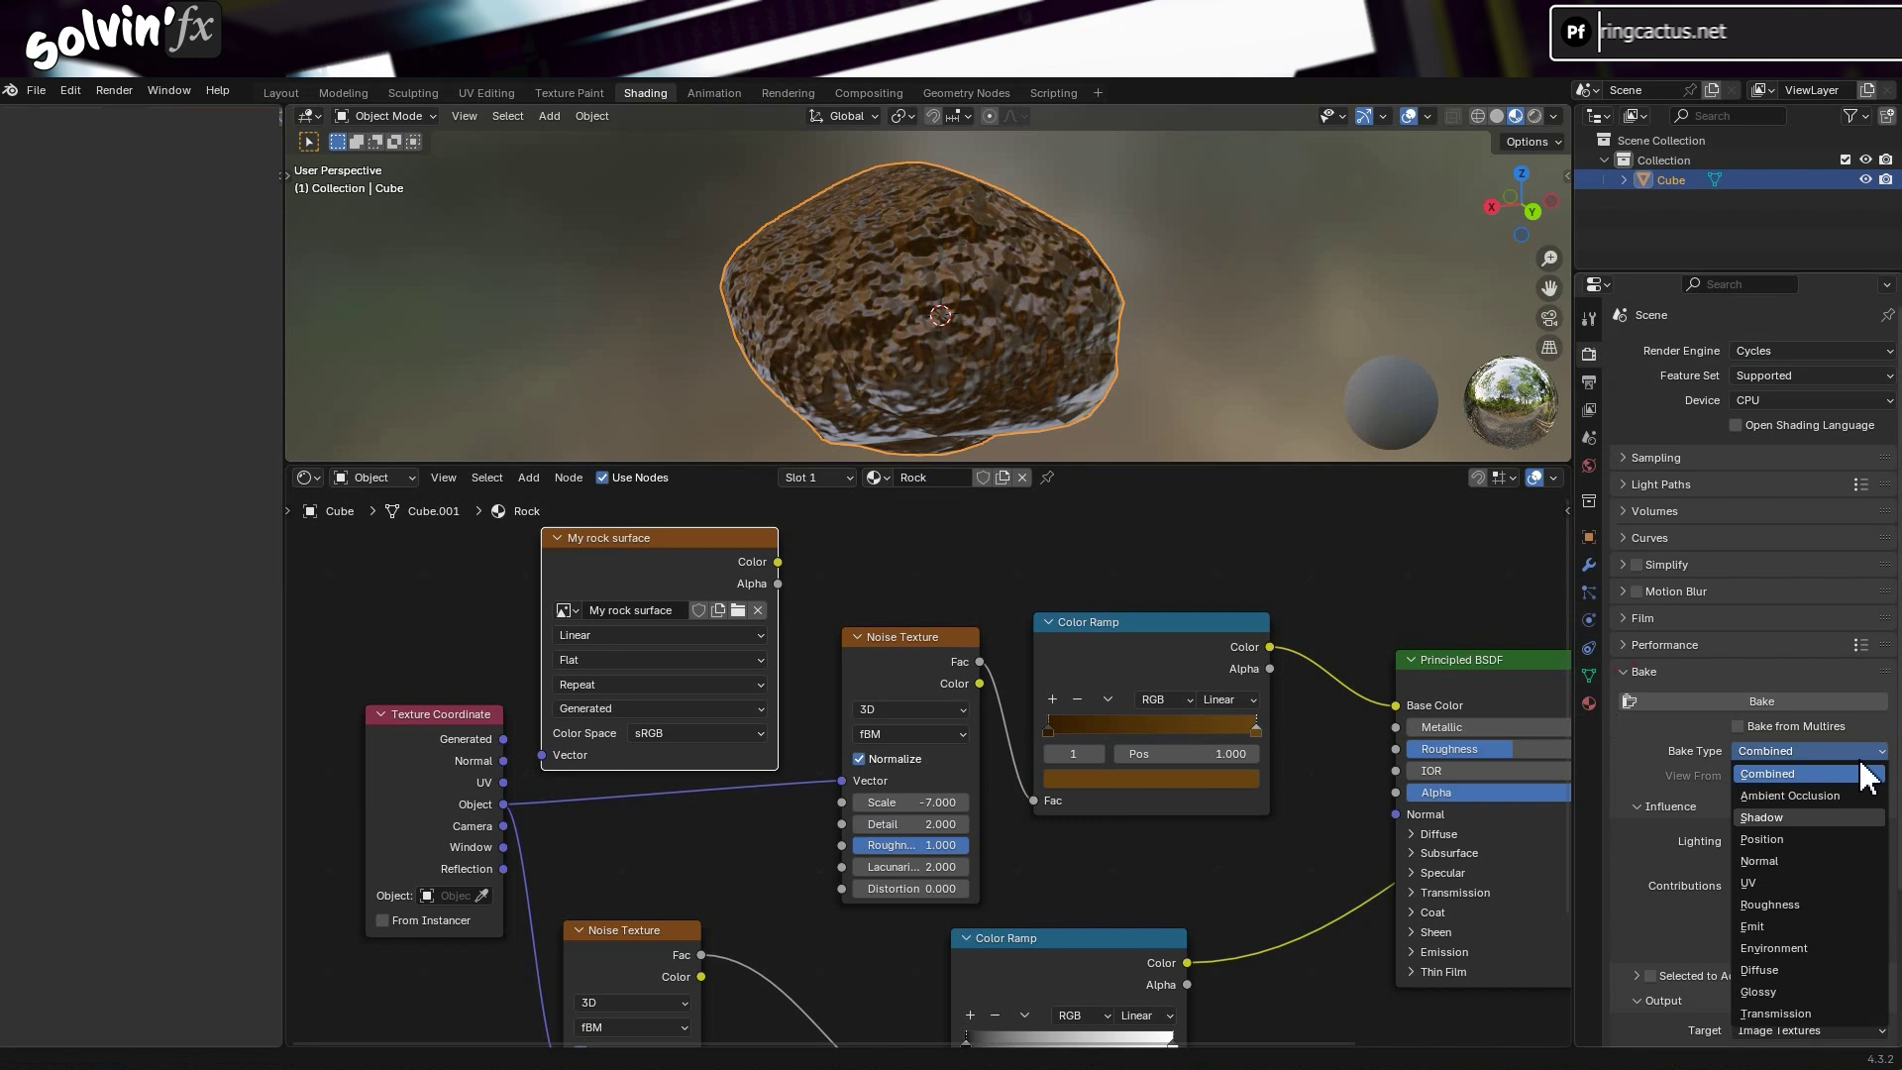
pyautogui.click(1805, 967)
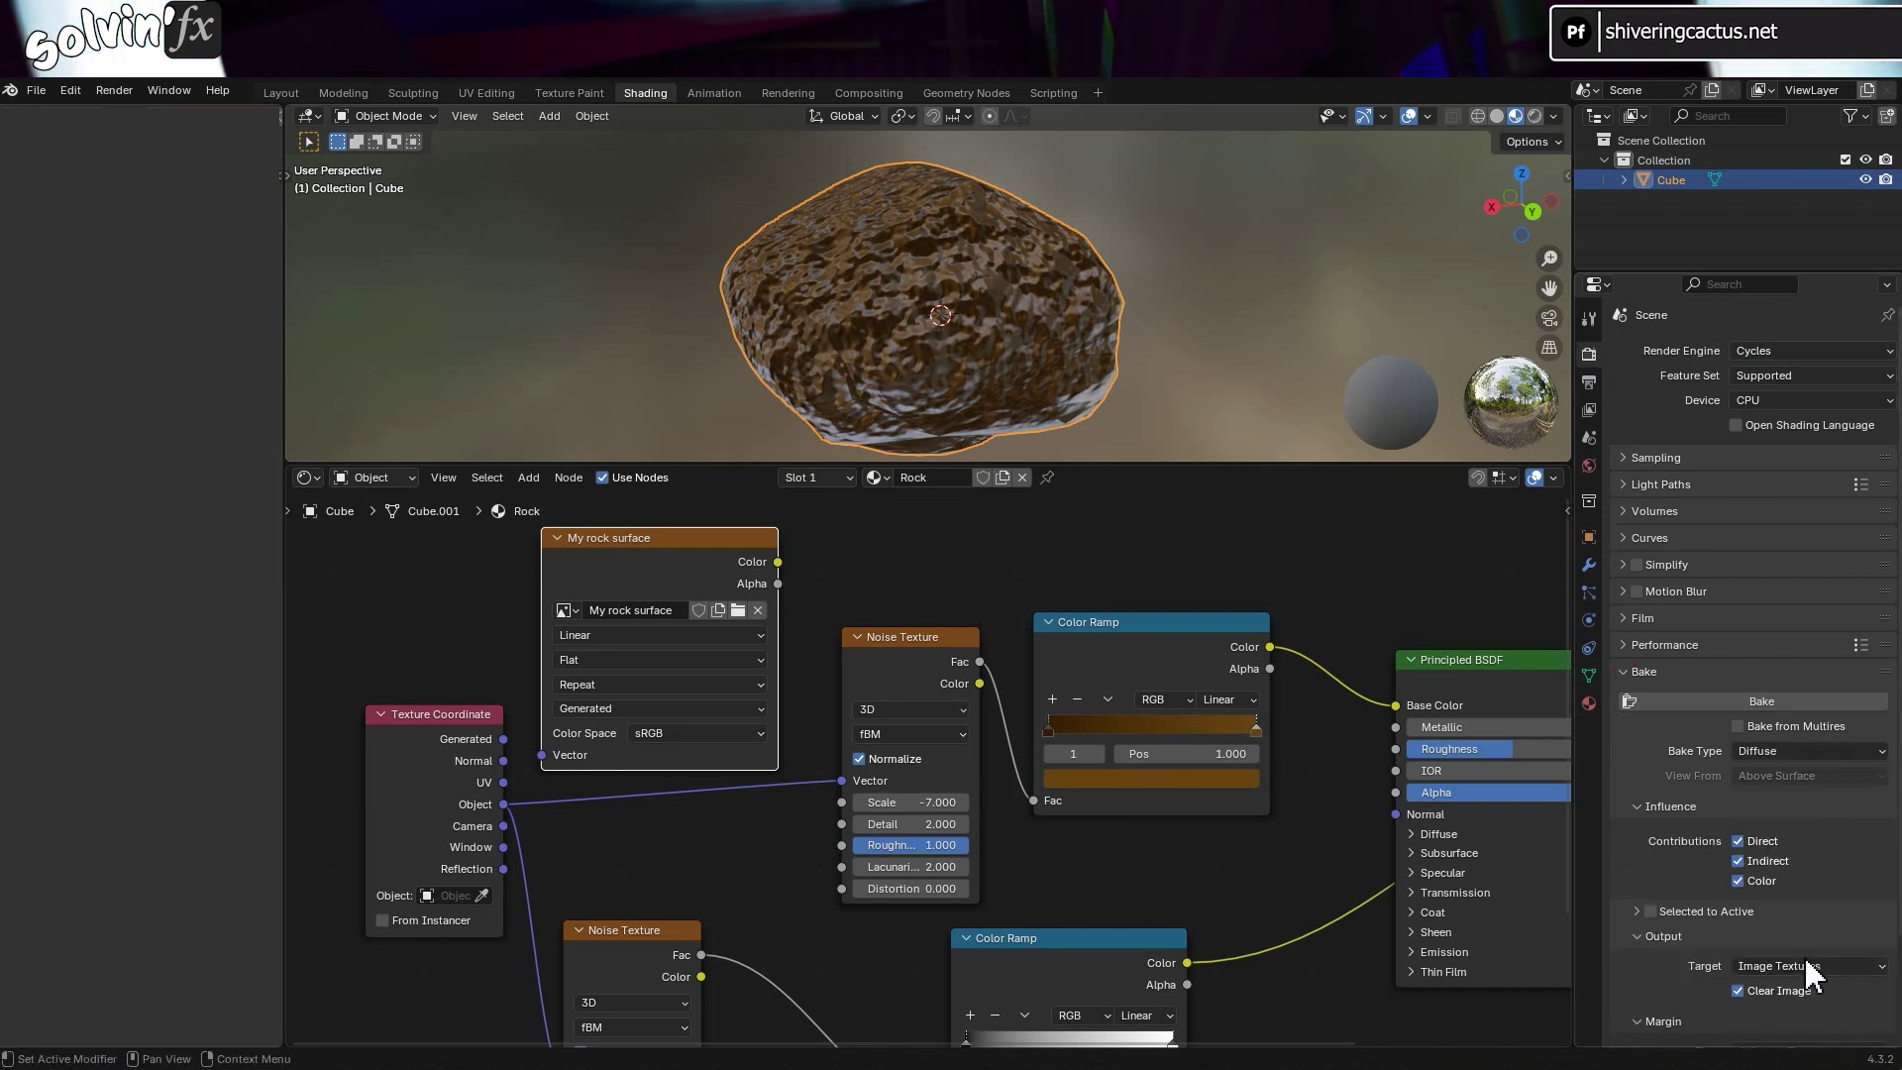
pyautogui.click(1739, 860)
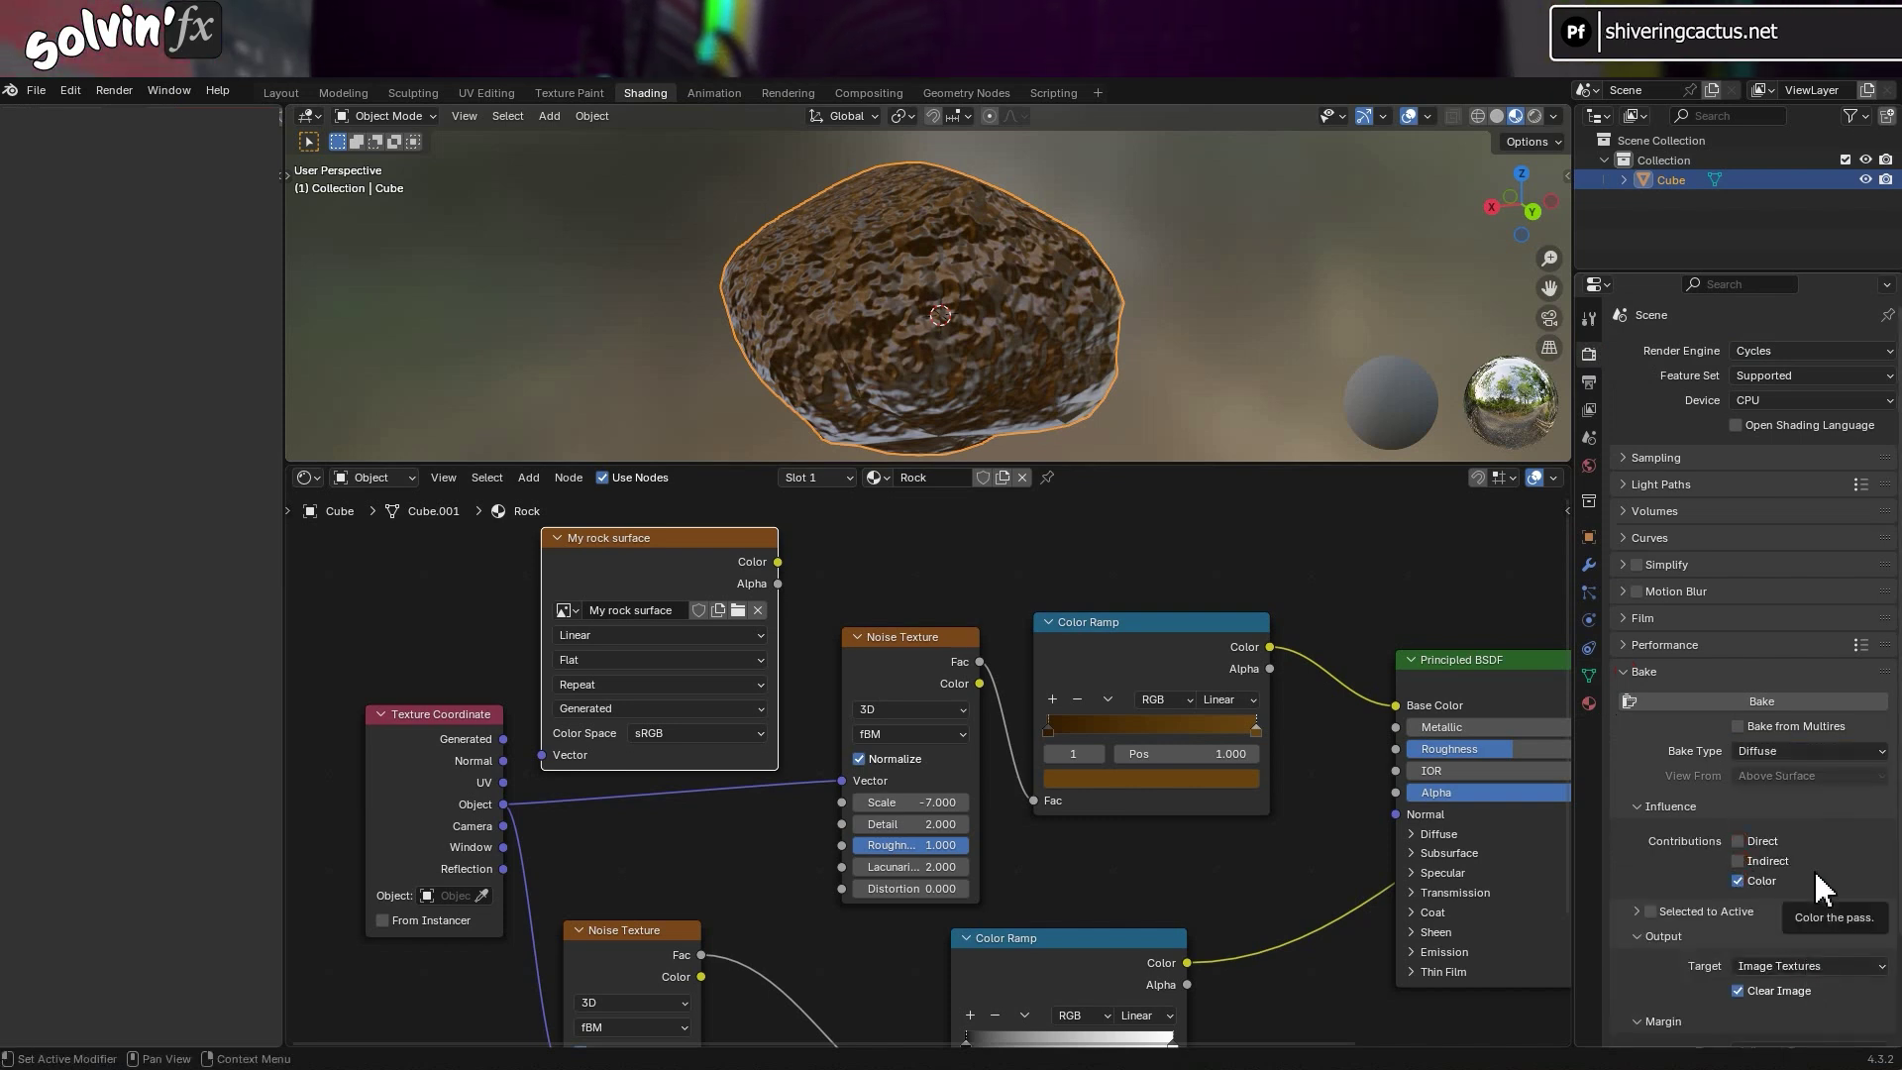
pyautogui.click(1764, 699)
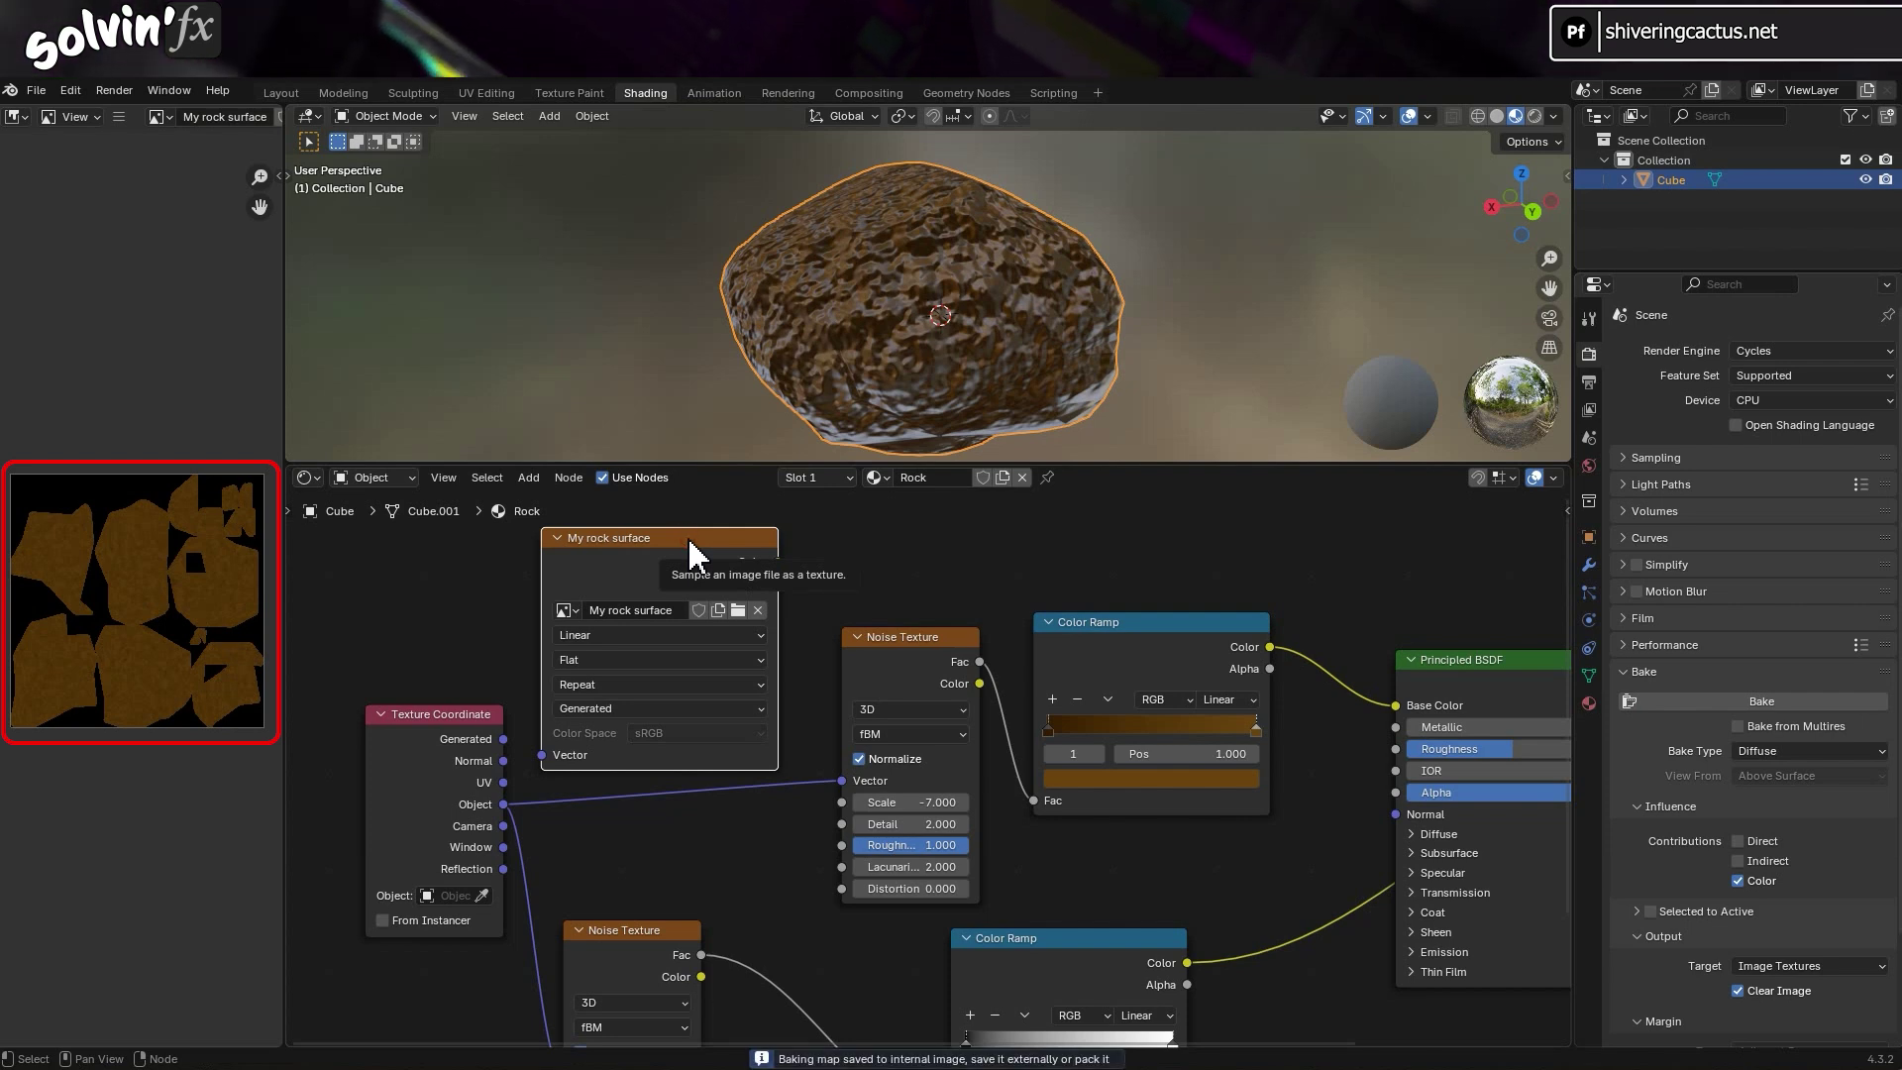
# Connect My rock surface Color directly to the Material Output Surface.
pyautogui.moveTo(689, 555); pyautogui.dragTo(1037, 576, button='middle')
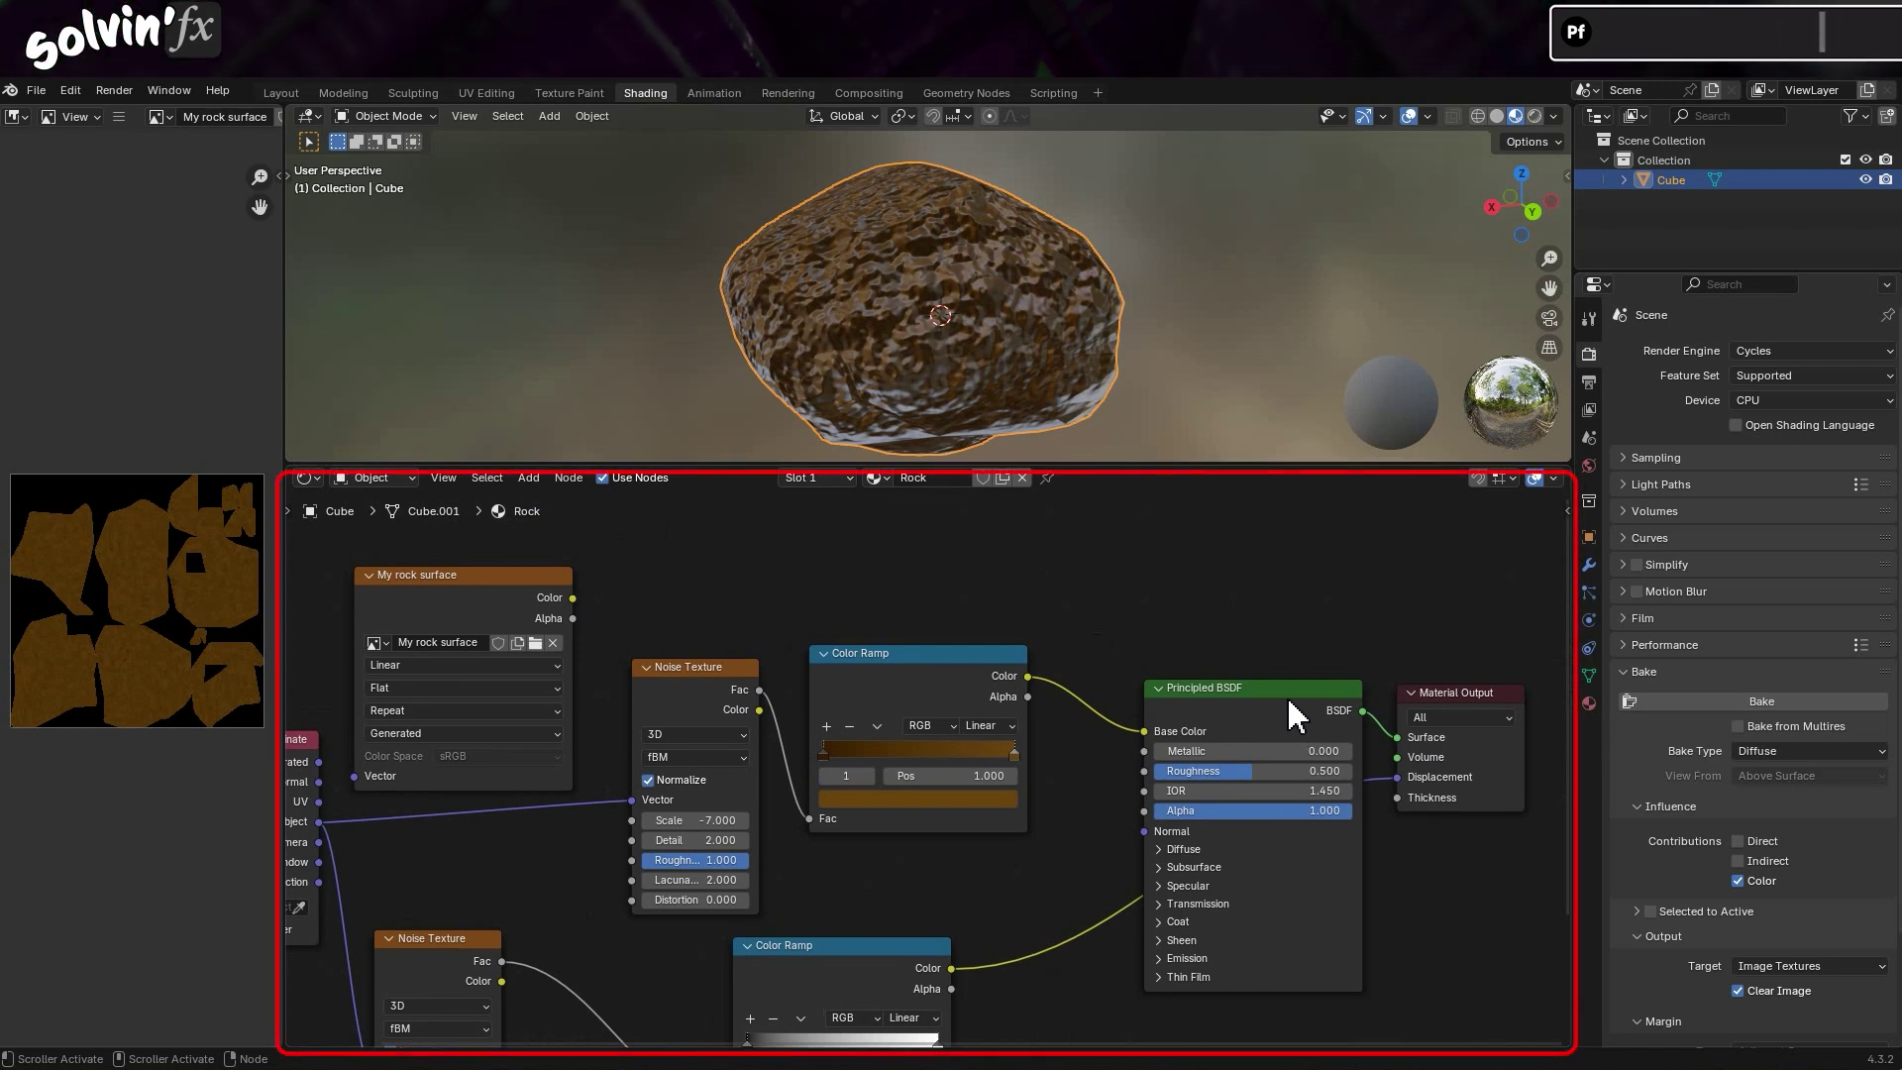
pyautogui.moveTo(1518, 693); pyautogui.dragTo(1582, 657)
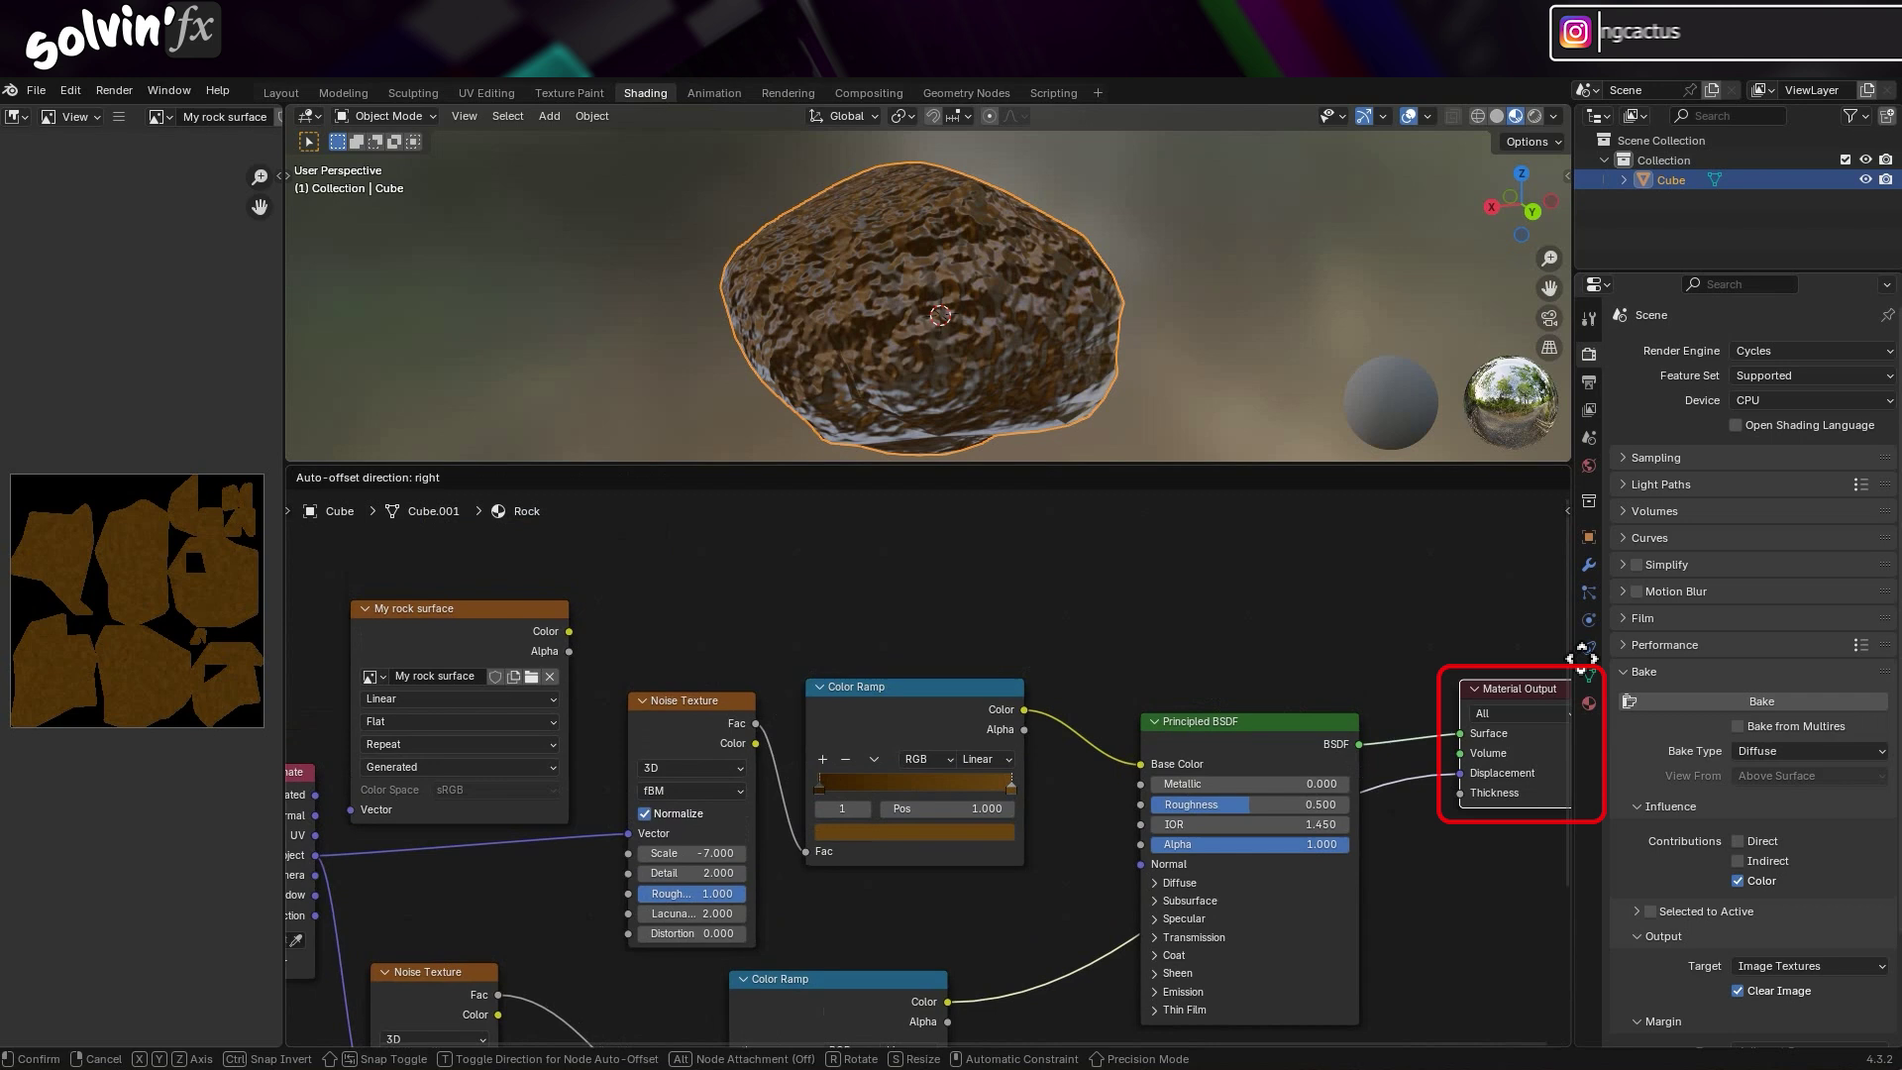
pyautogui.moveTo(1582, 657); pyautogui.dragTo(1483, 717)
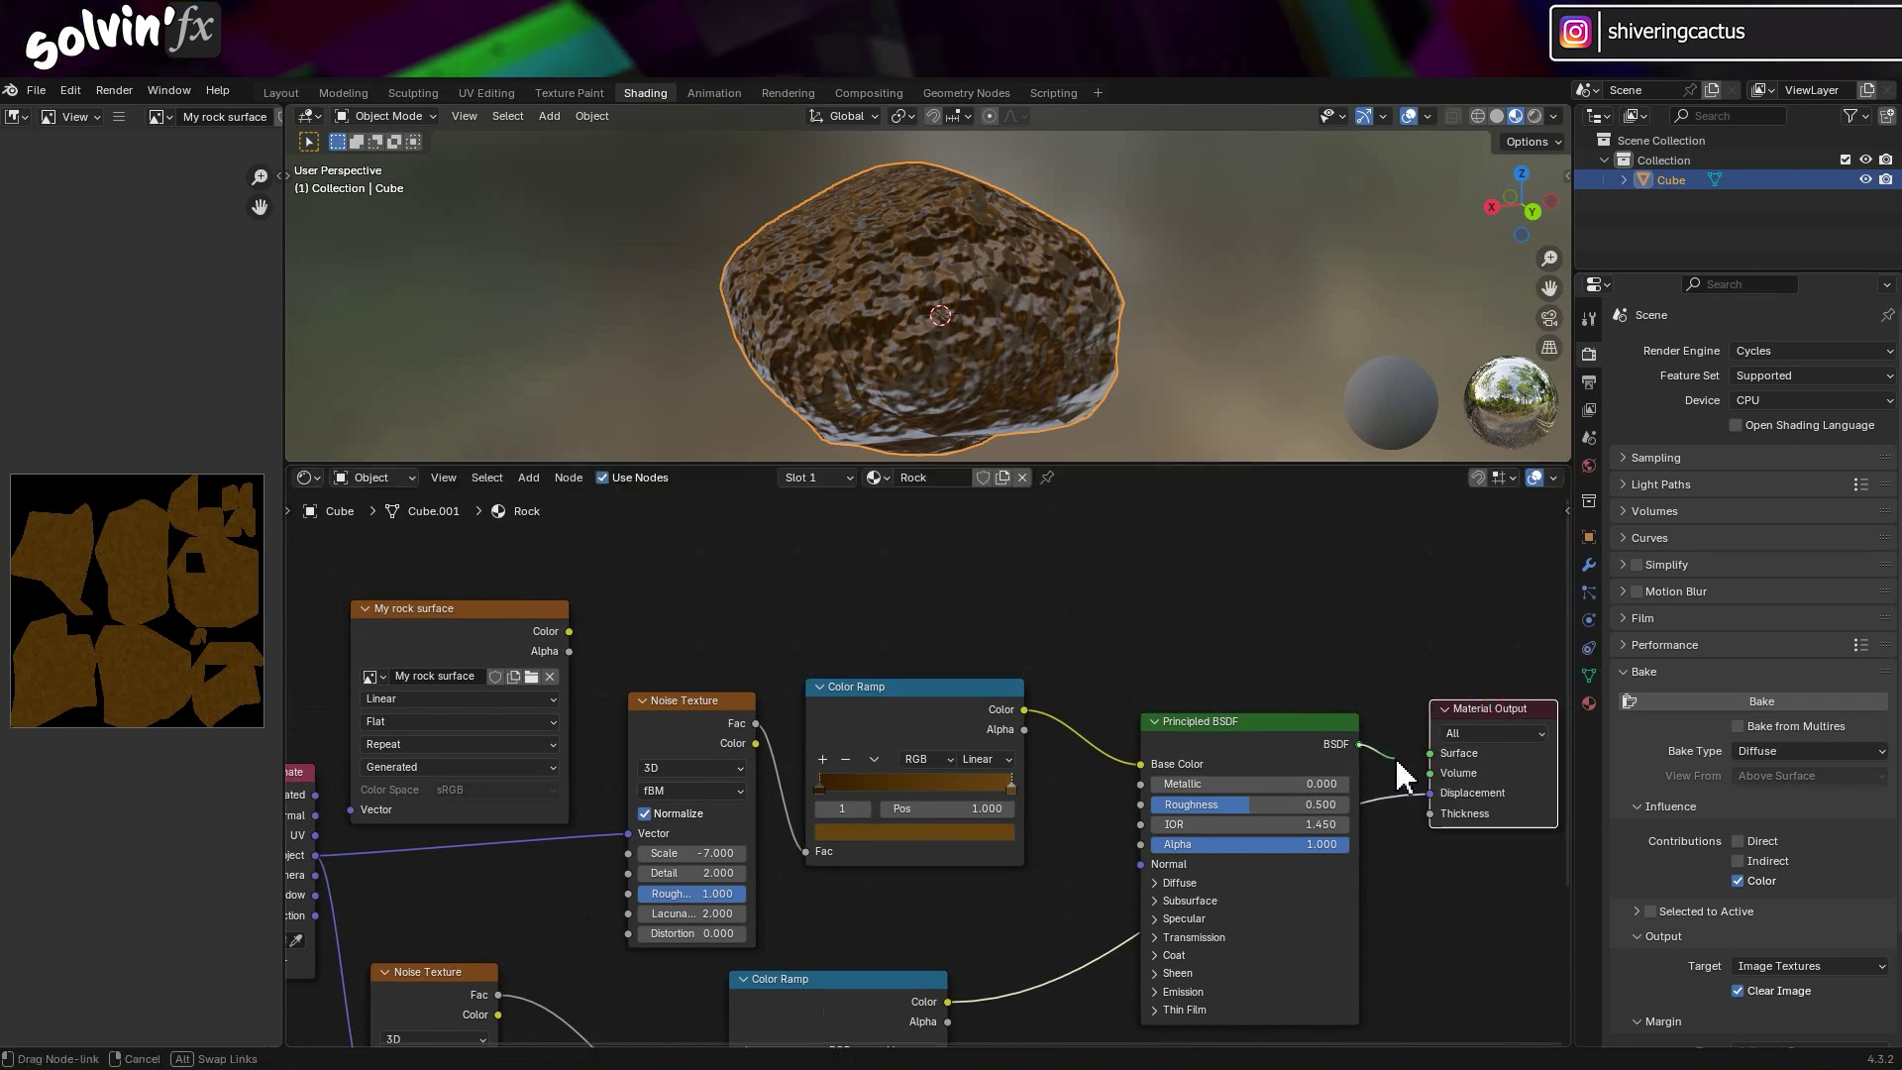
pyautogui.moveTo(1399, 762); pyautogui.dragTo(1398, 762)
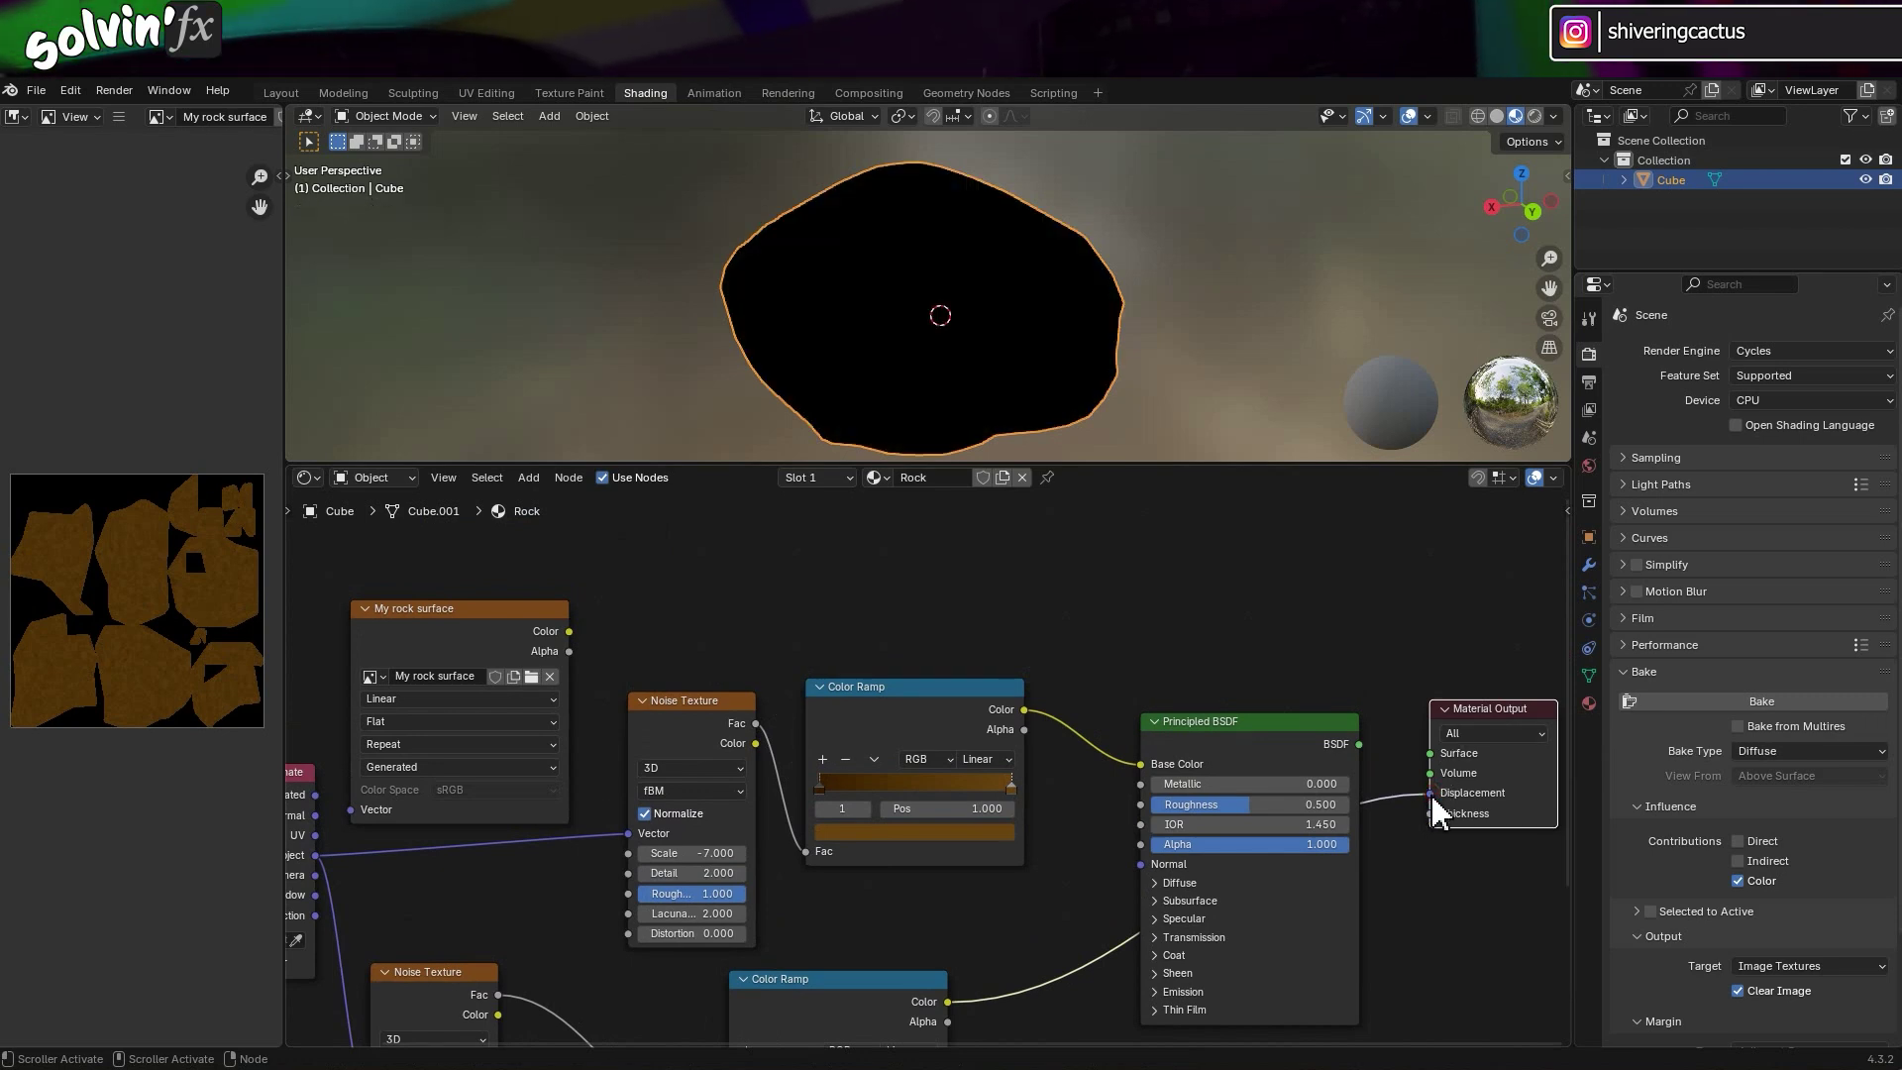
pyautogui.moveTo(1436, 814); pyautogui.dragTo(825, 599)
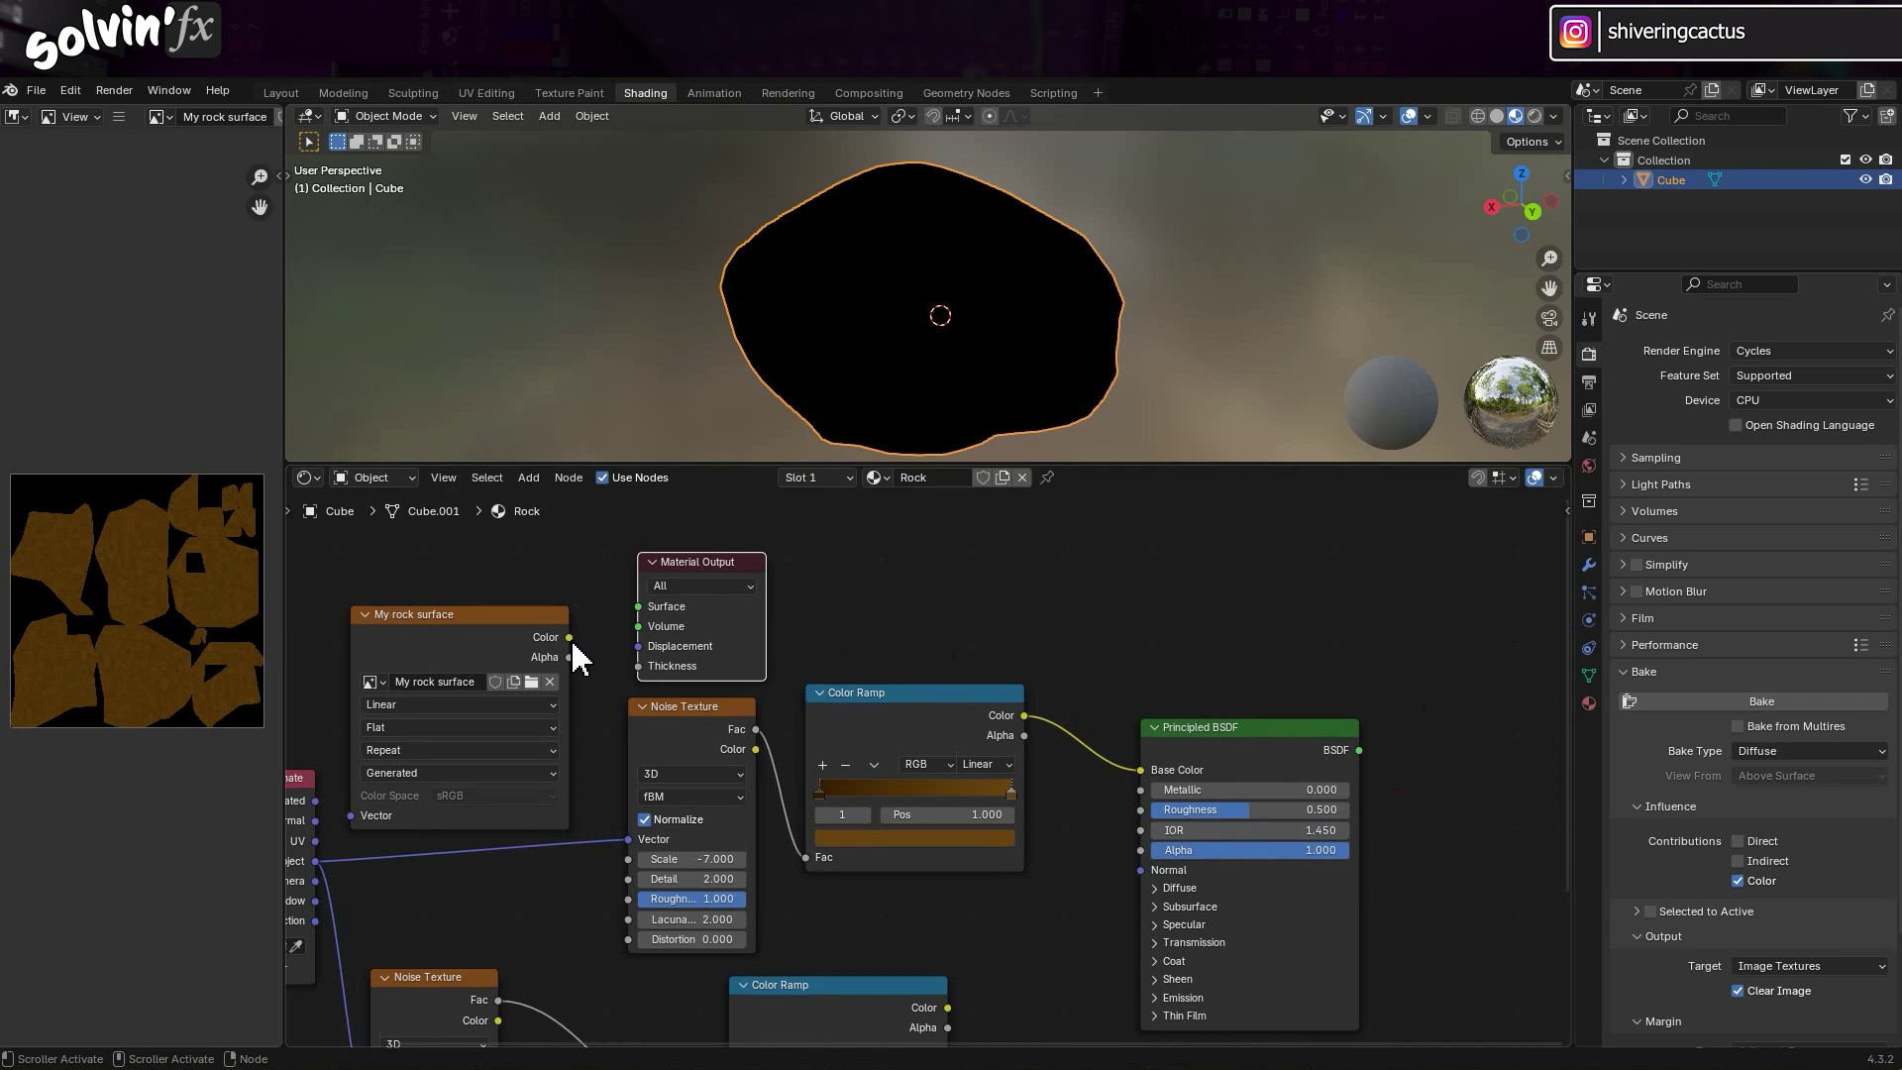
pyautogui.moveTo(570, 639); pyautogui.dragTo(639, 616)
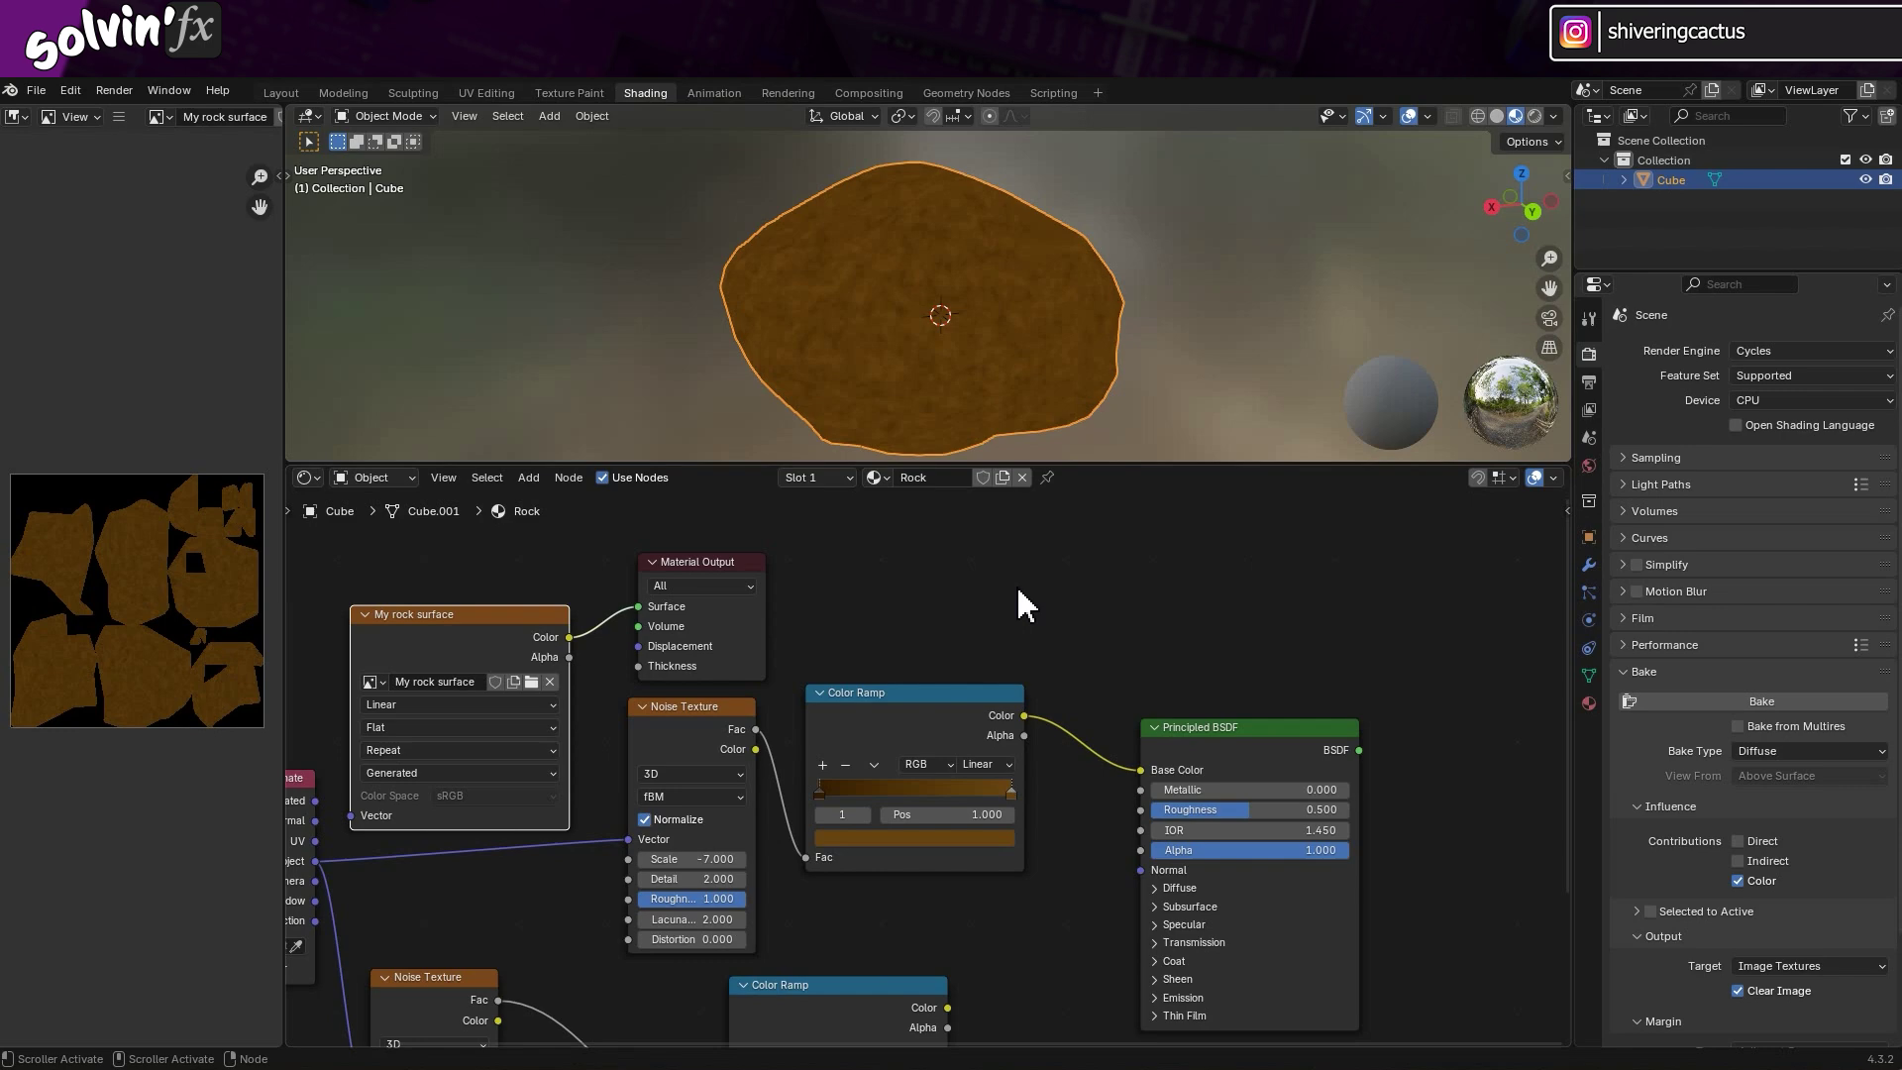
# Export the rock as glTF 2.0 (.glb/.gltf).
pyautogui.click(35, 90)
pyautogui.moveTo(107, 389)
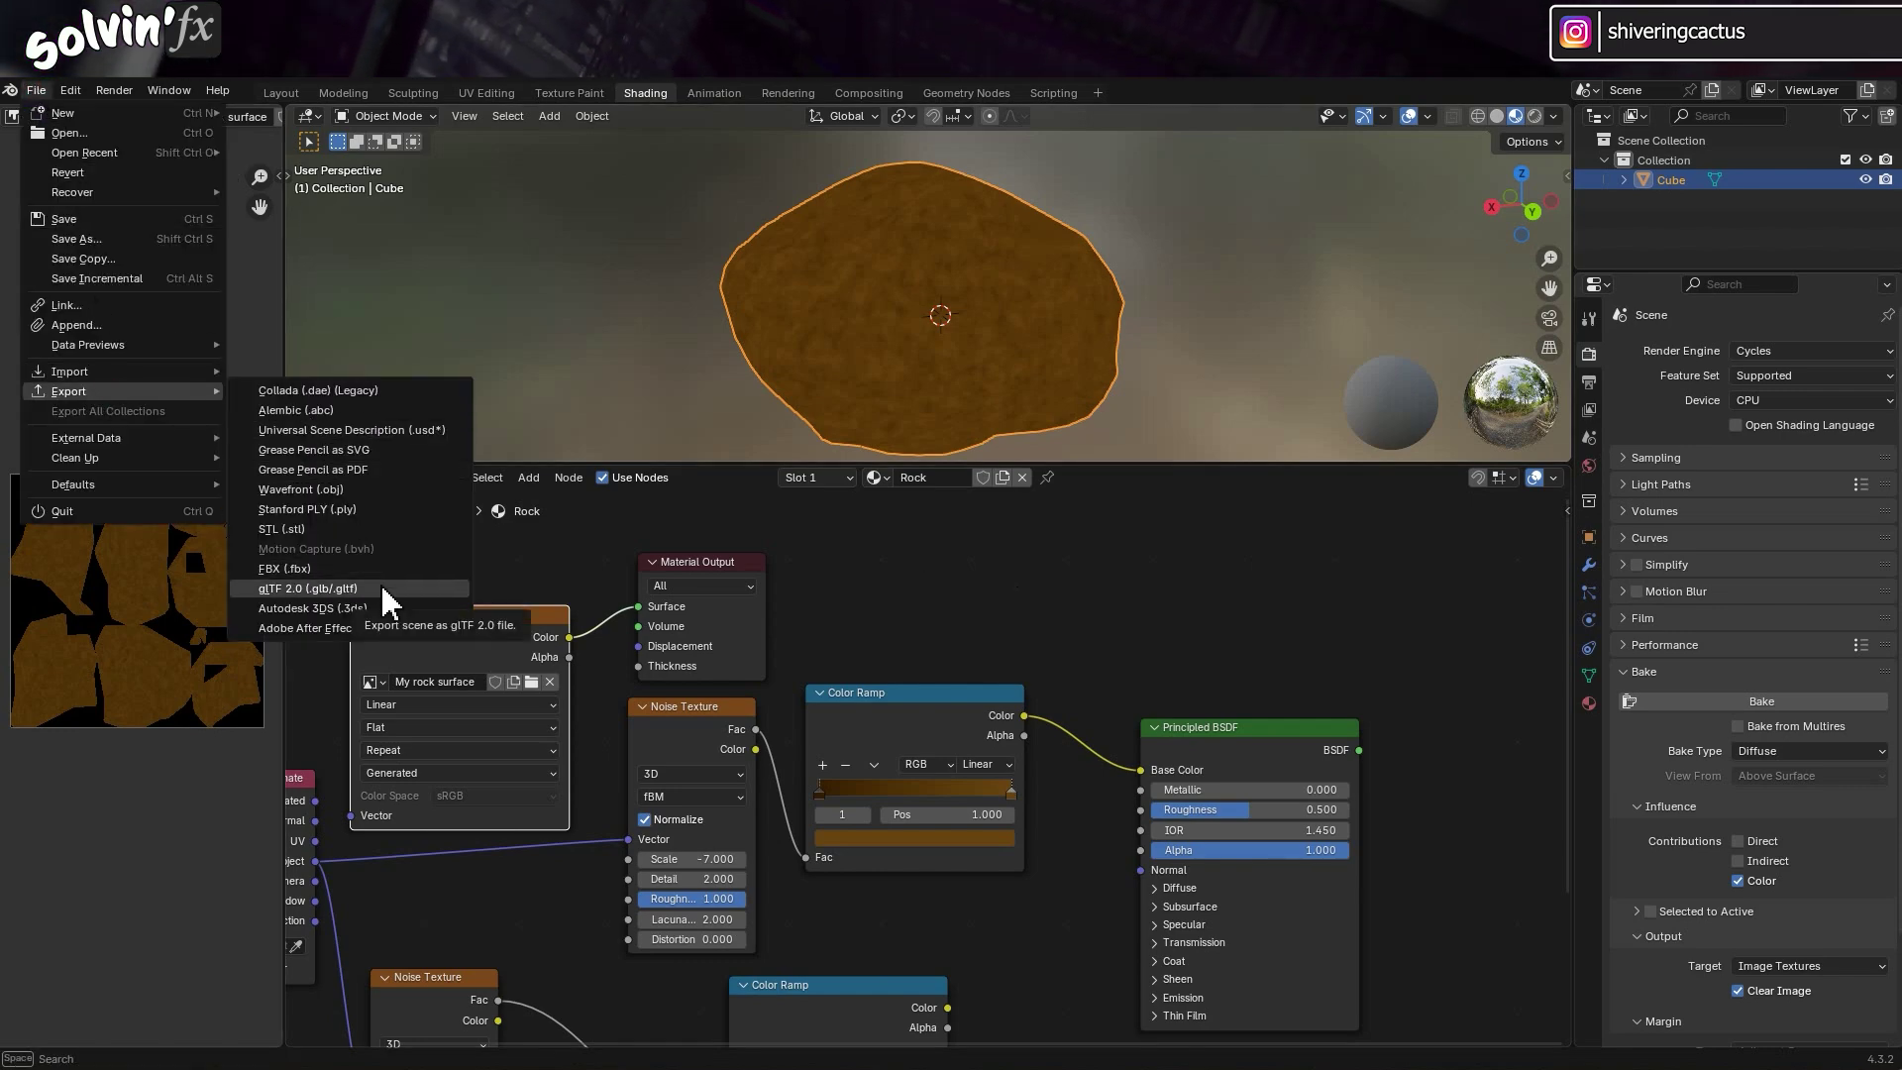
pyautogui.click(307, 588)
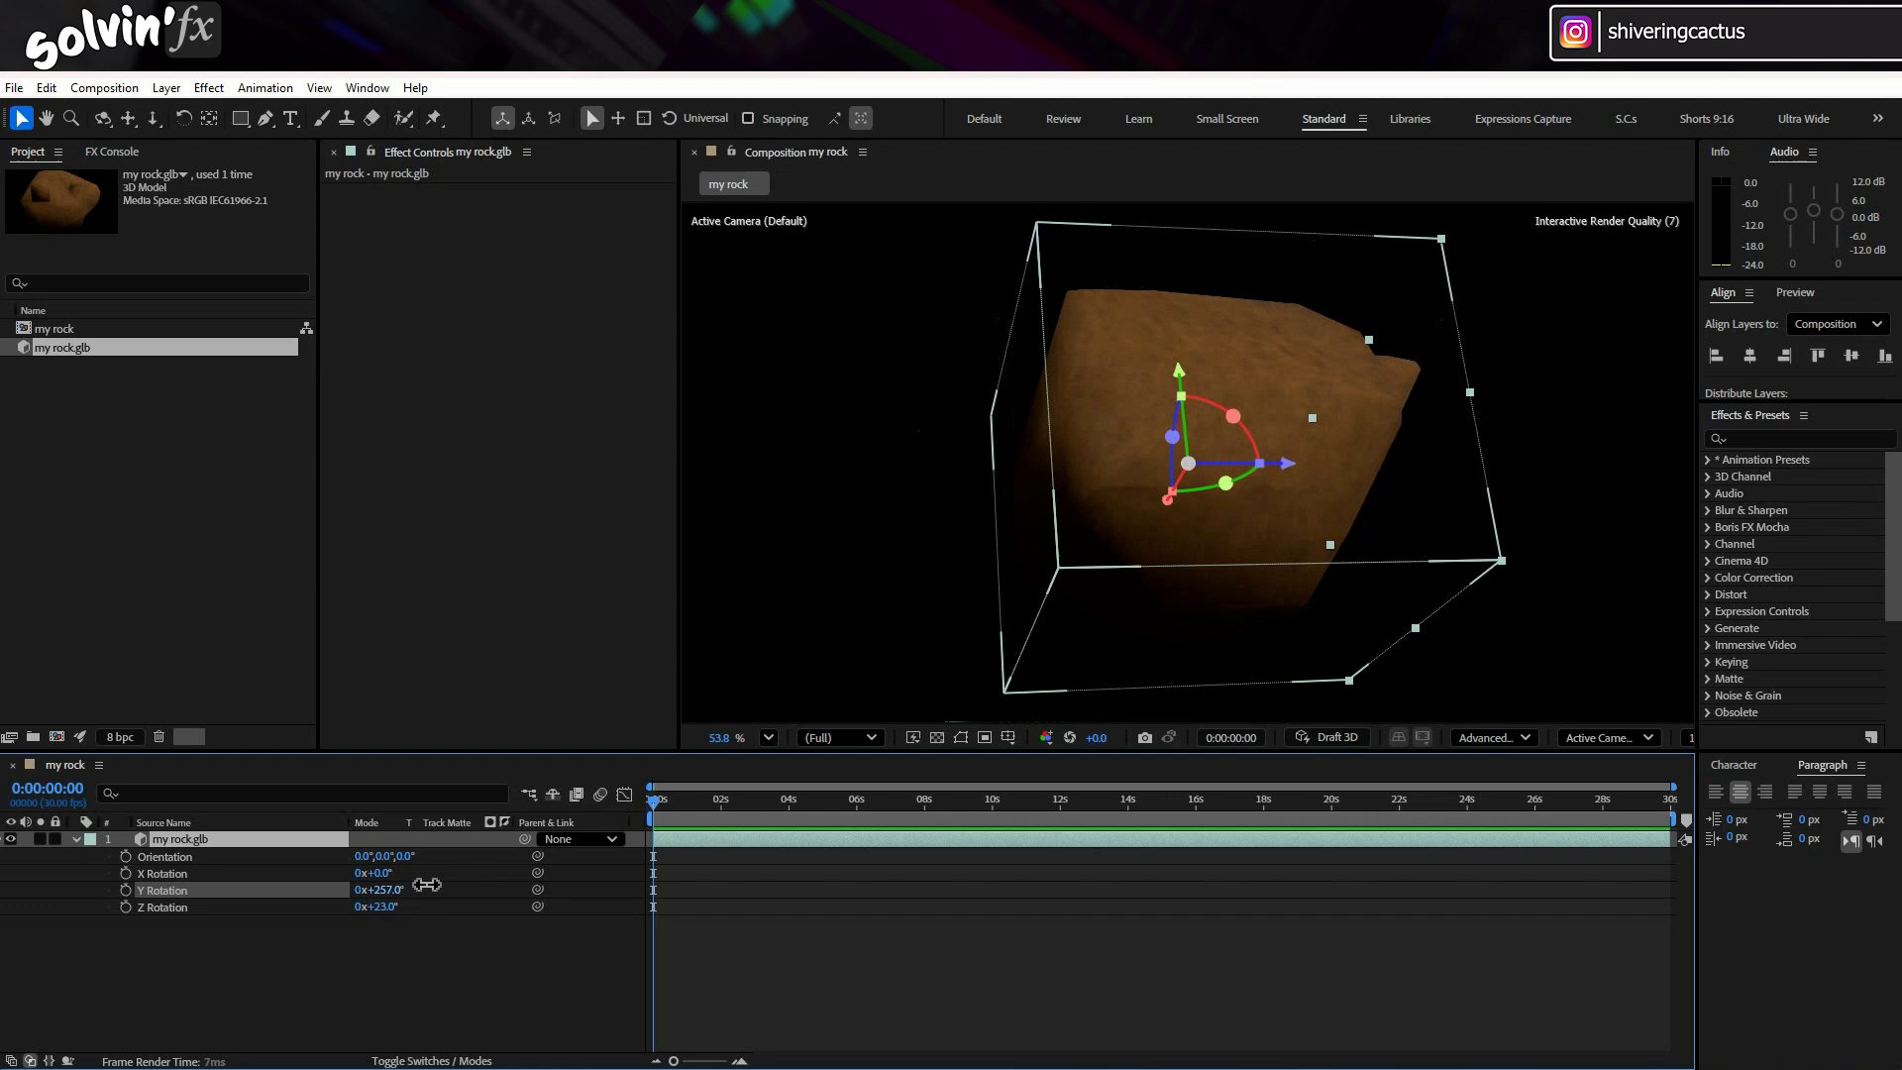
# Scrub the my rock.glb layer's Y Rotation to spin the model and check the baked texture.
pyautogui.moveTo(442, 884); pyautogui.dragTo(741, 874)
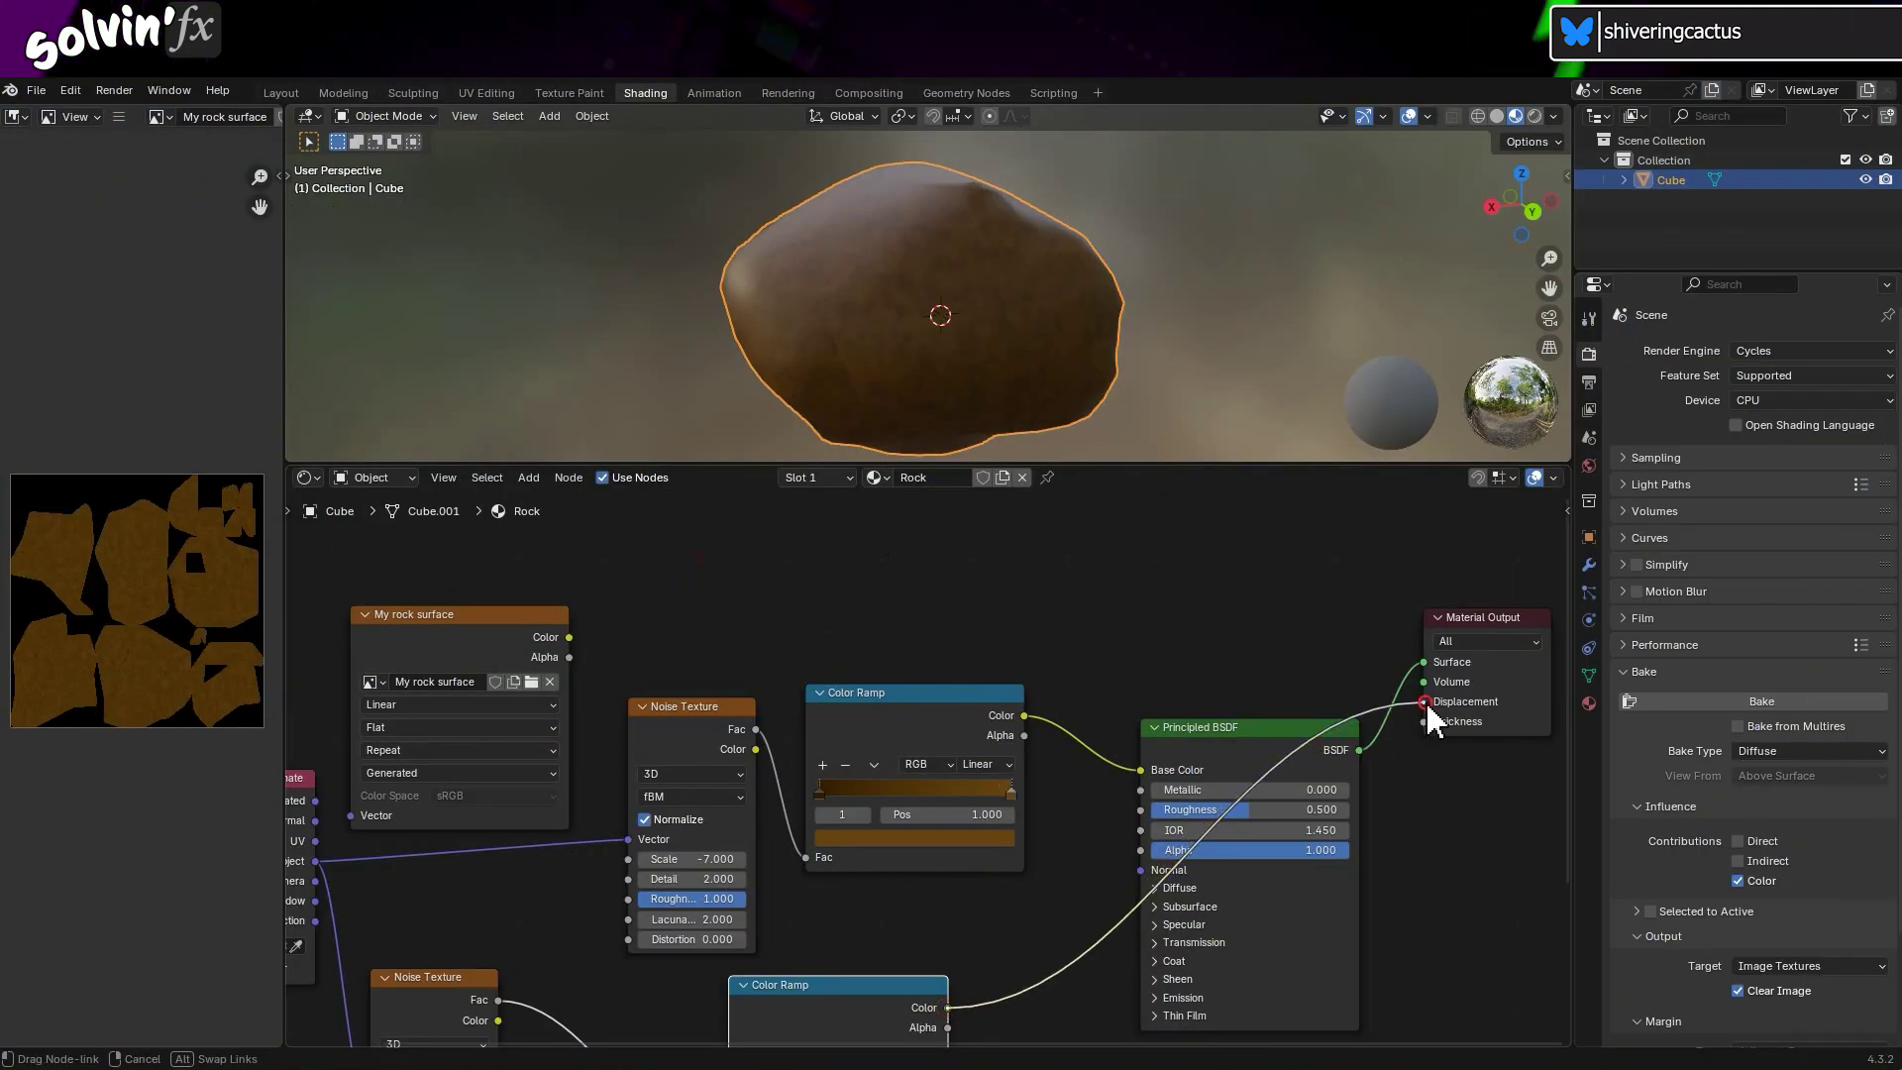
# Add an Image Texture node holding a new 2048 px image named 'rock bump'.
pyautogui.click(528, 477)
pyautogui.moveTo(555, 604)
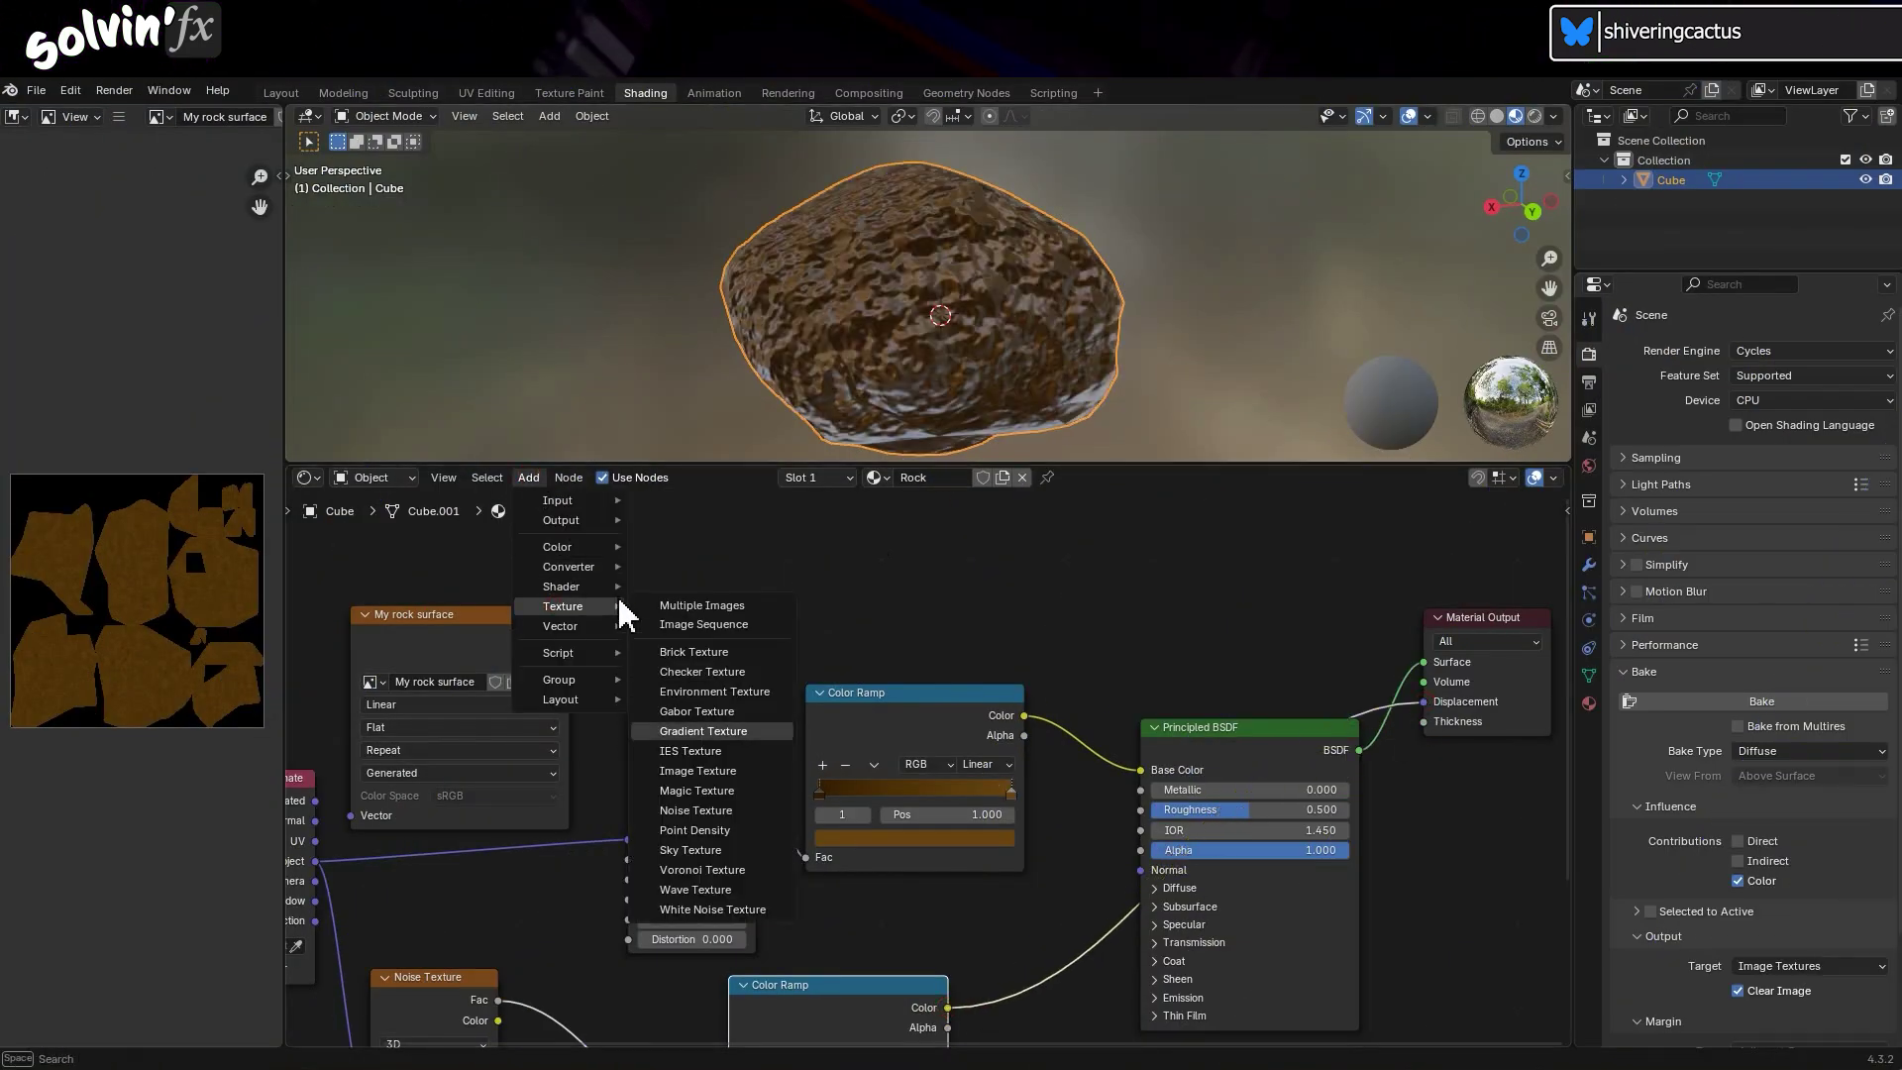
pyautogui.click(693, 731)
pyautogui.click(654, 579)
pyautogui.click(758, 662)
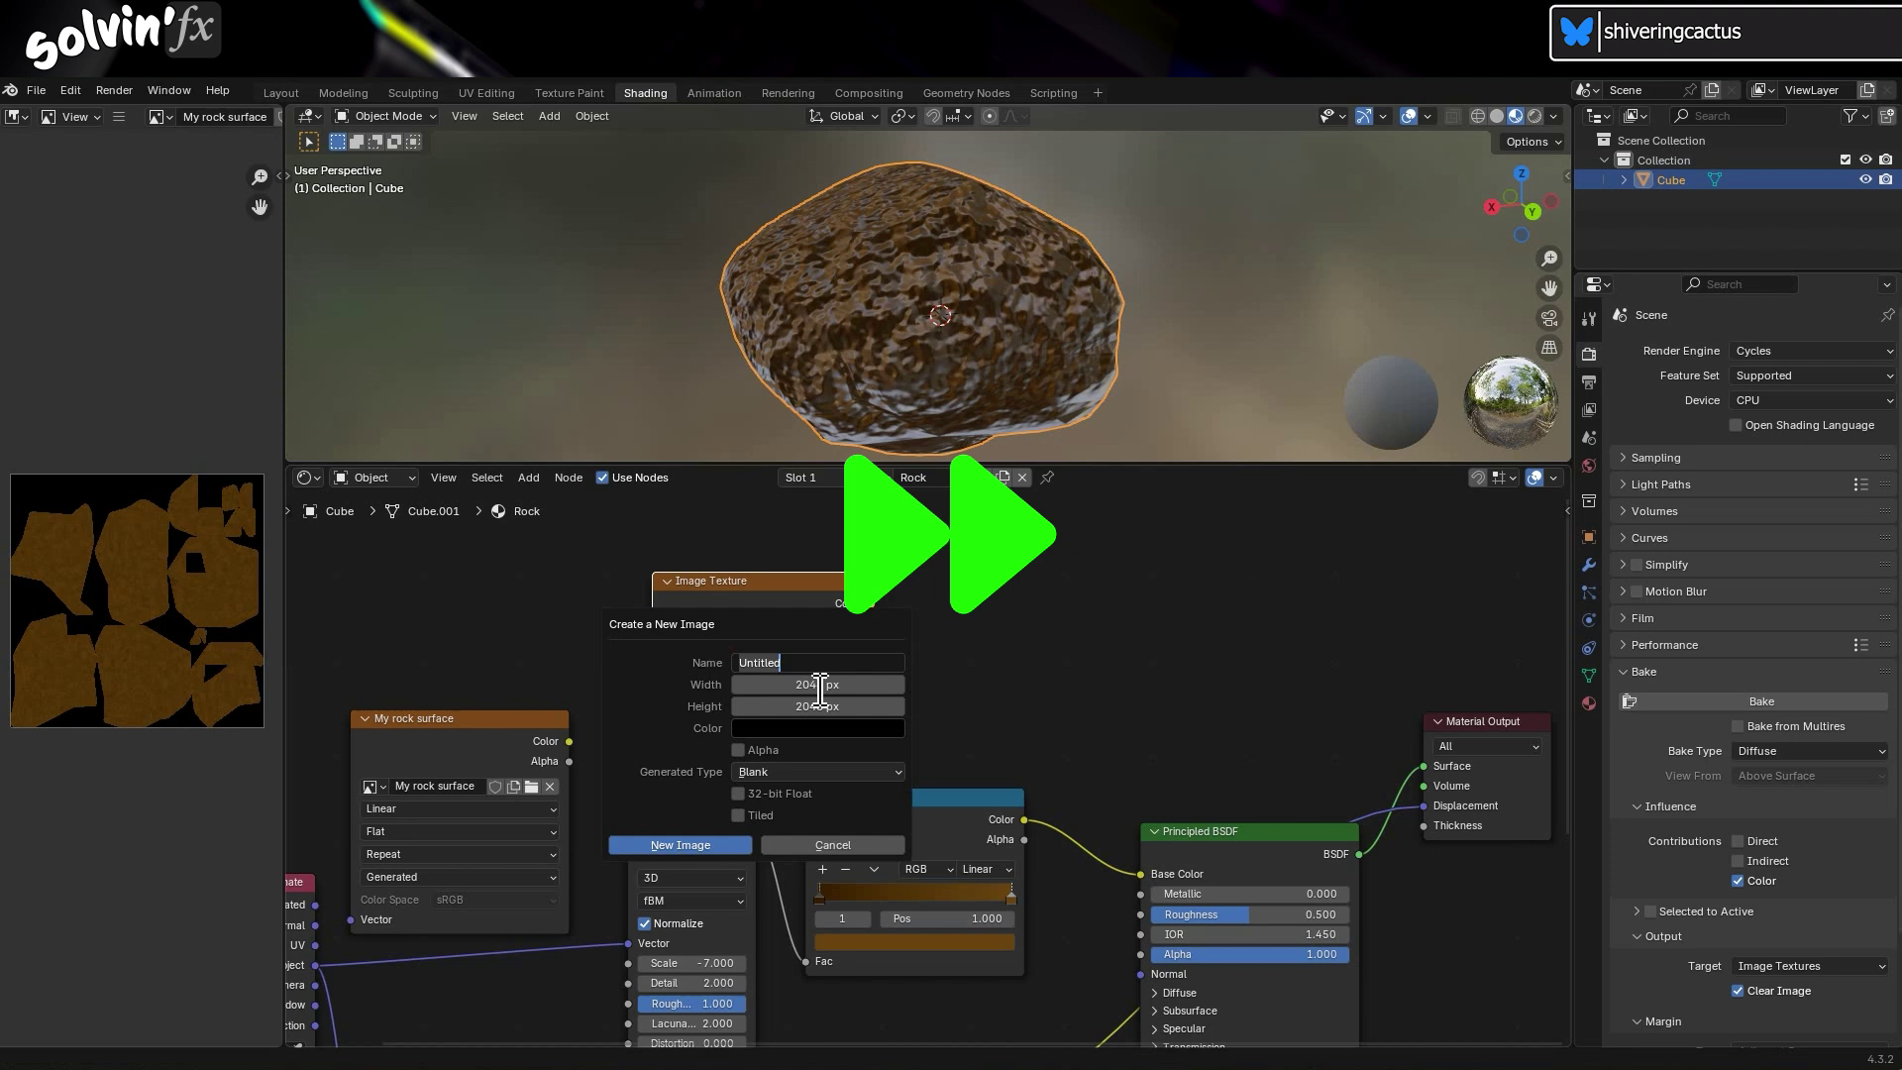
pyautogui.write('rock bump')
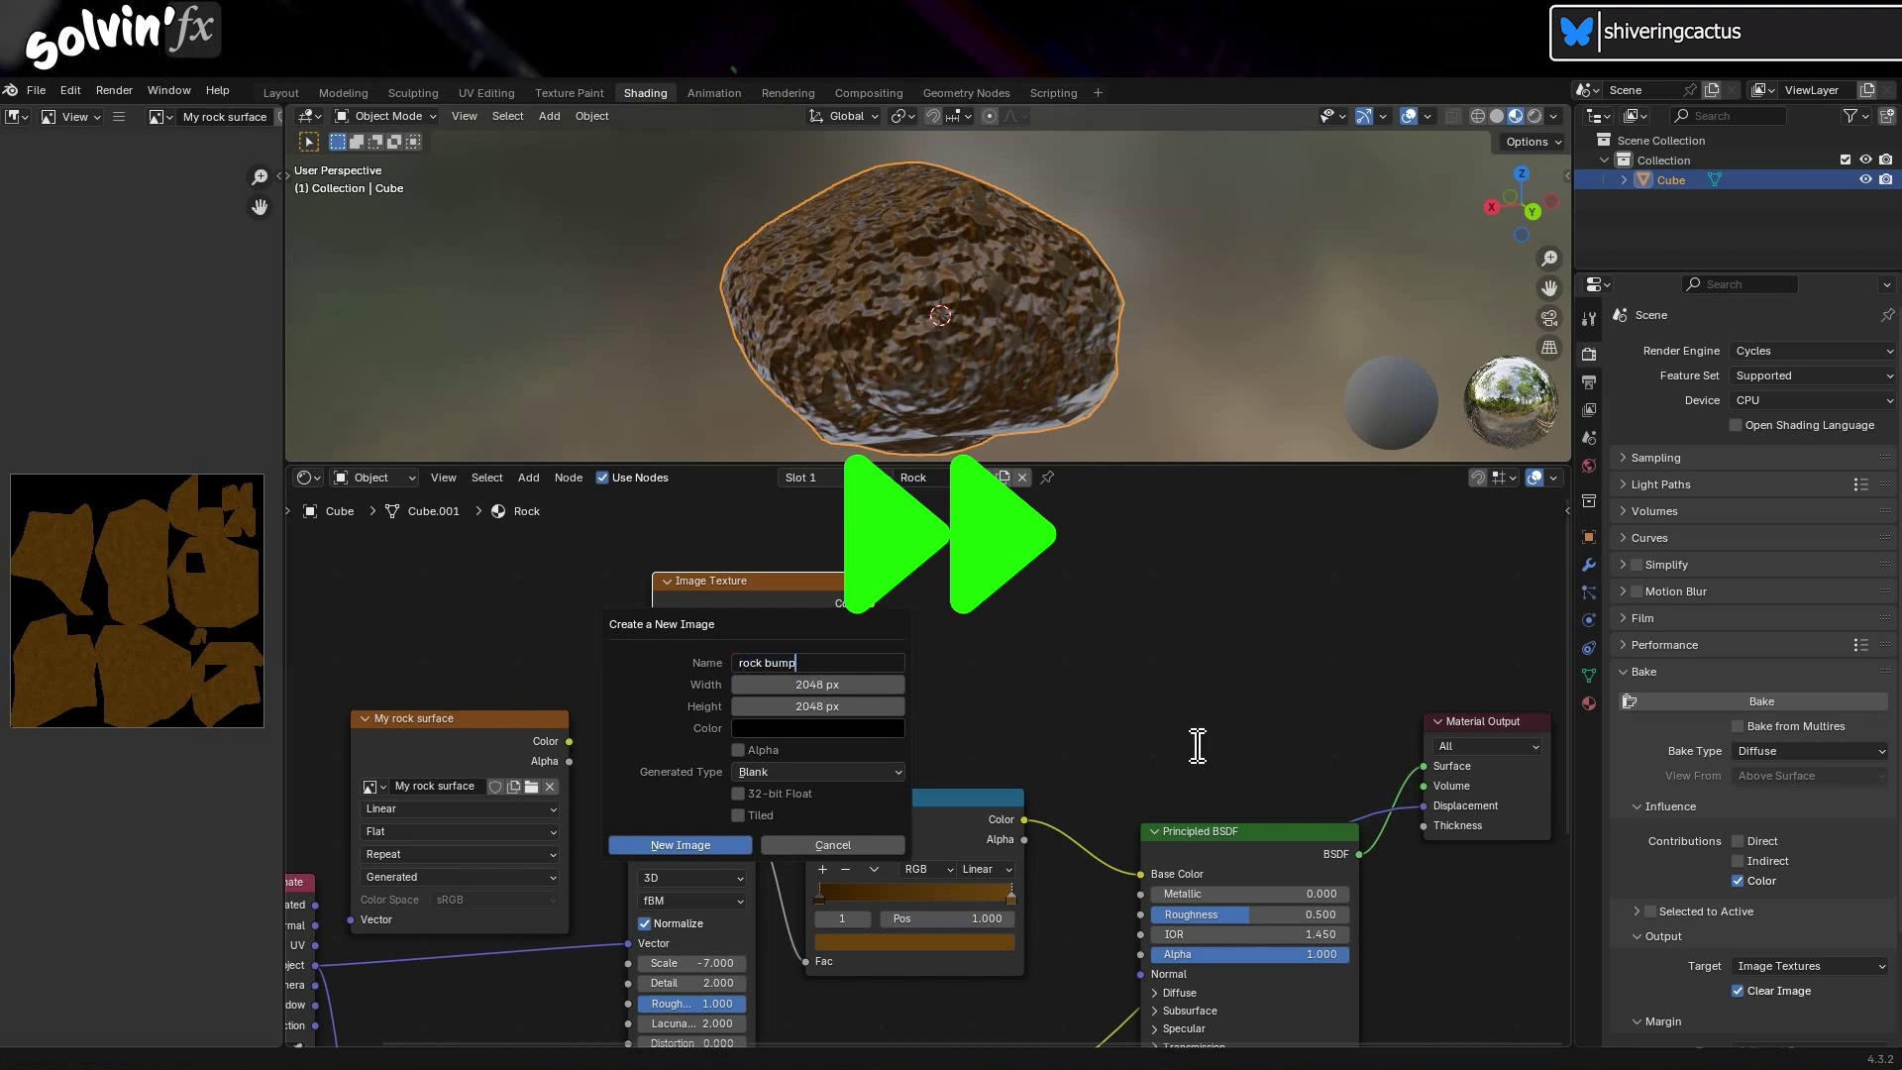
pyautogui.click(681, 845)
pyautogui.moveTo(714, 592); pyautogui.dragTo(665, 551)
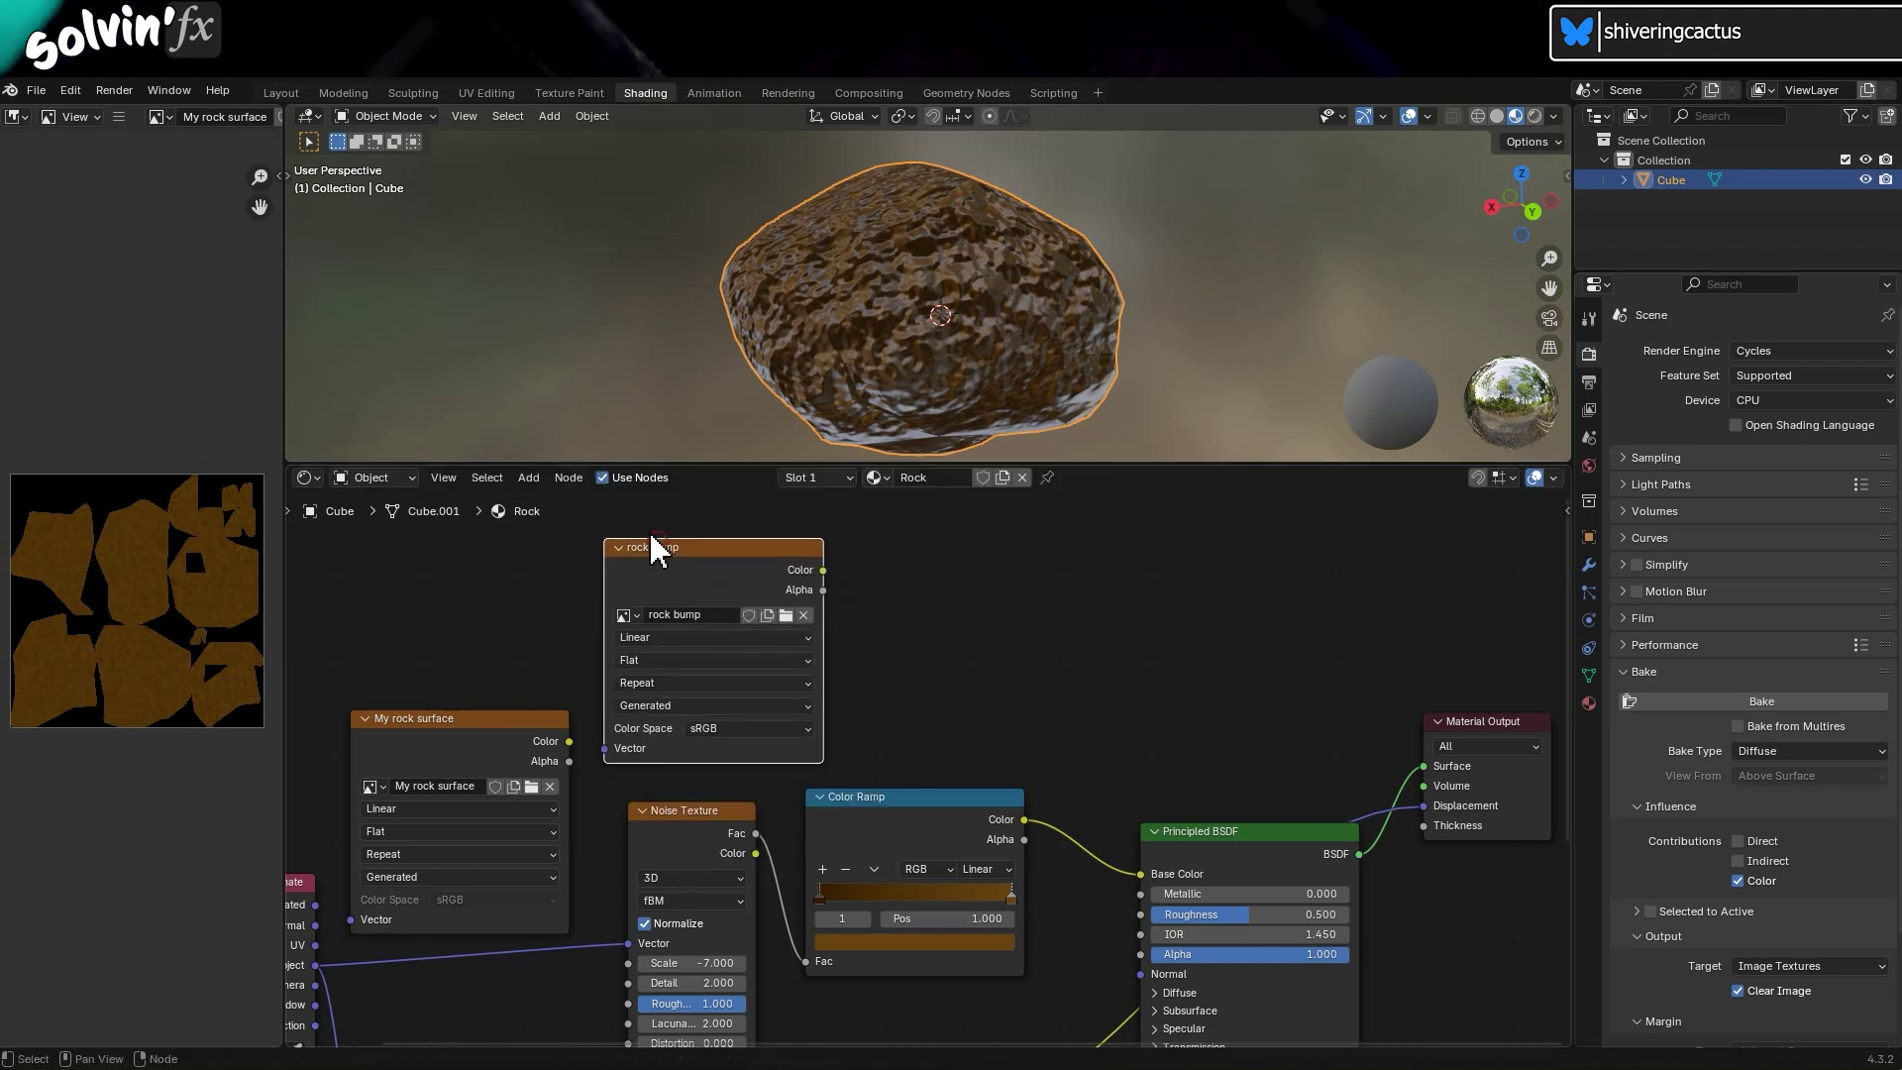
# Set the bake type to Normal and bake into the rock bump image.
pyautogui.click(1774, 751)
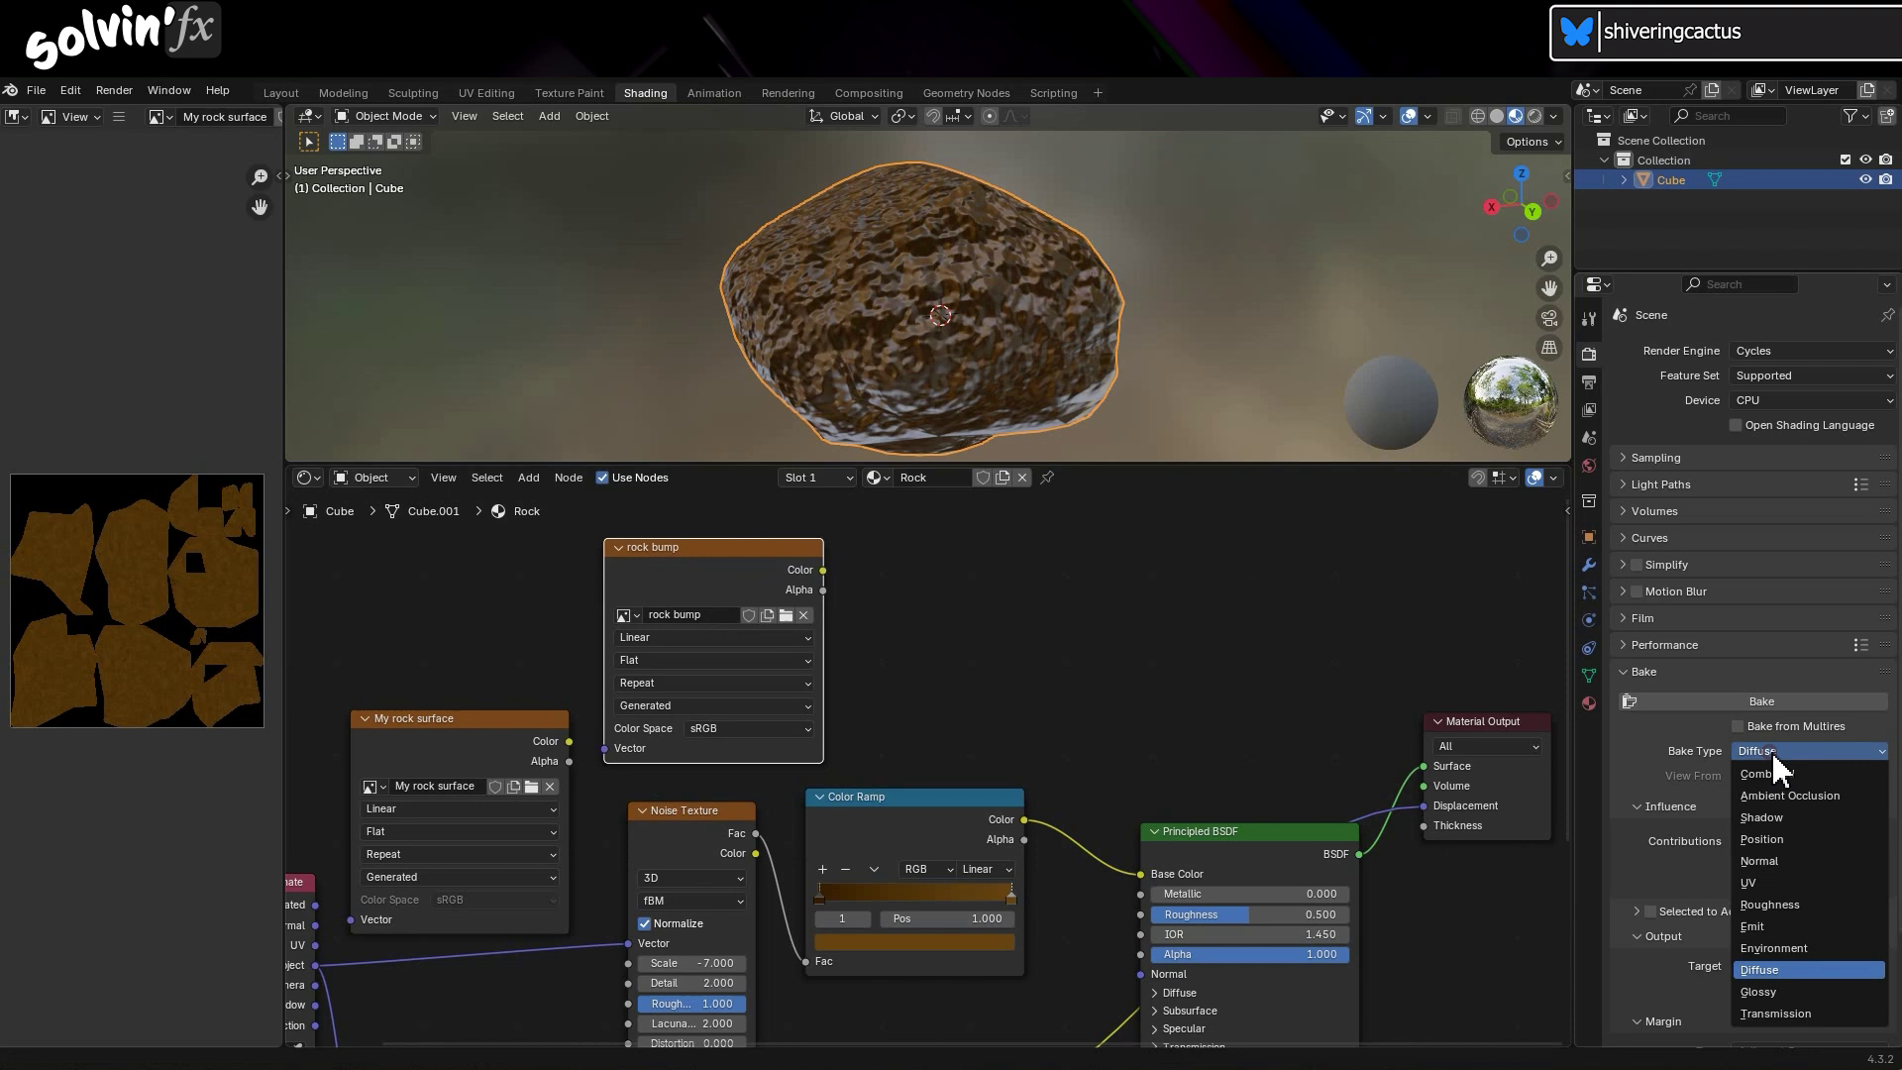
pyautogui.click(1793, 857)
pyautogui.click(1767, 699)
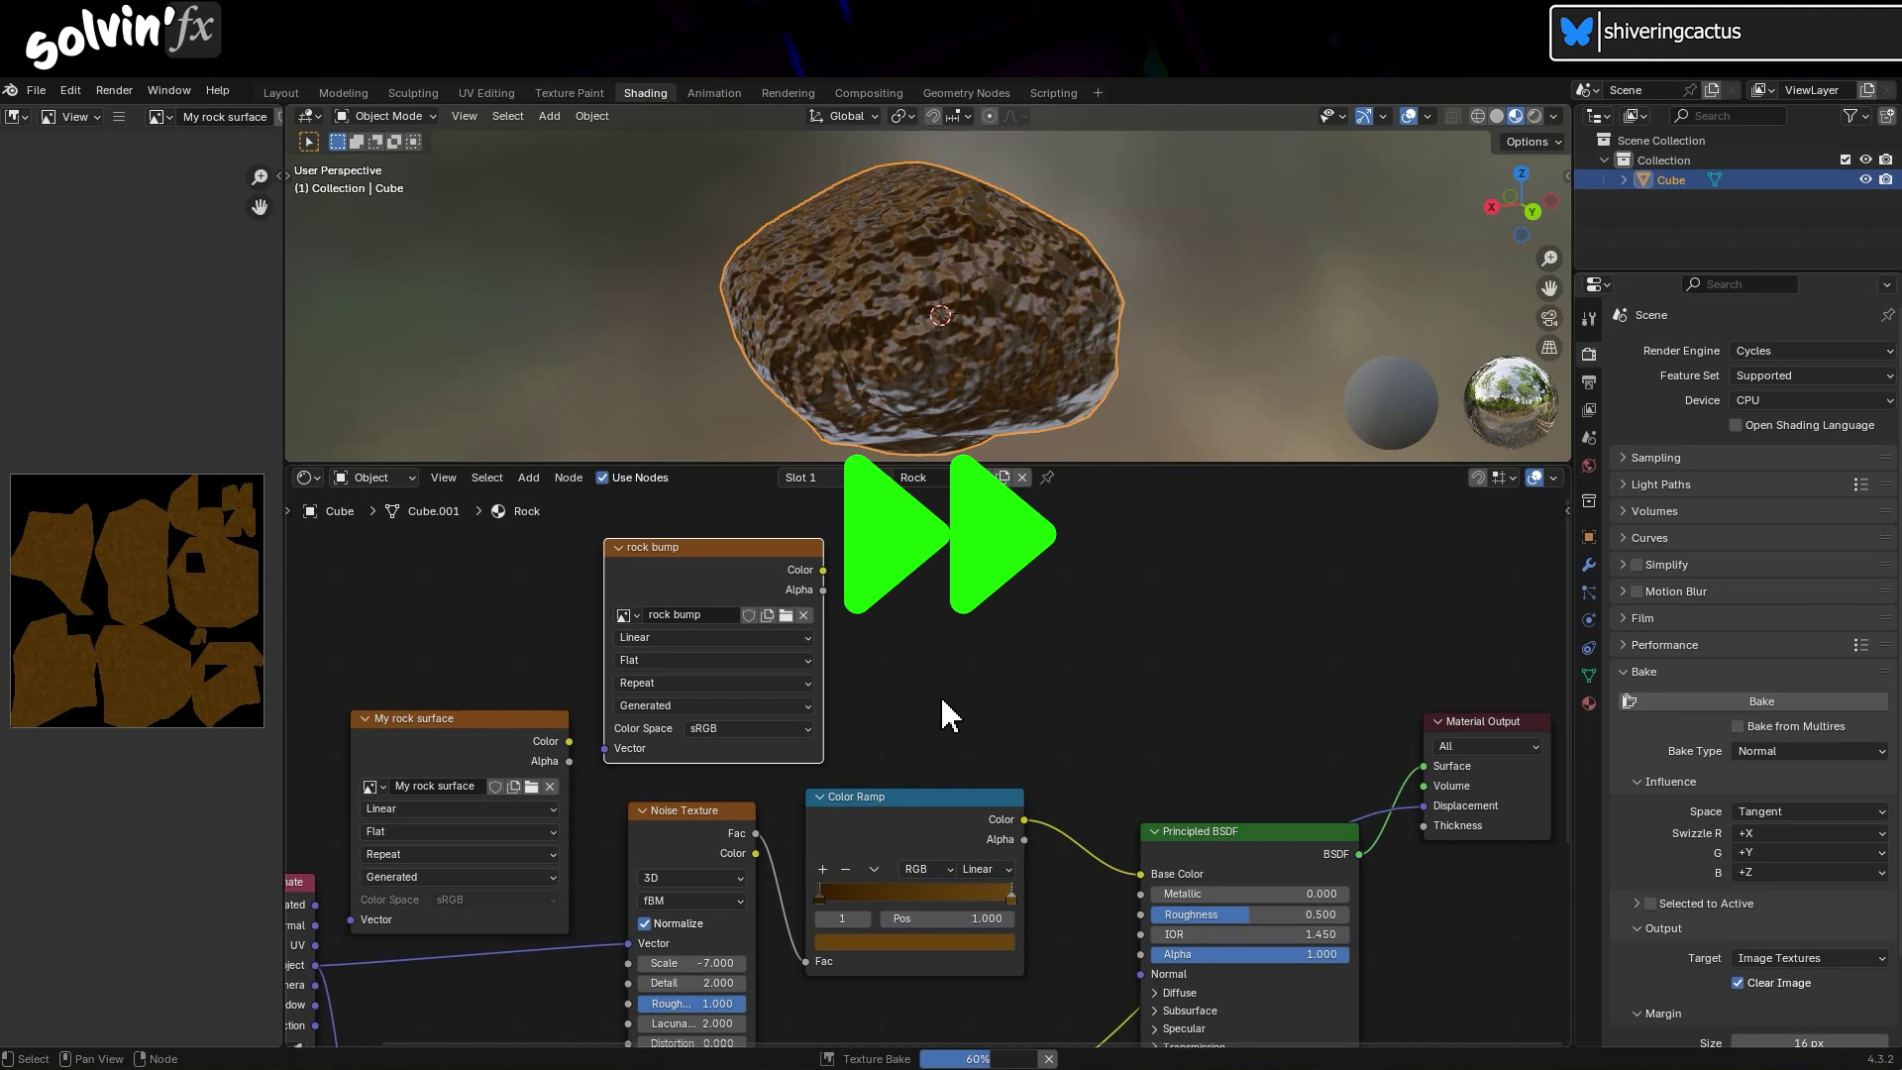
# Feed My rock surface Color into Base Color instead of the Color Ramp, and remove the displacement link.
pyautogui.moveTo(1197, 870); pyautogui.dragTo(773, 730, button='middle')
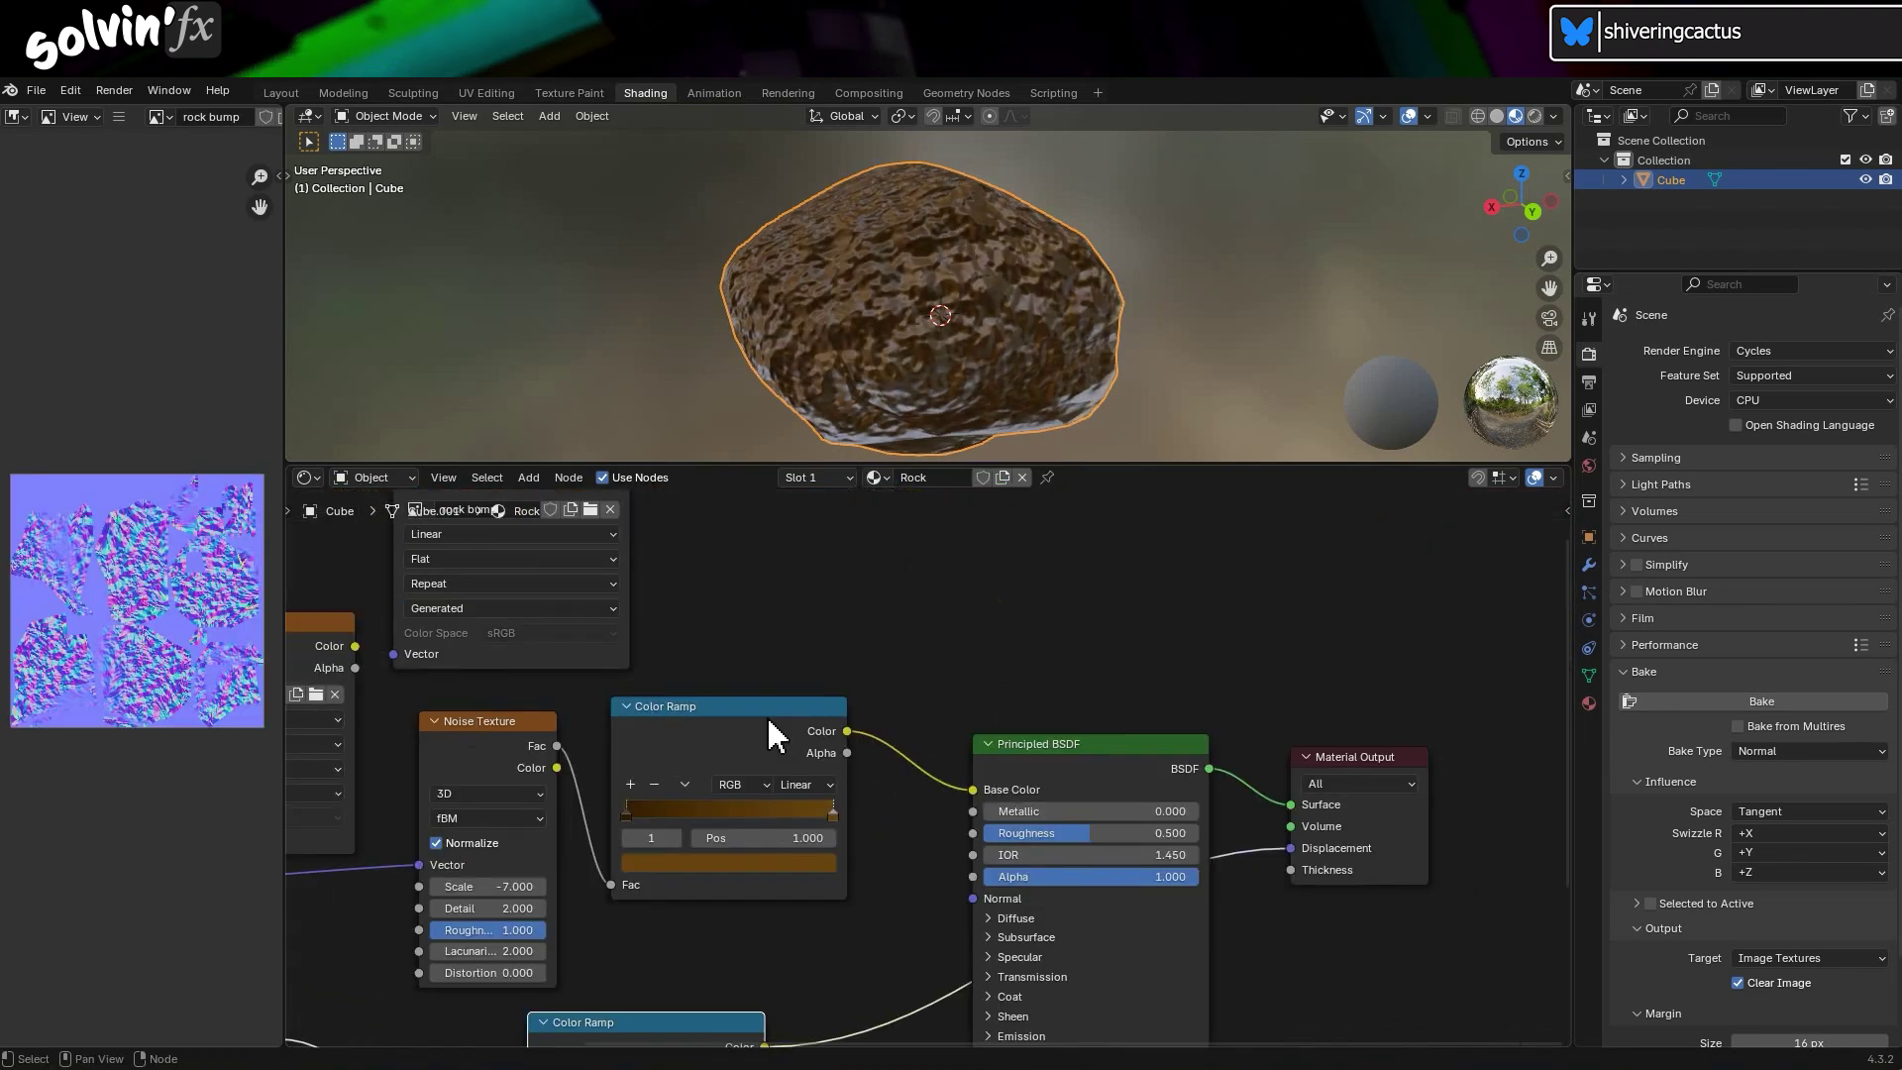
pyautogui.moveTo(973, 790); pyautogui.dragTo(959, 900)
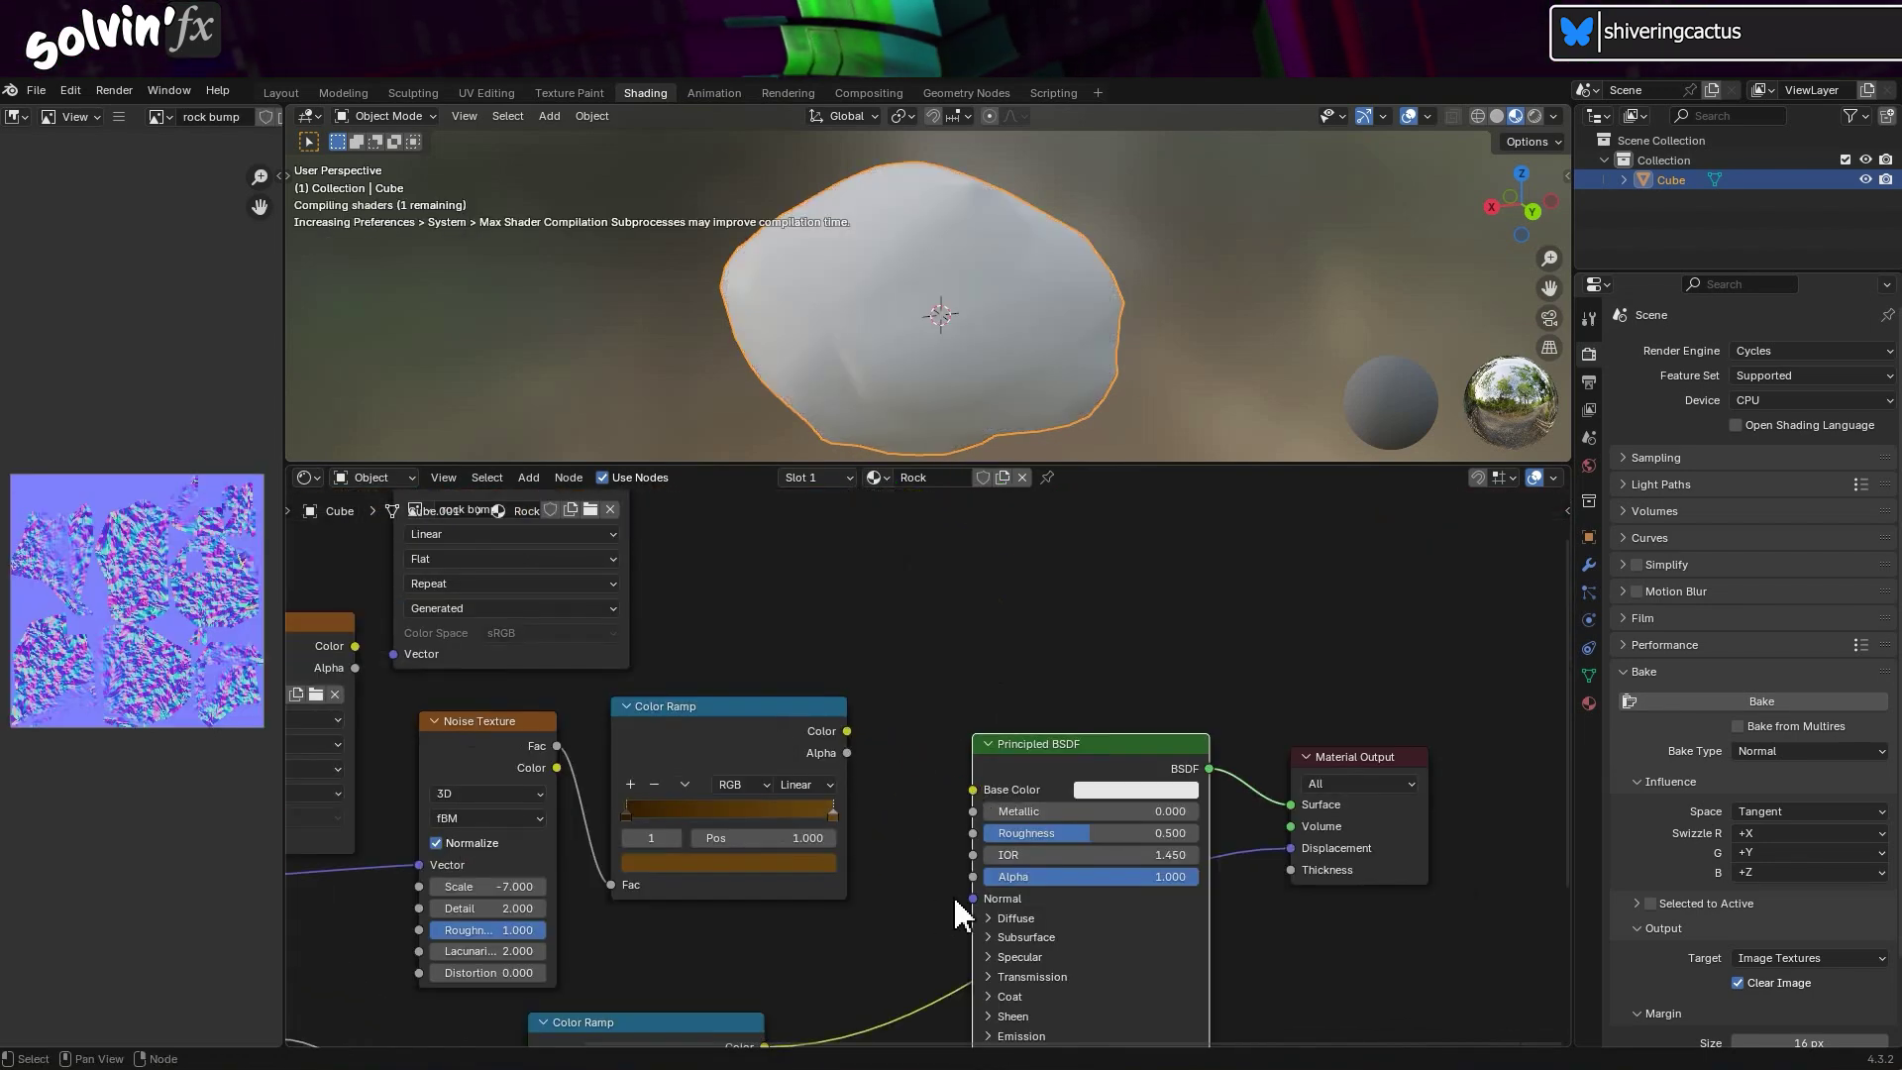
pyautogui.moveTo(341, 628); pyautogui.dragTo(870, 555)
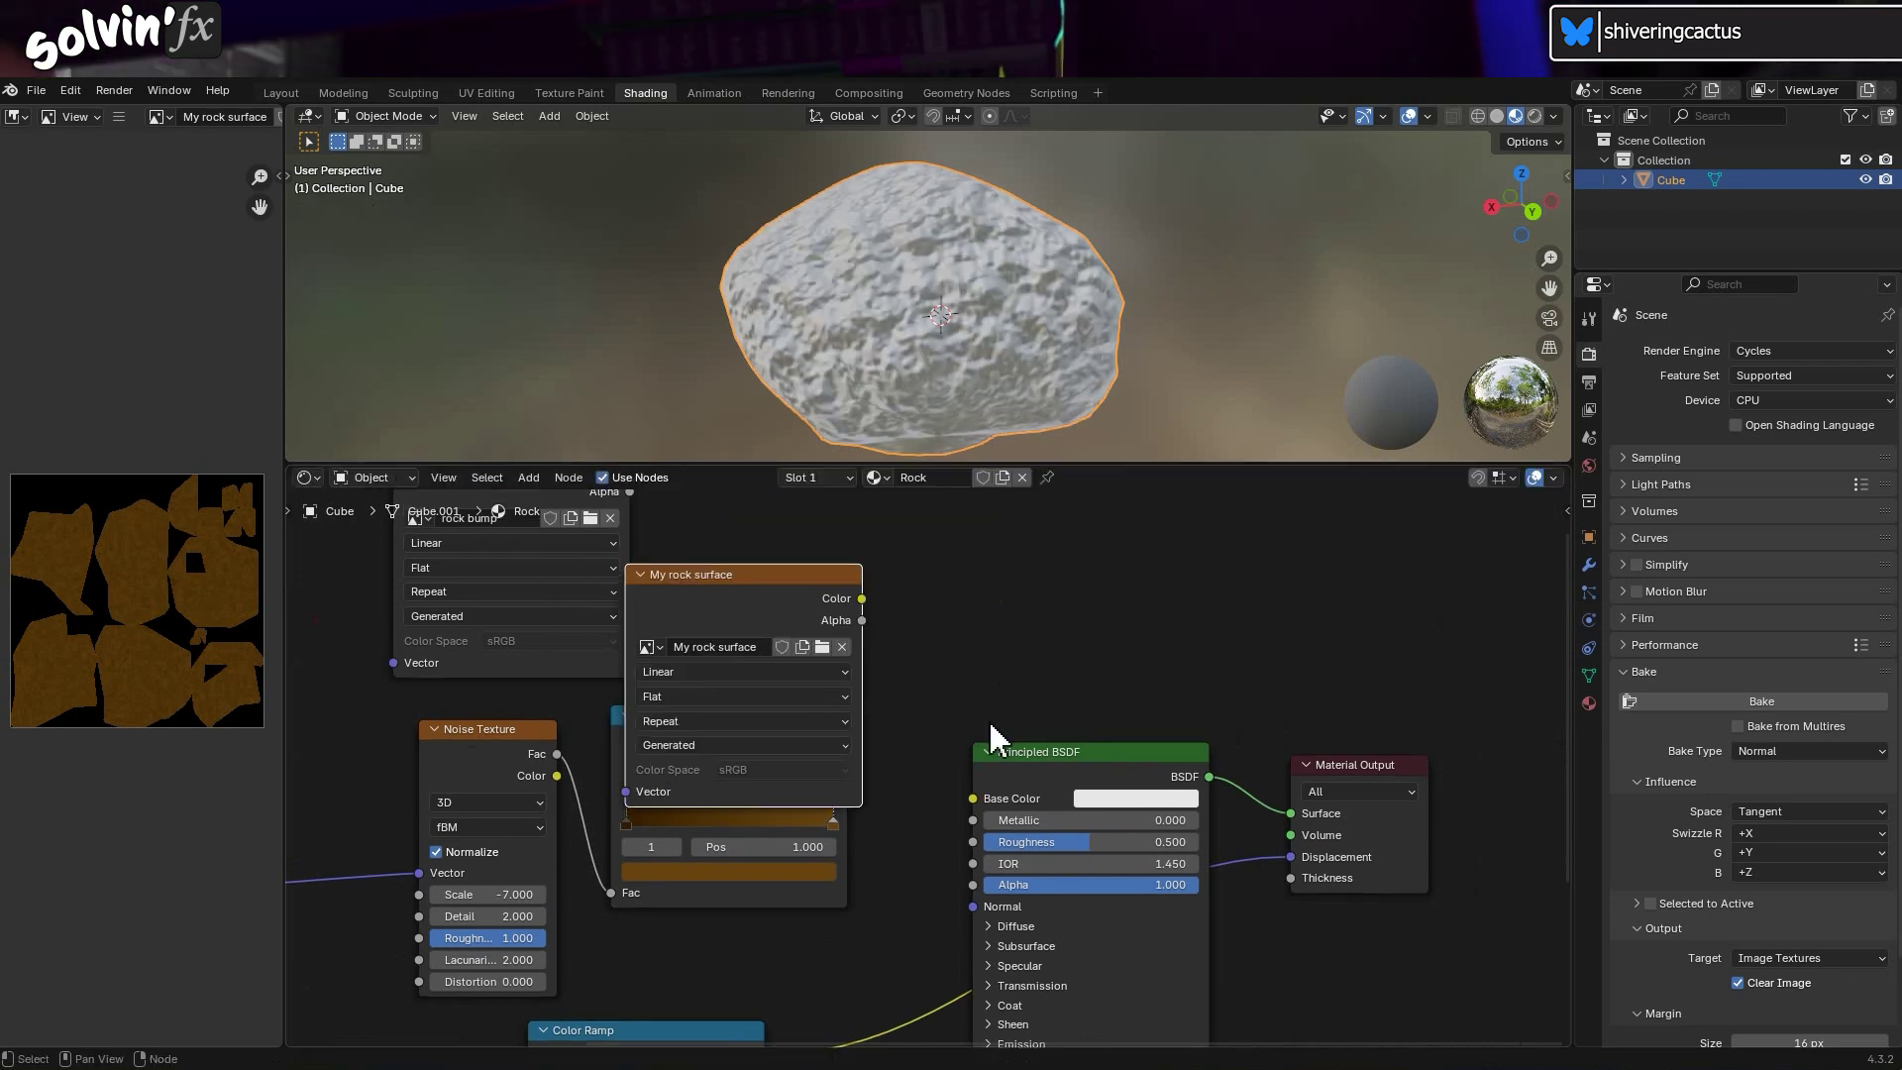
pyautogui.moveTo(989, 748); pyautogui.dragTo(1028, 707)
pyautogui.moveTo(1357, 765); pyautogui.dragTo(1445, 576)
pyautogui.moveTo(862, 598); pyautogui.dragTo(1001, 594)
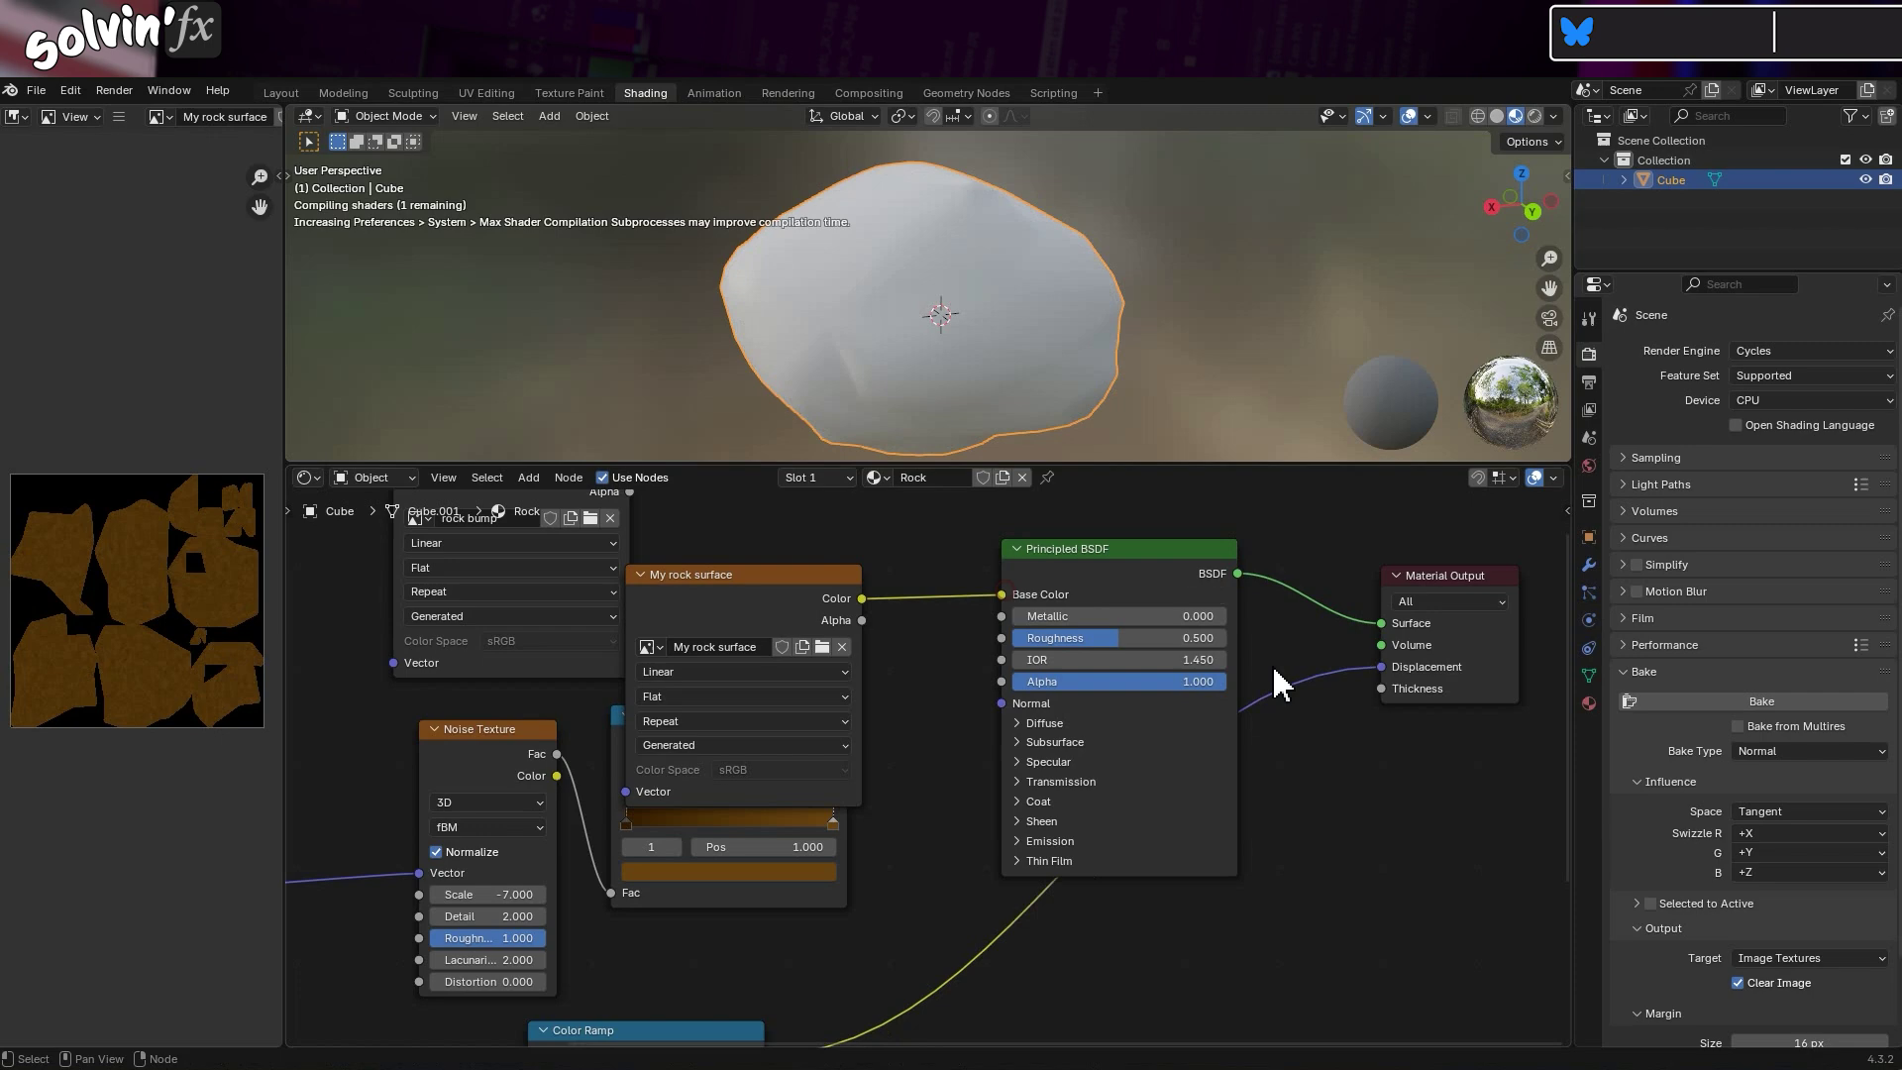
pyautogui.moveTo(1381, 667); pyautogui.dragTo(1364, 793)
# Connect rock bump Color to the shader's Normal input and rotate the rock to inspect the bumps.
pyautogui.click(496, 669)
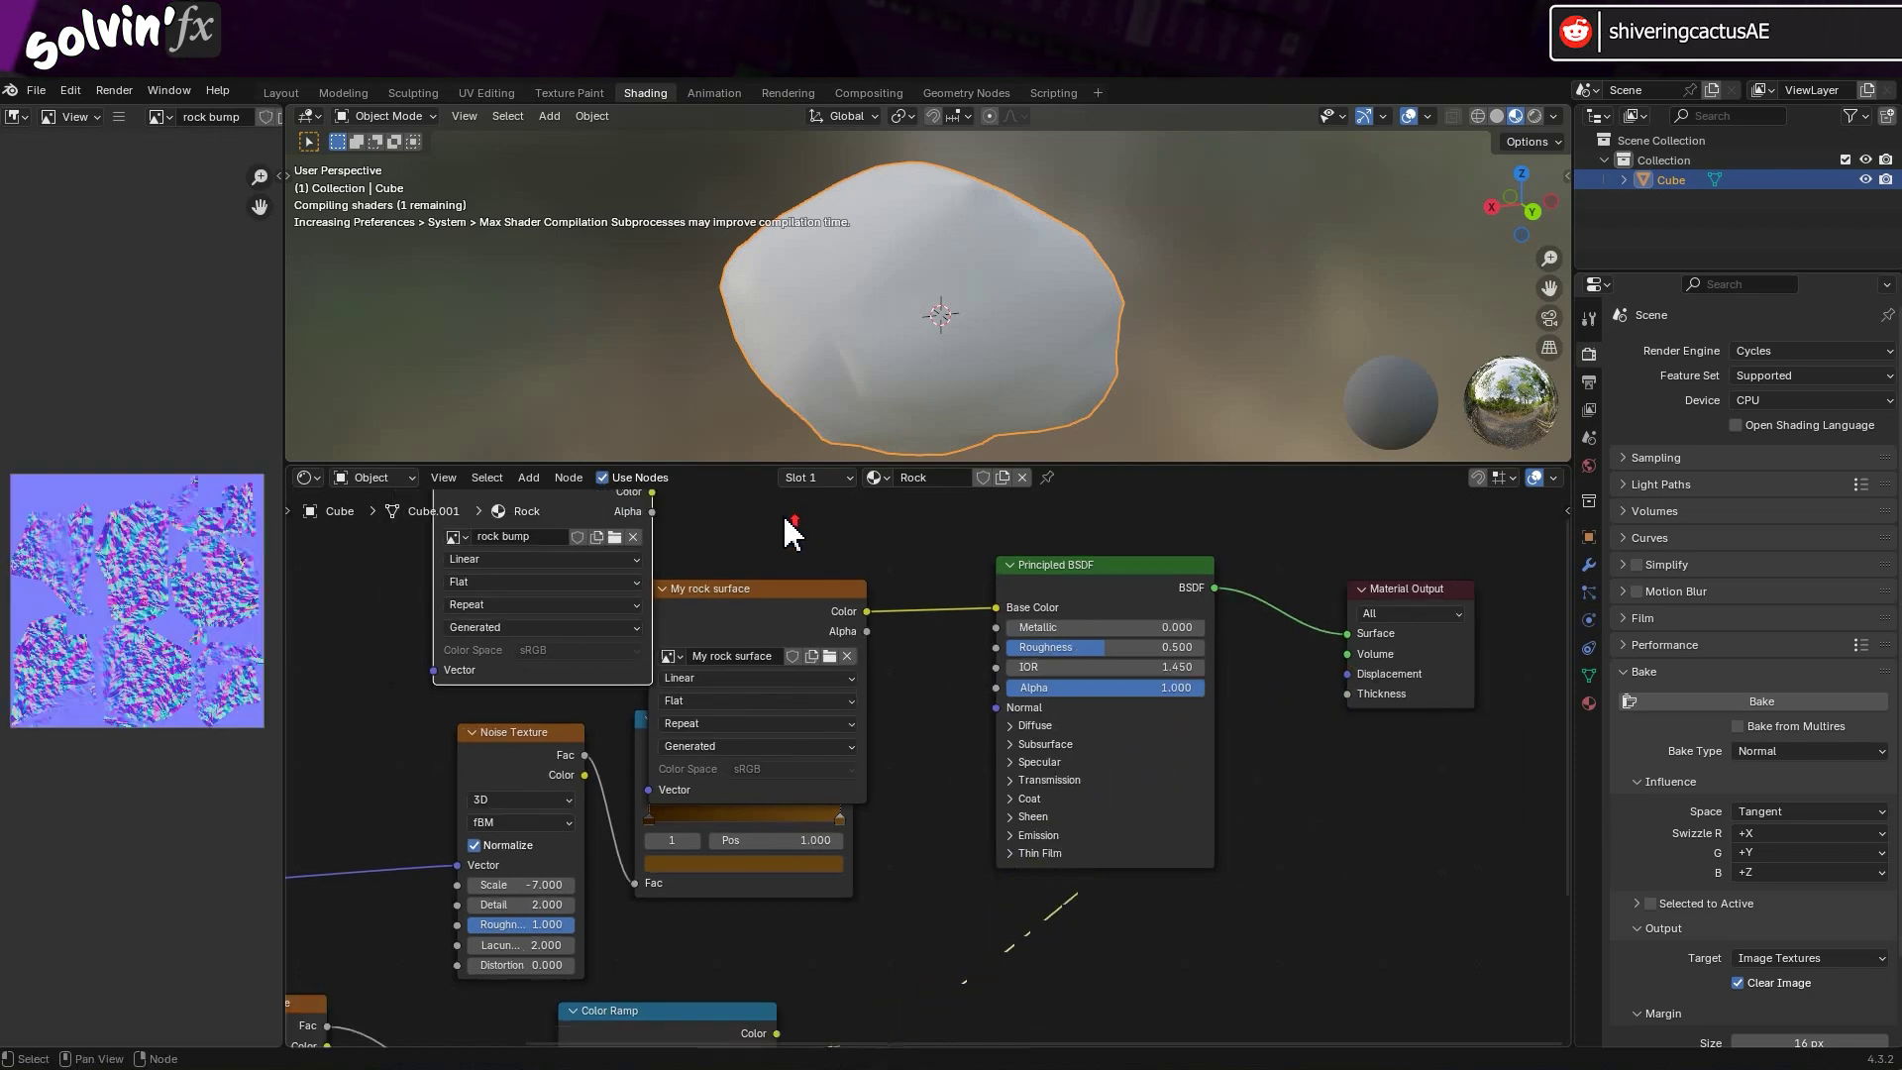
pyautogui.scroll(2, 793, 535)
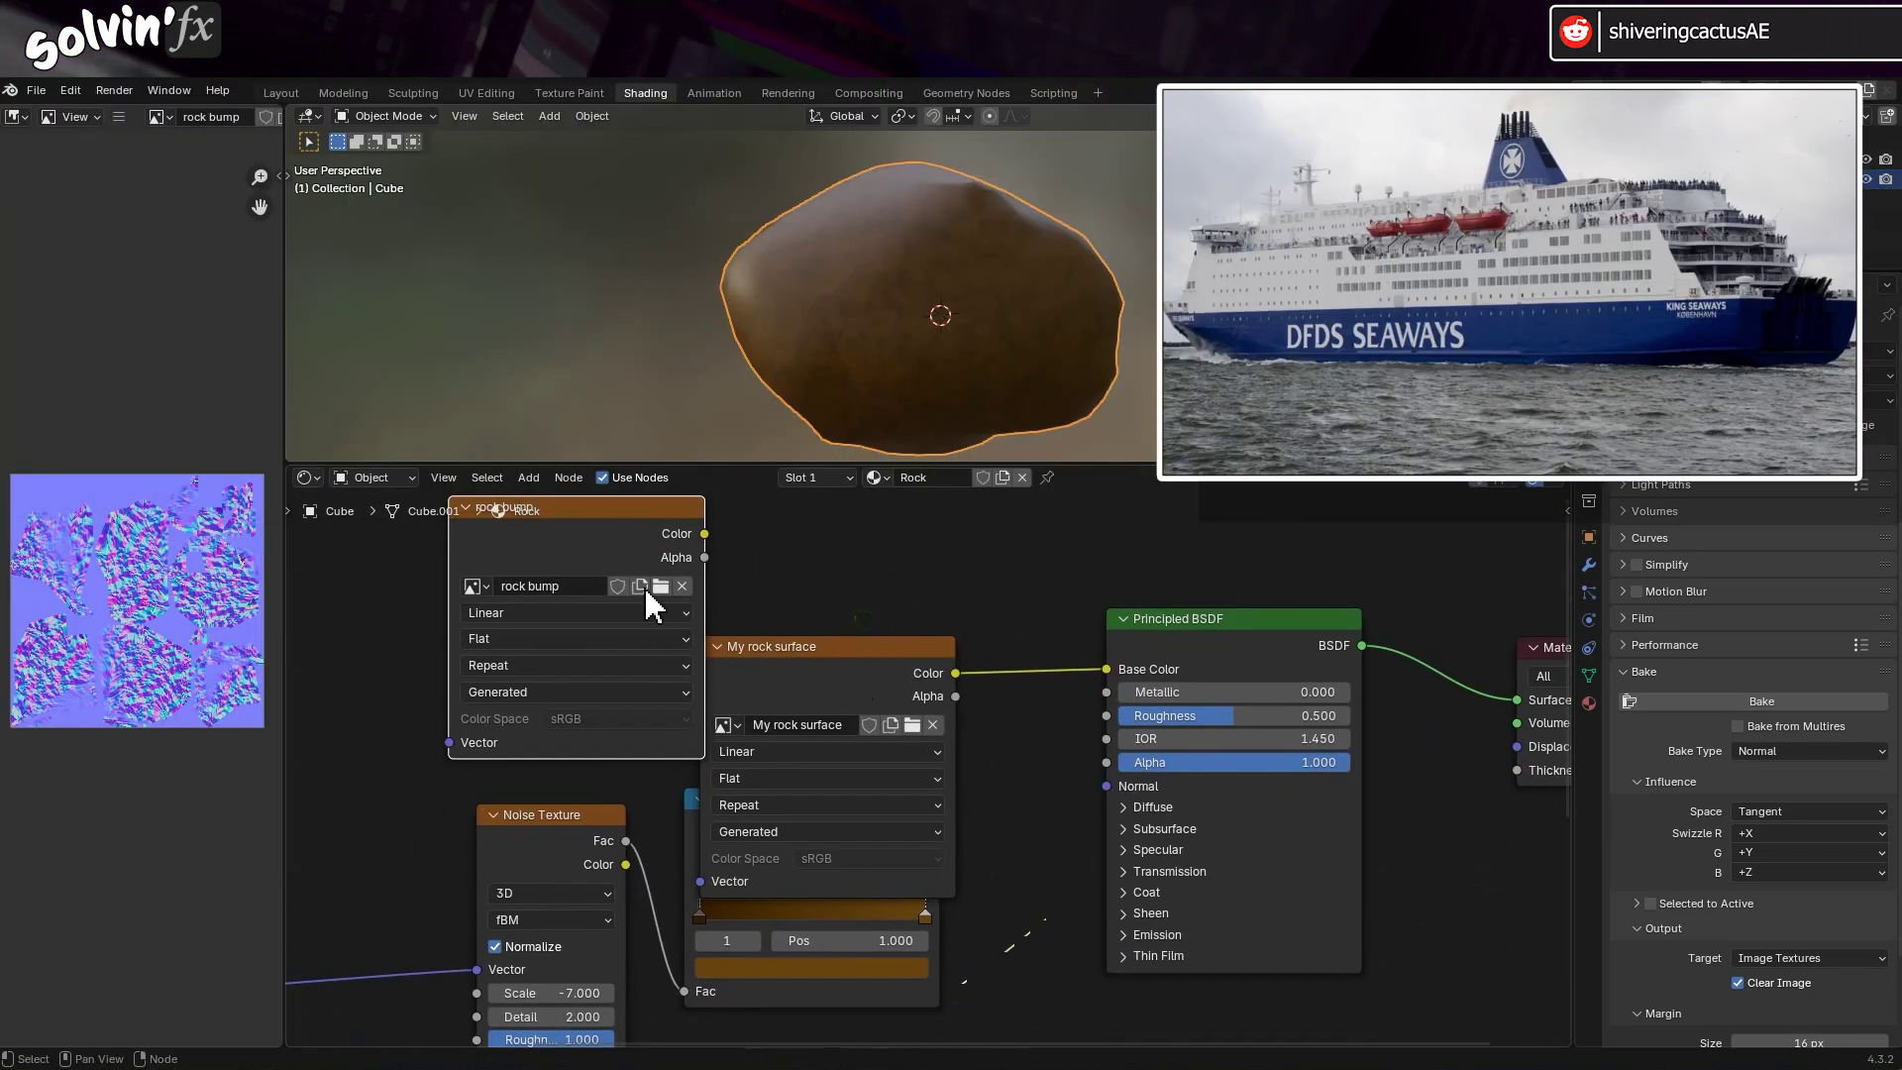
pyautogui.moveTo(802, 652); pyautogui.dragTo(806, 571)
pyautogui.moveTo(576, 512); pyautogui.dragTo(489, 531)
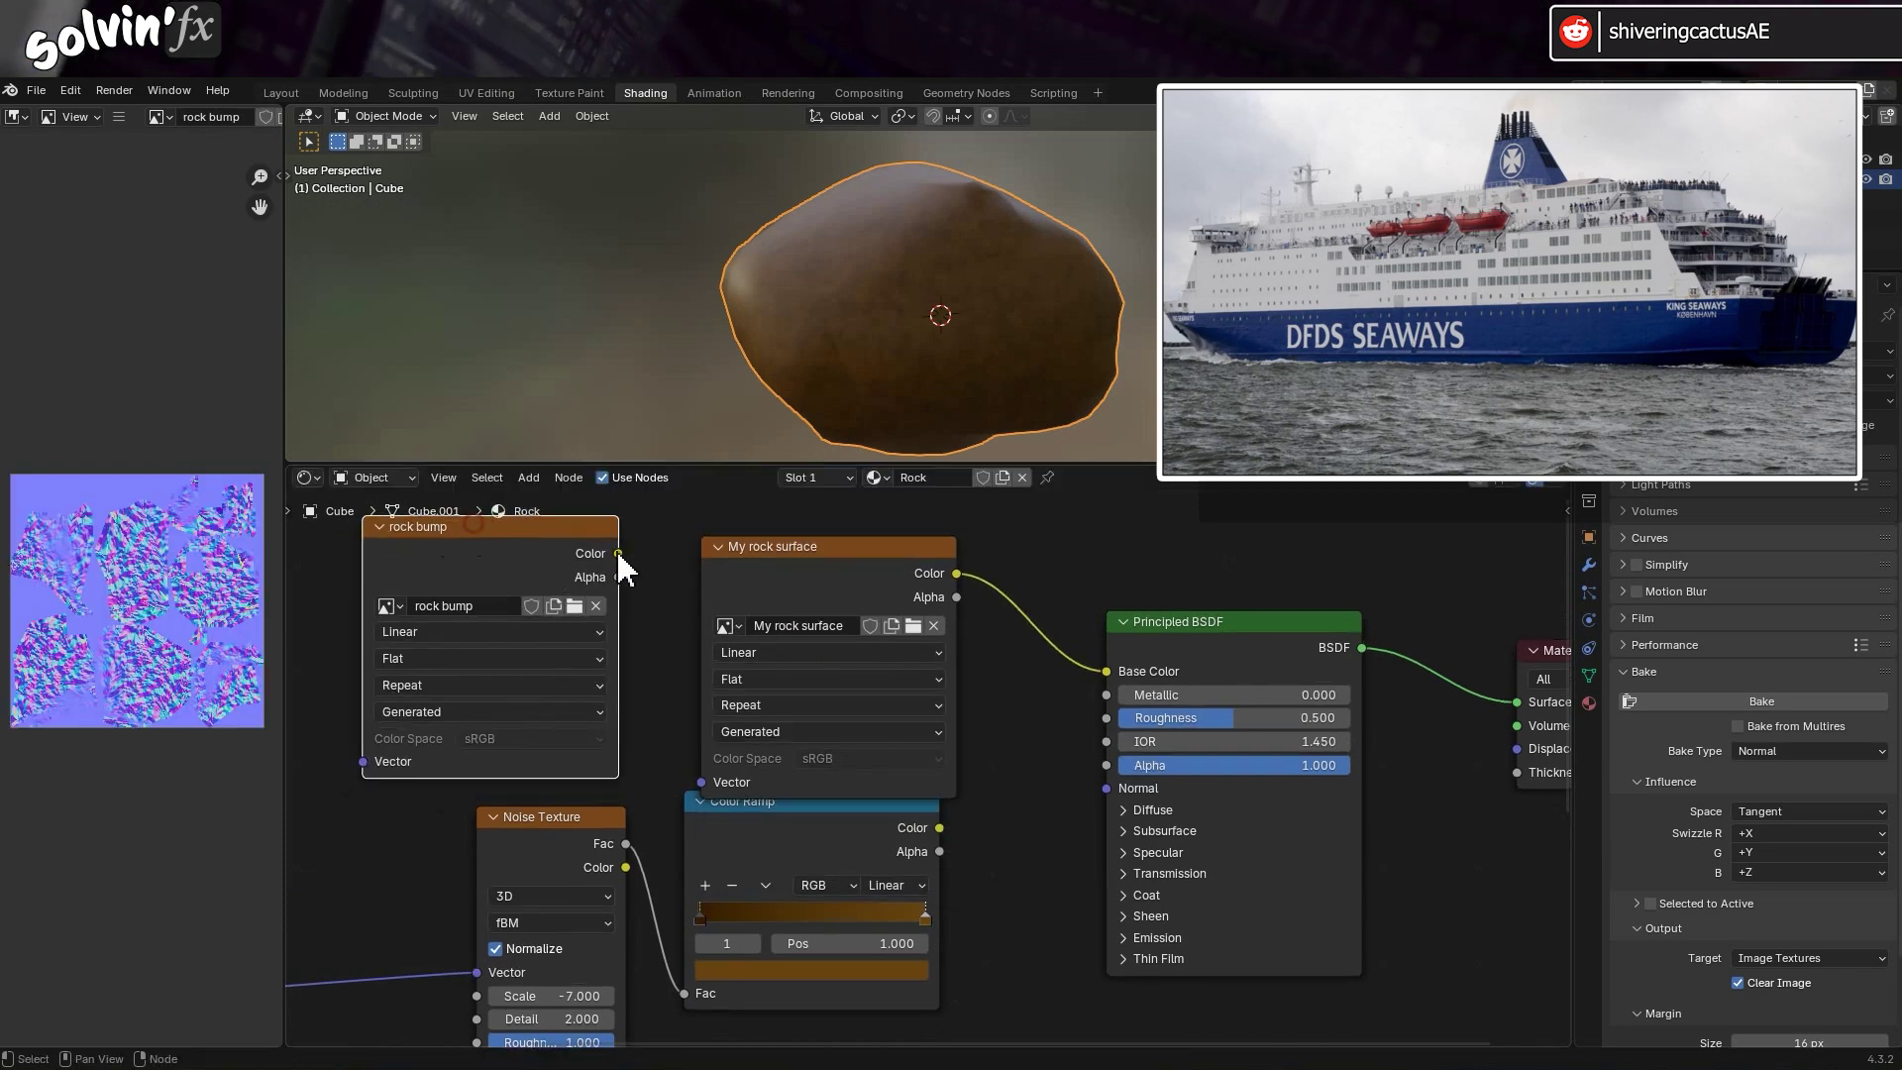
pyautogui.moveTo(642, 564); pyautogui.dragTo(1127, 798)
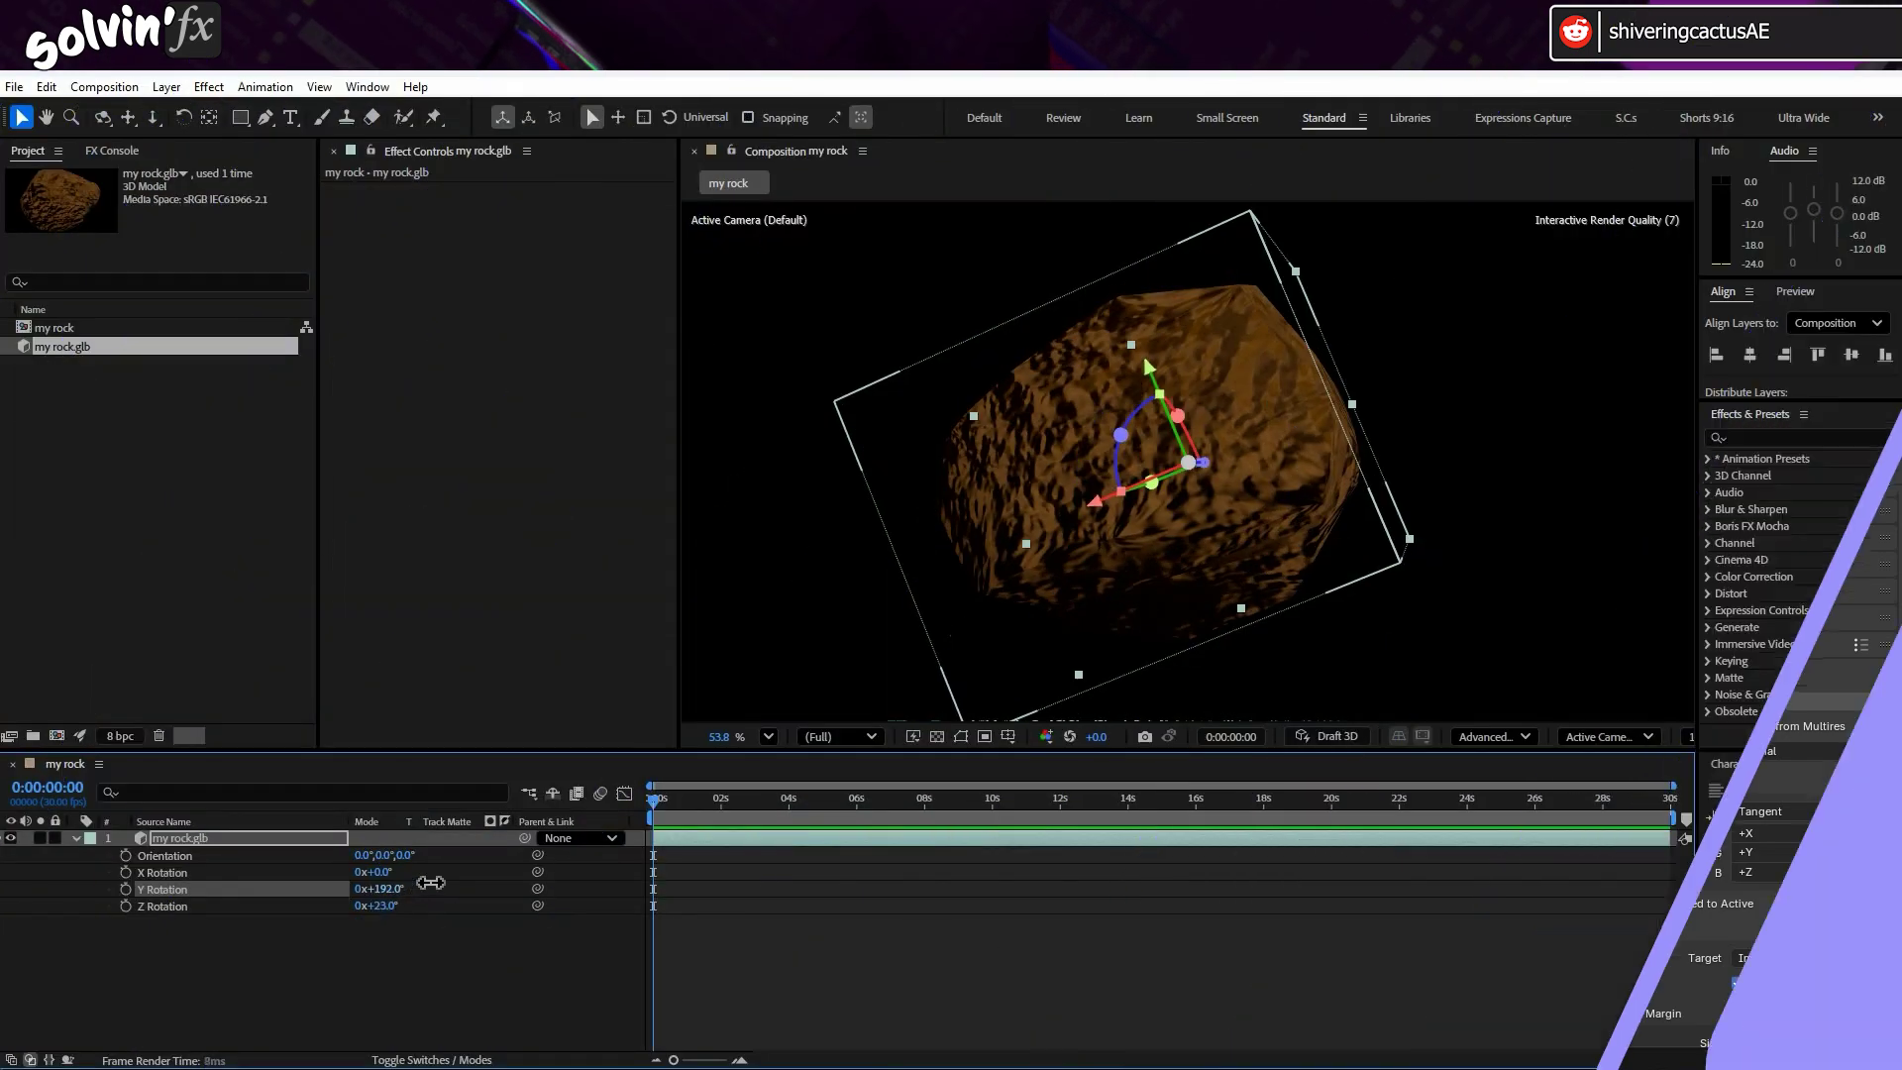
pyautogui.moveTo(430, 881); pyautogui.dragTo(487, 871)
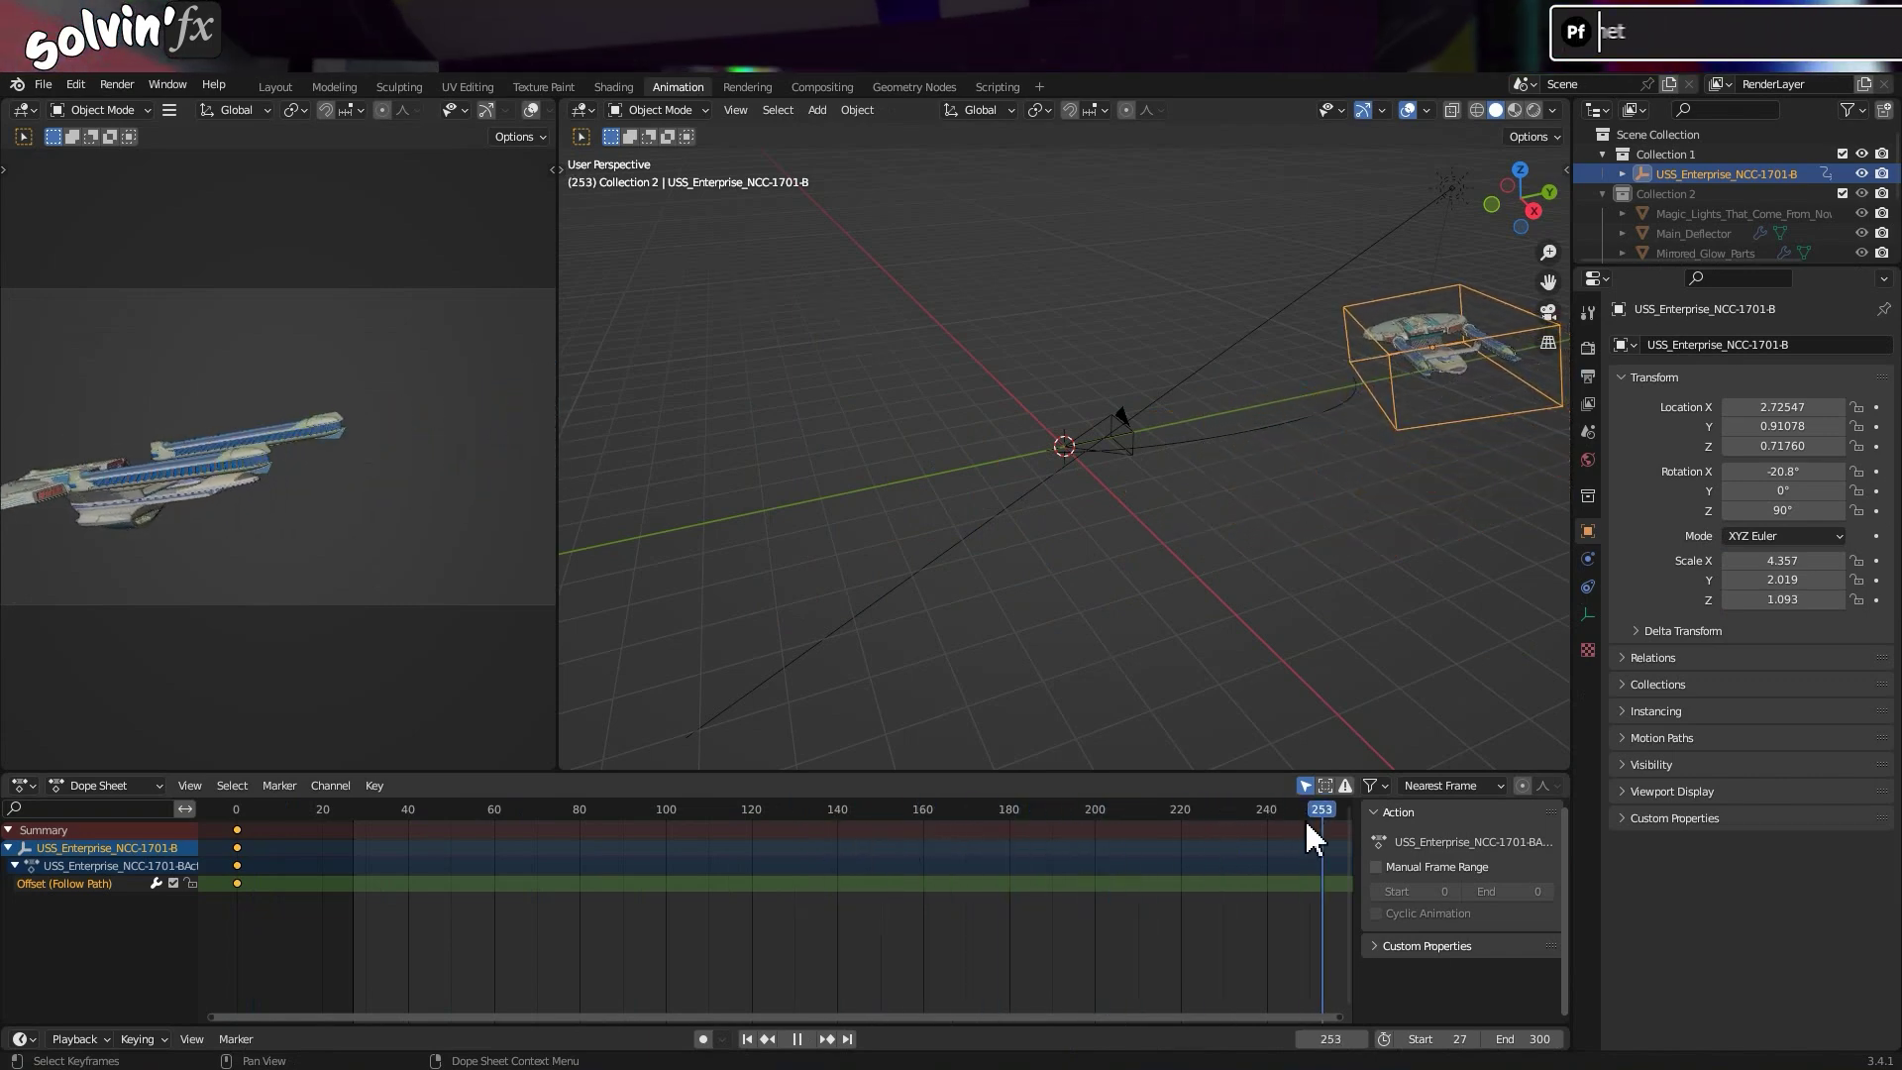
# Show the Follow Path offset curve in the Graph Editor, framed fully, with the frame-0 keyframe's menu open.
pyautogui.moveTo(1307, 826); pyautogui.dragTo(1139, 812)
pyautogui.click(191, 787)
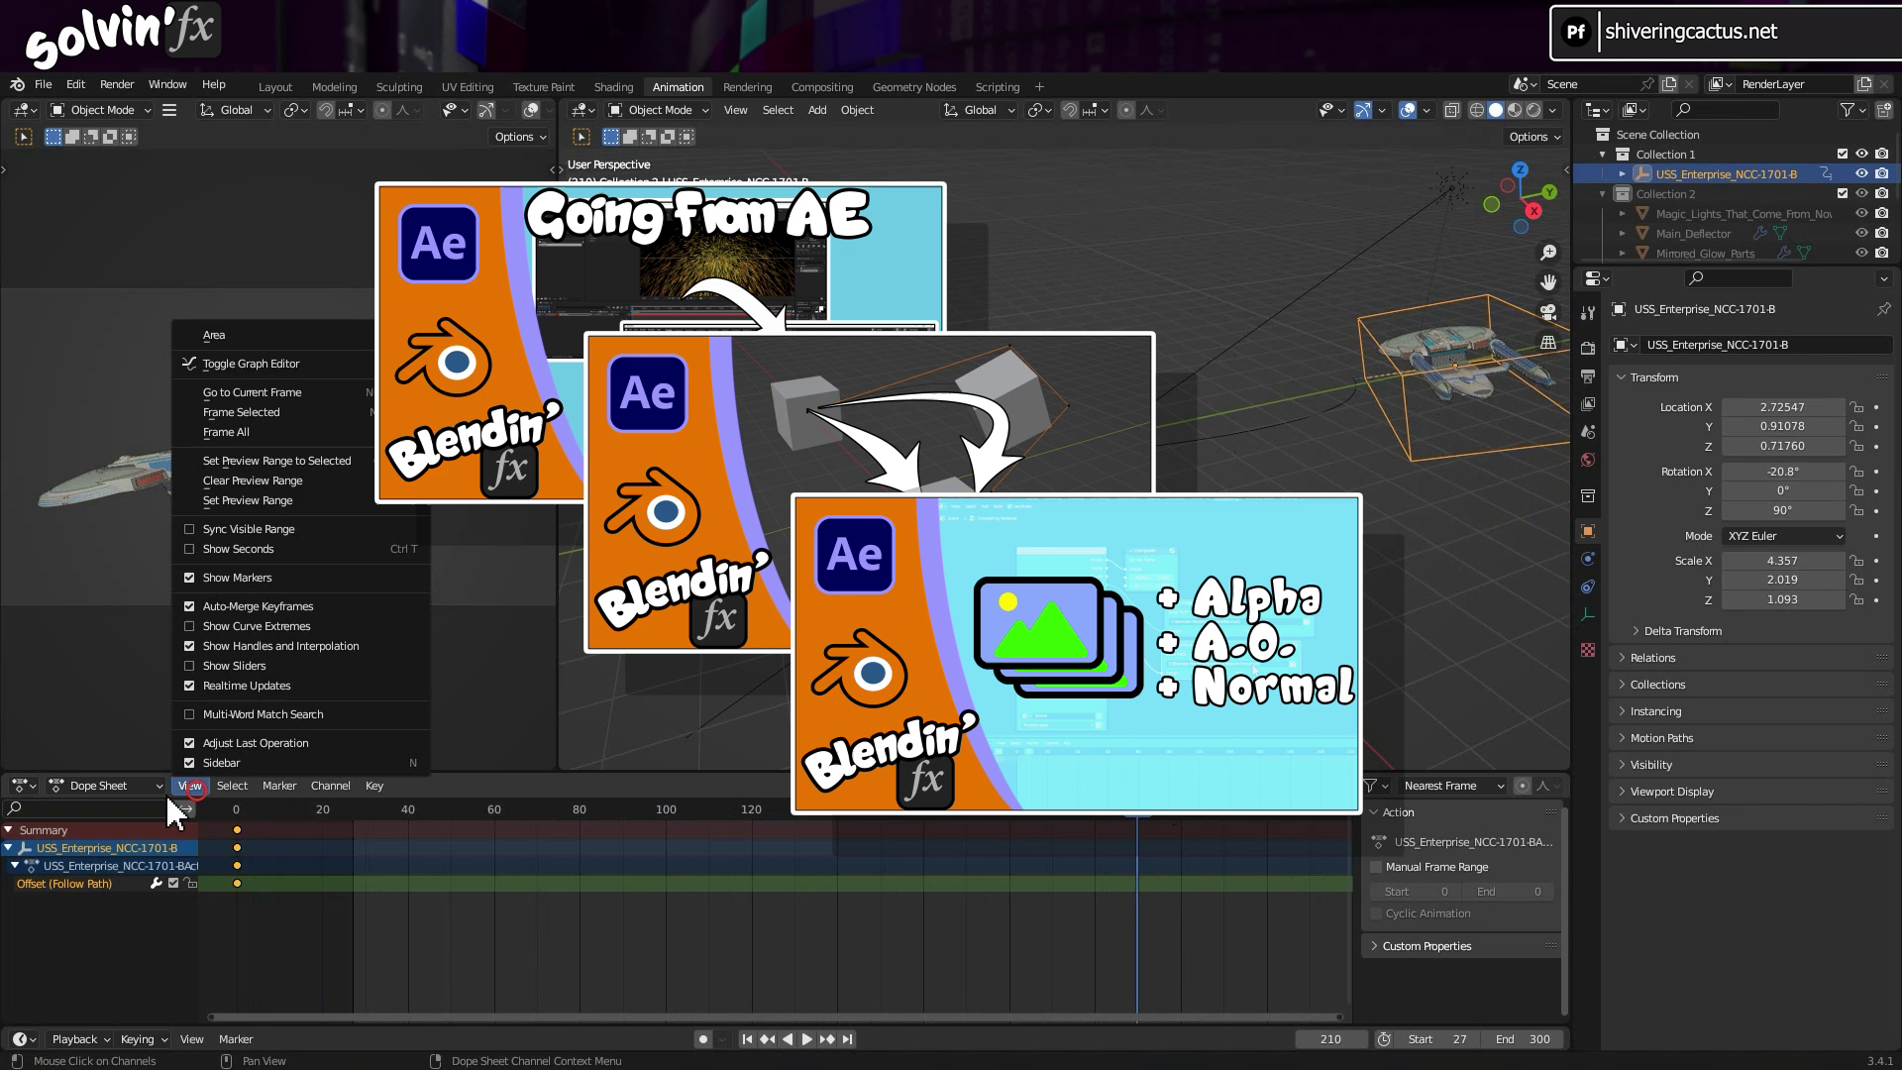
pyautogui.click(339, 366)
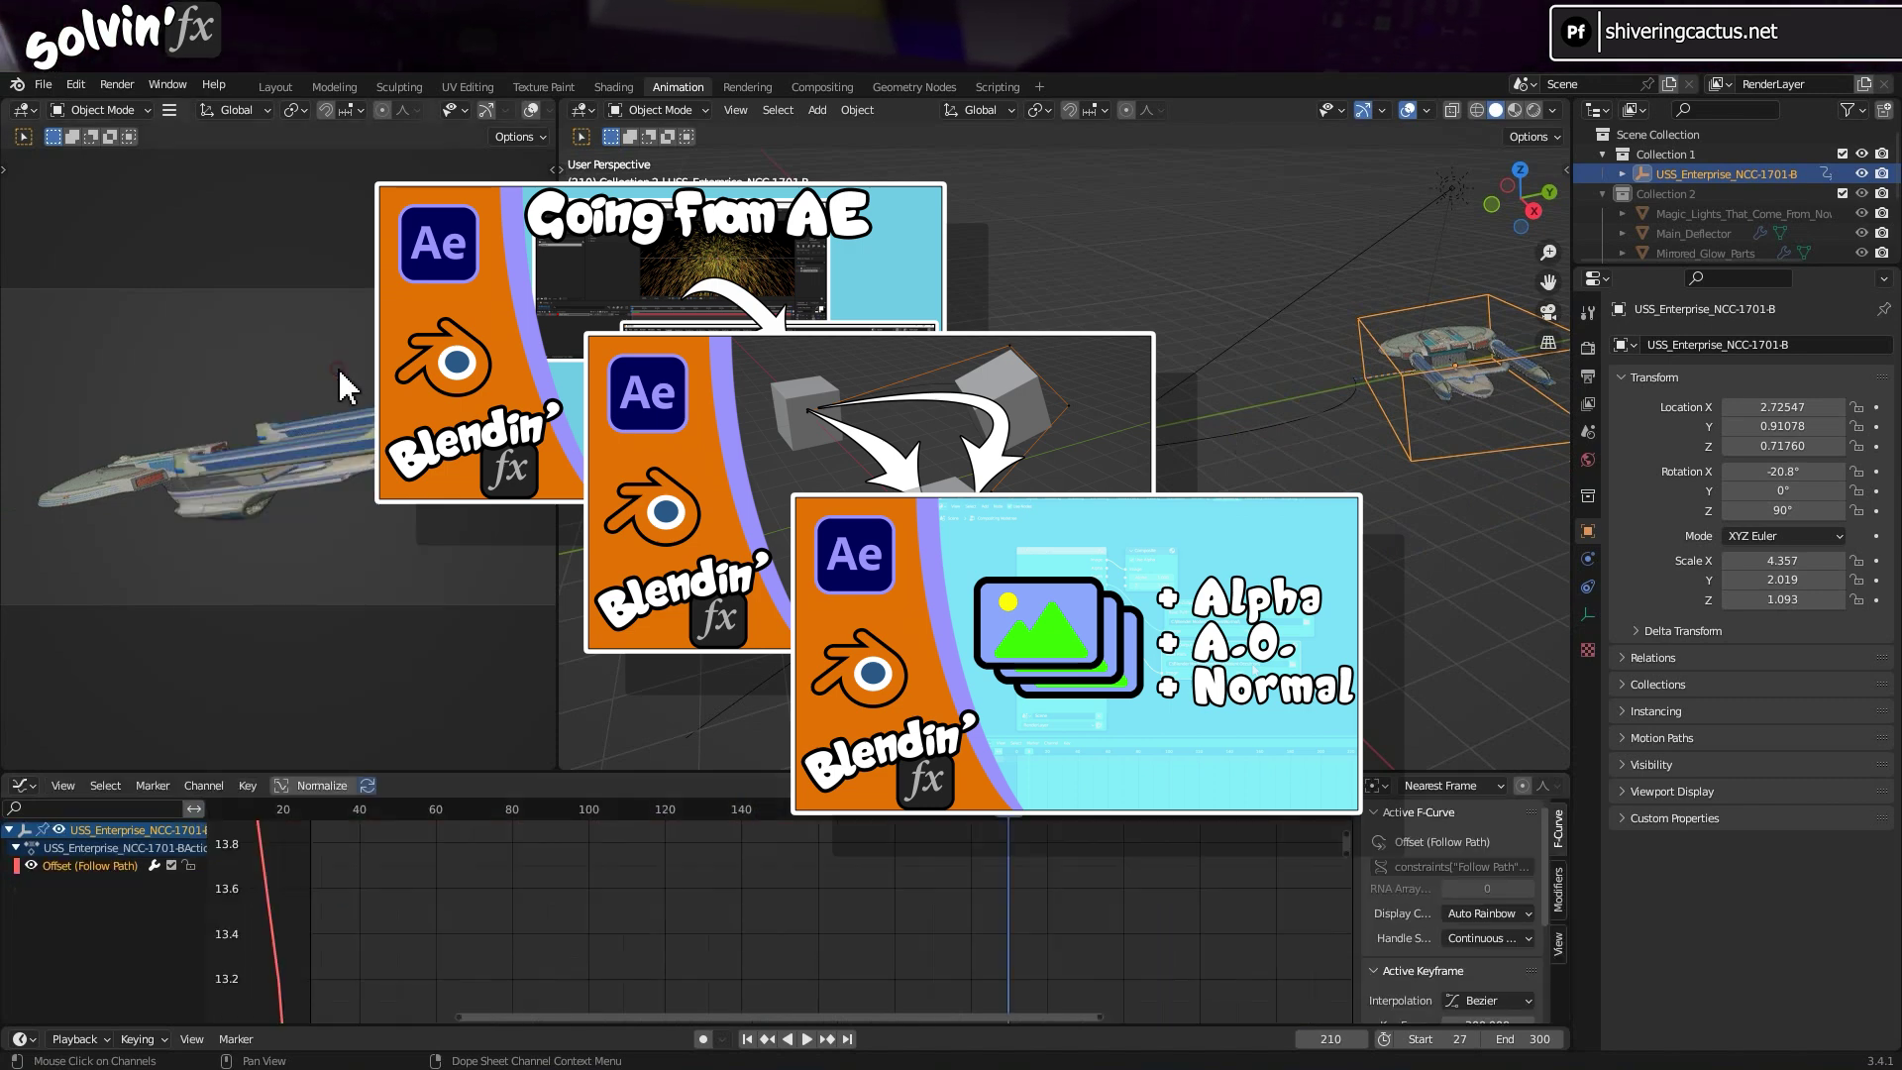
pyautogui.click(64, 786)
pyautogui.click(161, 374)
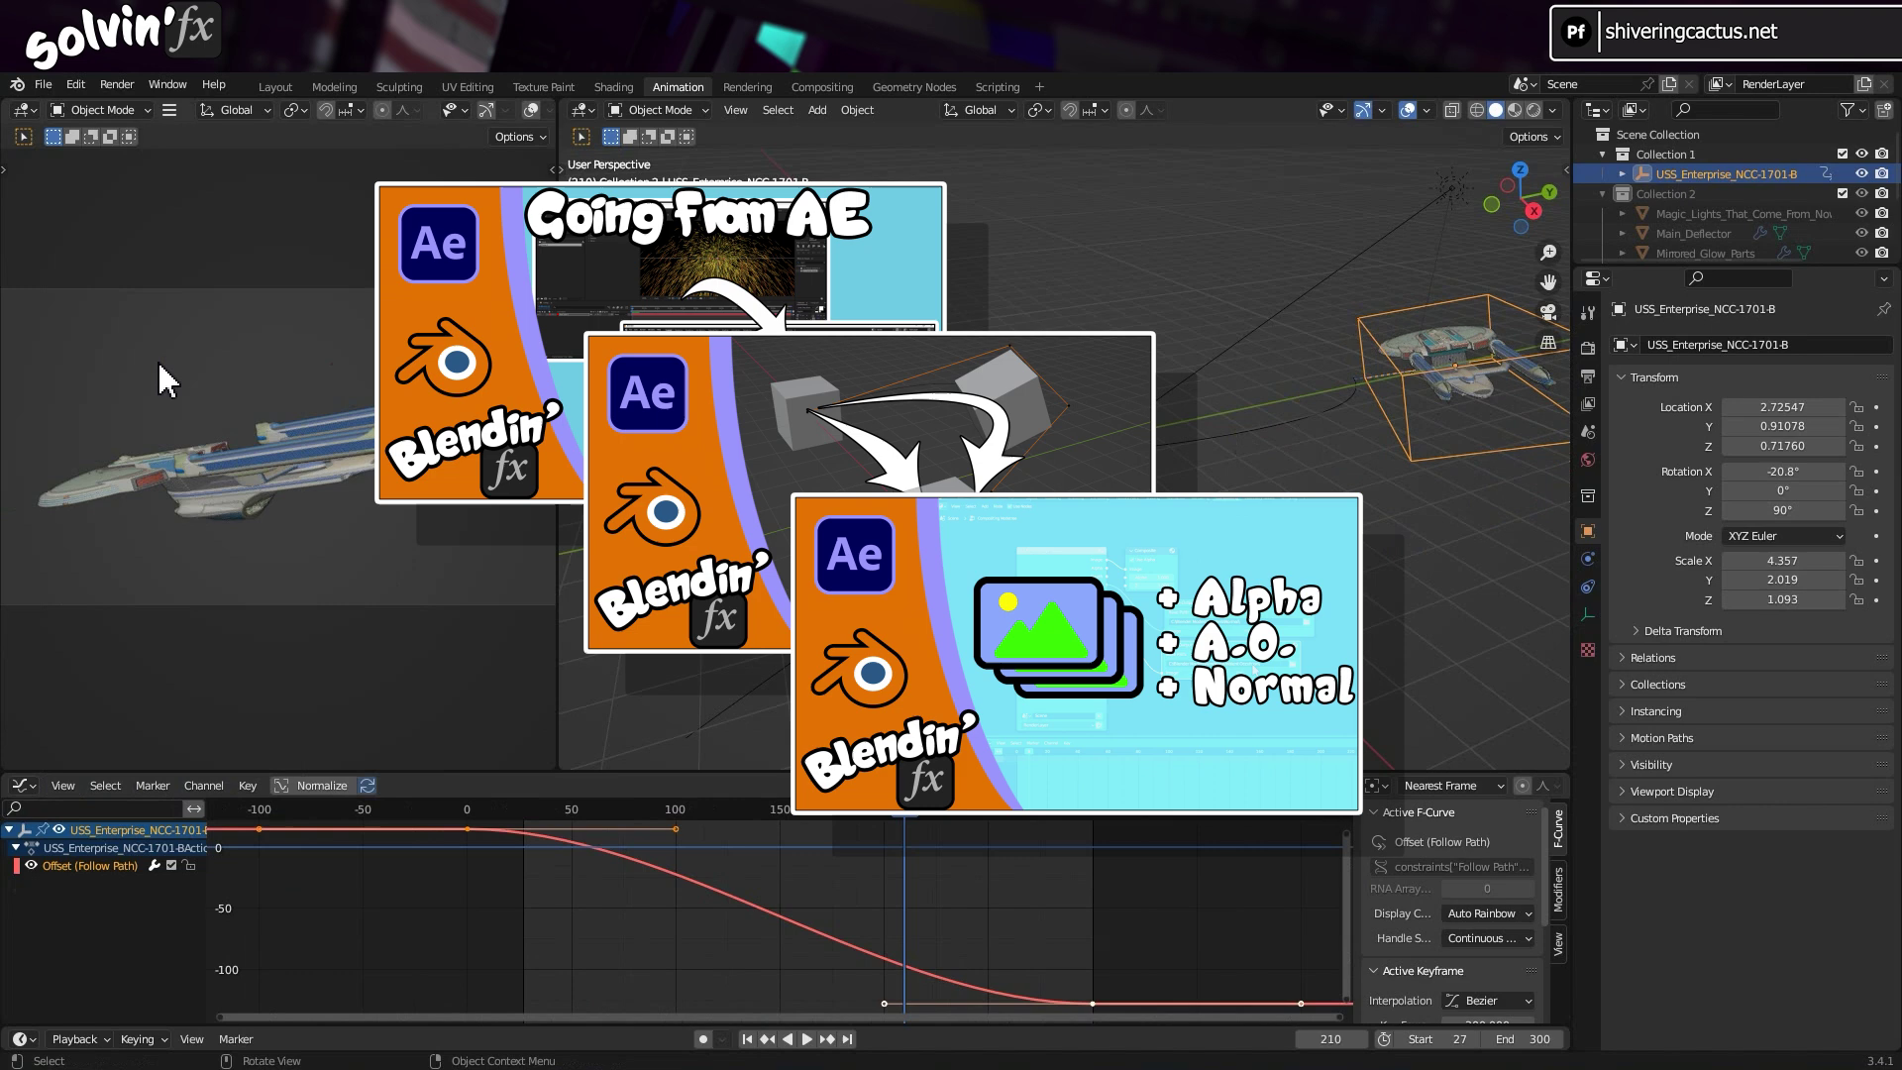
pyautogui.click(466, 830)
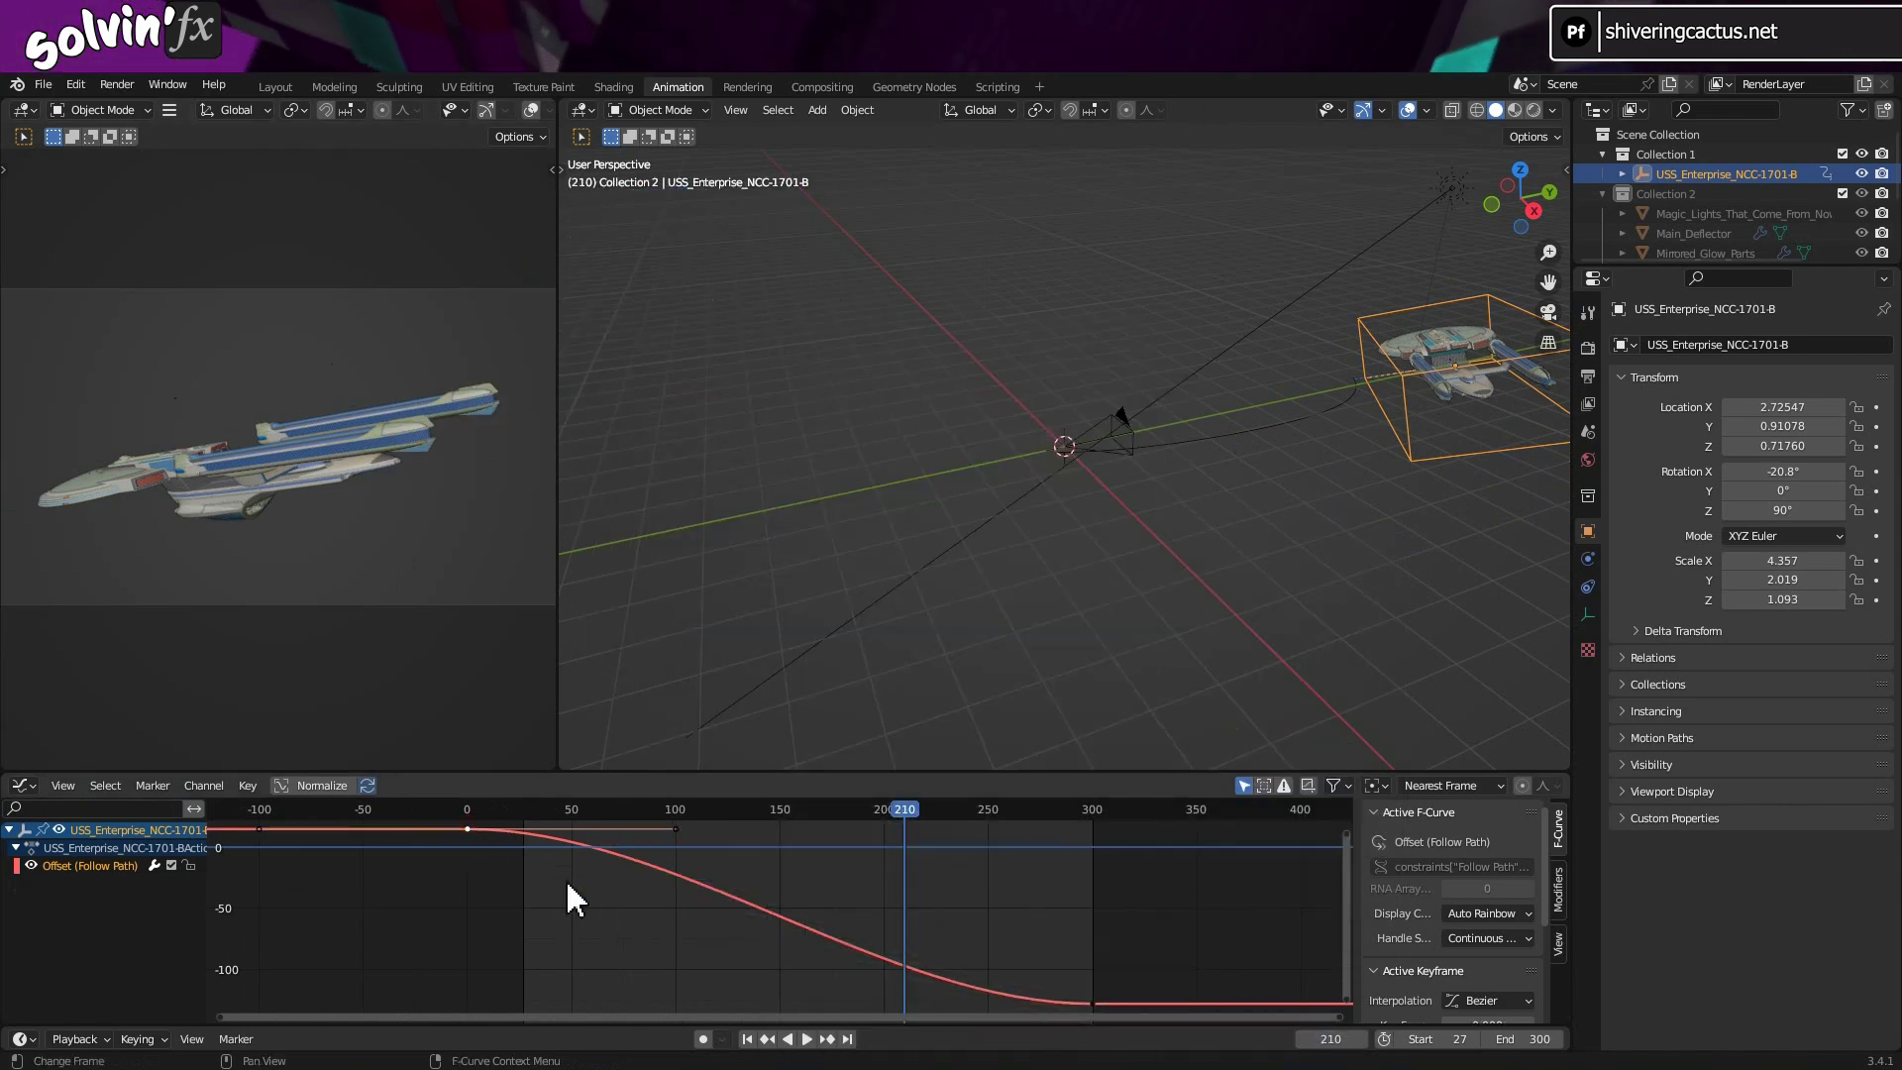
pyautogui.rightClick(1096, 1020)
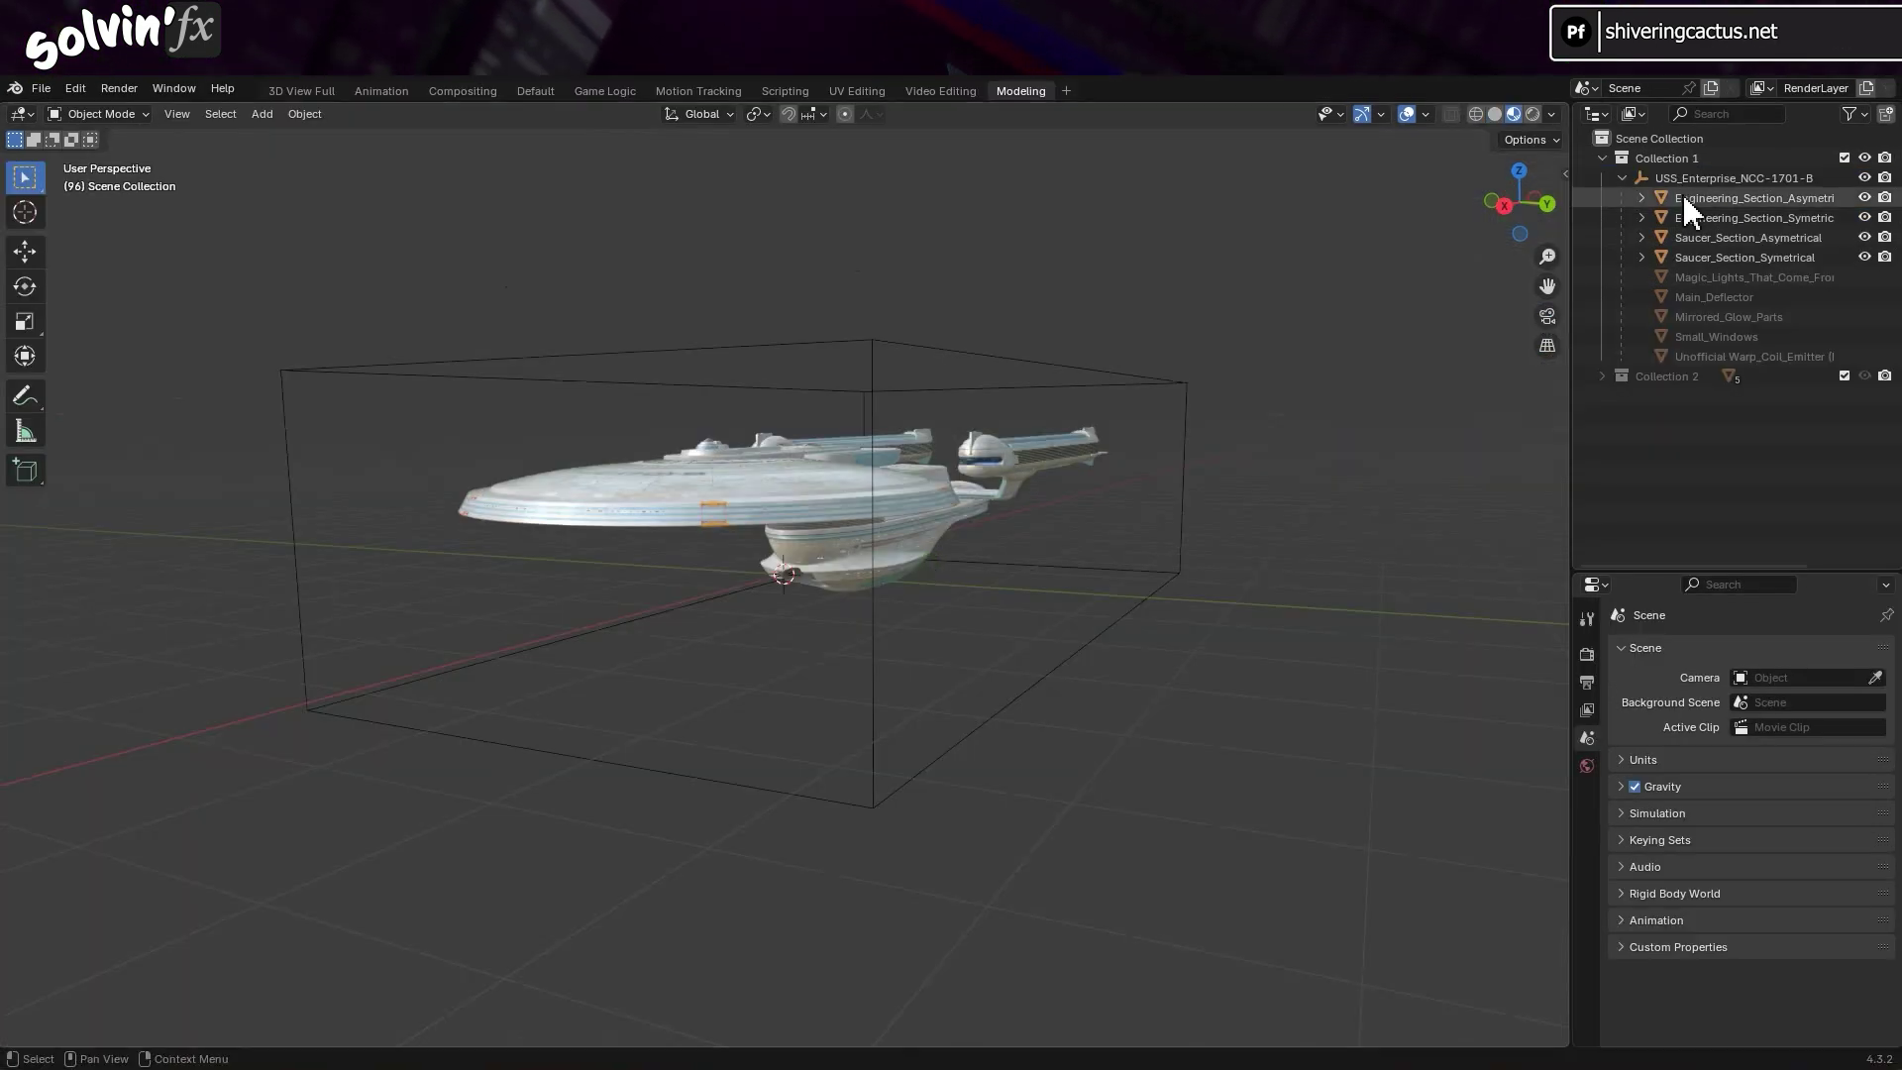
# Apply the EdgeSplit modifier on Engineering_Section_Asymetrical.
pyautogui.click(1641, 198)
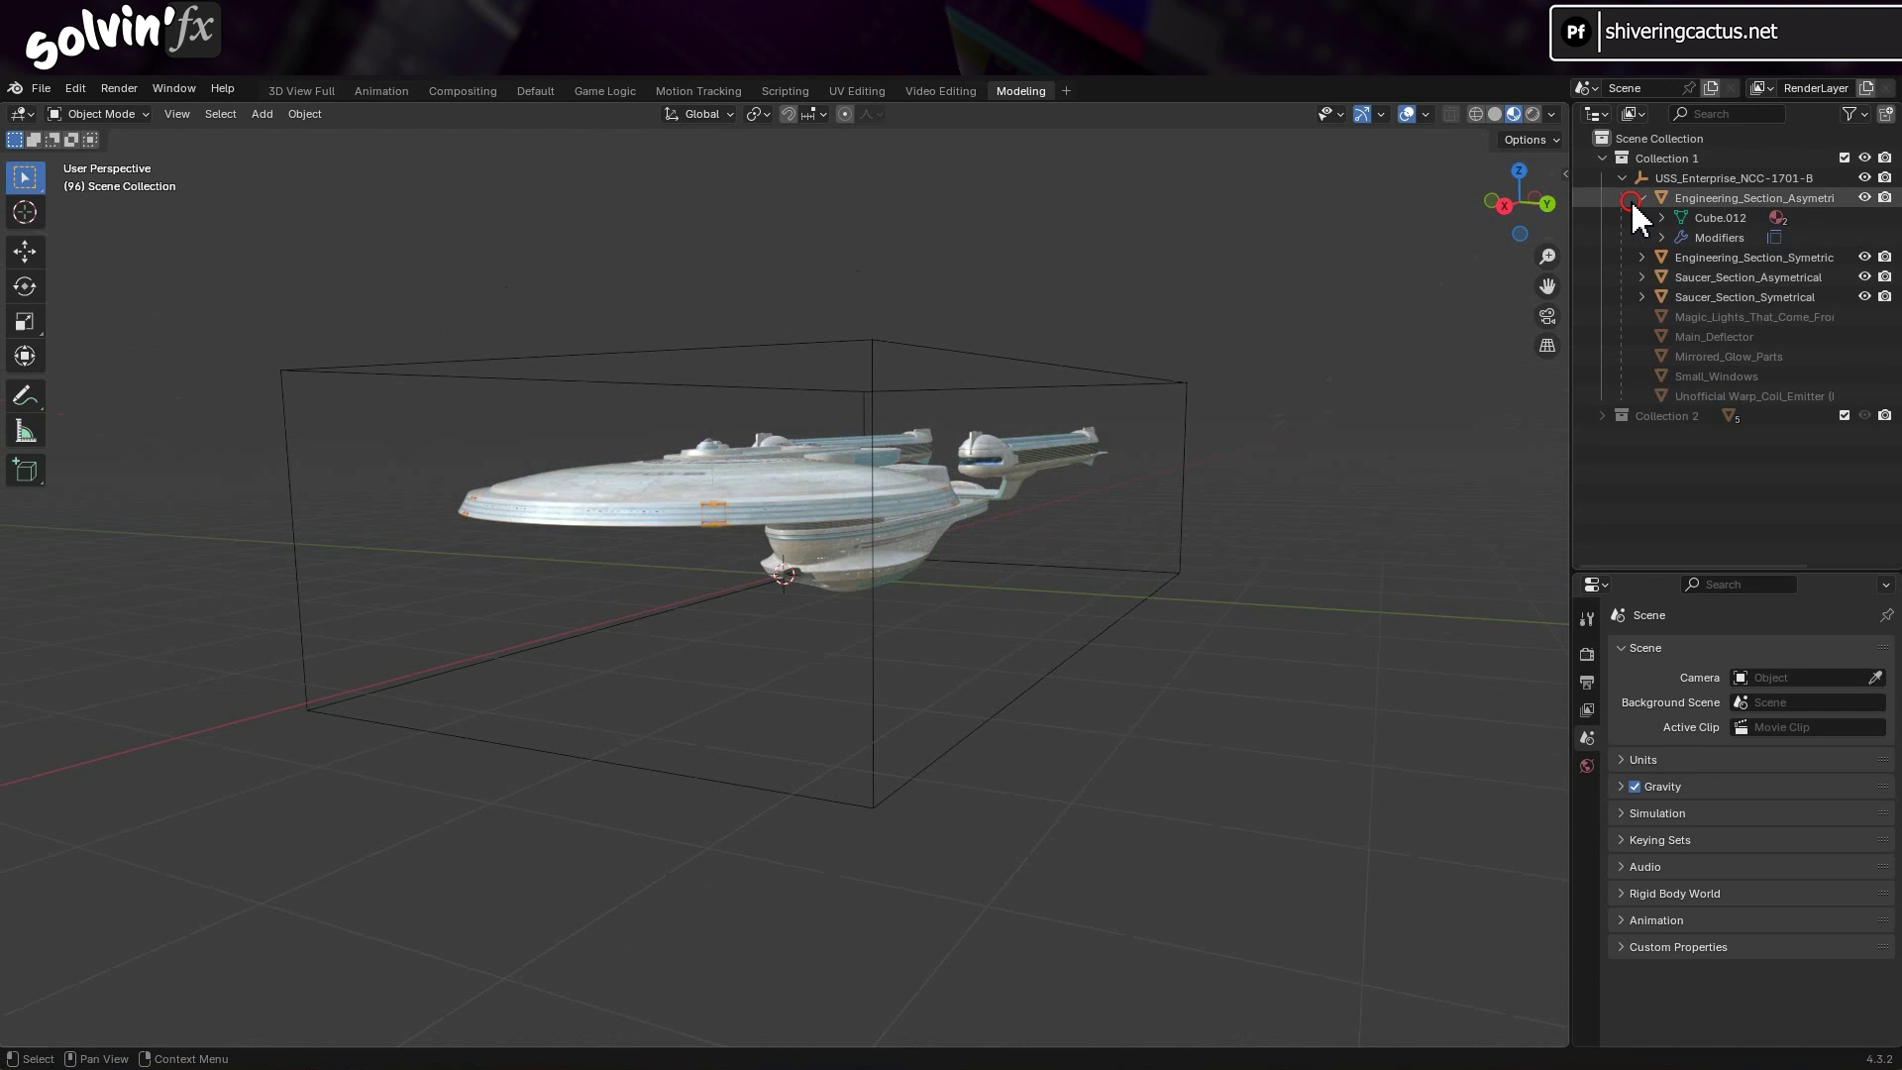
pyautogui.click(1663, 238)
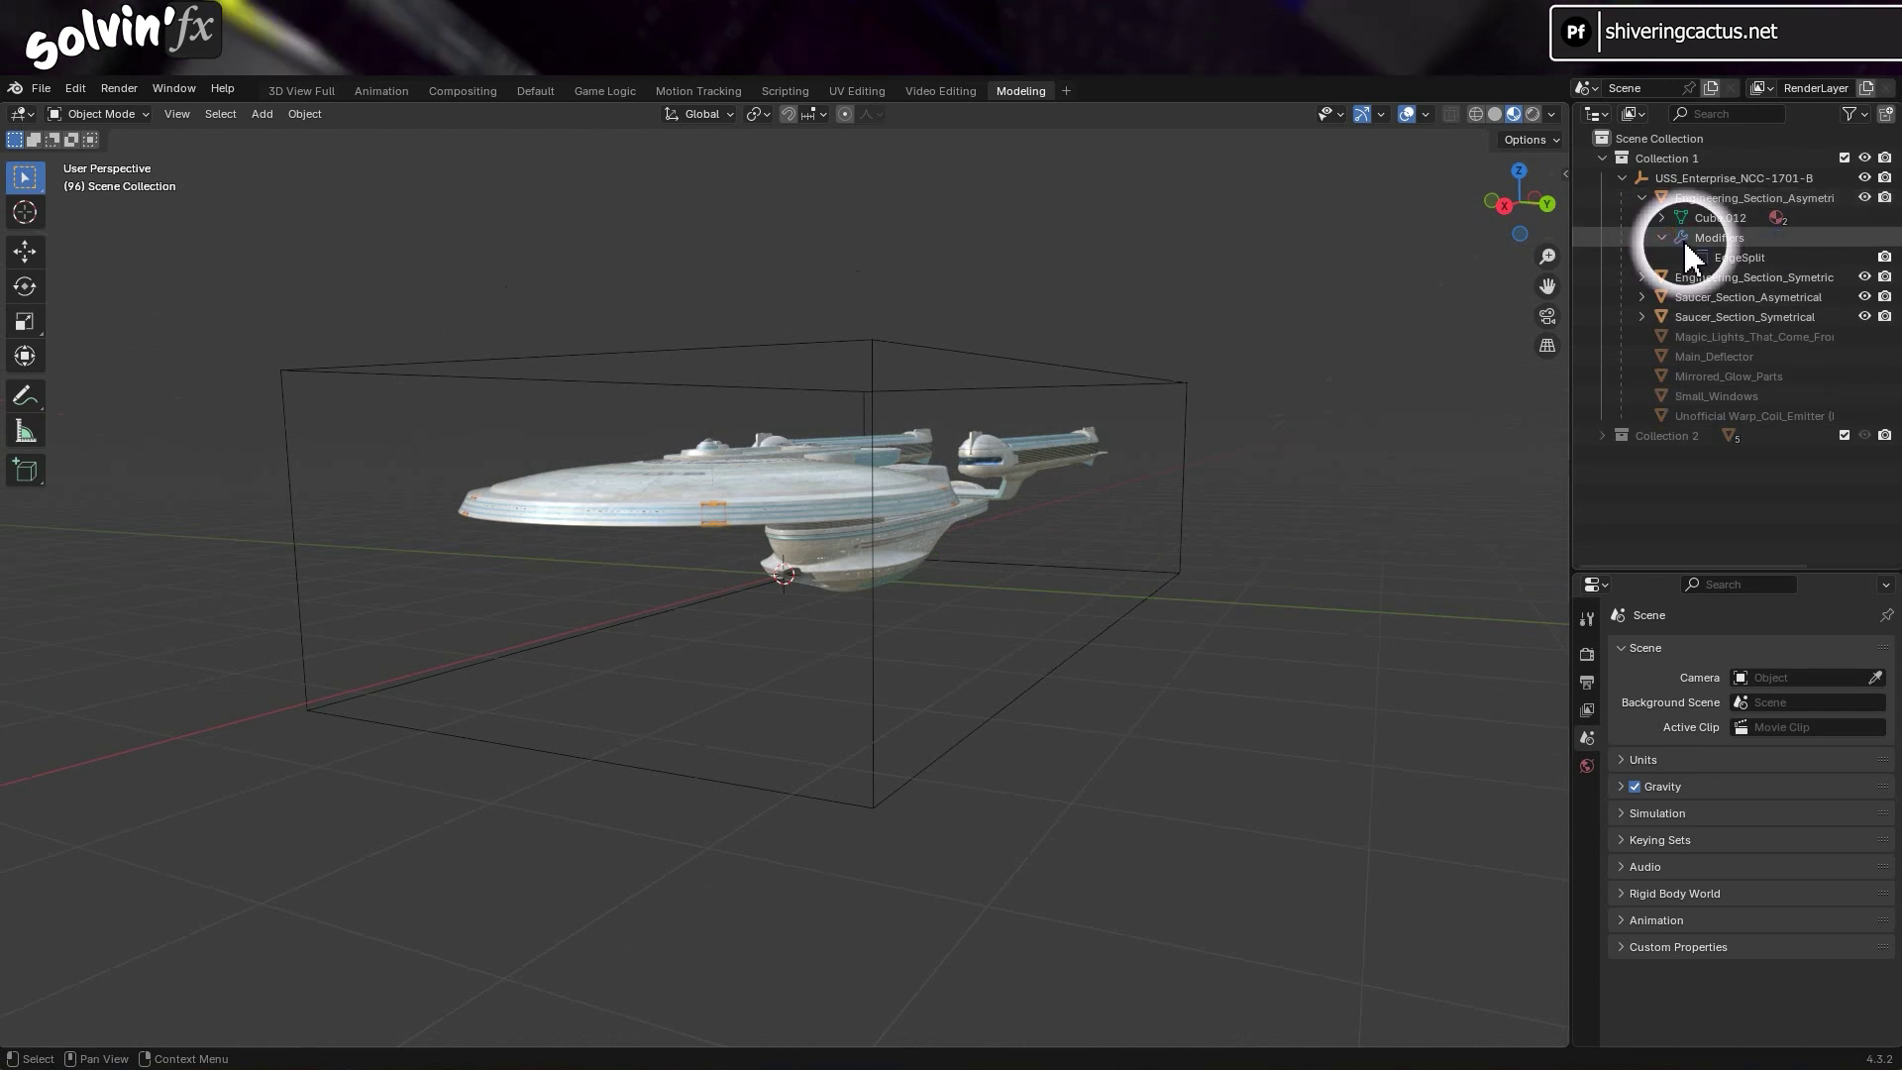
pyautogui.click(1686, 239)
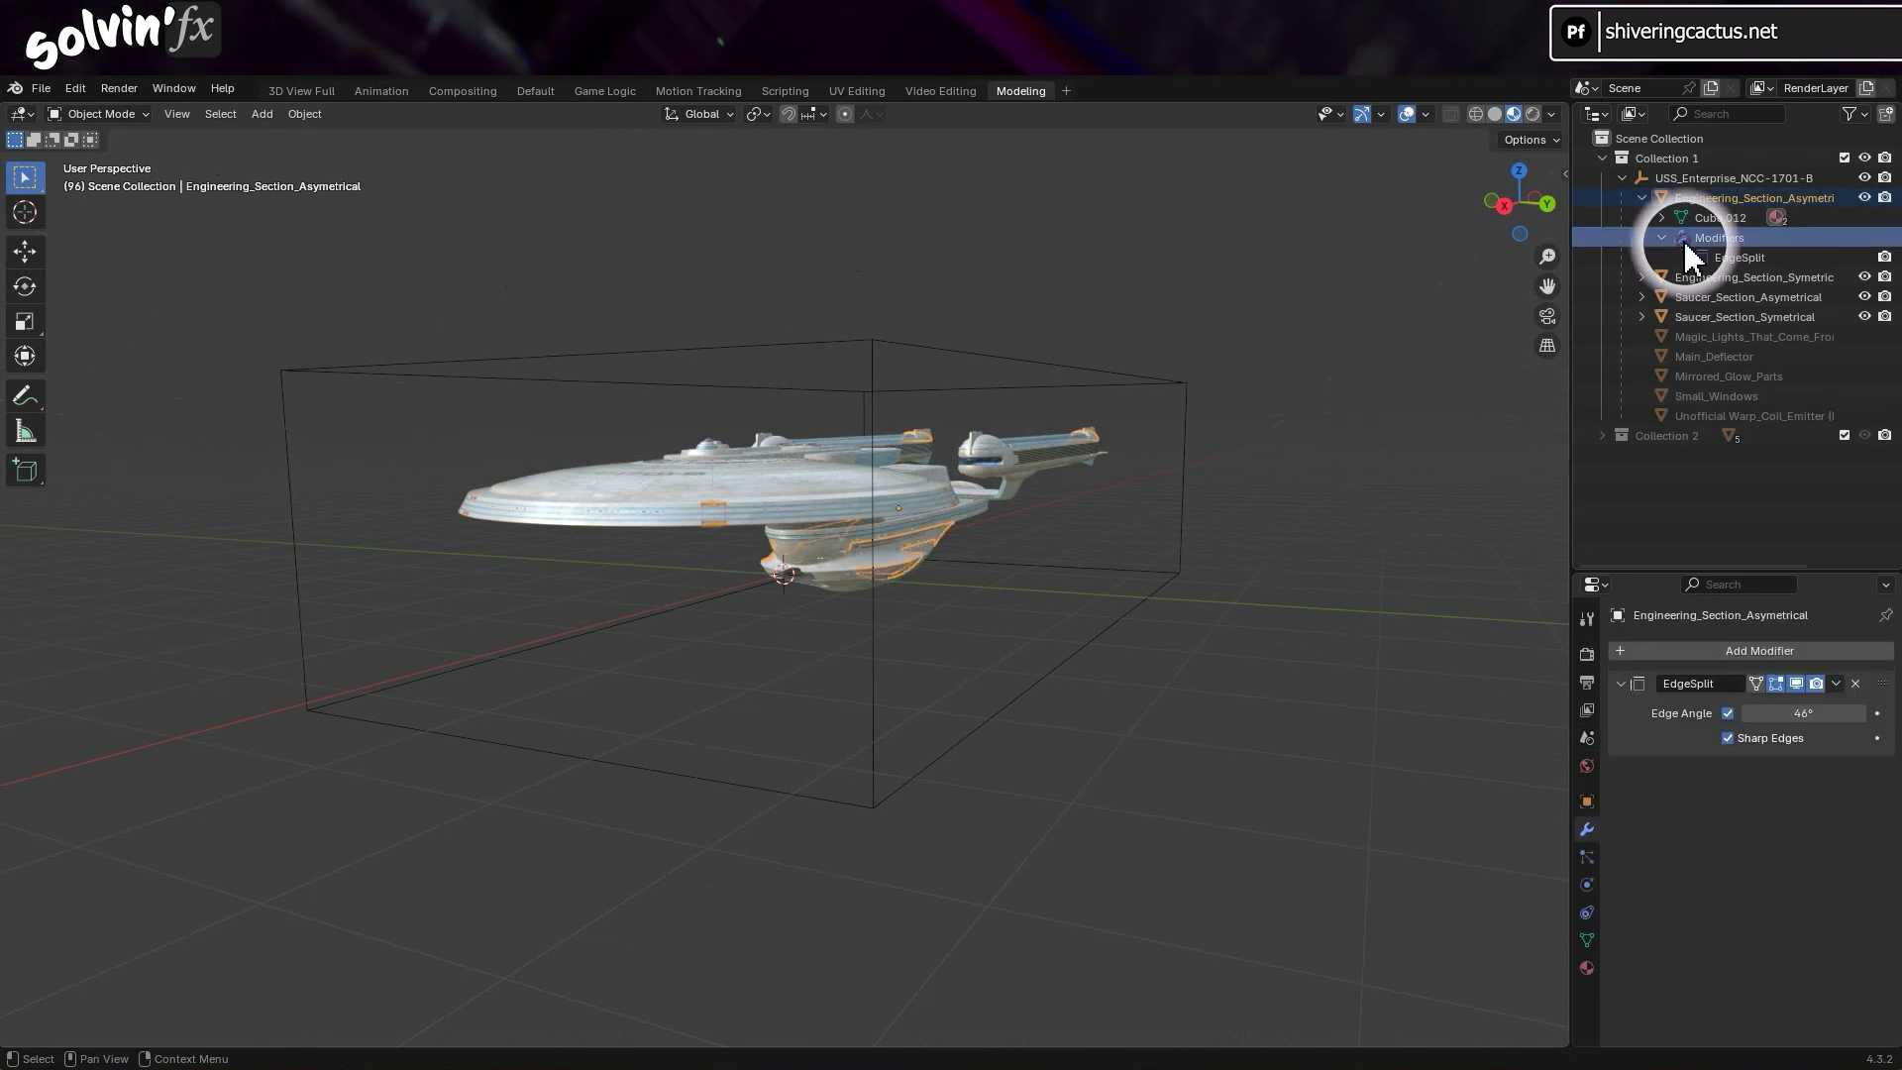
pyautogui.click(1834, 686)
pyautogui.click(1803, 704)
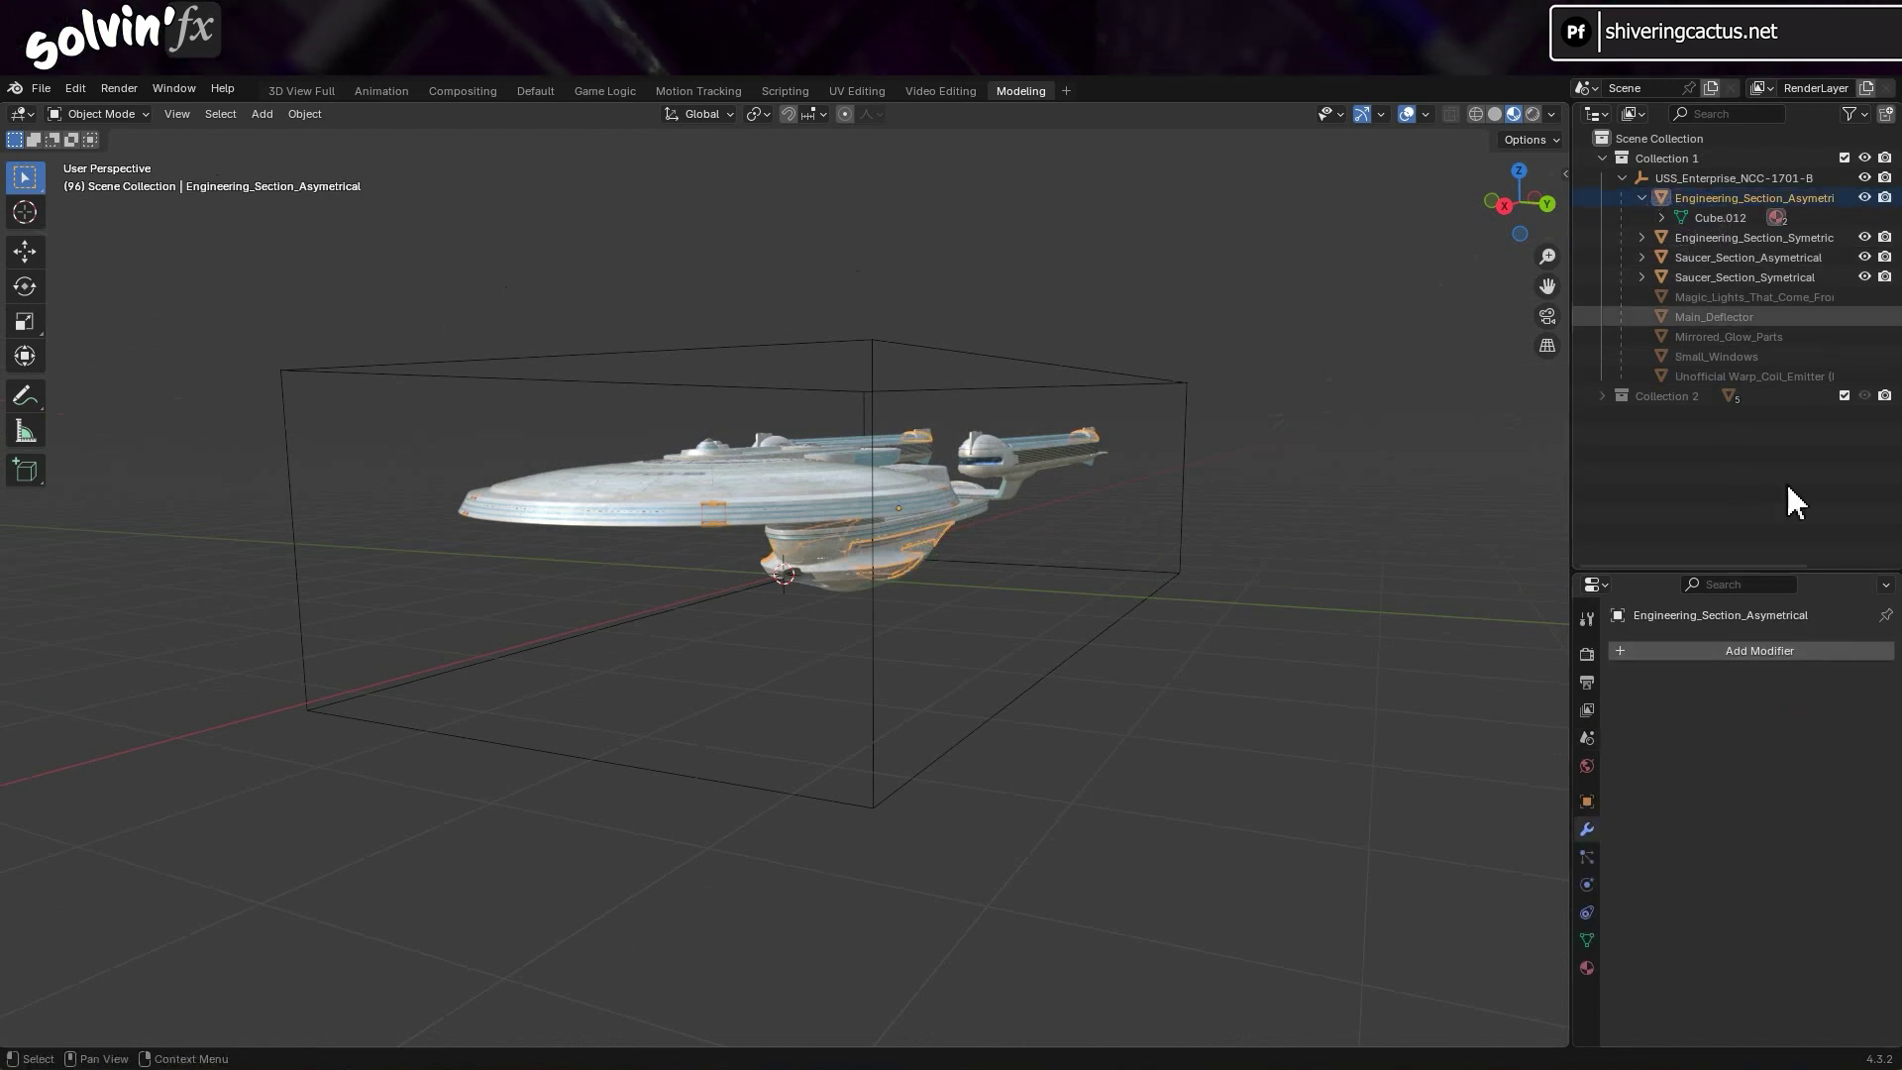
# Apply Mirror, then EdgeSplit, on Engineering_Section_Symetrical.
pyautogui.click(1642, 237)
pyautogui.click(1688, 275)
pyautogui.click(1834, 683)
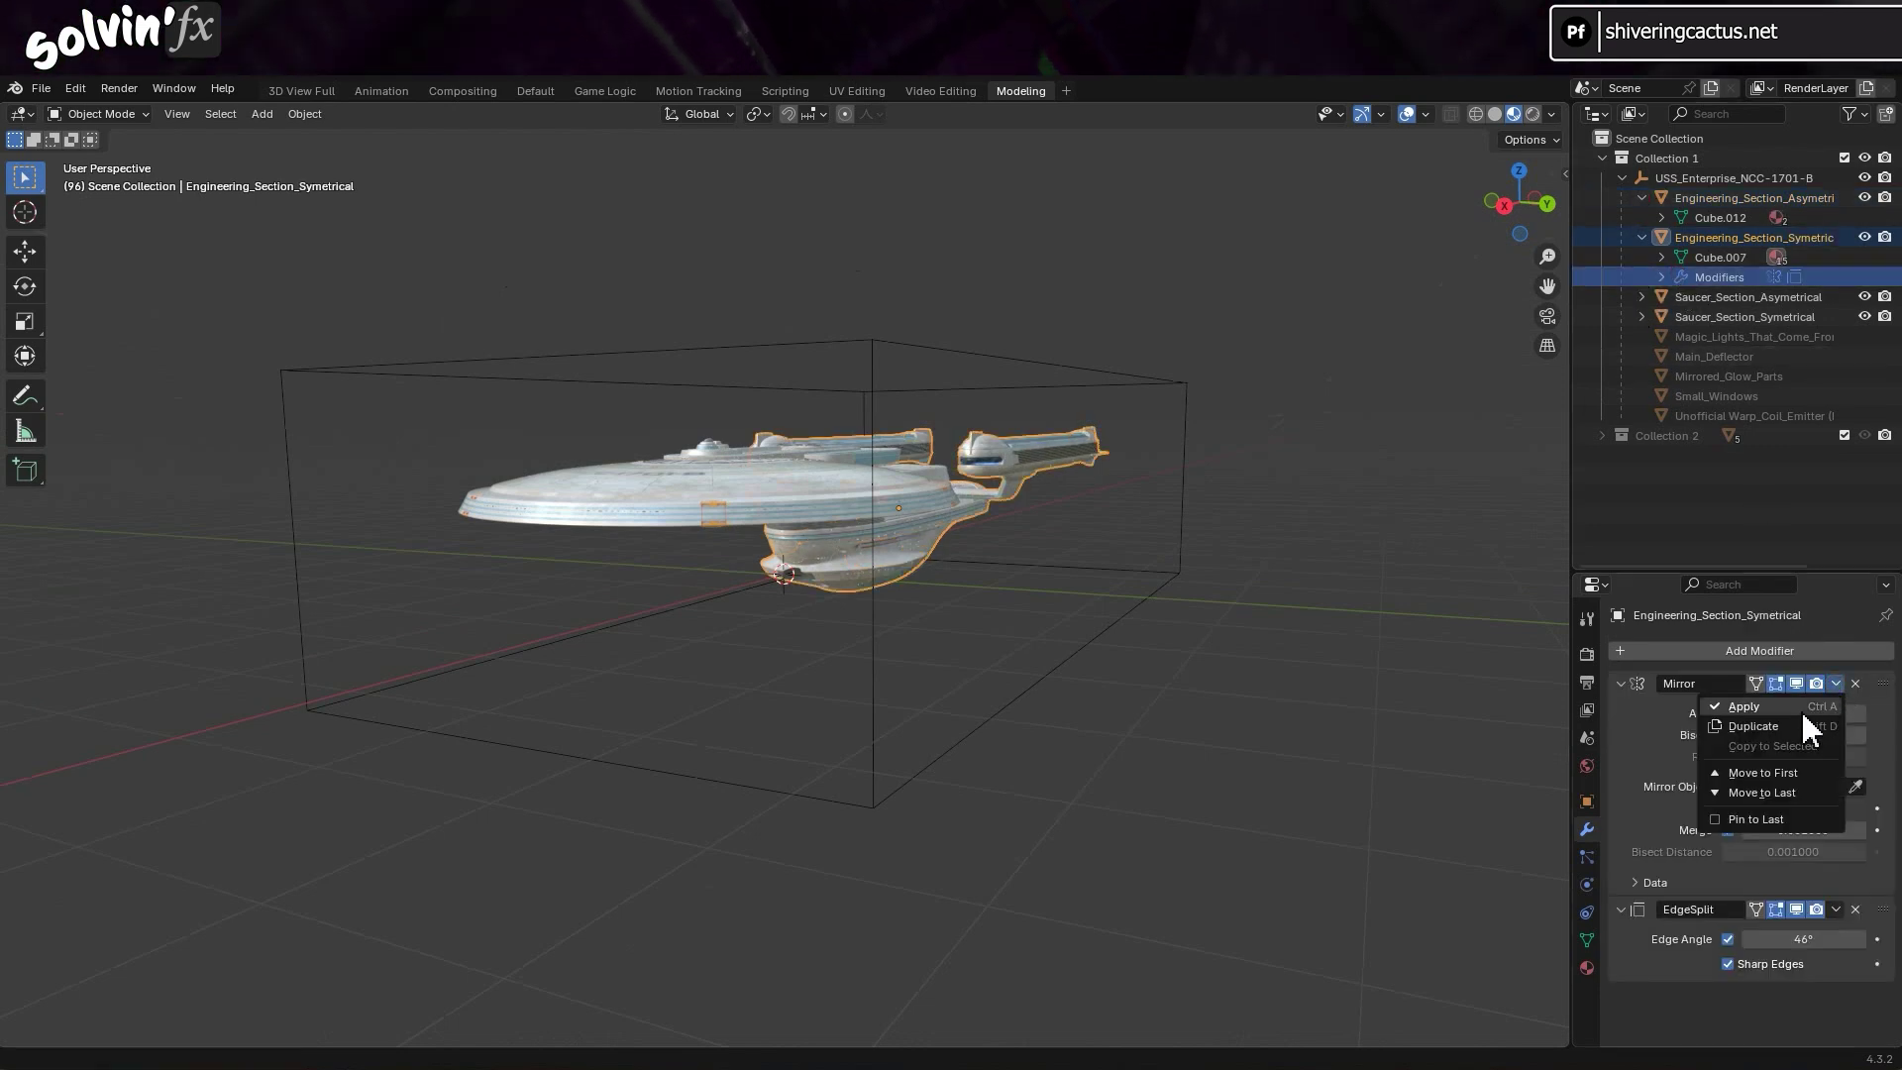
pyautogui.click(1801, 709)
pyautogui.click(1661, 278)
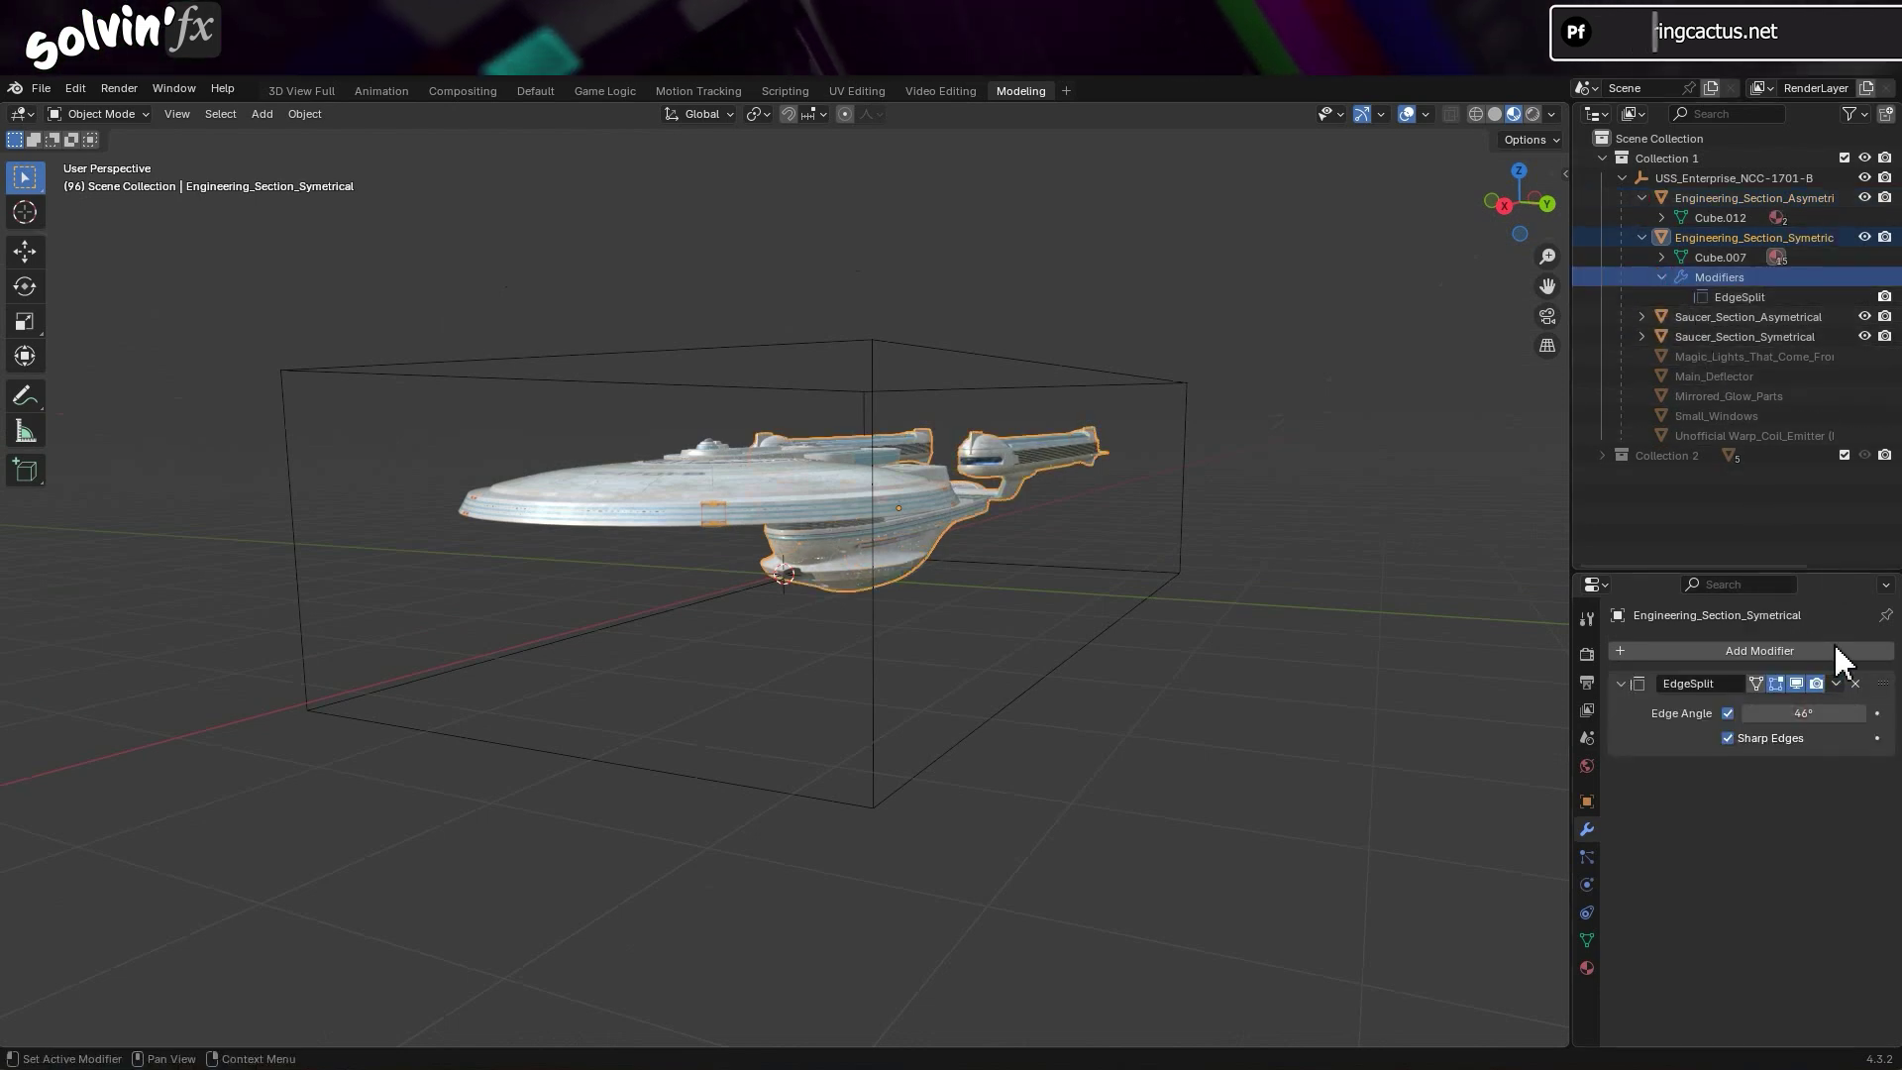
pyautogui.click(1835, 683)
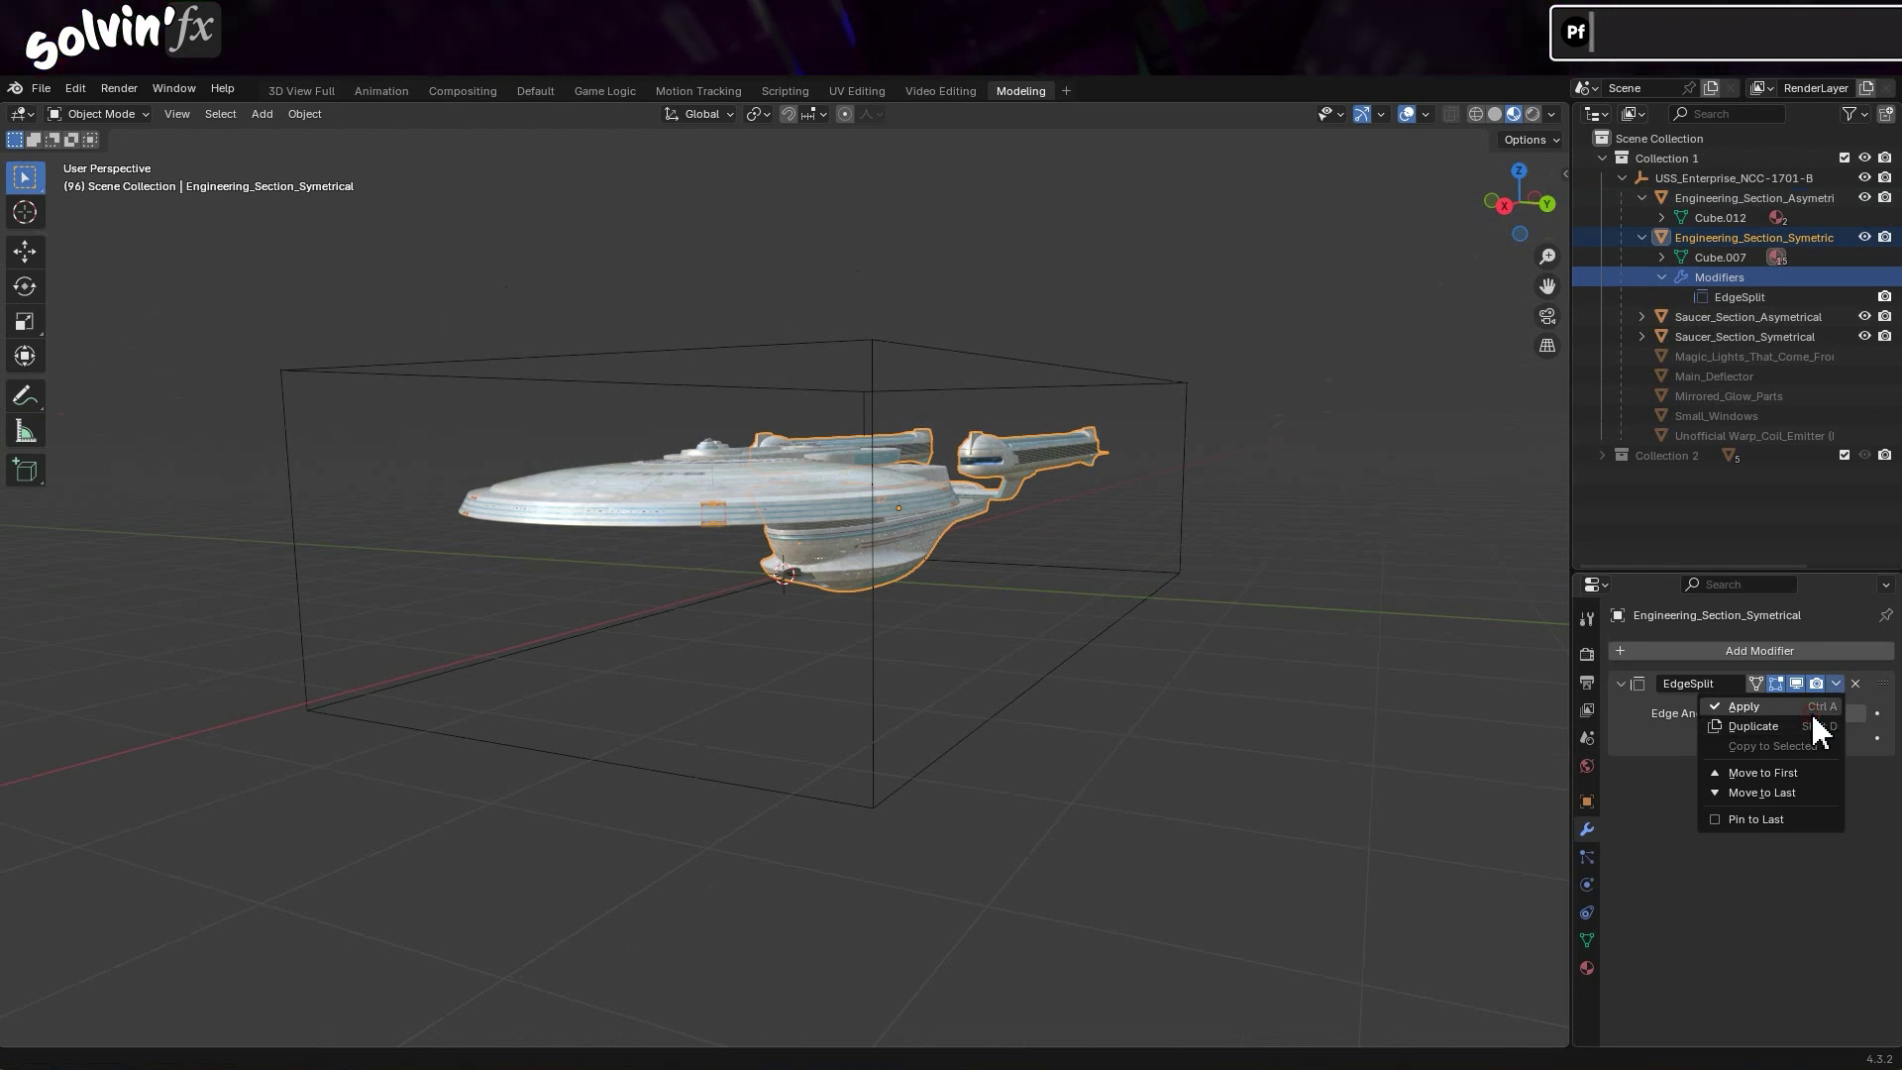
pyautogui.click(1811, 707)
# Apply the EdgeSplit modifier on Saucer_Section_Asymetrical.
pyautogui.click(1641, 278)
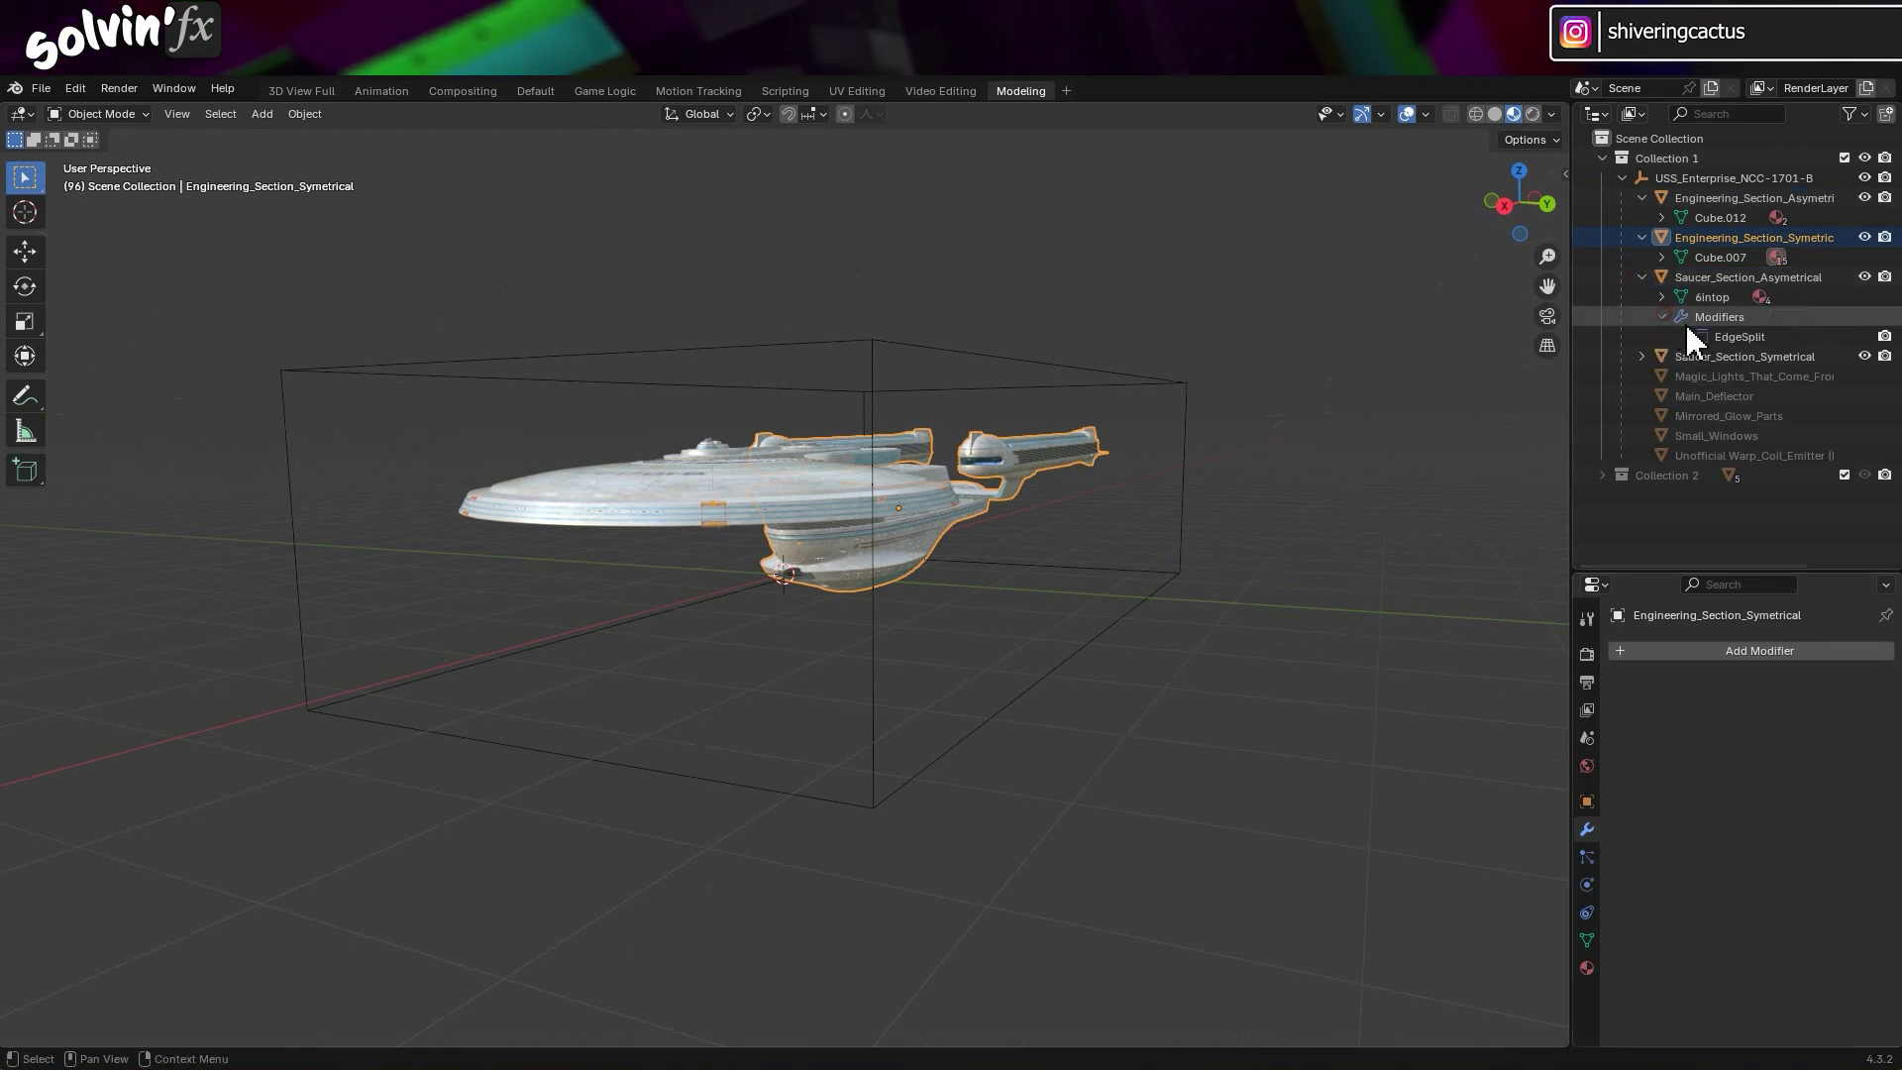
pyautogui.click(1662, 317)
pyautogui.click(1684, 319)
pyautogui.click(1834, 685)
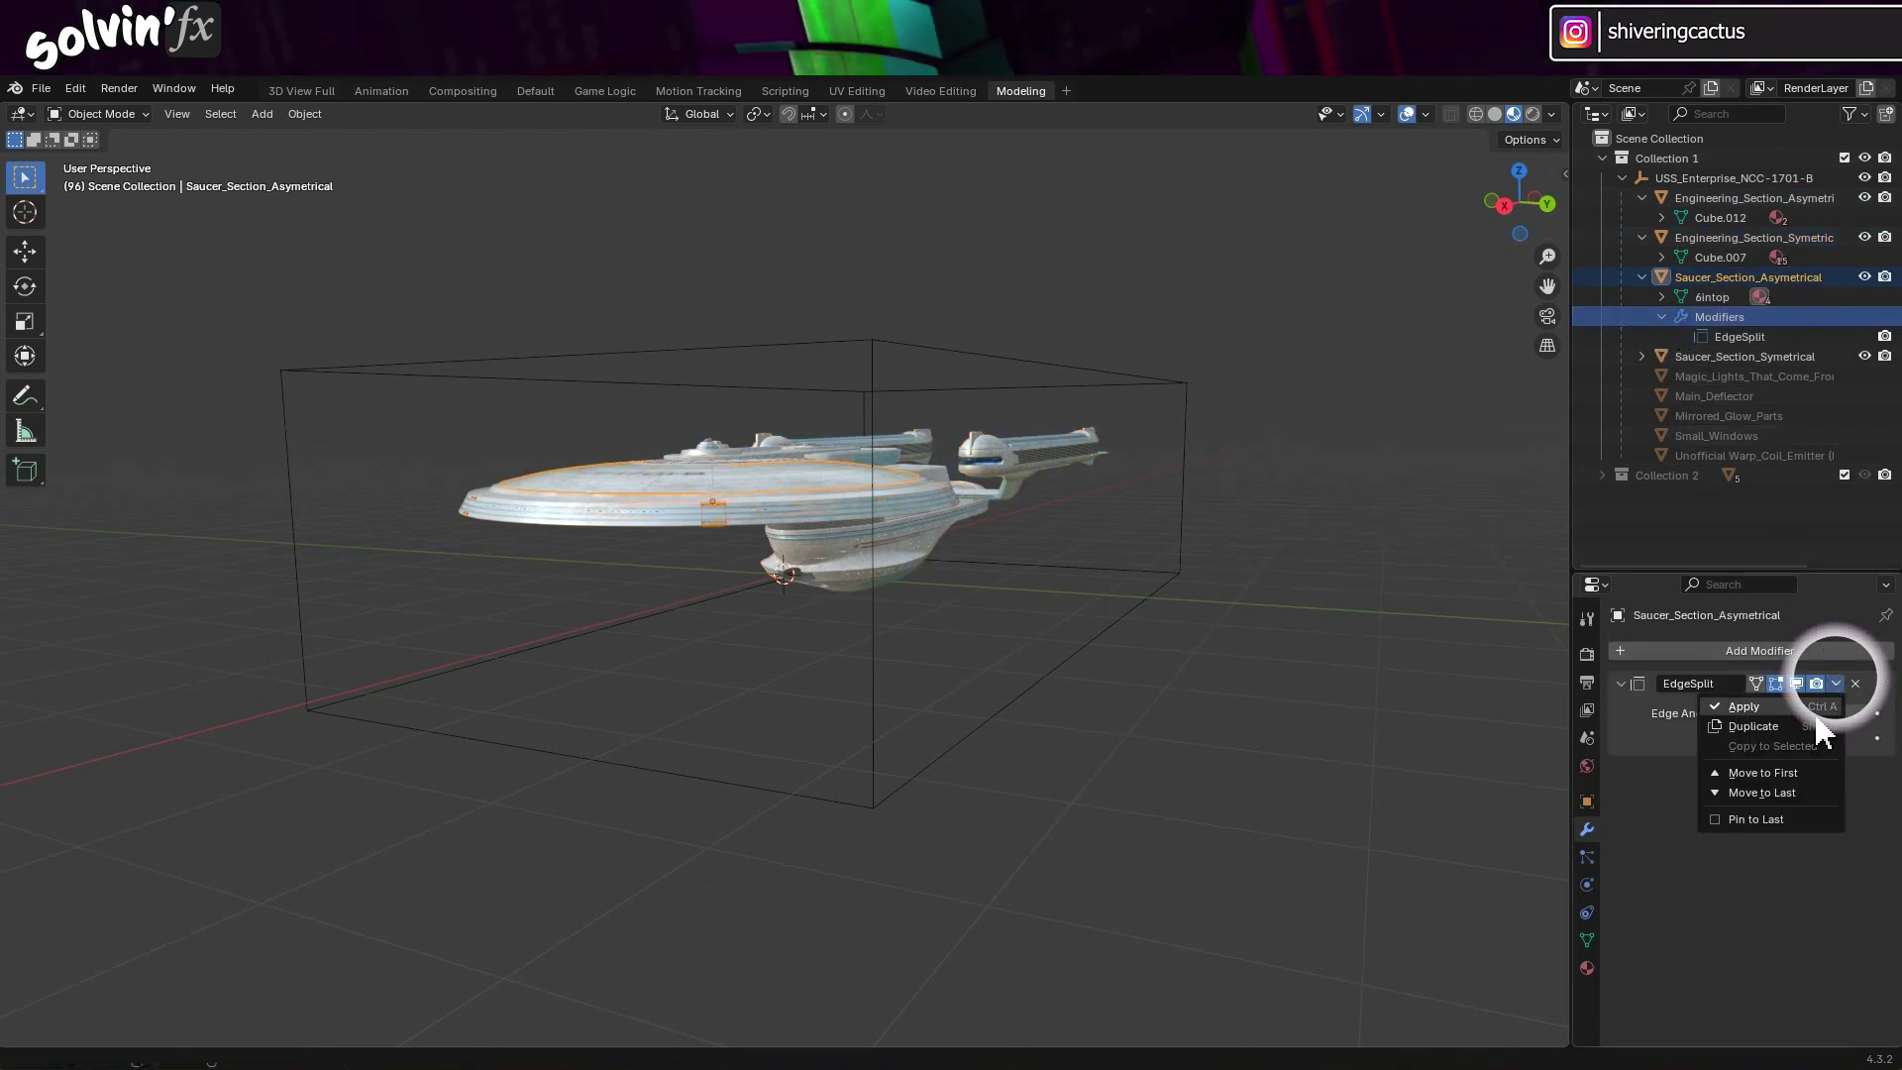
pyautogui.click(1813, 708)
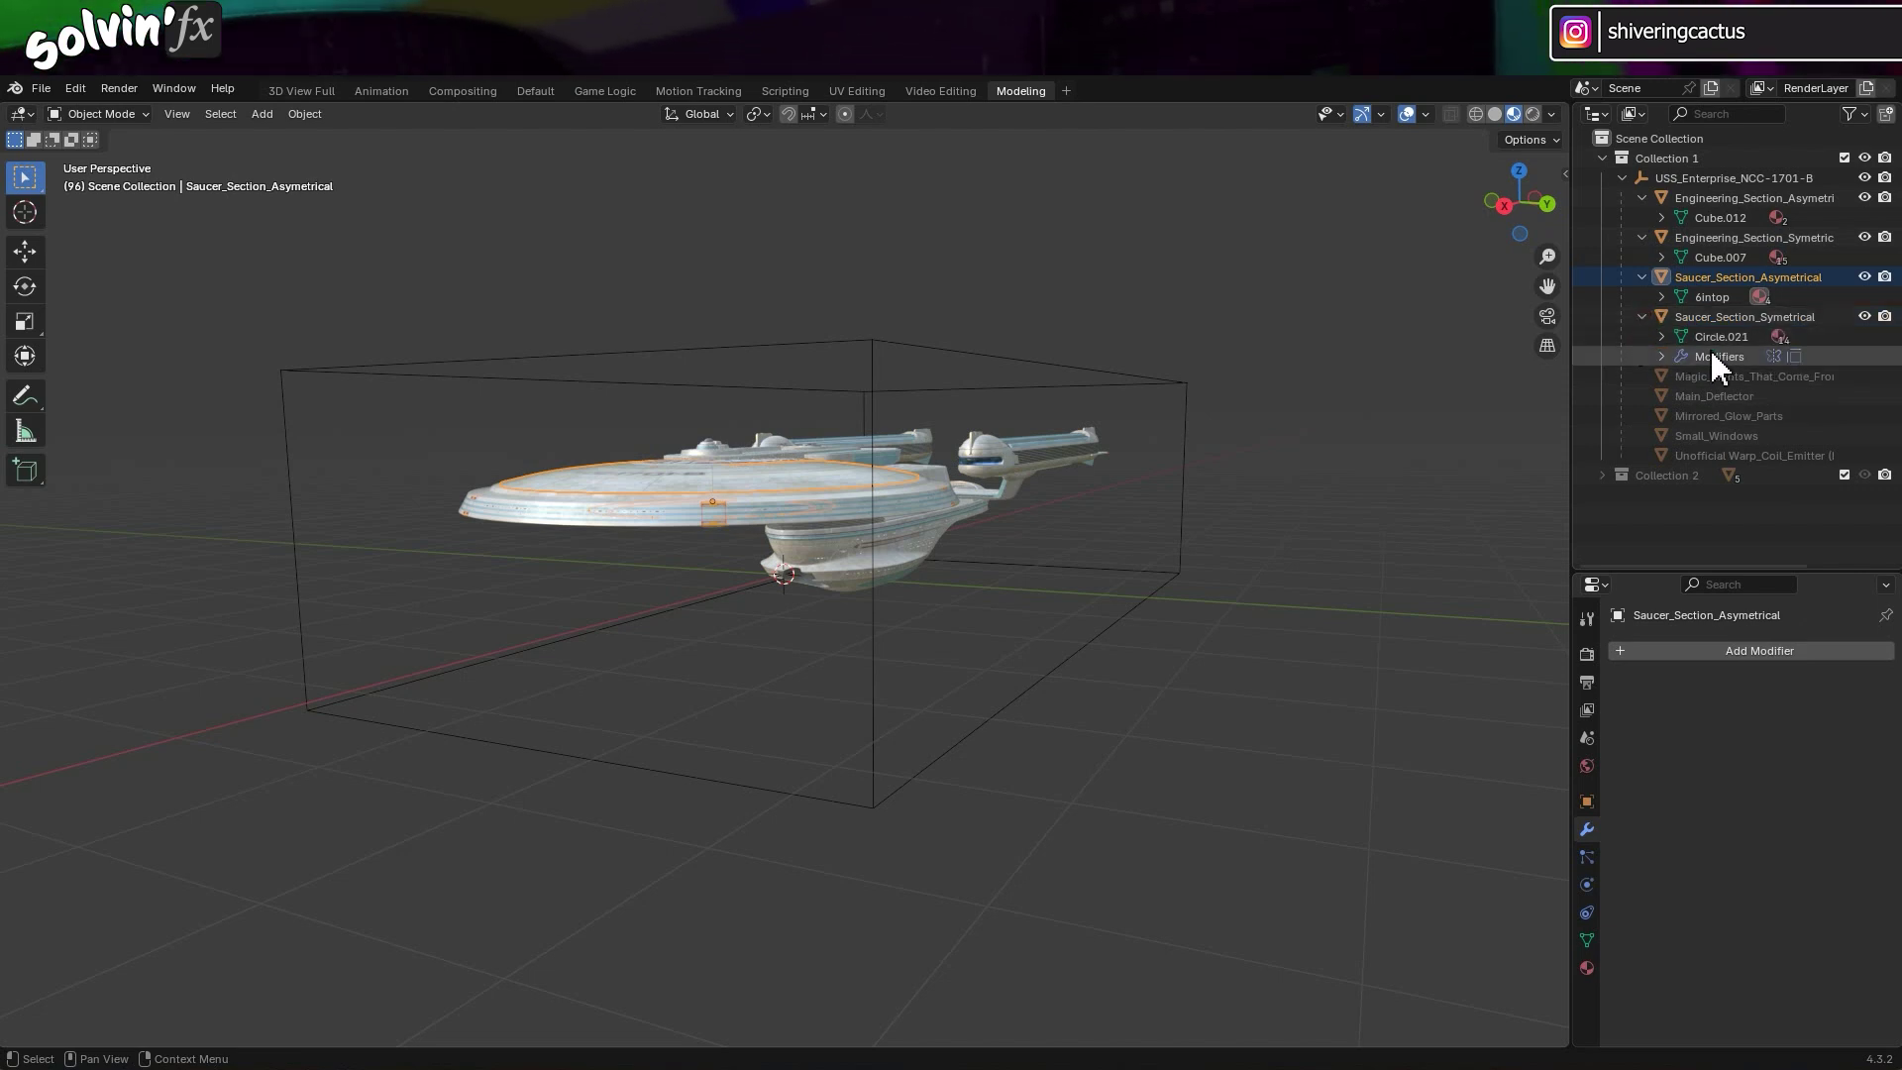
# Apply Mirror, then EdgeSplit, on Saucer_Section_Symetrical.
pyautogui.click(1678, 355)
pyautogui.click(1663, 356)
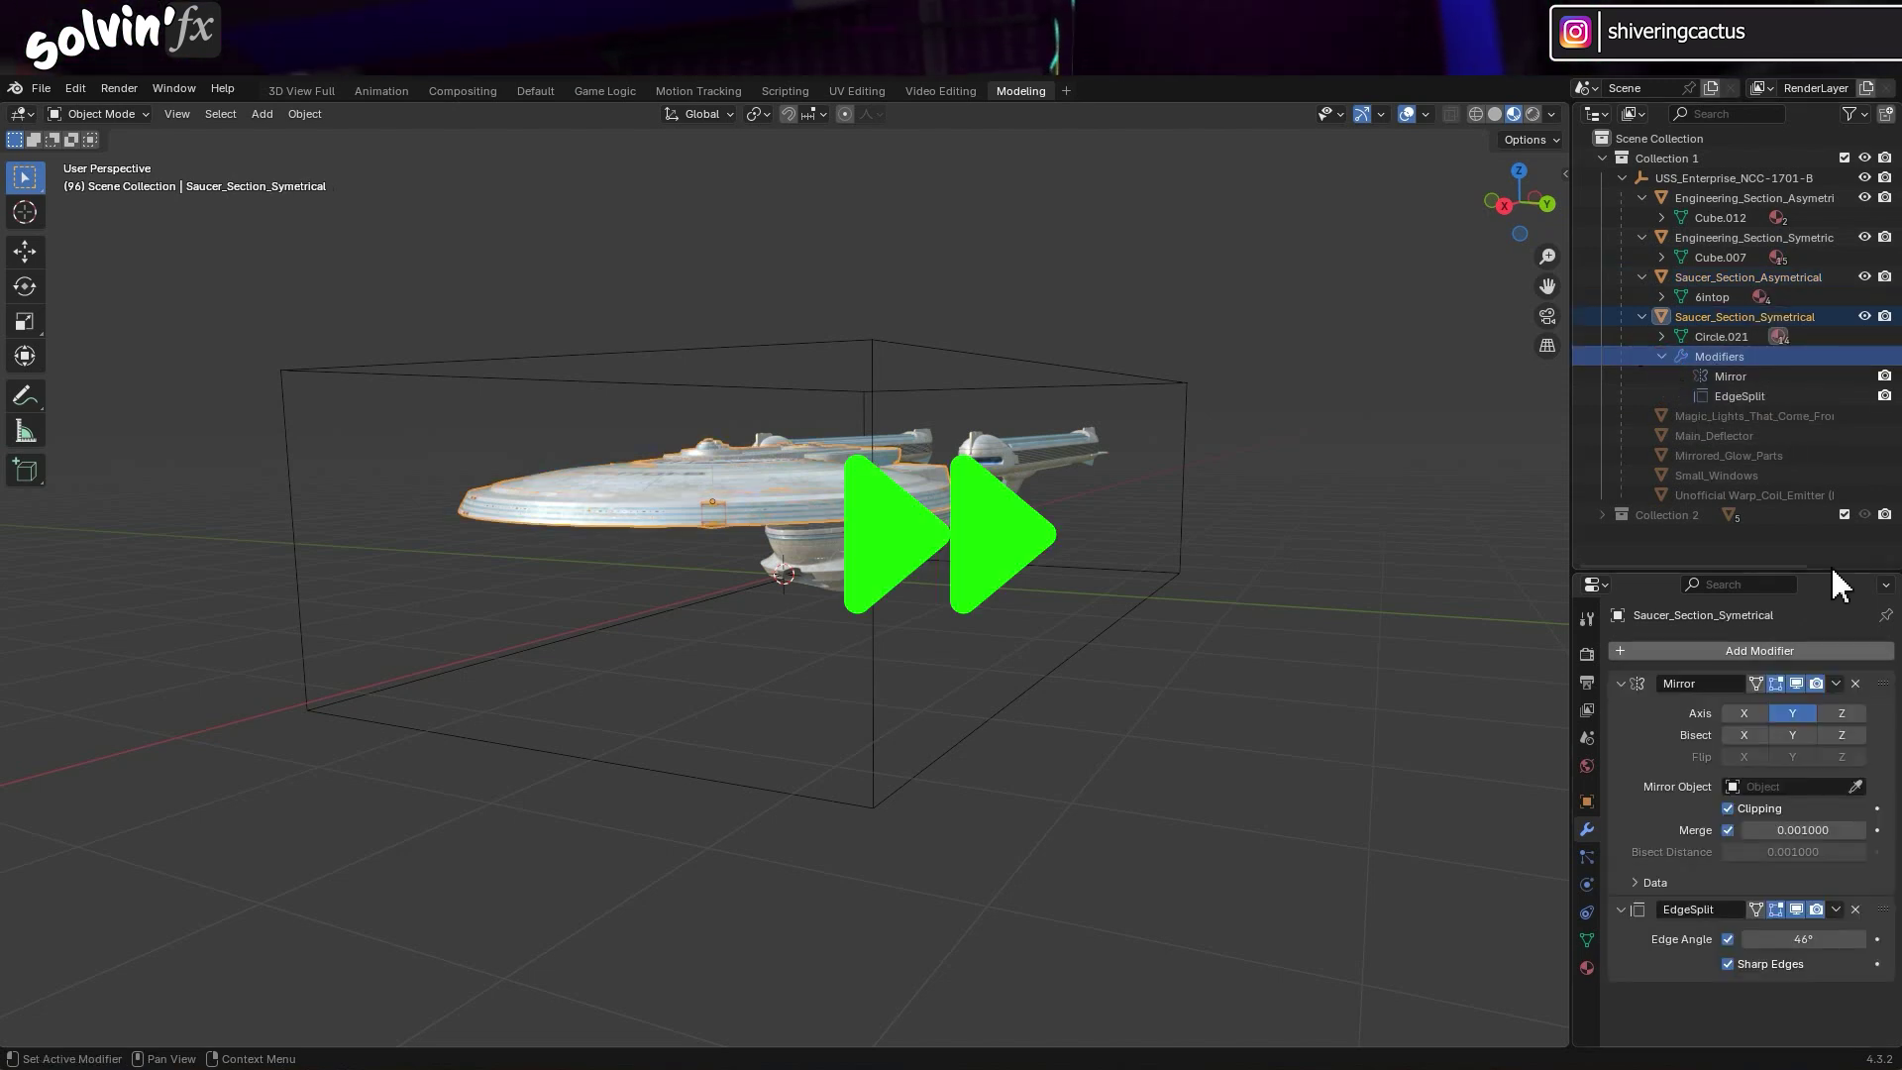
pyautogui.click(1834, 683)
pyautogui.click(1813, 705)
pyautogui.click(1835, 683)
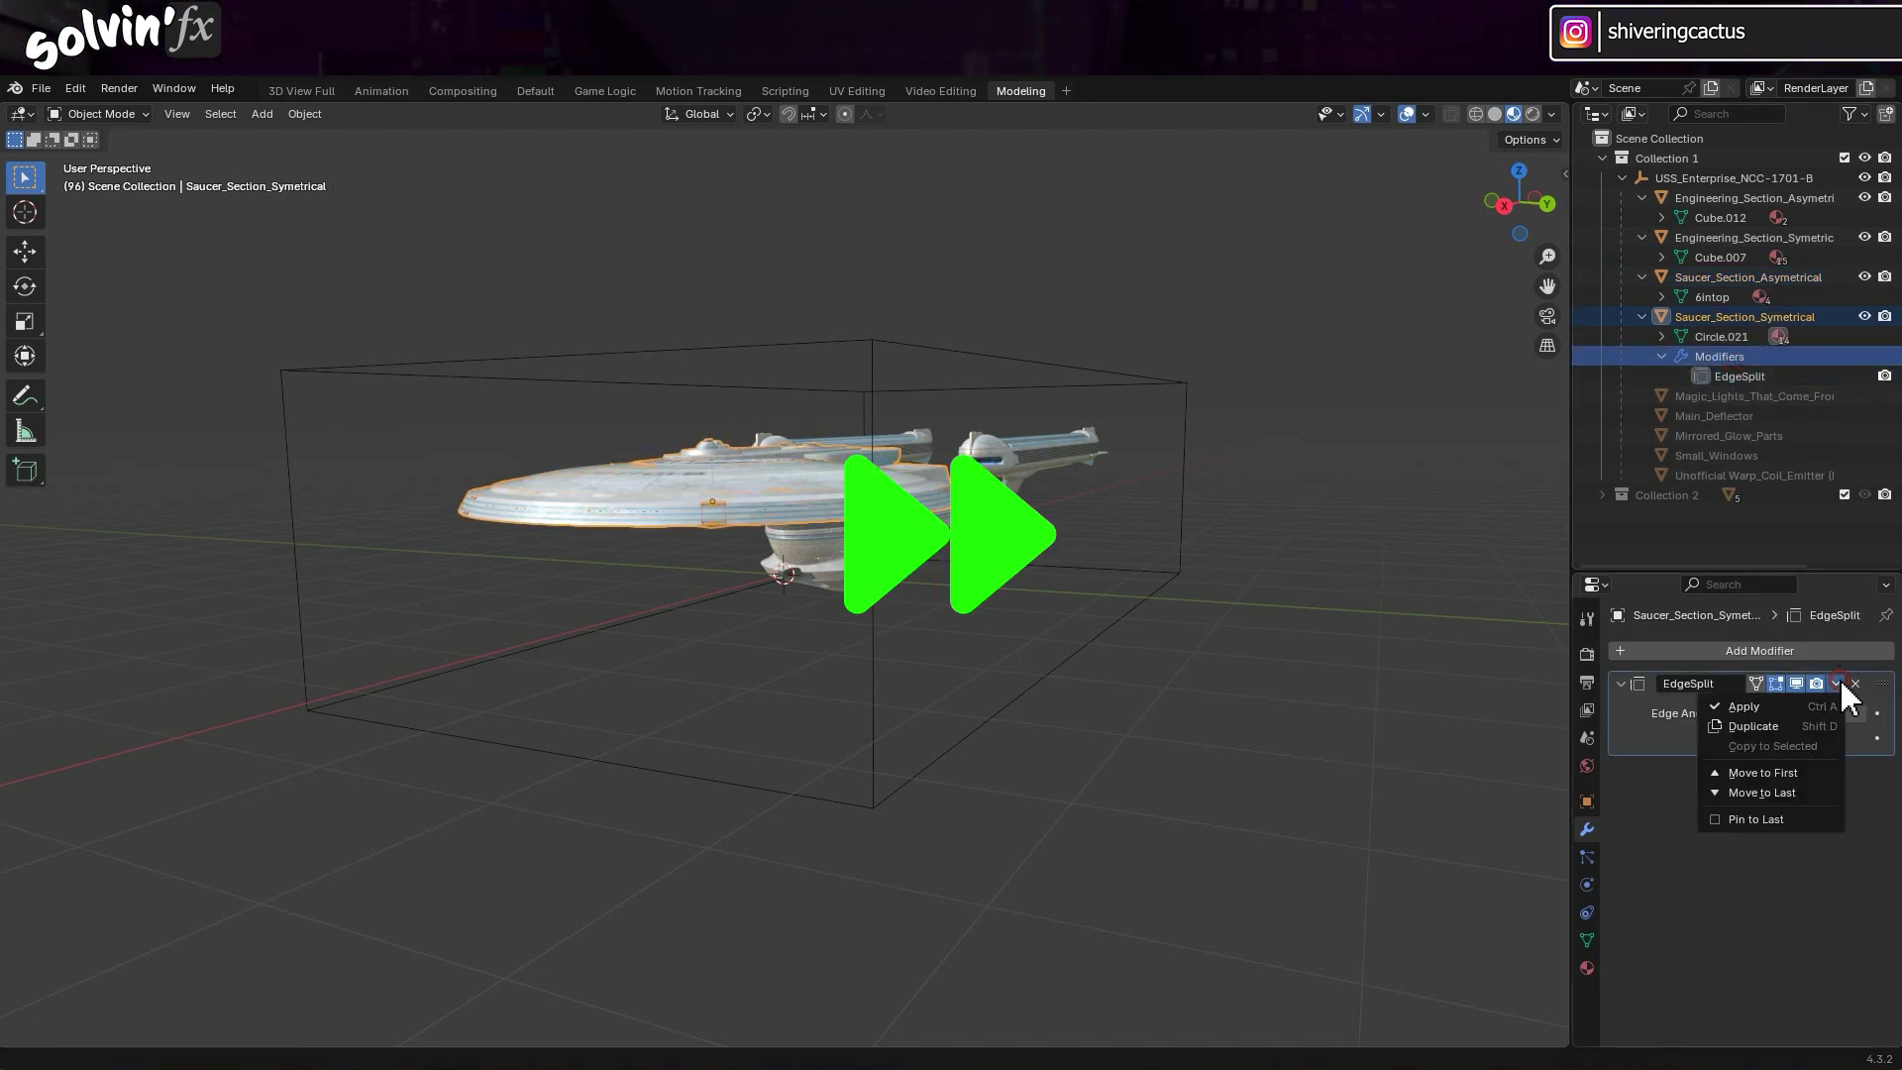
pyautogui.click(1813, 708)
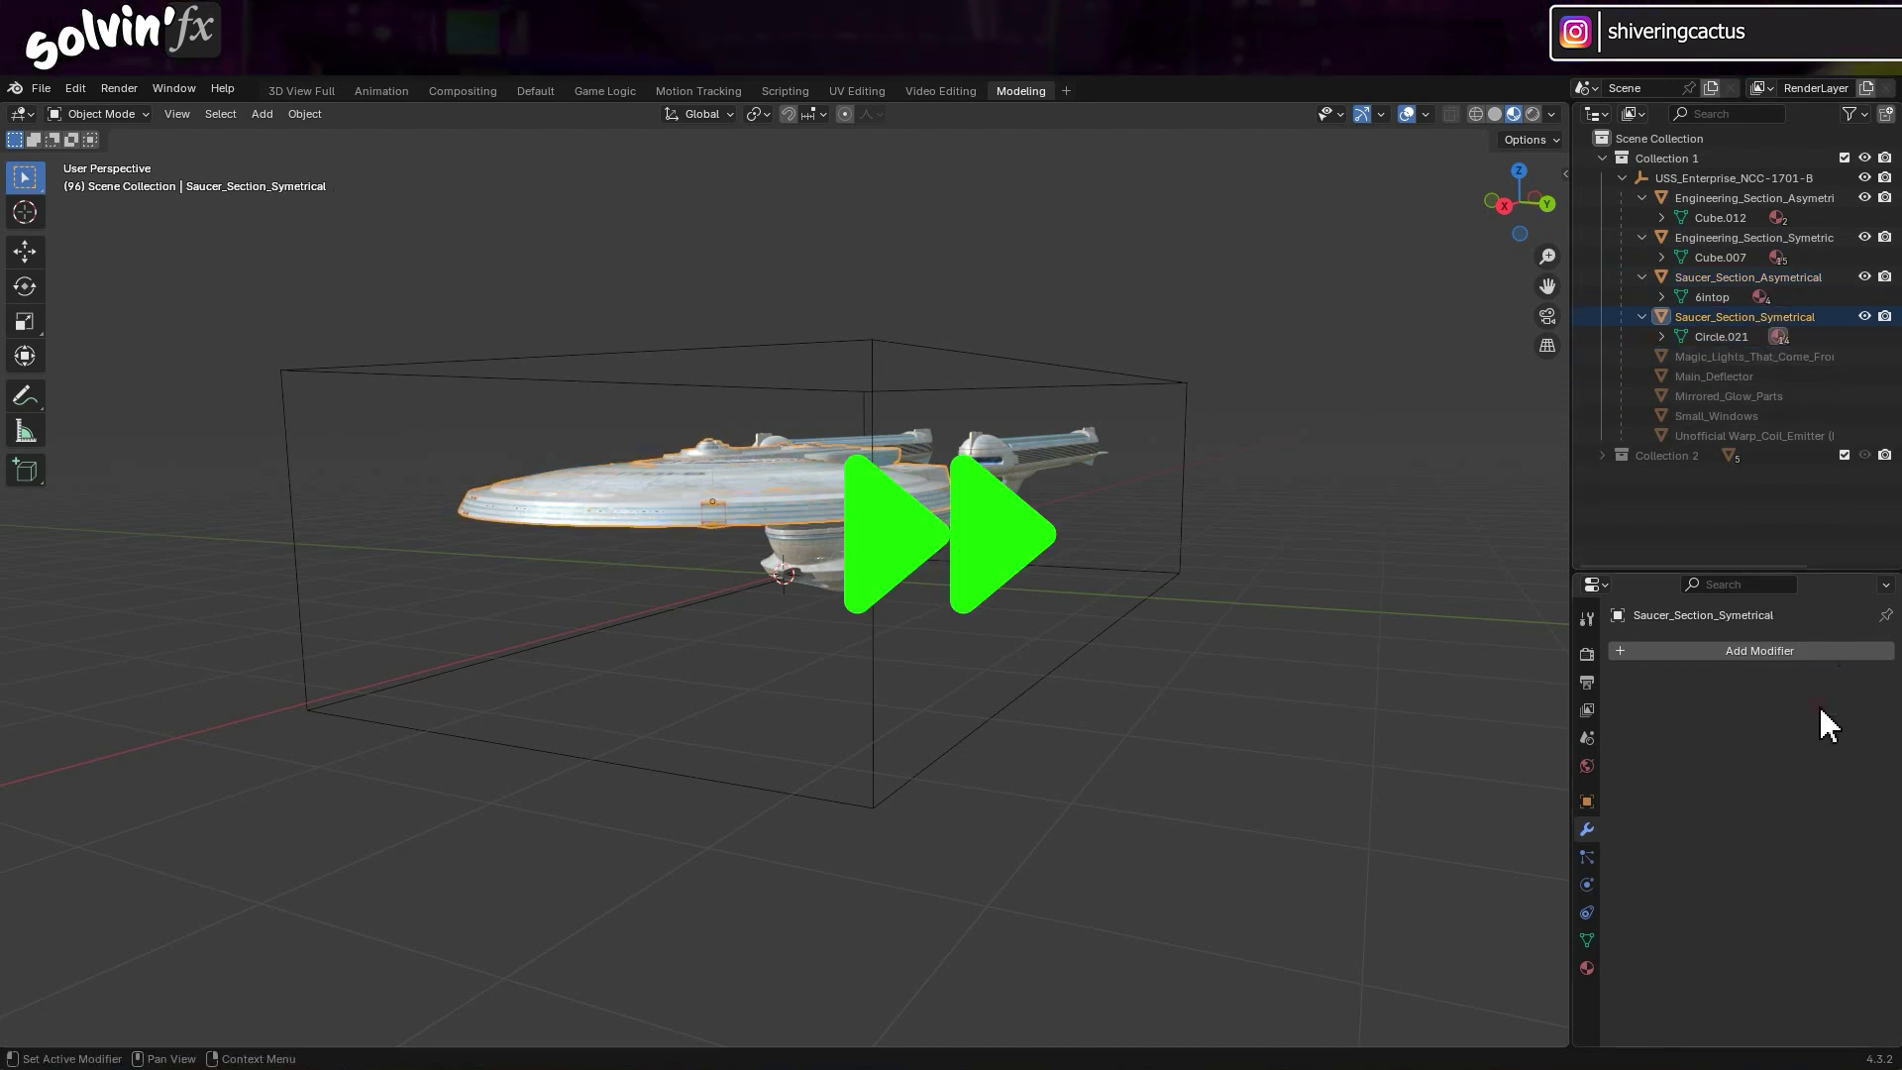
# Add a Shading workspace and orbit in close on the Enterprise.
pyautogui.click(1072, 93)
pyautogui.moveTo(1052, 126)
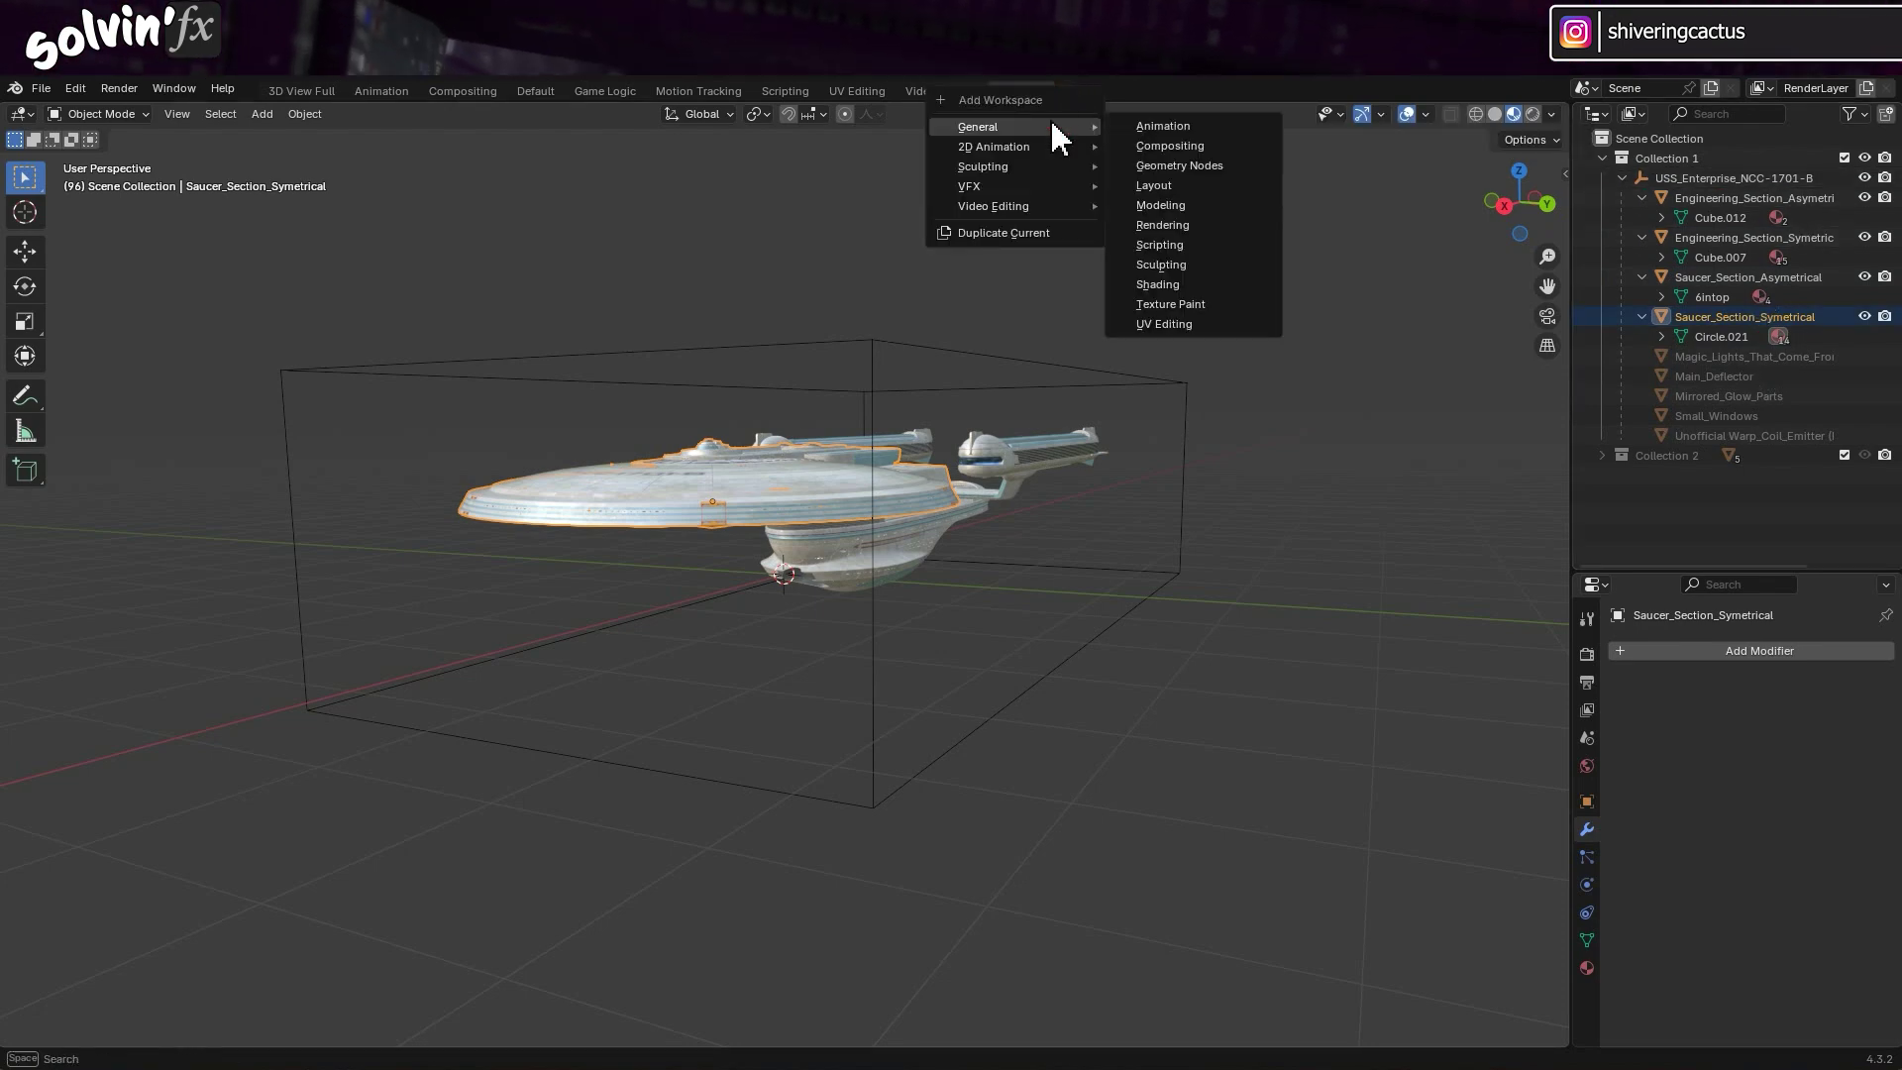
pyautogui.click(1195, 284)
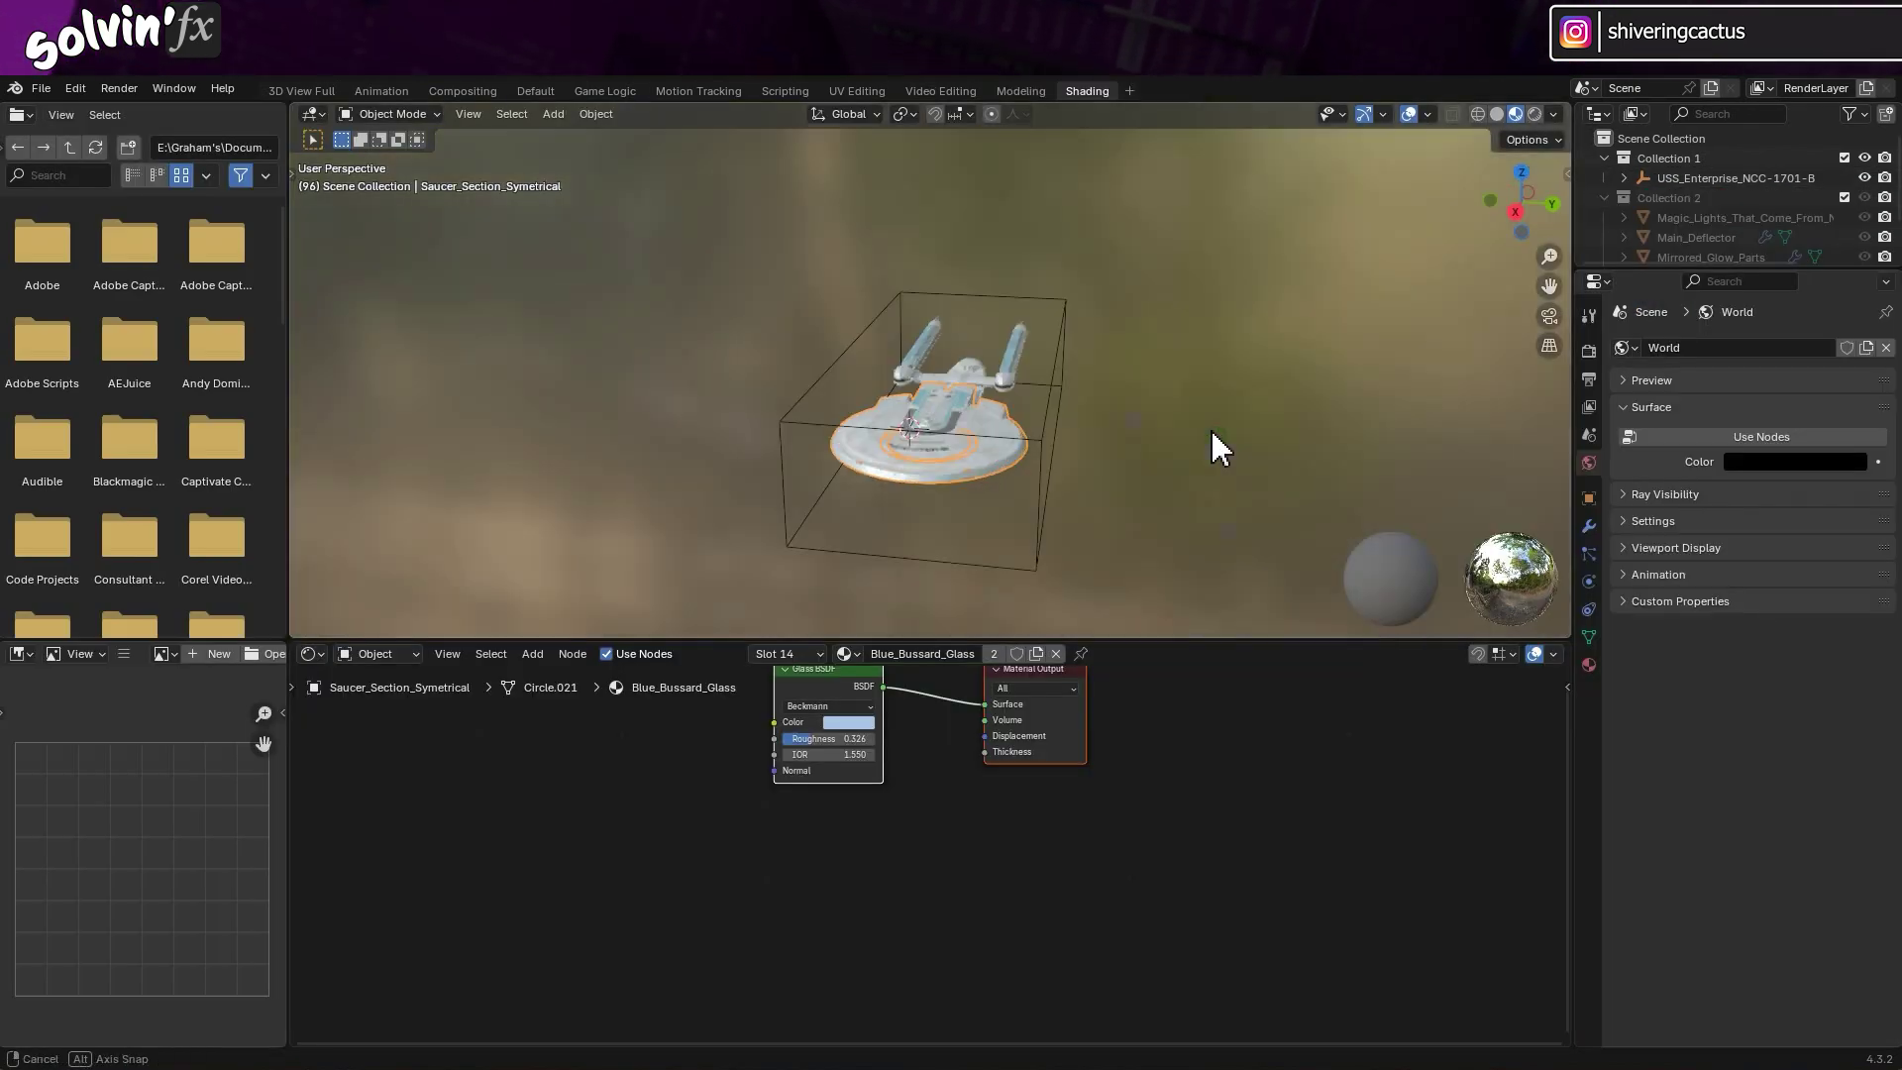
pyautogui.scroll(5, 1007, 467)
pyautogui.moveTo(1219, 449); pyautogui.dragTo(1018, 426, button='middle')
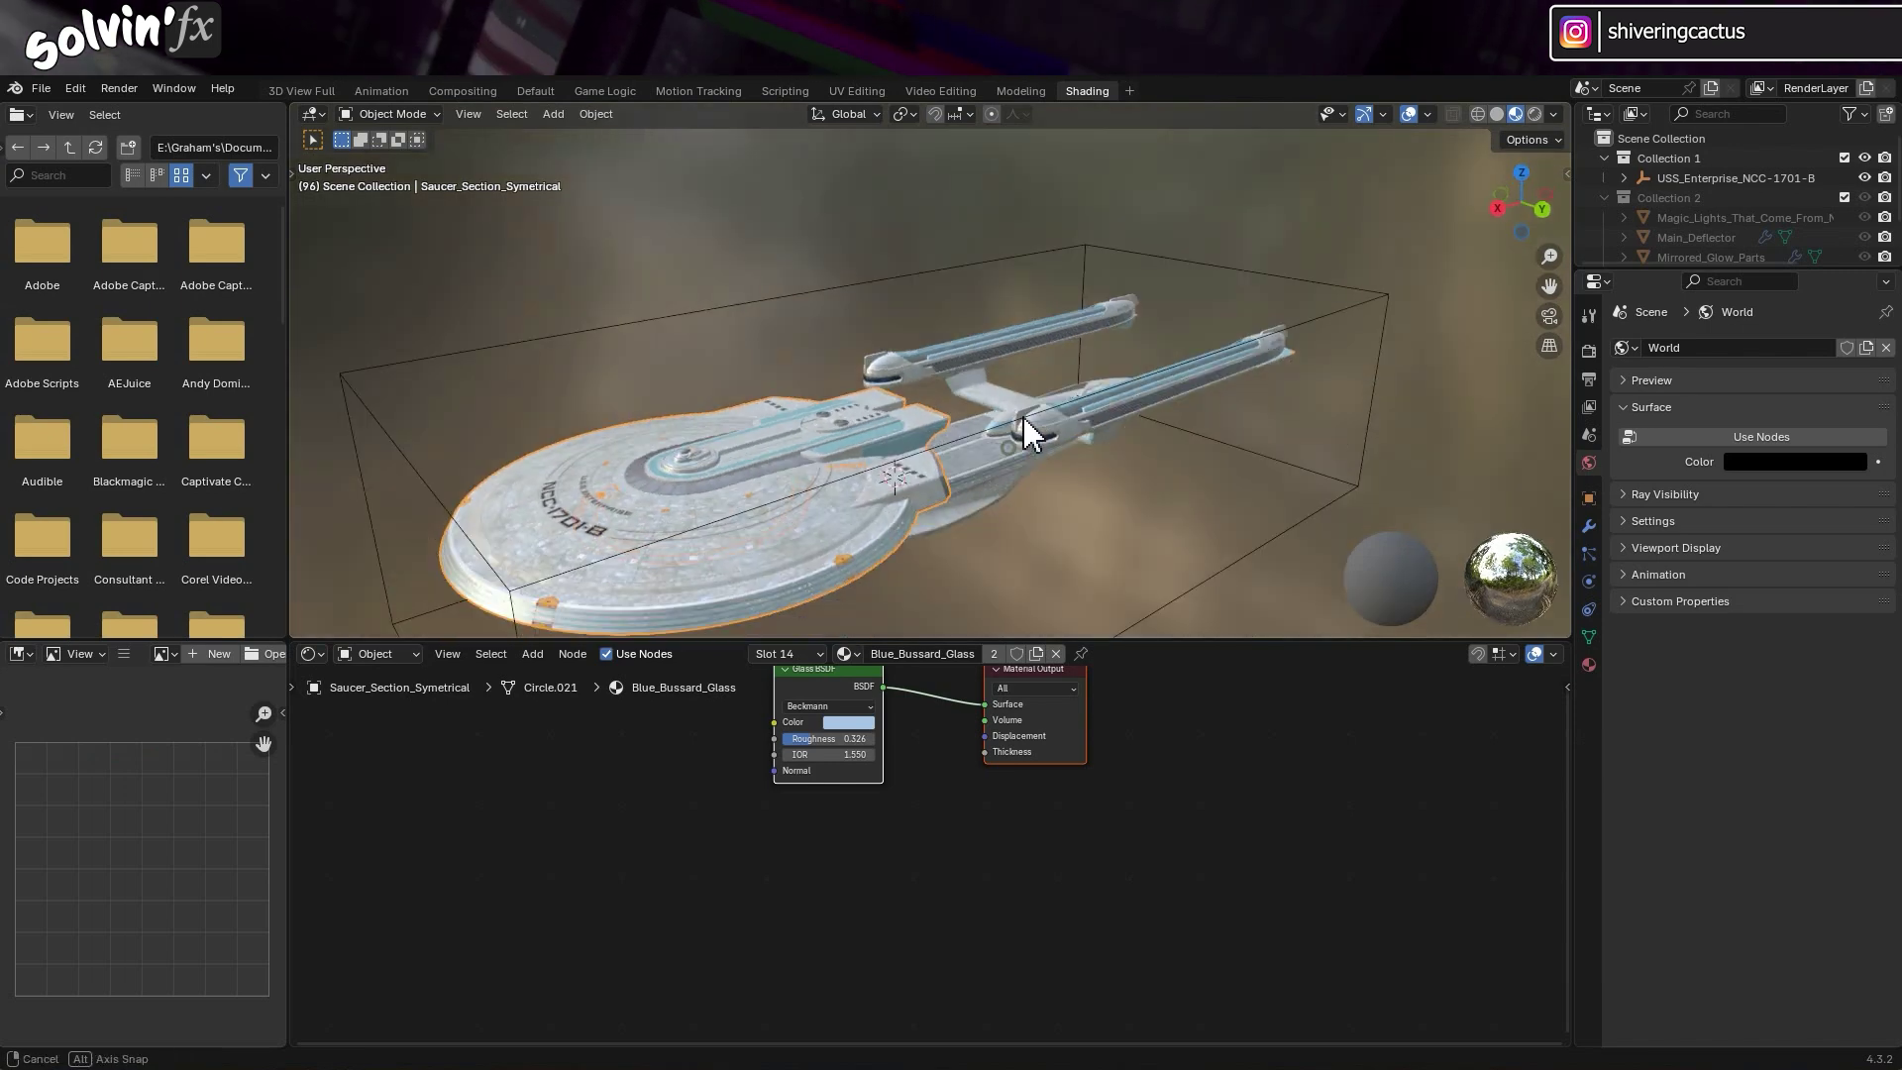
# Open Cube.012's White_Paneling_Decals material from Engineering_Section_Asymetrical in the node editor.
pyautogui.moveTo(1680, 278); pyautogui.dragTo(1680, 523)
pyautogui.click(1624, 179)
pyautogui.click(1643, 198)
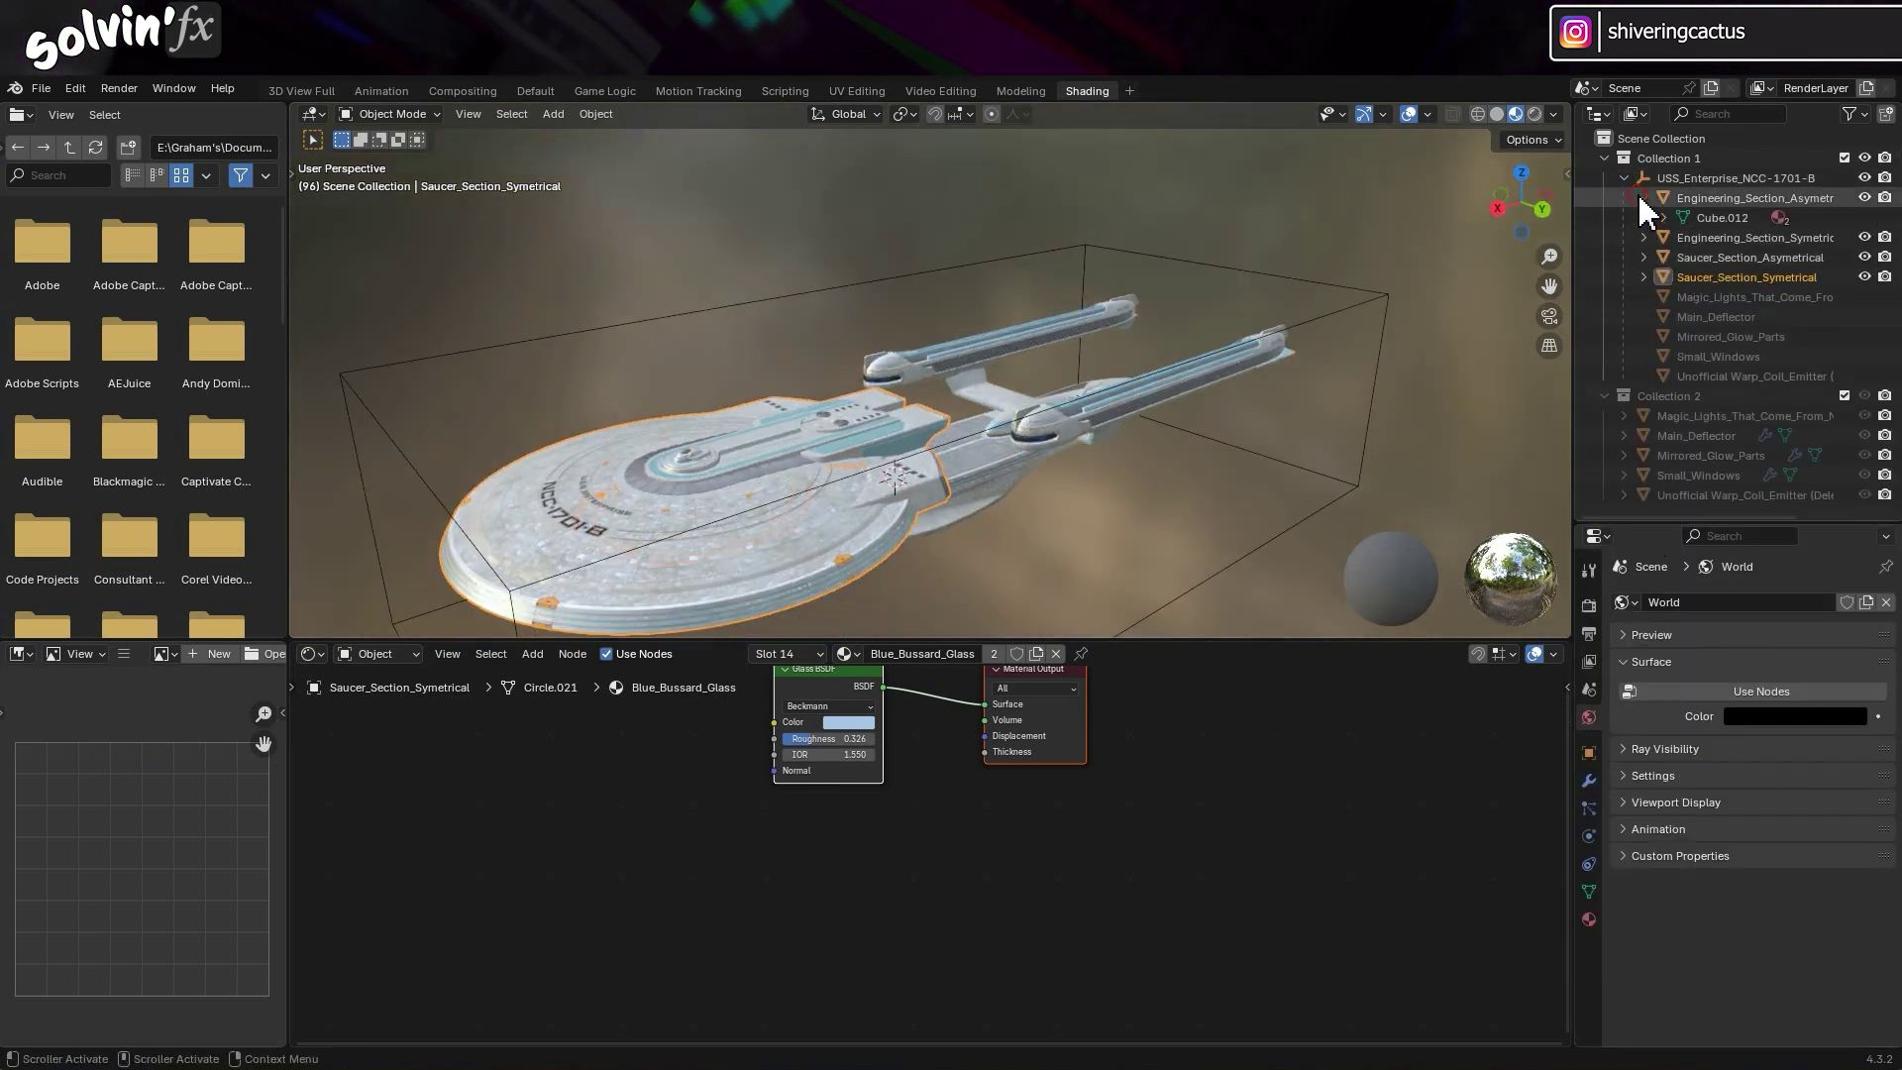
pyautogui.click(1780, 217)
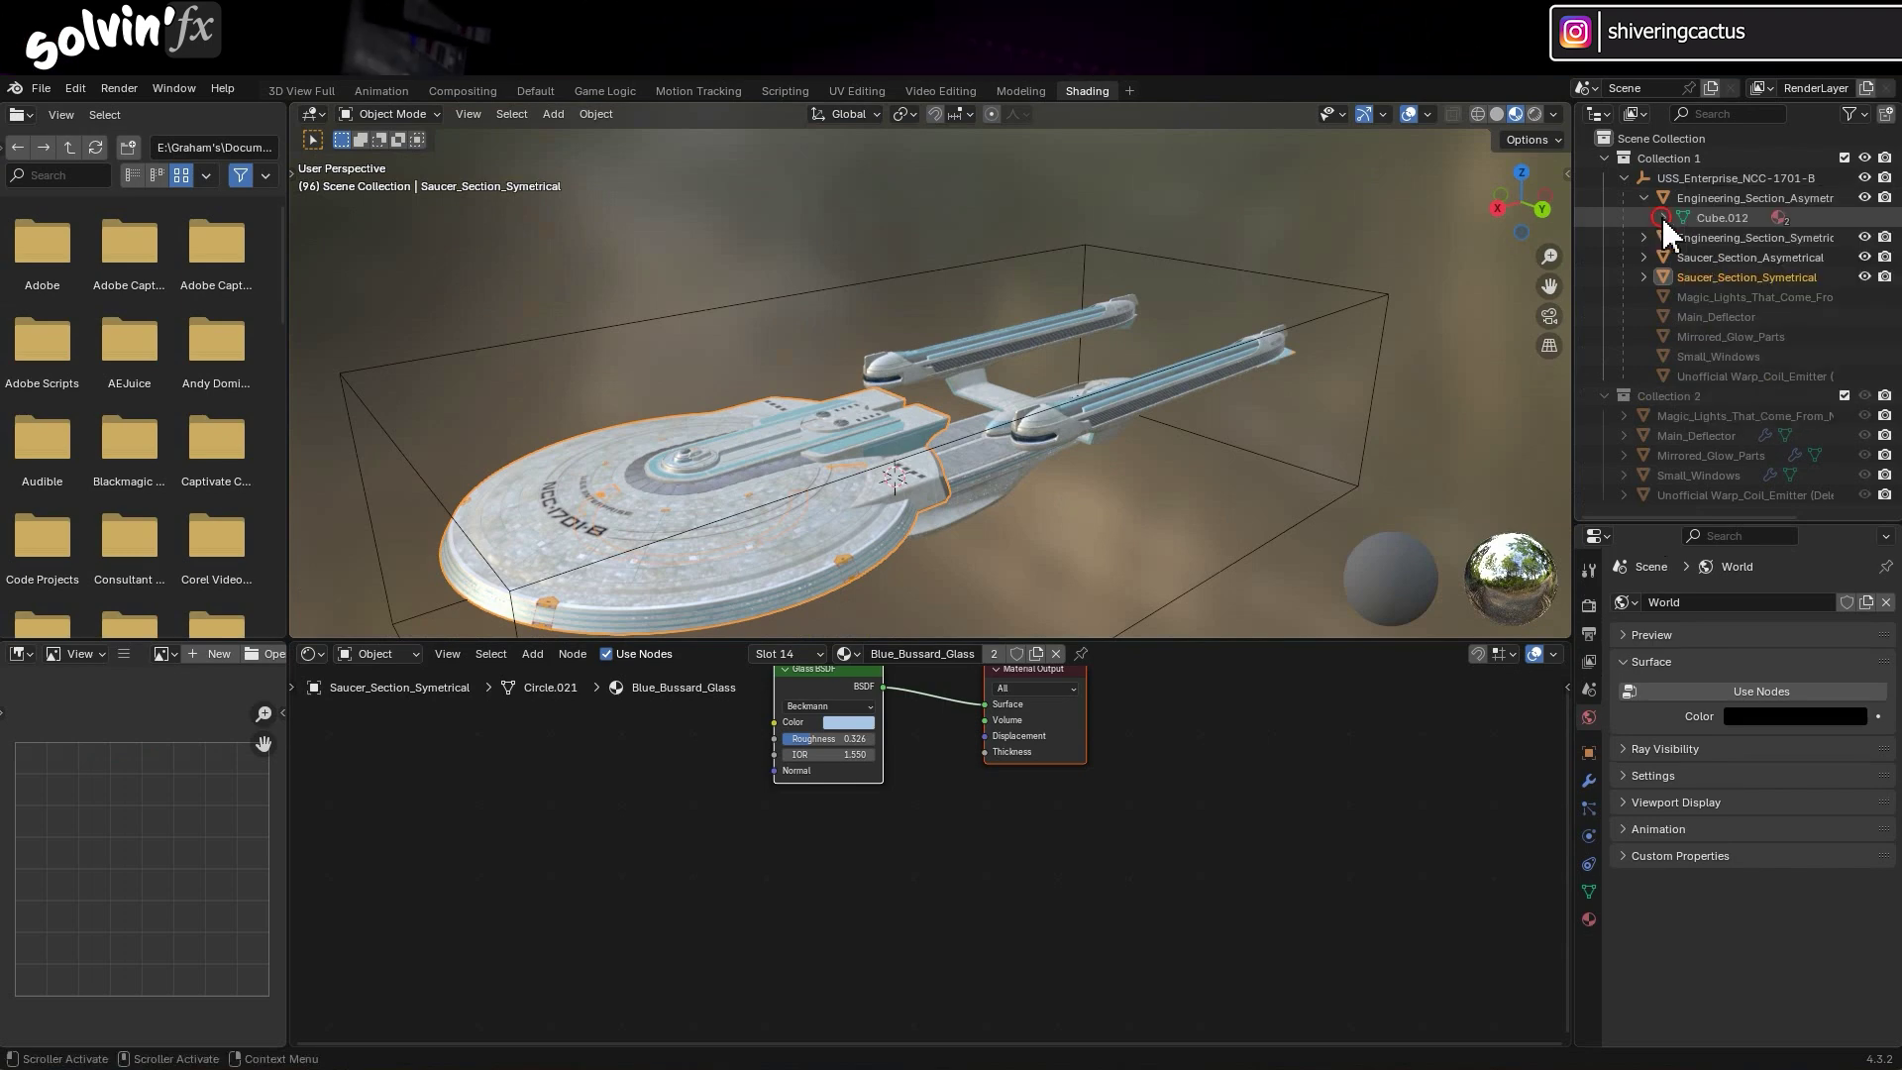
pyautogui.click(1743, 233)
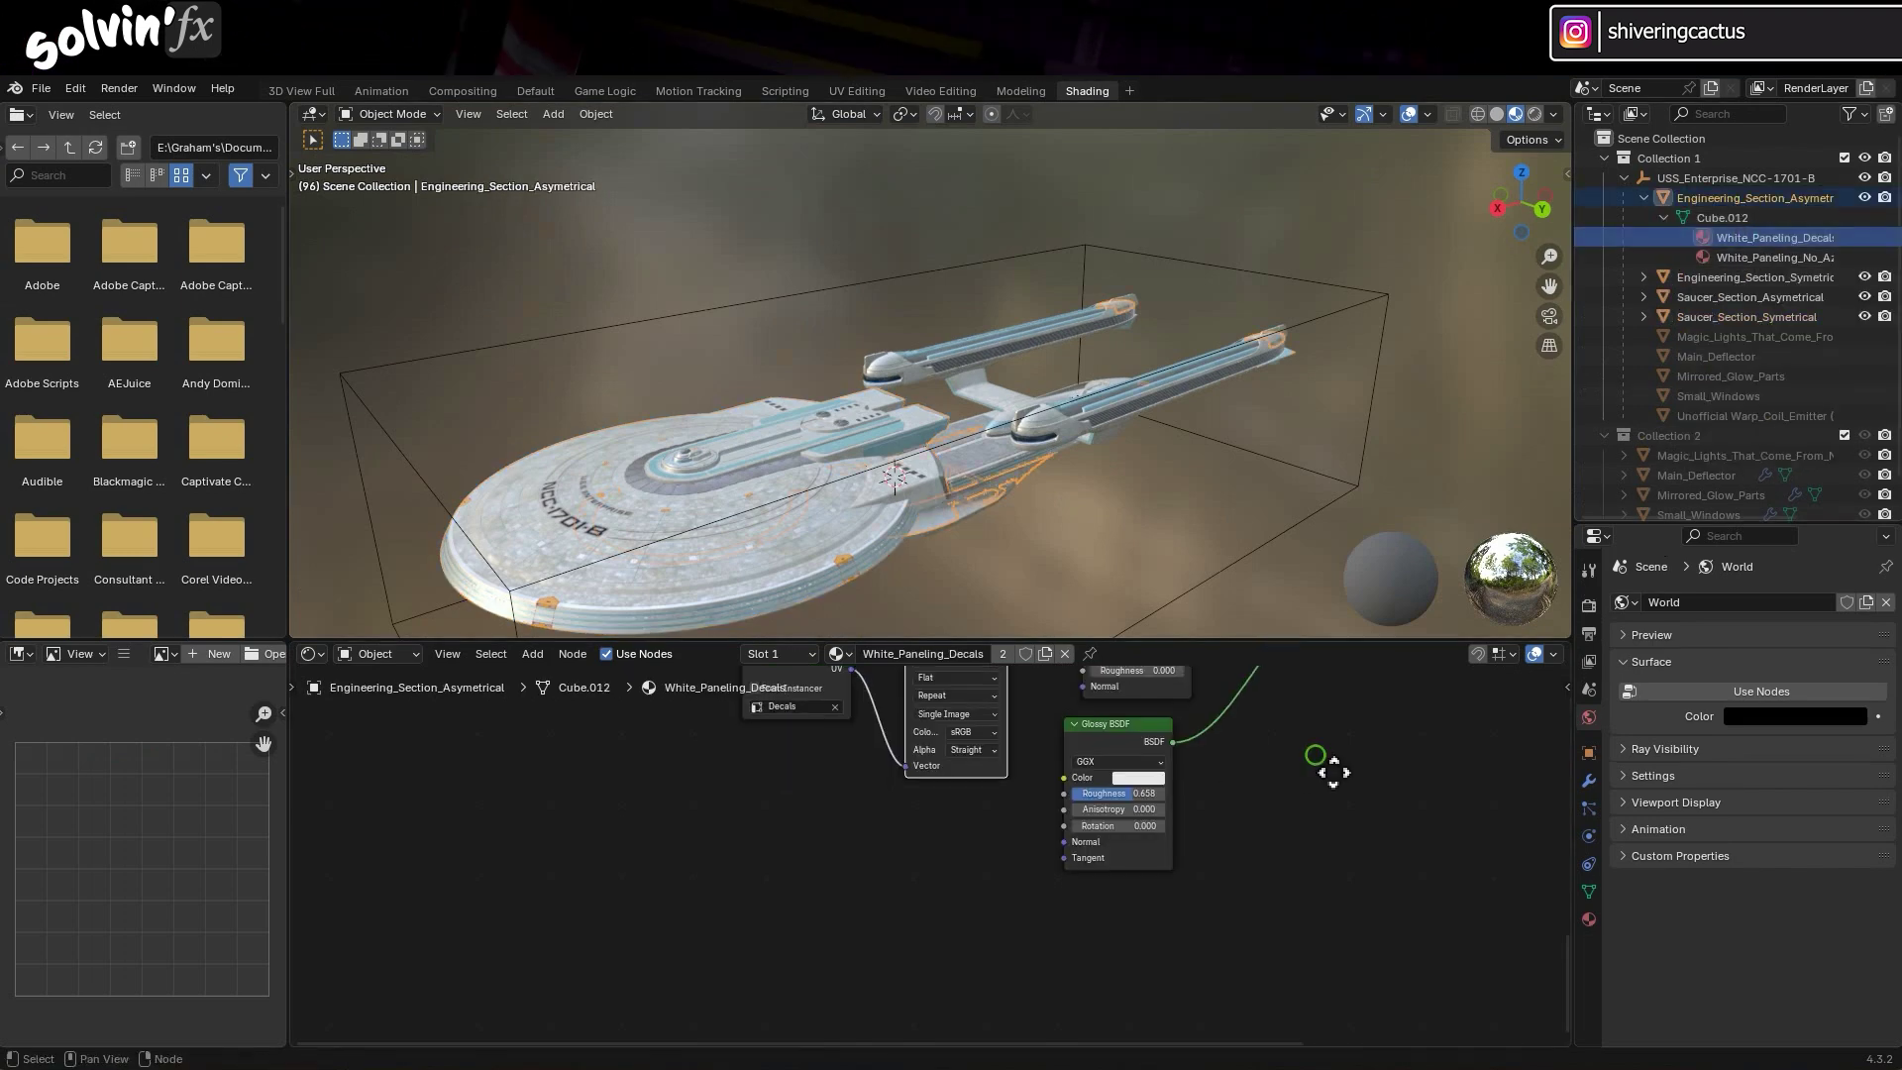
# Frame the whole node tree, enlarge the node editor, and bring up the Add node menu.
pyautogui.scroll(-3, 1187, 844)
pyautogui.scroll(2, 1186, 844)
pyautogui.press('Home')
pyautogui.moveTo(1200, 641); pyautogui.dragTo(991, 416)
pyautogui.scroll(5, 921, 616)
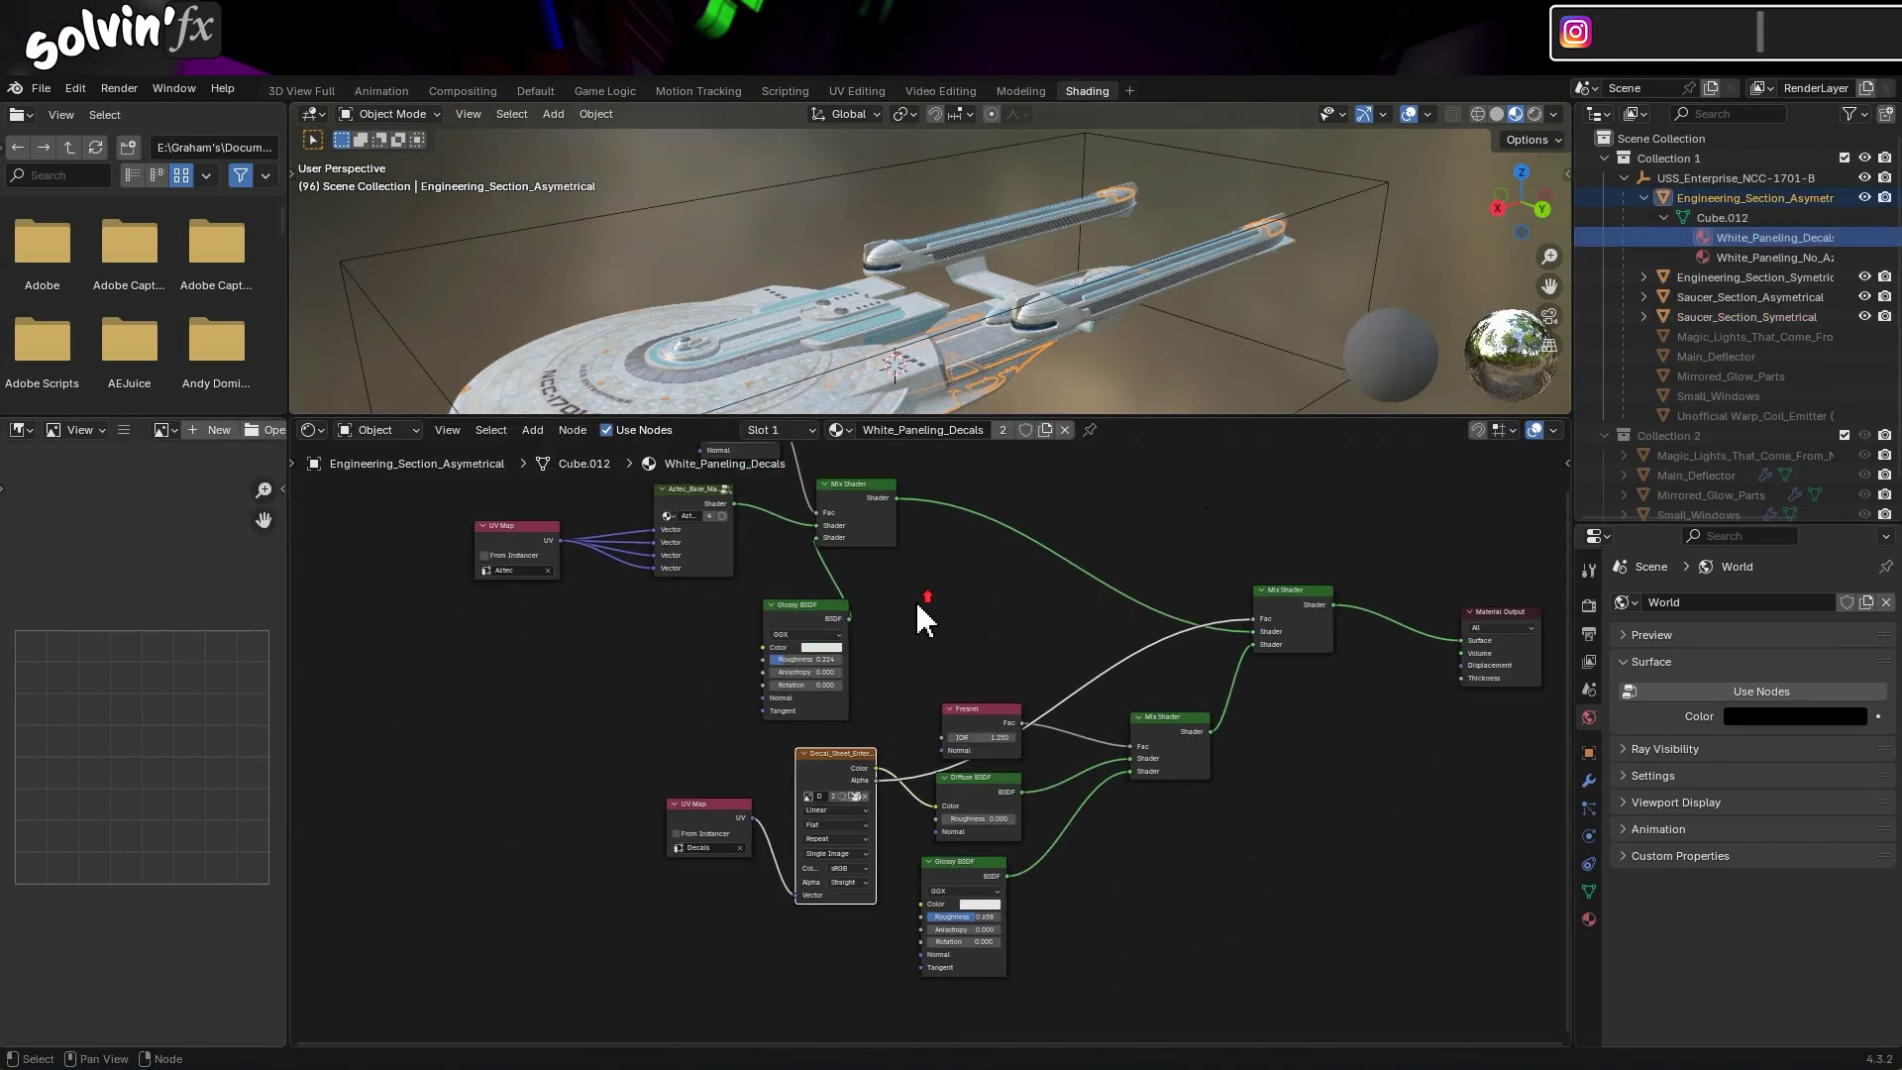
pyautogui.rightClick(1177, 507)
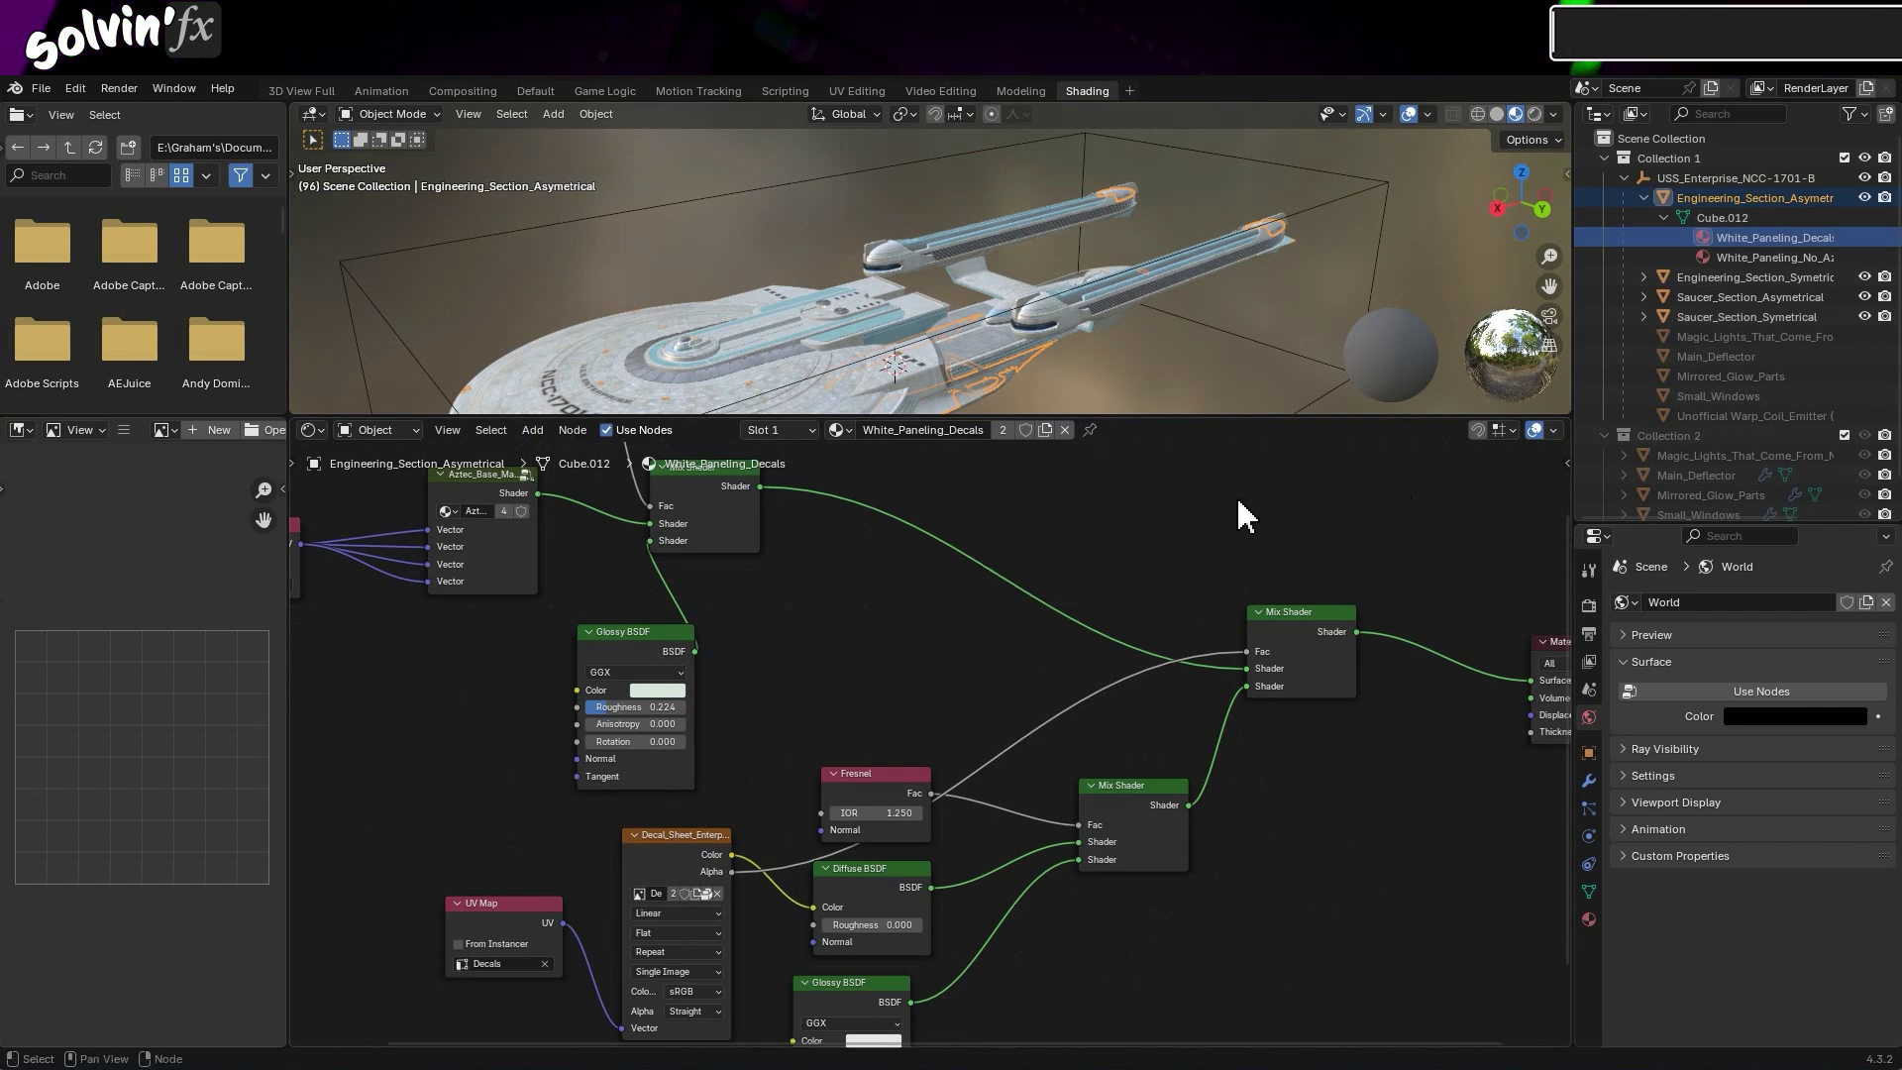
pyautogui.moveTo(581, 557)
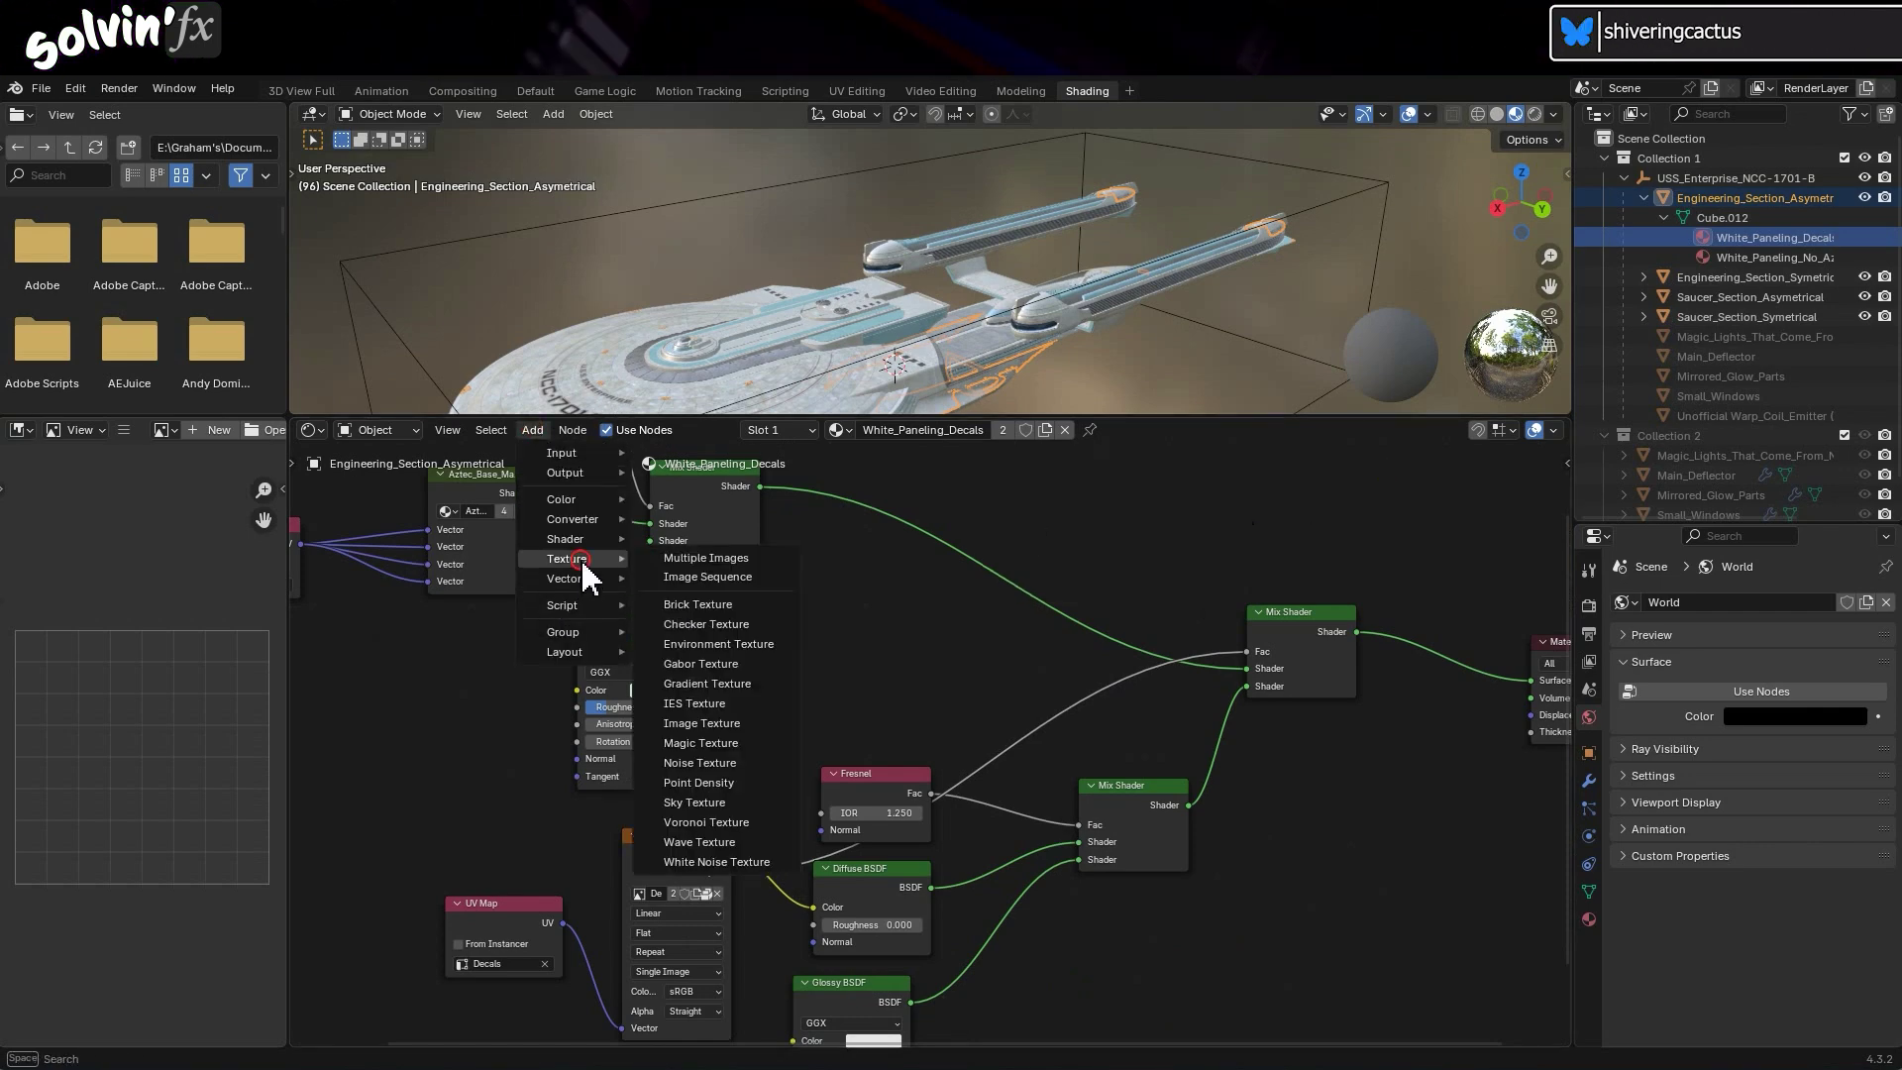